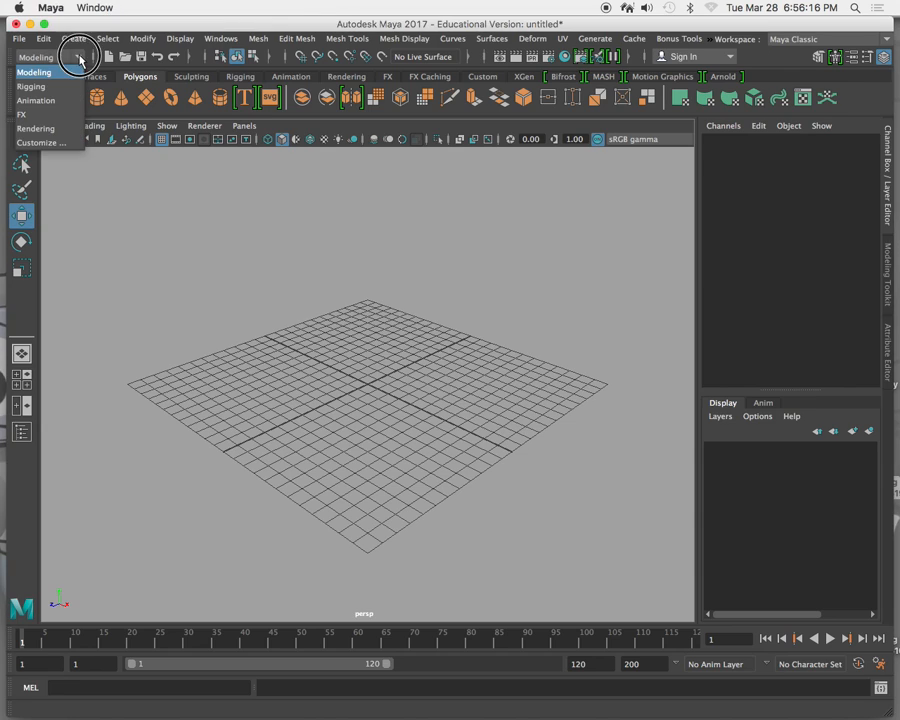
# Switch to the Rigging menu set and look over the available deformers, including the nonlinear ones.
pyautogui.click(58, 85)
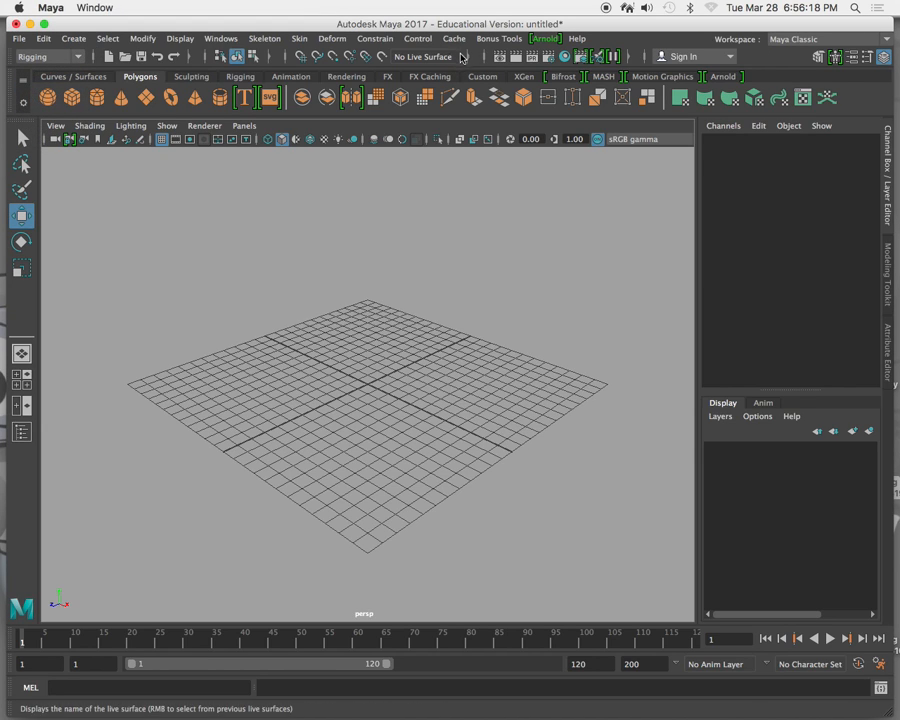
pyautogui.click(331, 40)
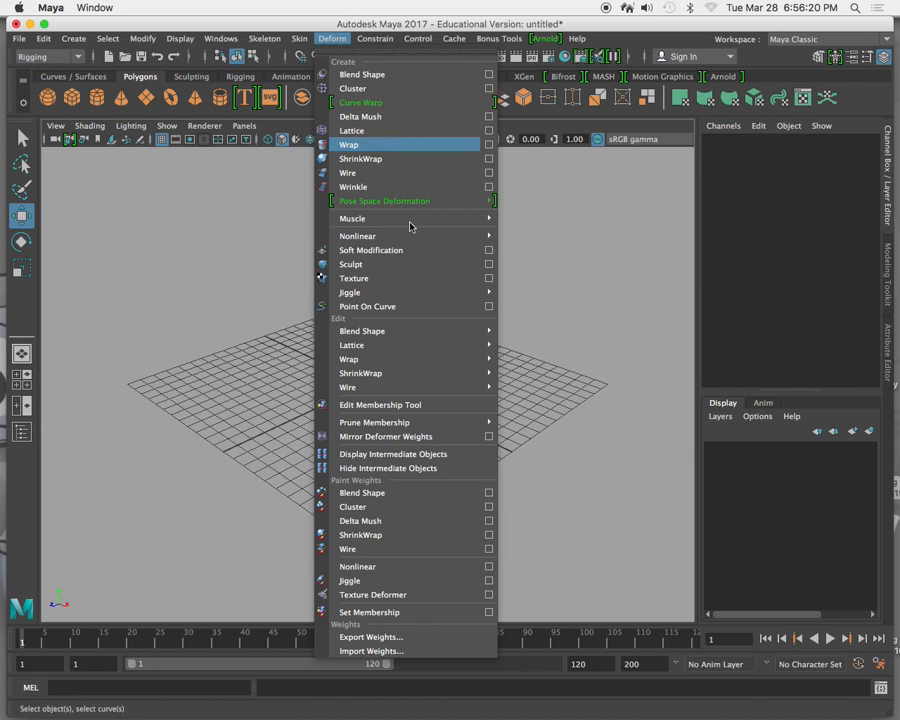
pyautogui.moveTo(421, 241)
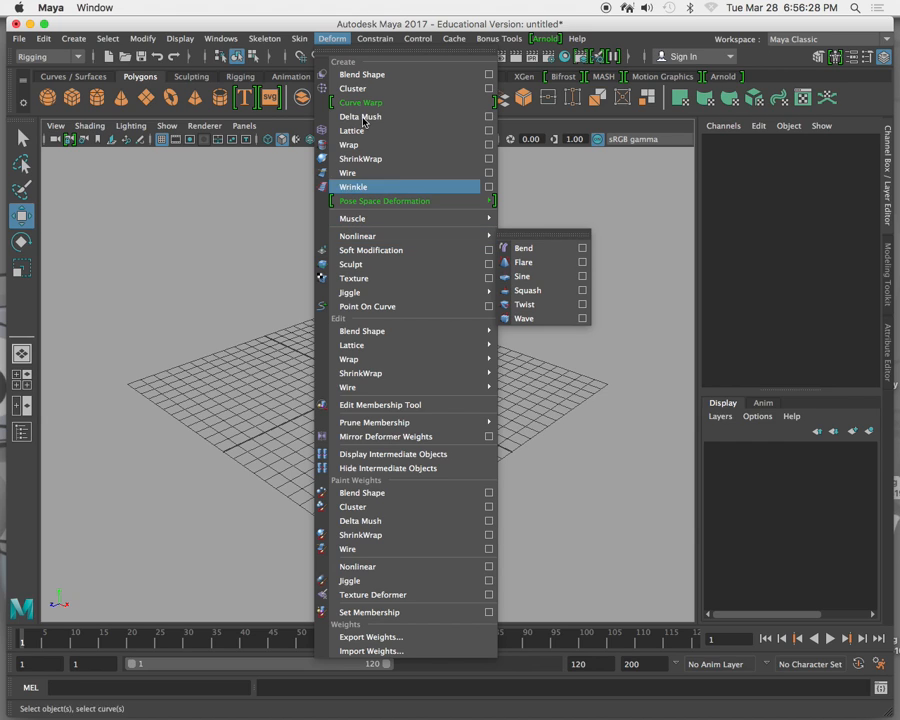
pyautogui.click(325, 40)
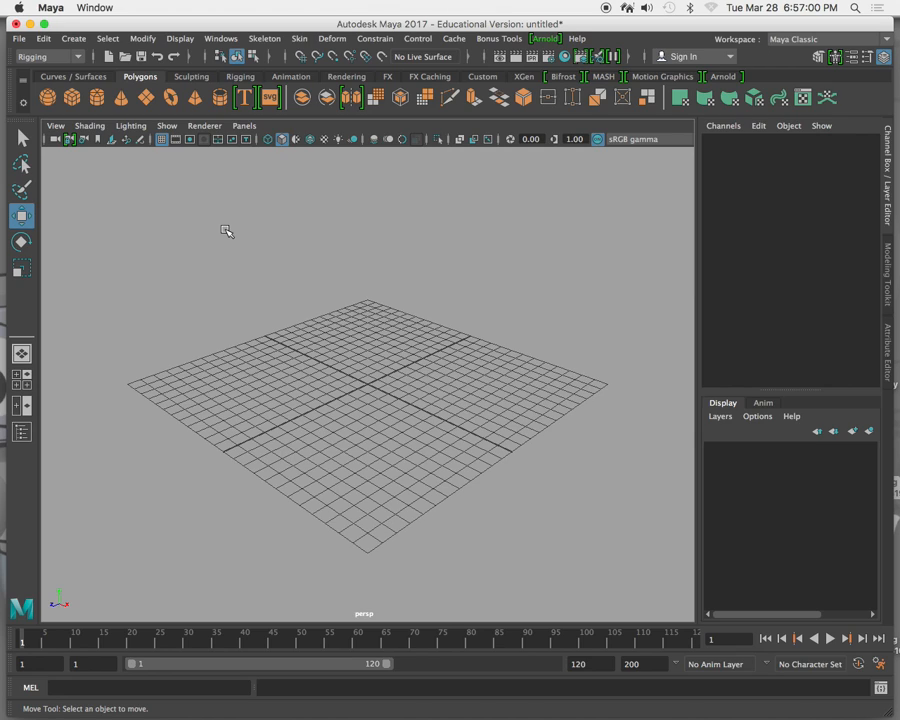
# Create a polygon cube with a height of 5 and 10 height divisions.
pyautogui.click(84, 42)
pyautogui.moveTo(150, 88)
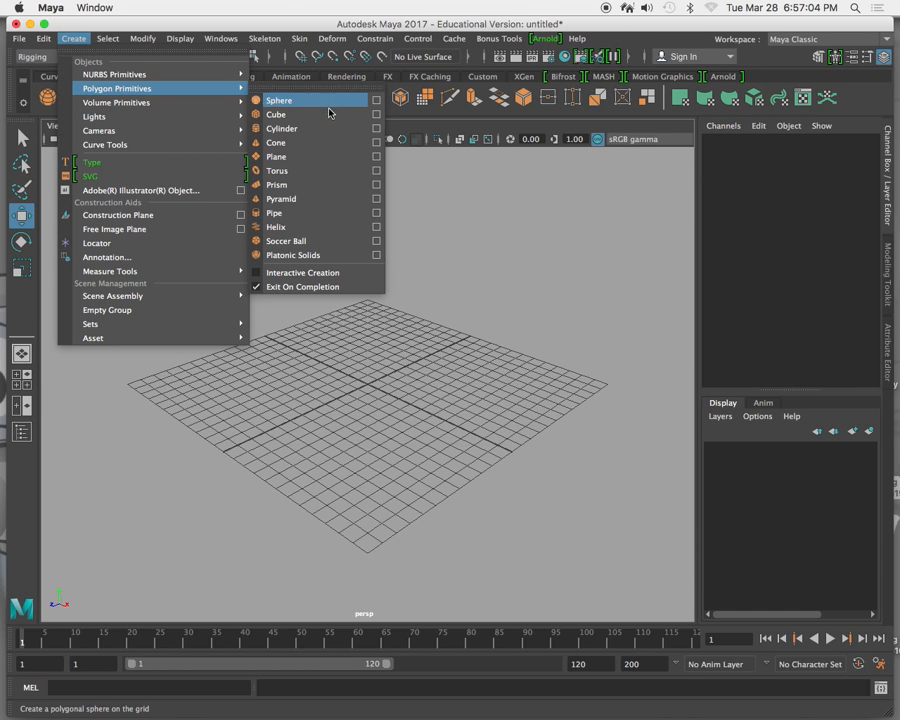
pyautogui.click(375, 115)
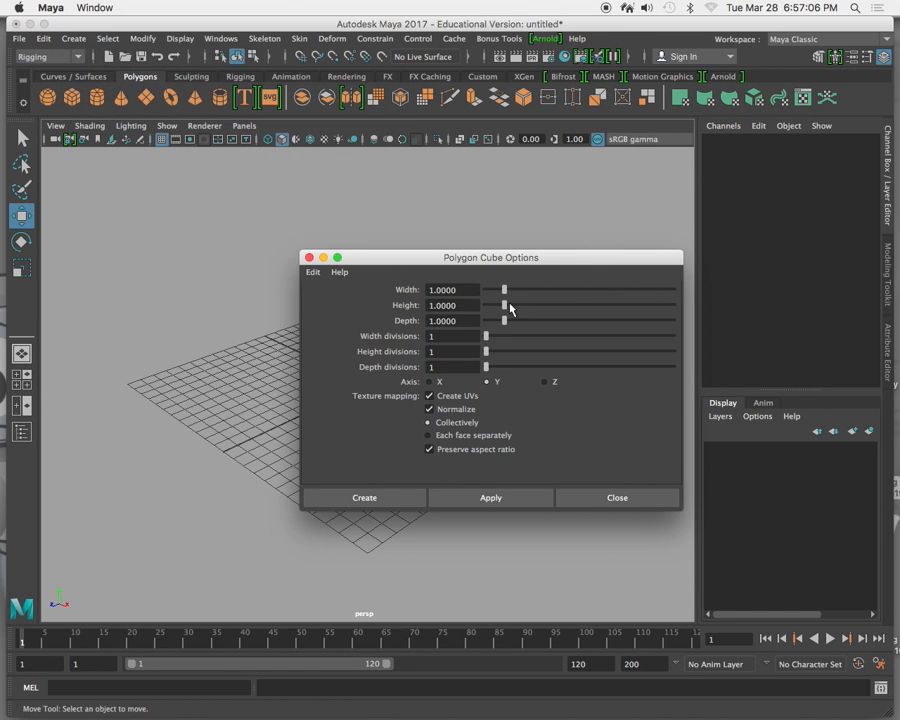
pyautogui.moveTo(452, 304); pyautogui.dragTo(386, 304)
pyautogui.write('5')
pyautogui.moveTo(452, 351); pyautogui.dragTo(387, 345)
pyautogui.write('5')
pyautogui.write('10')
pyautogui.click(414, 500)
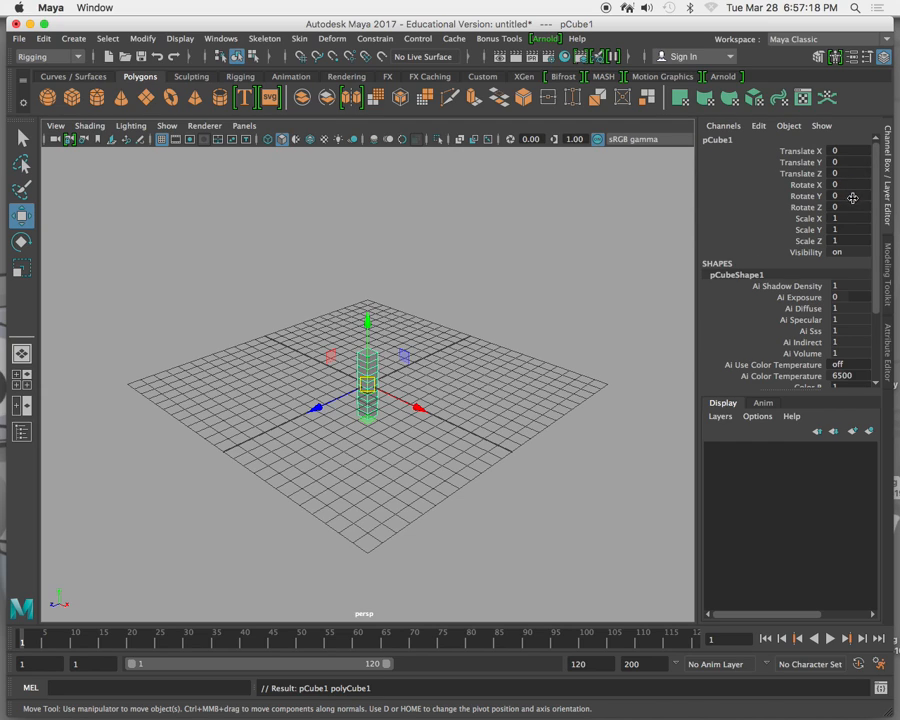
# Raise the tall cube onto the grid by setting its Translate Y to 2.5.
pyautogui.click(854, 162)
pyautogui.write('5')
pyautogui.press('Return')
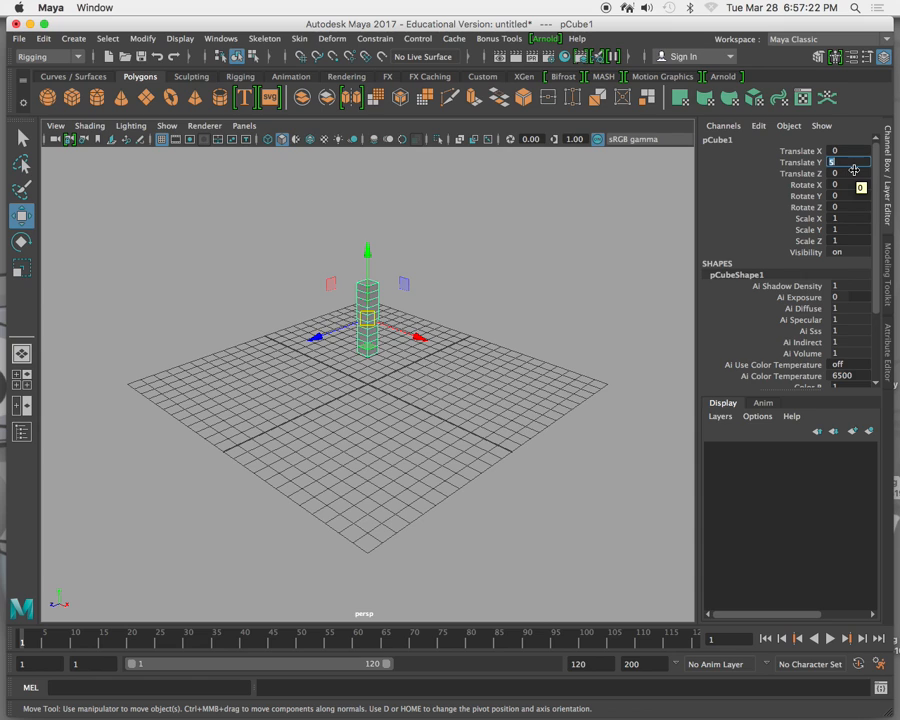
pyautogui.write('2.5')
pyautogui.press('Return')
# Turn on X-Ray shading for the perspective view of the column.
pyautogui.keyDown('alt'); pyautogui.moveTo(297, 362); pyautogui.dragTo(341, 356); pyautogui.keyUp('alt')
pyautogui.scroll(10, 373, 364)
pyautogui.keyDown('alt'); pyautogui.moveTo(384, 330); pyautogui.dragTo(369, 463, button='middle'); pyautogui.keyUp('alt')
pyautogui.keyDown('alt'); pyautogui.moveTo(370, 463); pyautogui.dragTo(344, 418); pyautogui.keyUp('alt')
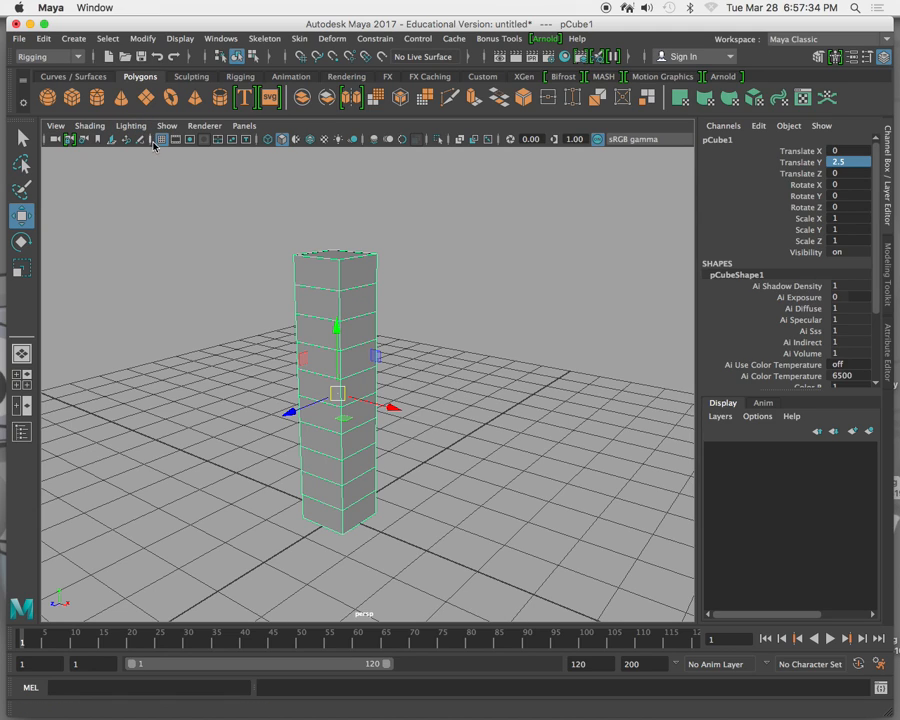
pyautogui.click(90, 125)
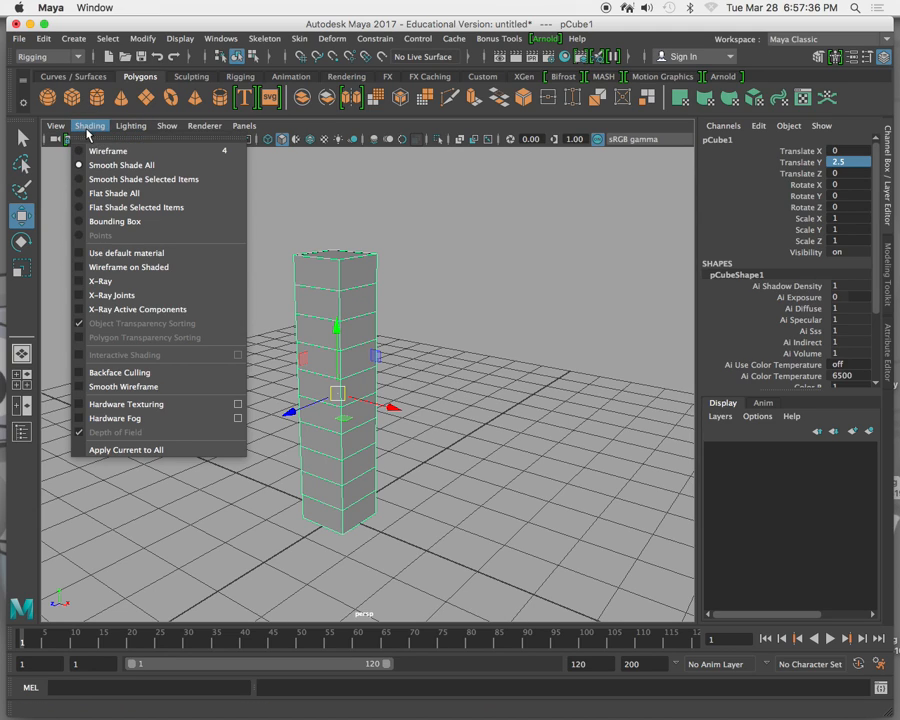
pyautogui.click(107, 282)
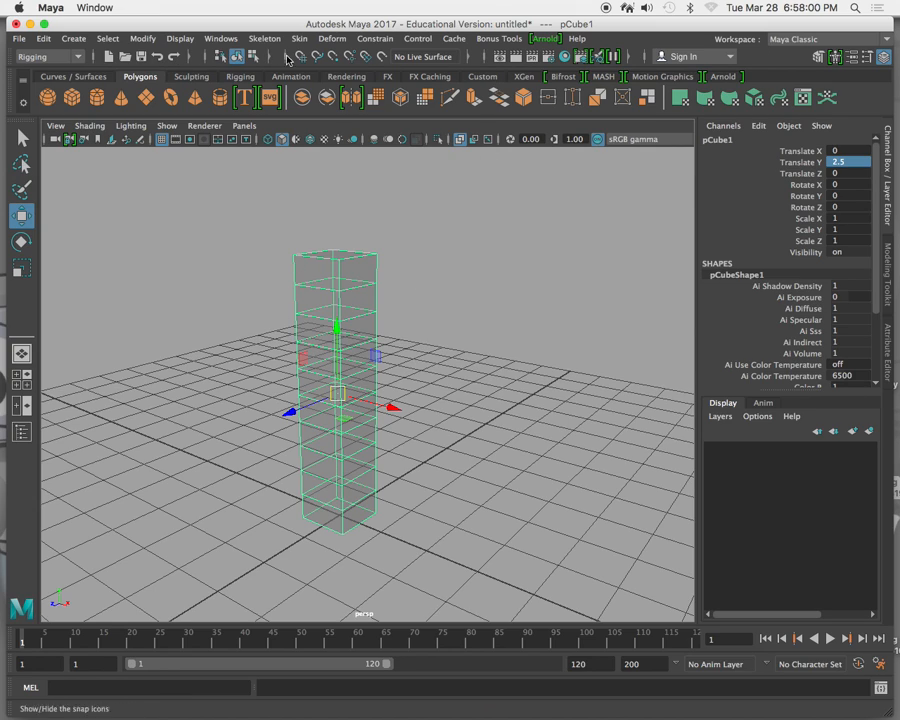
# Add a nonlinear Bend deformer to the column and show wireframe on shaded in the view.
pyautogui.click(334, 39)
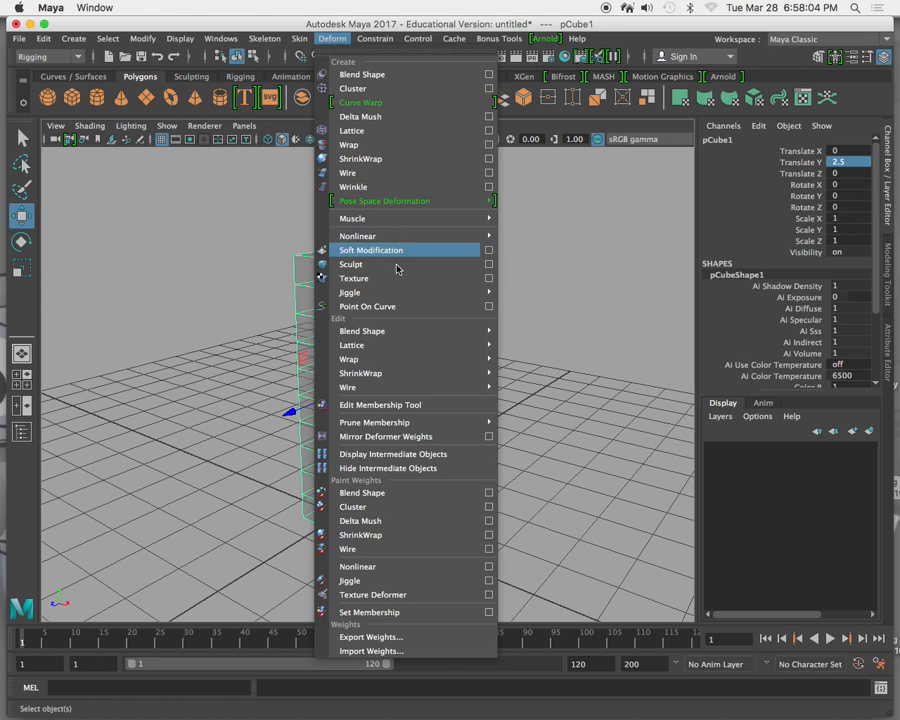
pyautogui.moveTo(396, 238)
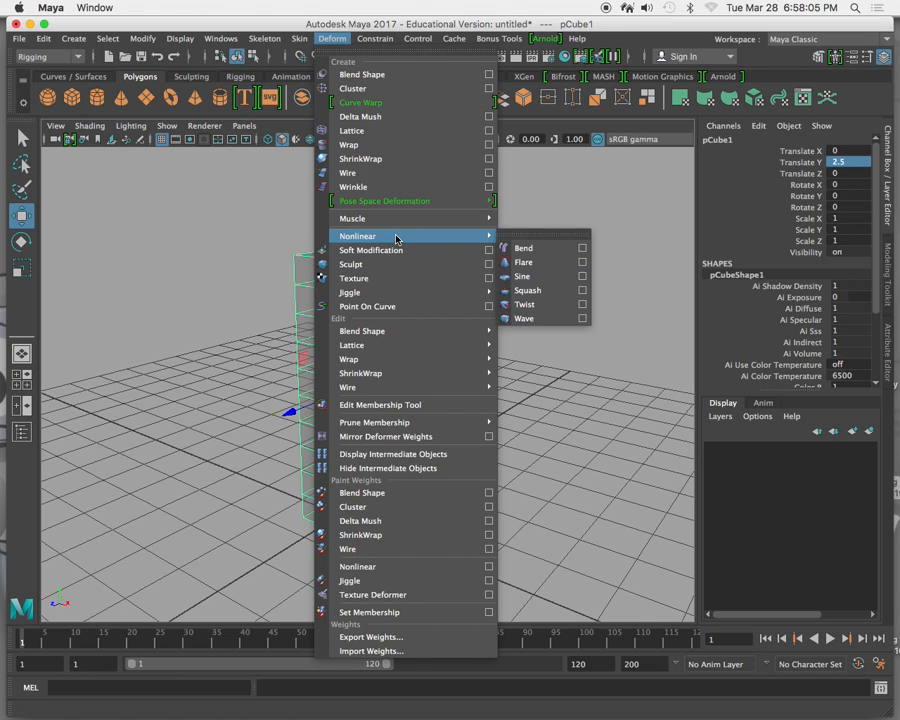
pyautogui.click(546, 251)
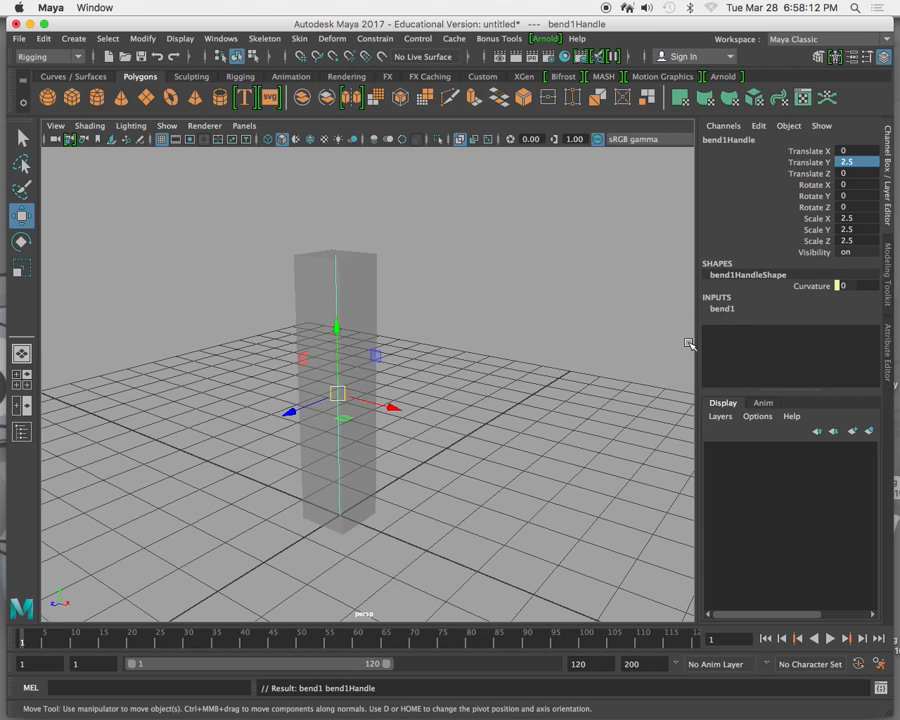
pyautogui.click(91, 130)
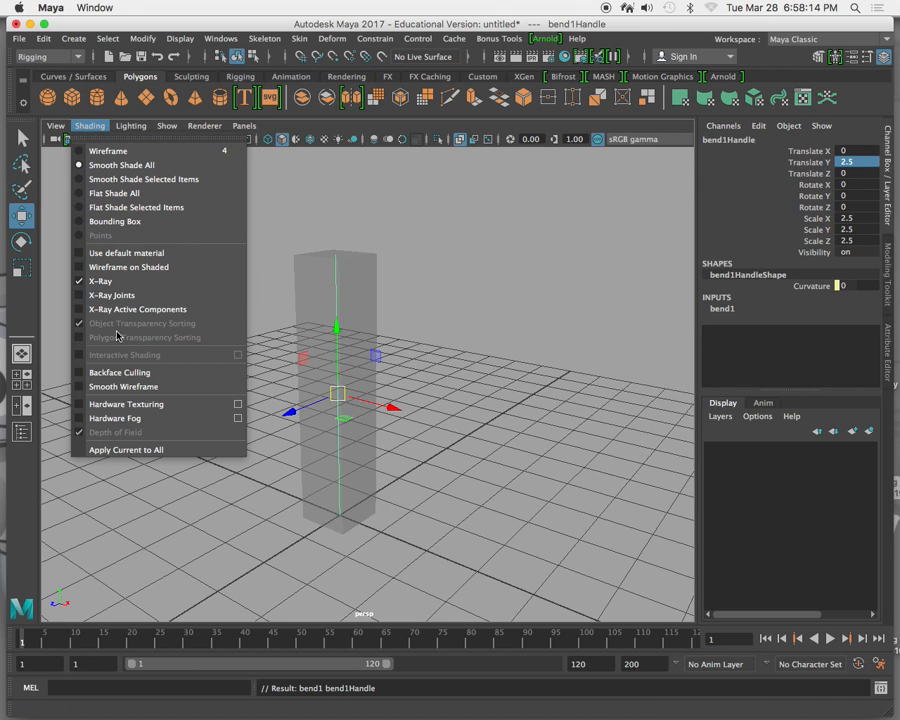
pyautogui.click(127, 267)
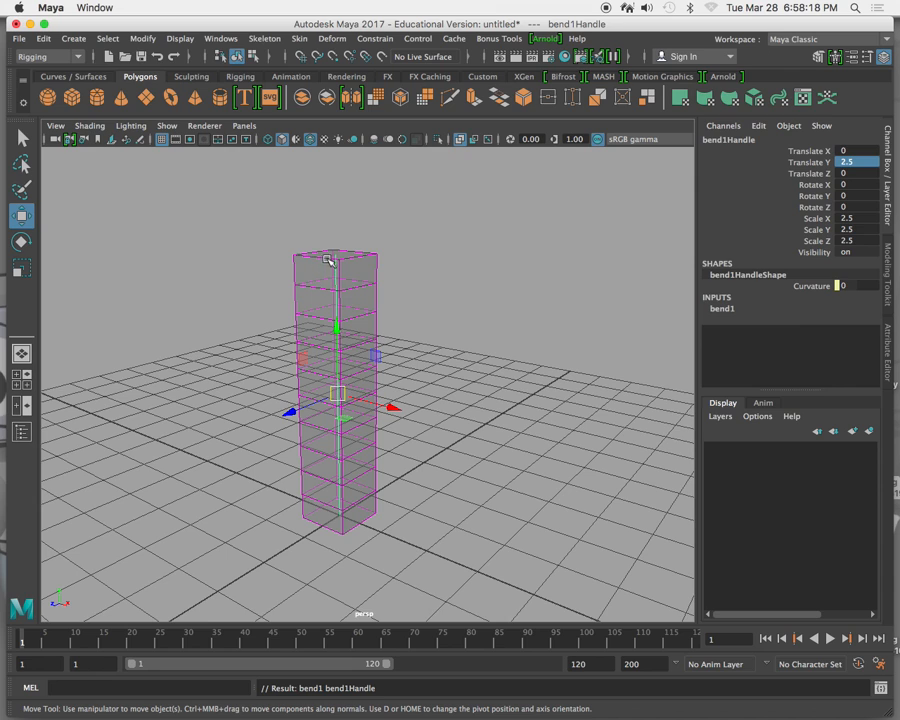
# Expand the bend deformer's input attributes and raise its Curvature to about 43.5.
pyautogui.keyDown('alt'); pyautogui.moveTo(323, 450); pyautogui.dragTo(374, 364); pyautogui.keyUp('alt')
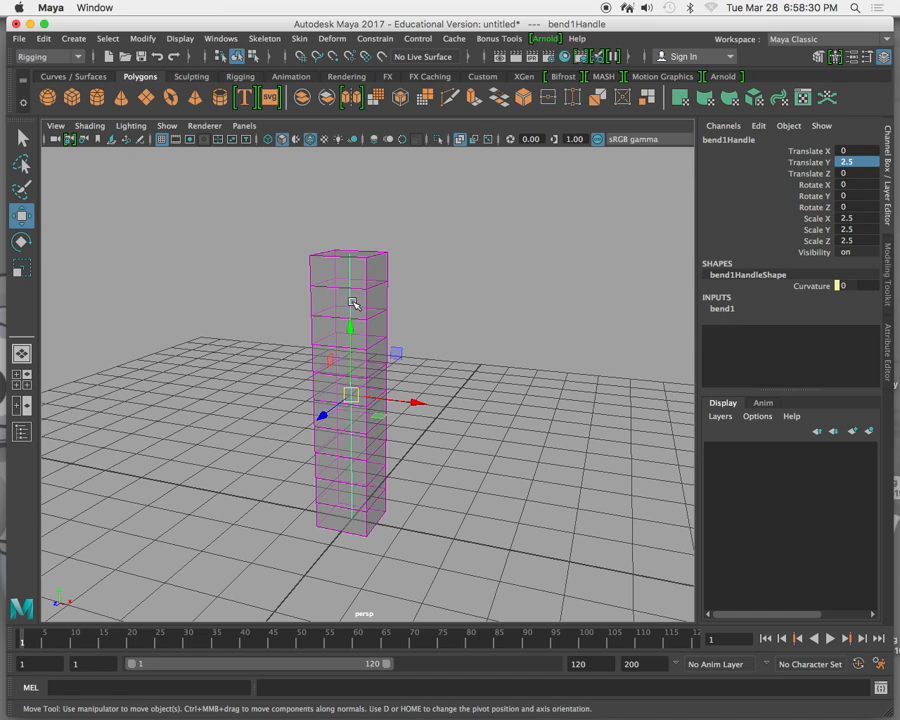
pyautogui.click(729, 311)
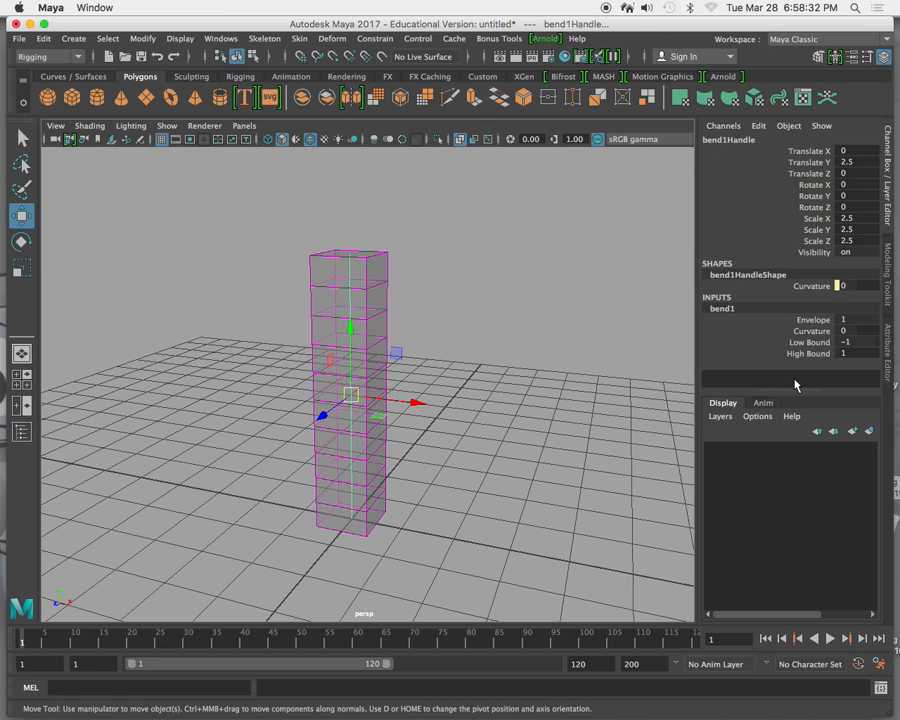
pyautogui.click(752, 331)
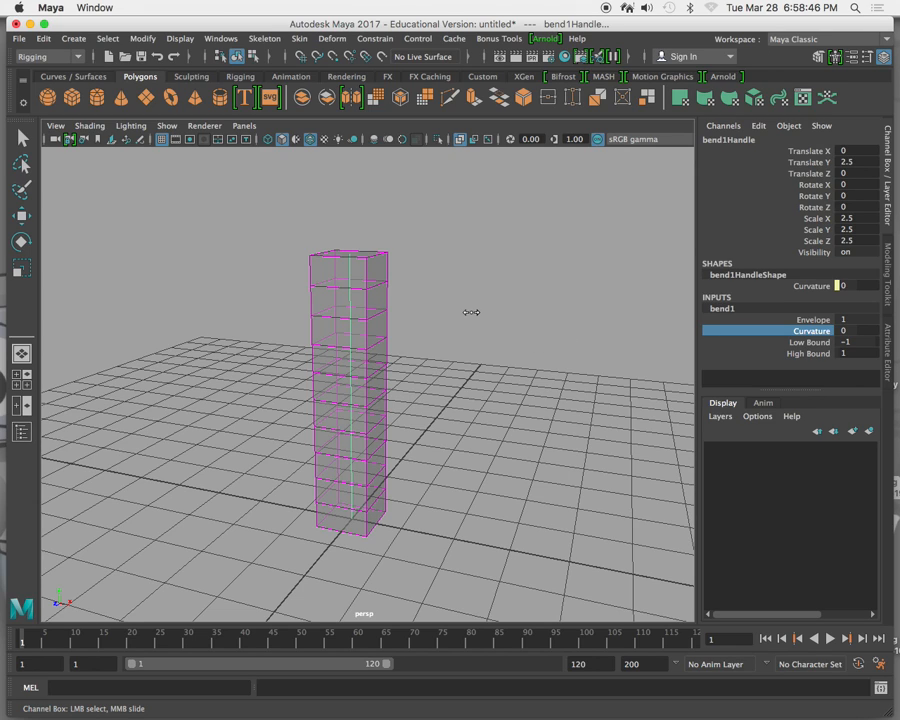
pyautogui.moveTo(471, 312); pyautogui.dragTo(497, 333, button='middle')
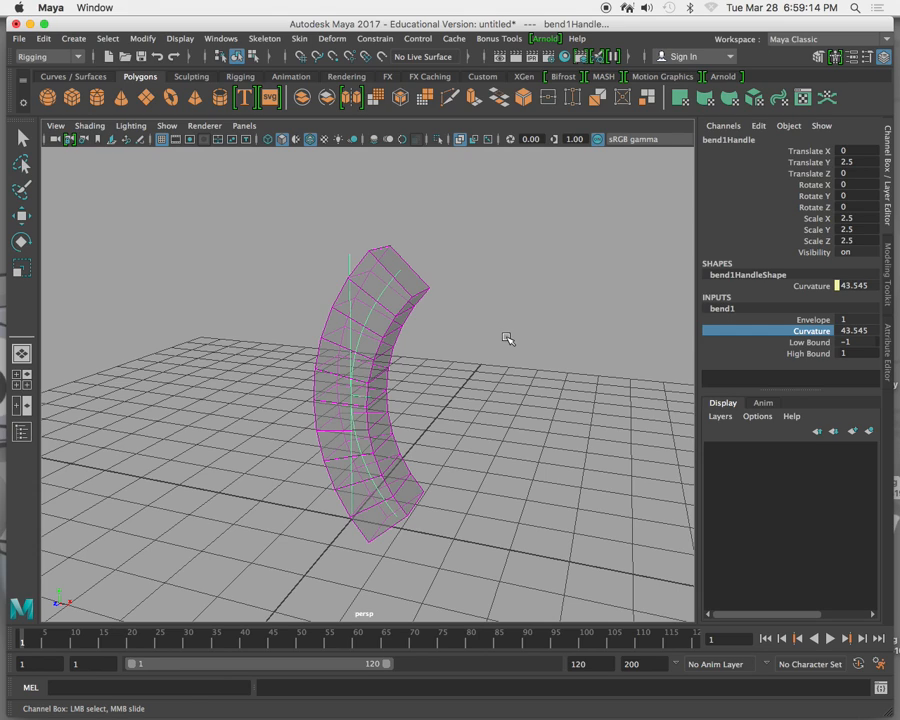
# Switch to the Modeling menu set and try to smooth the bent column with 2 division levels.
pyautogui.click(80, 60)
pyautogui.click(68, 75)
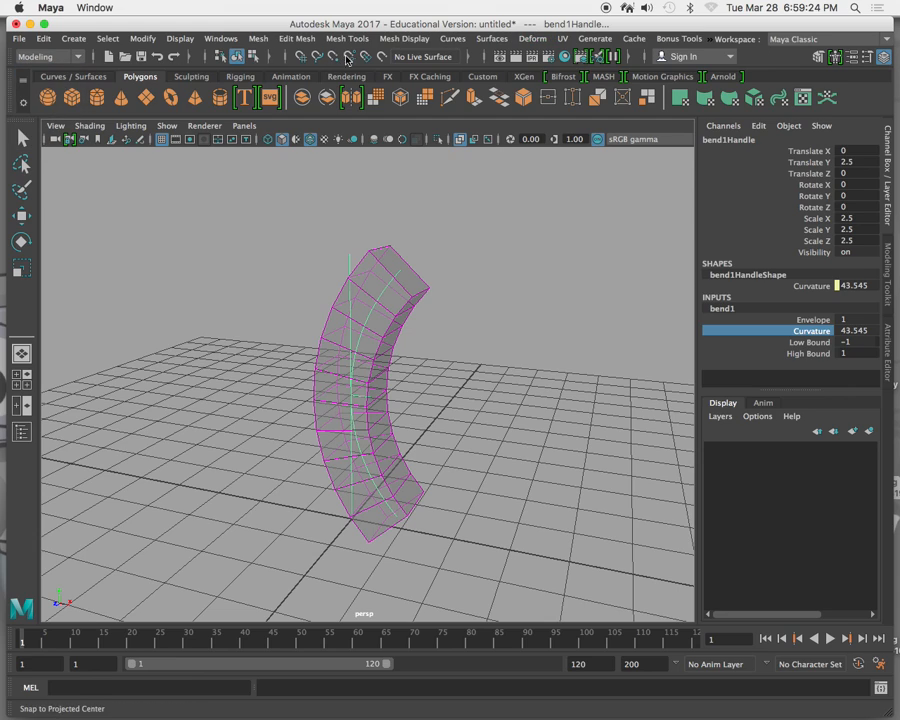
pyautogui.click(258, 40)
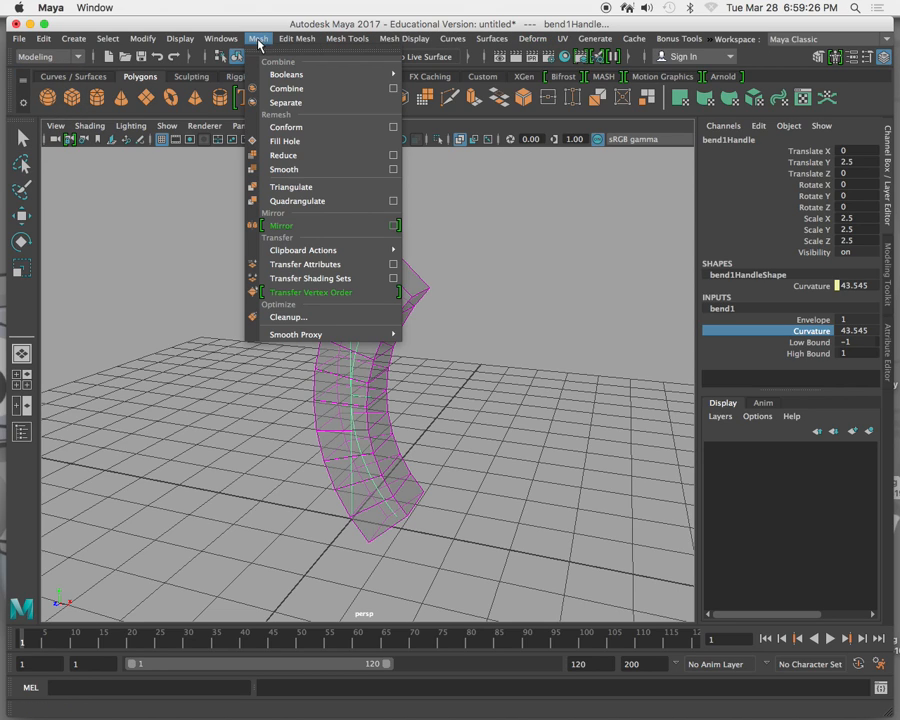
pyautogui.click(396, 171)
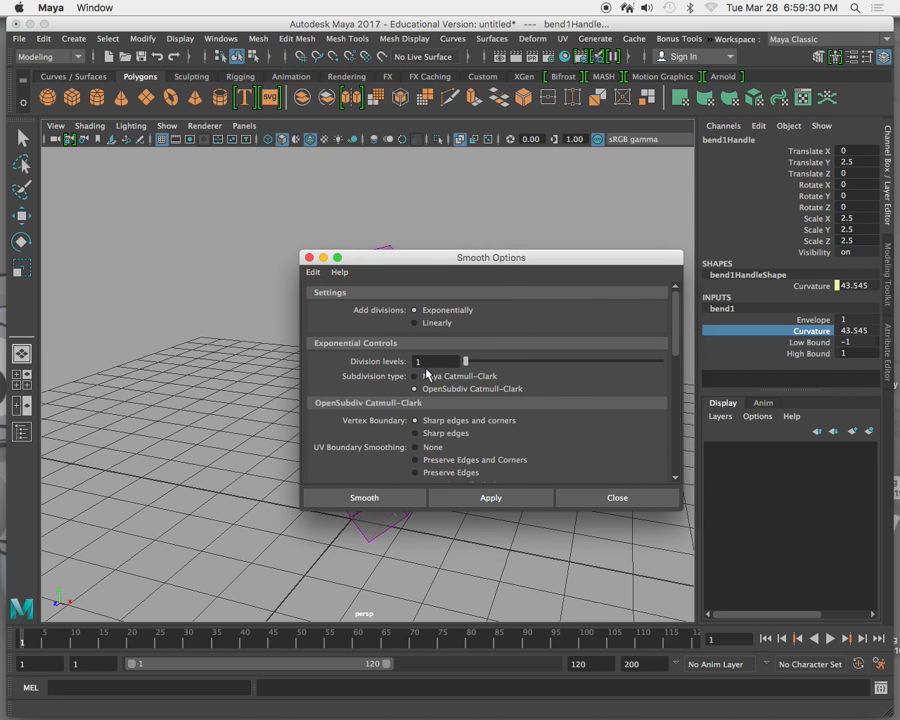
pyautogui.moveTo(466, 362); pyautogui.dragTo(510, 370)
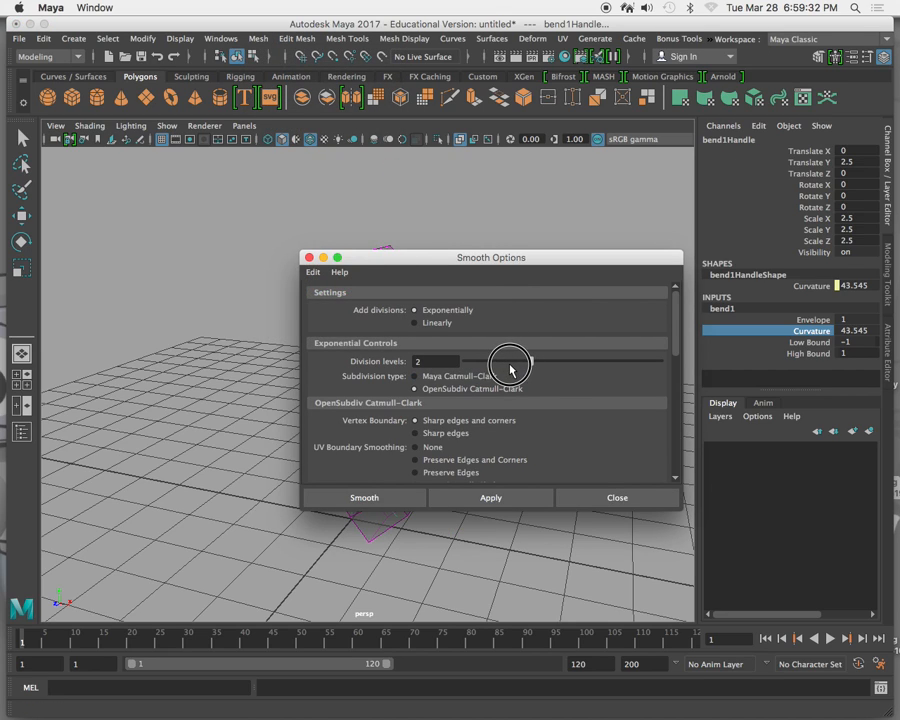
pyautogui.click(492, 497)
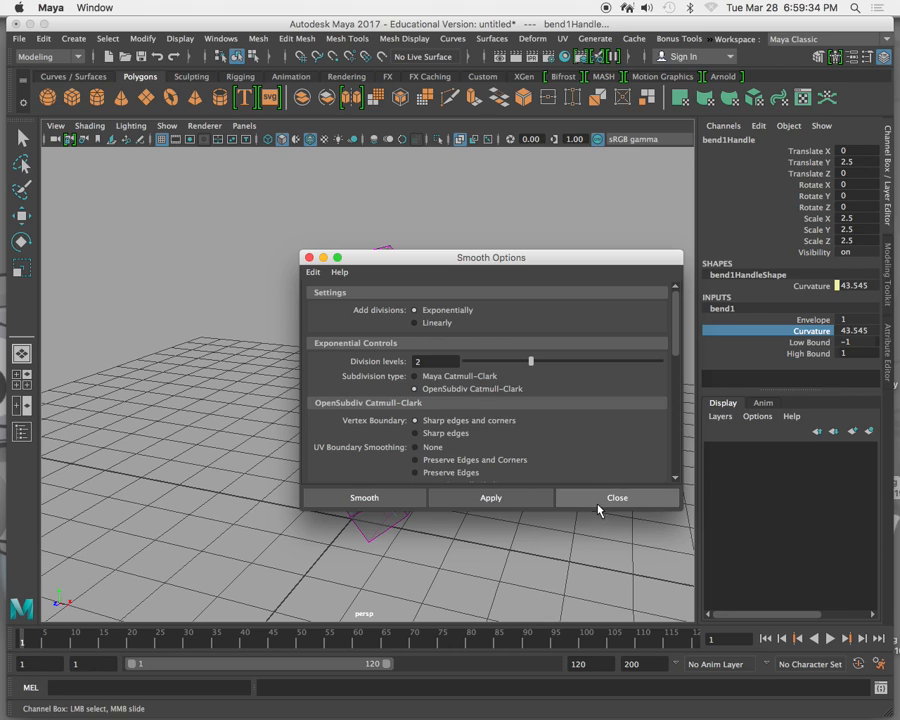
pyautogui.click(598, 499)
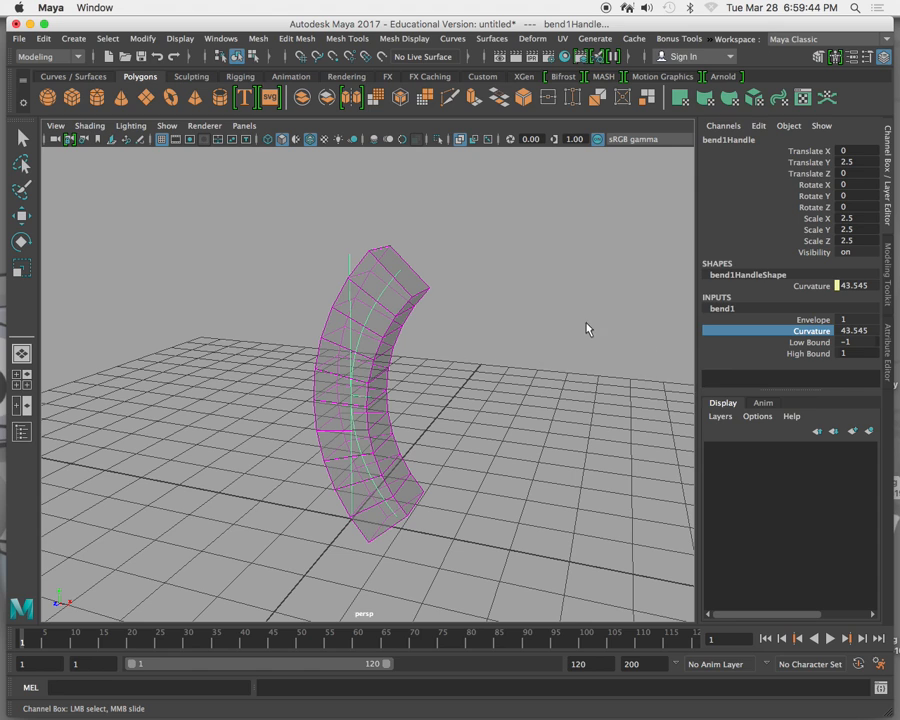
# Change the bend's Curvature to about -59.6 and test its Envelope at 0 and back at 1.
pyautogui.moveTo(562, 316); pyautogui.dragTo(500, 315, button='middle')
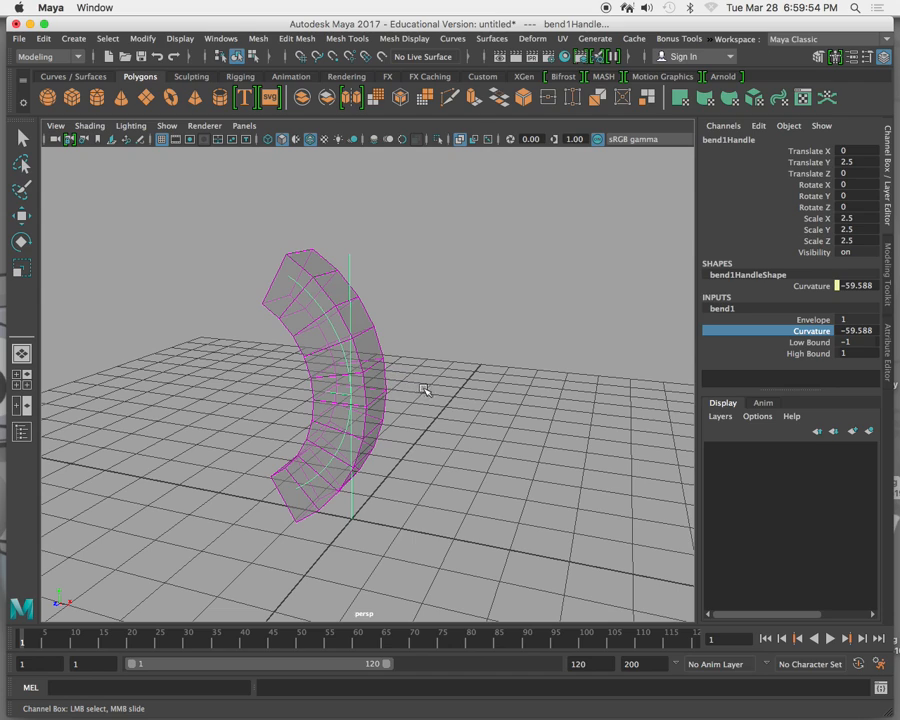
pyautogui.click(778, 320)
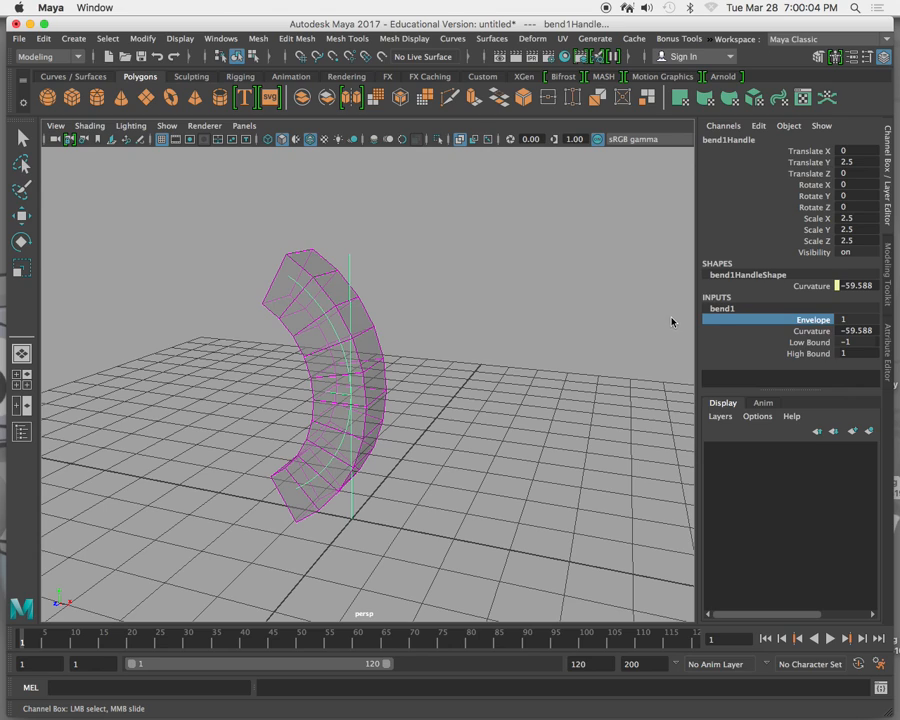
pyautogui.click(855, 319)
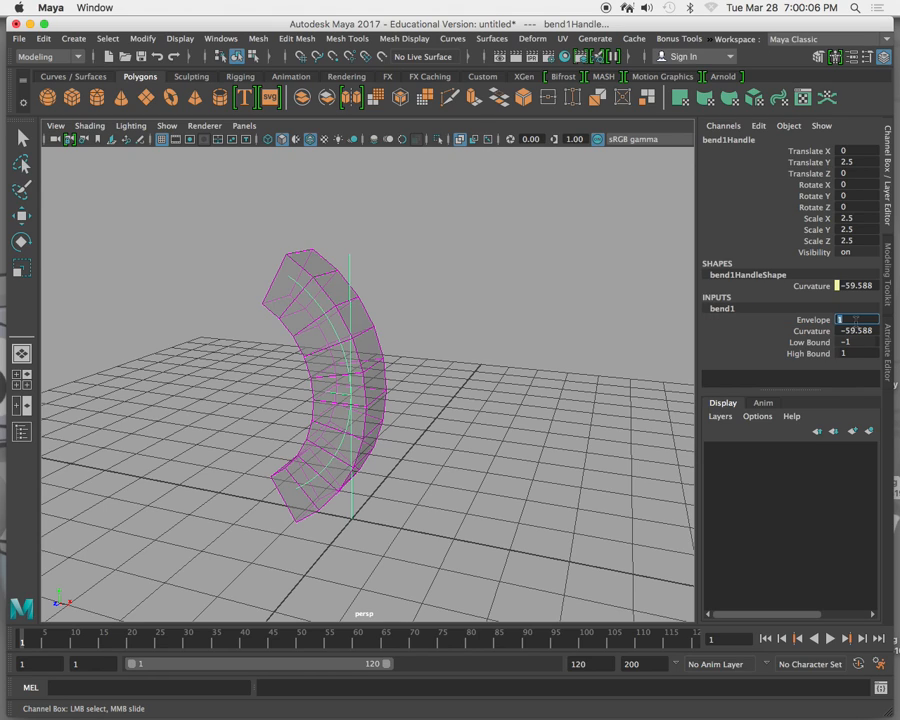
pyautogui.write('0')
pyautogui.press('Return')
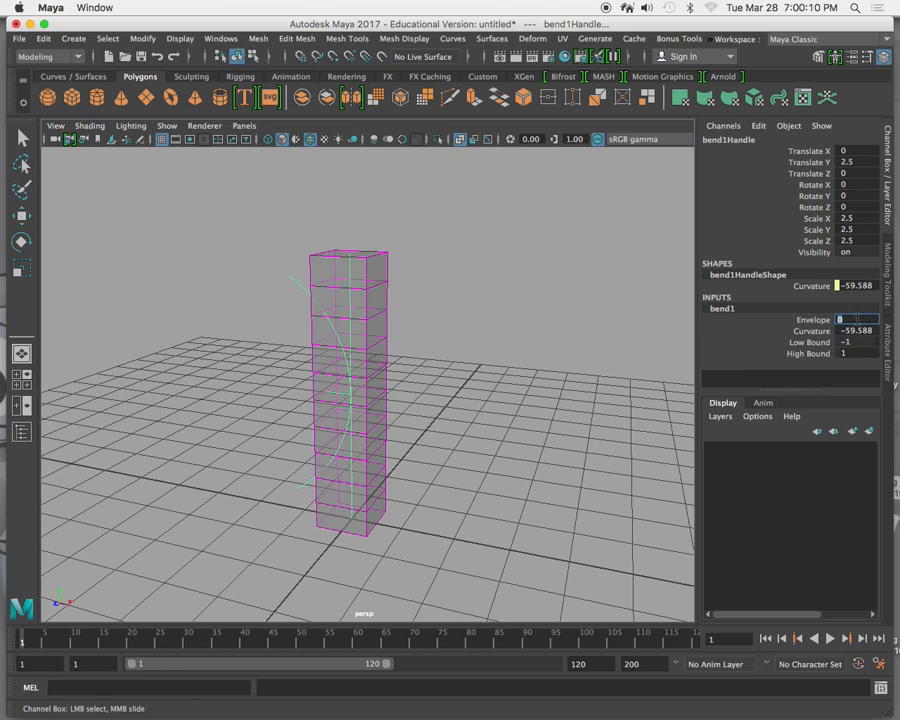
pyautogui.click(786, 321)
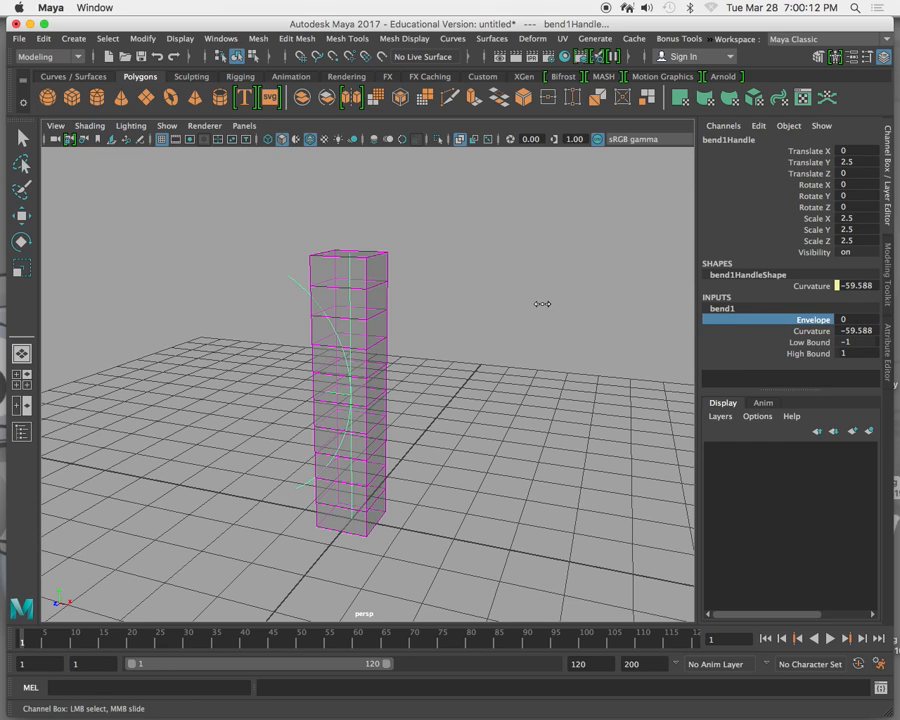
pyautogui.moveTo(537, 304); pyautogui.dragTo(590, 309, button='middle')
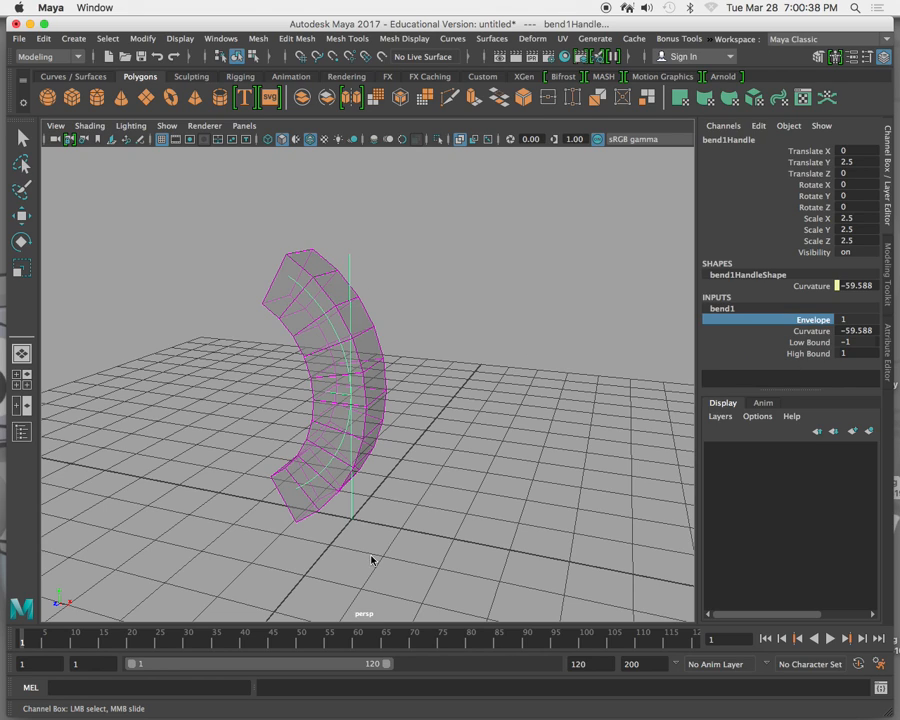
# Set the bend's Low Bound to 0 and its Curvature to about 48.1, bending only the column's upper half.
pyautogui.click(779, 344)
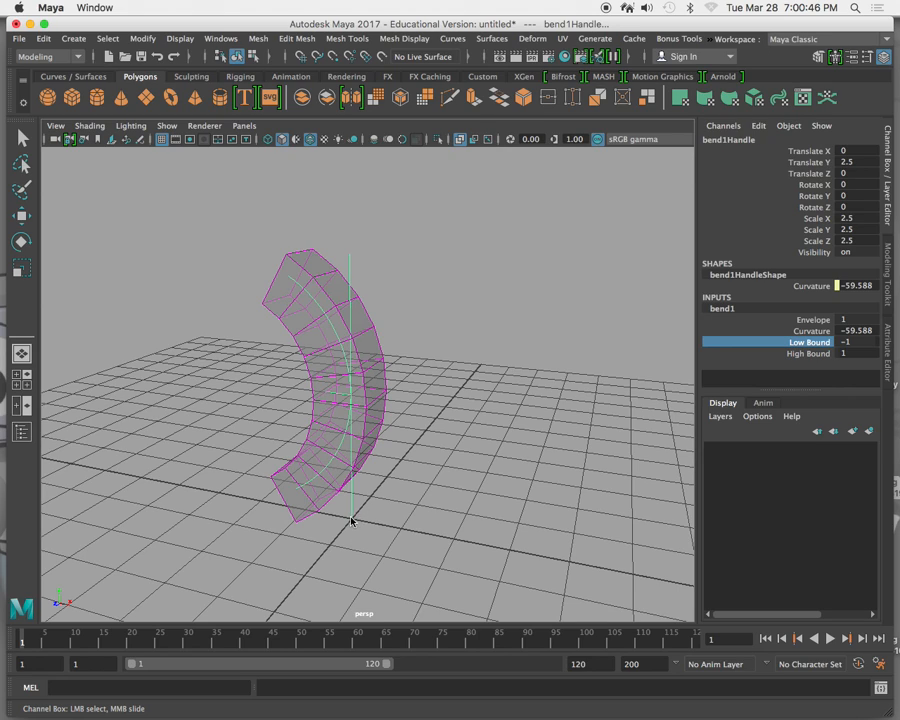
pyautogui.click(783, 342)
pyautogui.moveTo(513, 319)
pyautogui.mouseDown(button='middle')
pyautogui.moveTo(484, 309)
pyautogui.moveTo(499, 309)
pyautogui.mouseUp(button='middle')
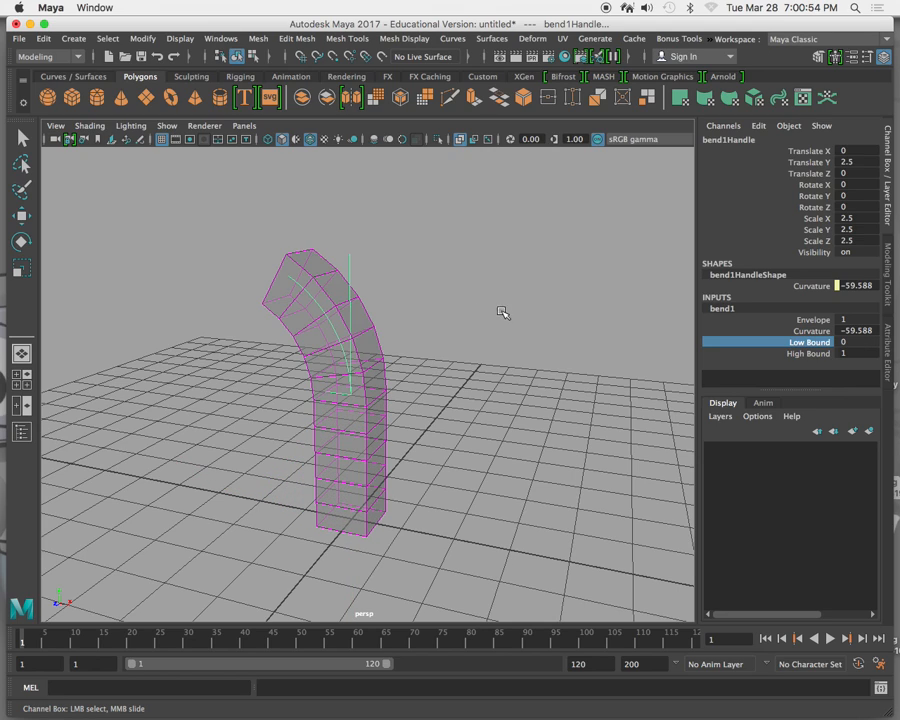
pyautogui.click(767, 331)
pyautogui.moveTo(530, 268); pyautogui.dragTo(605, 305, button='middle')
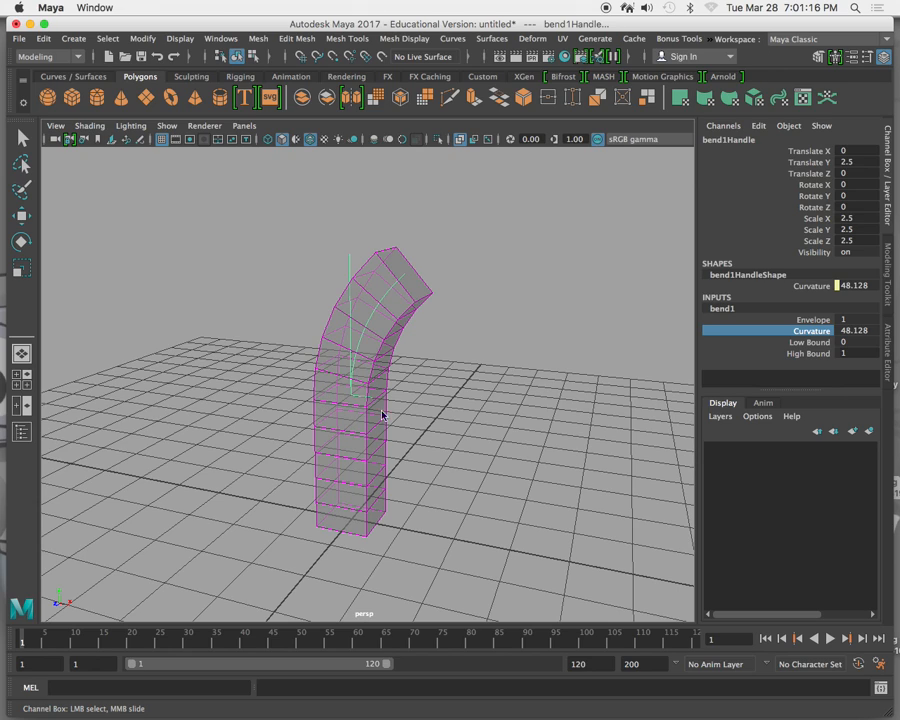
# Test the bend's Low Bound at -10 and back at -1, and raise its High Bound to 1.3.
pyautogui.click(767, 341)
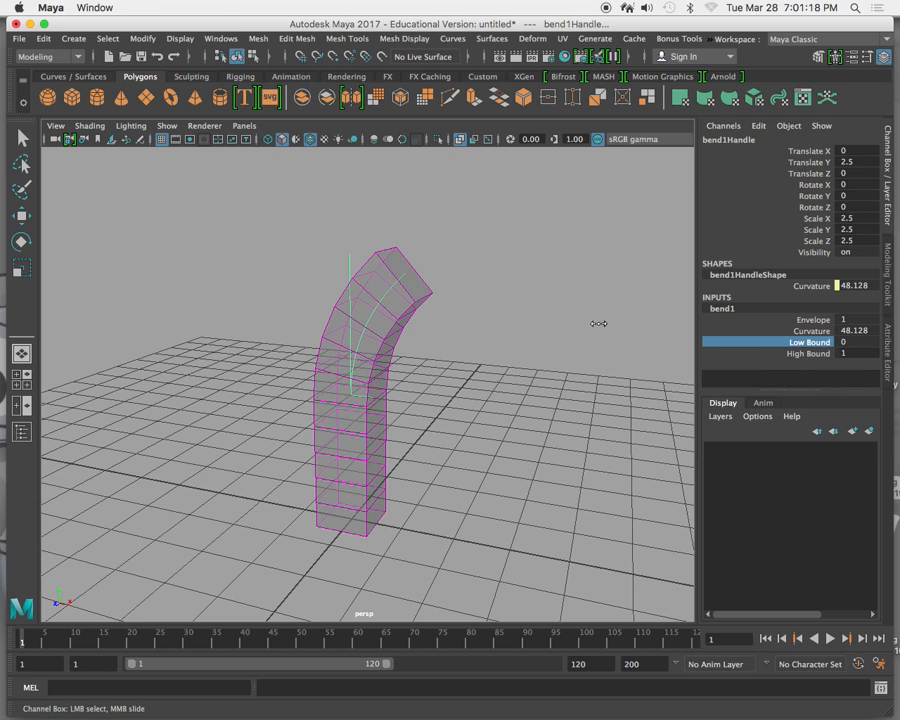
pyautogui.moveTo(598, 323); pyautogui.dragTo(484, 320, button='middle')
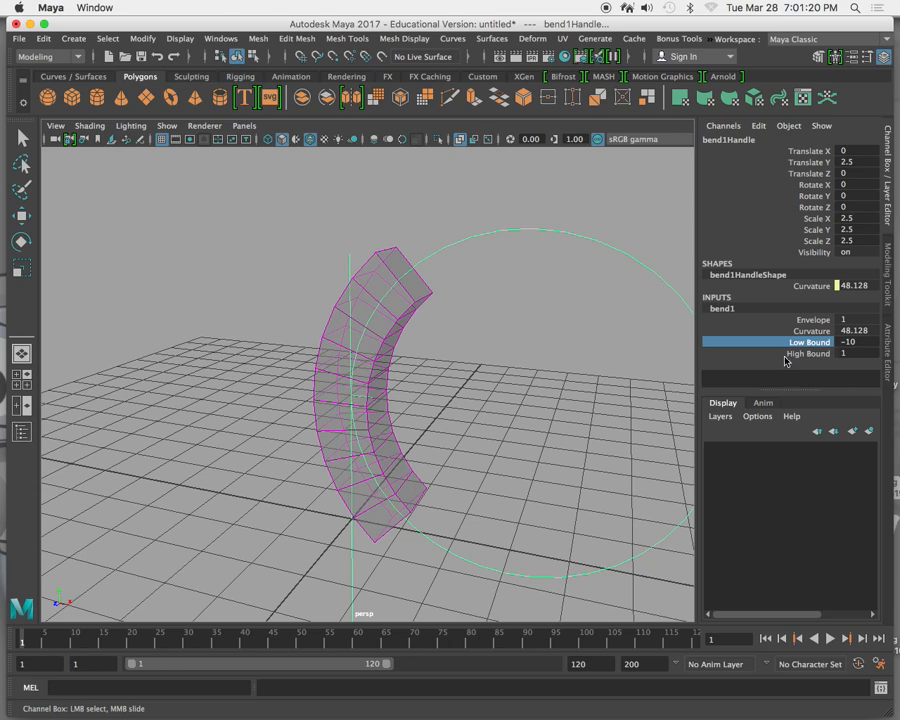
pyautogui.doubleClick(858, 342)
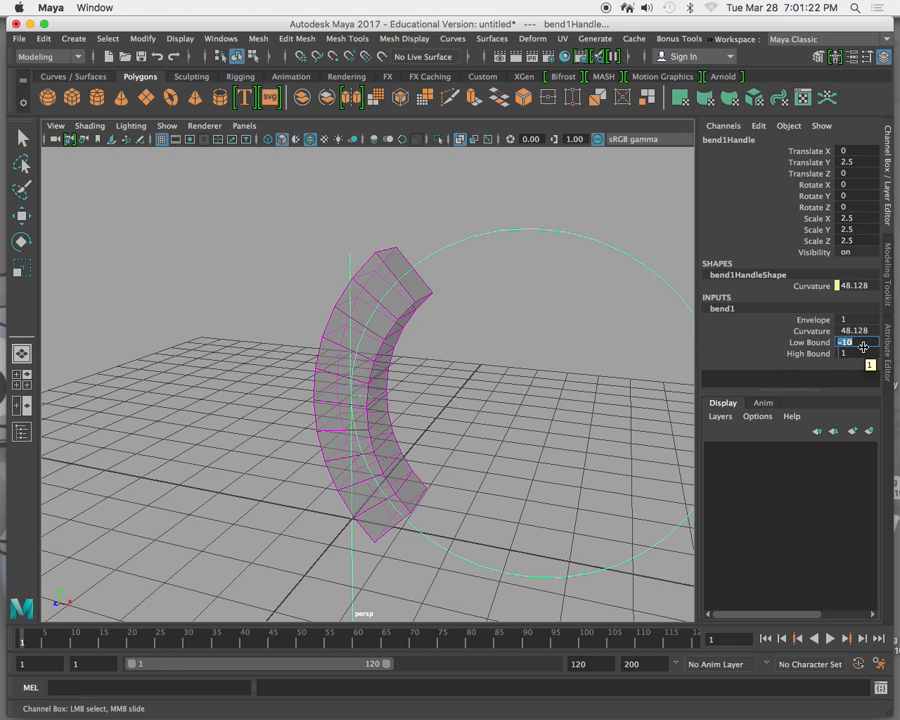
pyautogui.press('Return')
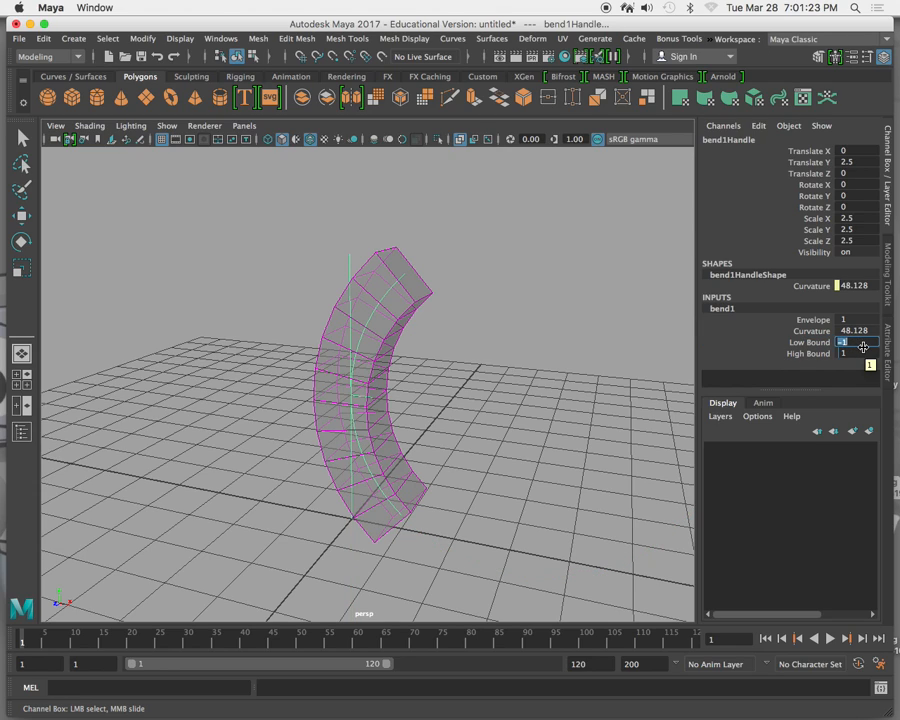
pyautogui.click(807, 356)
pyautogui.moveTo(502, 325); pyautogui.dragTo(462, 298, button='middle')
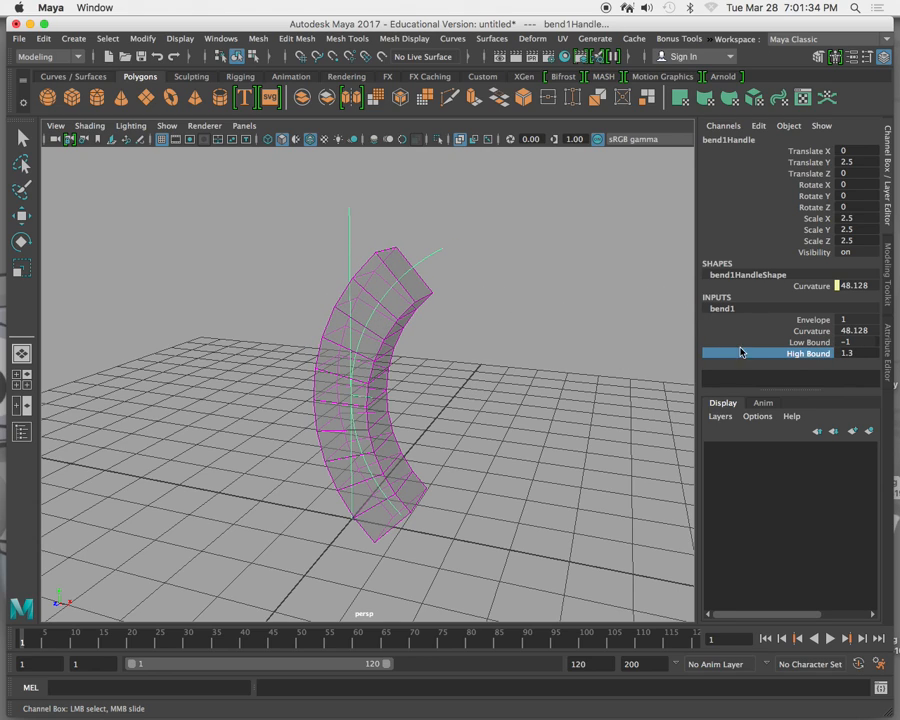
# Raise the bend's Curvature to 180 and set its Low Bound to 0 so only the column's upper half curls.
pyautogui.click(705, 331)
pyautogui.moveTo(590, 326); pyautogui.dragTo(682, 326, button='middle')
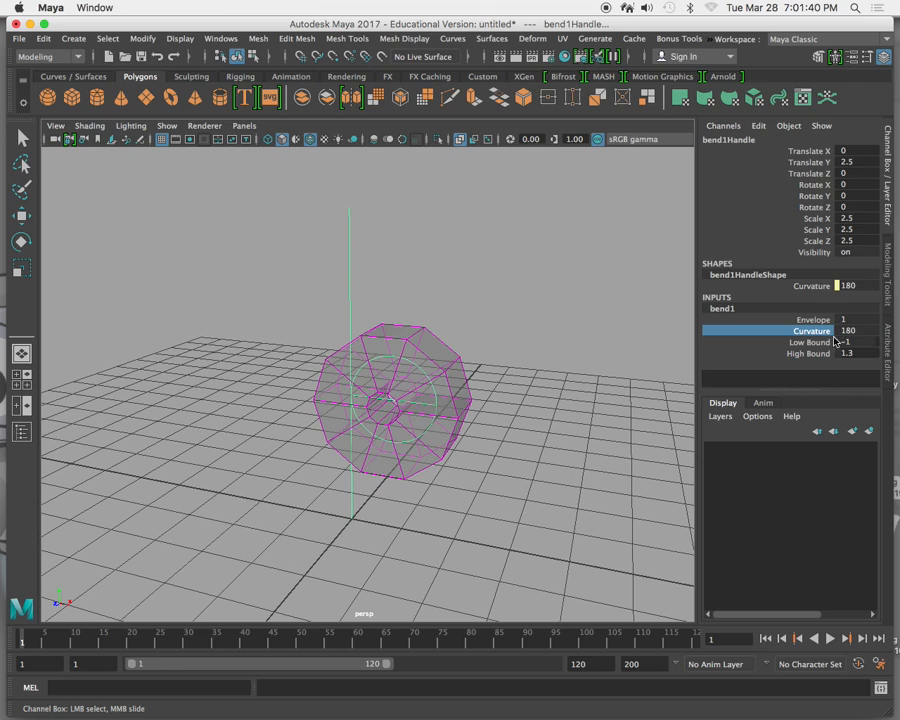
pyautogui.click(727, 342)
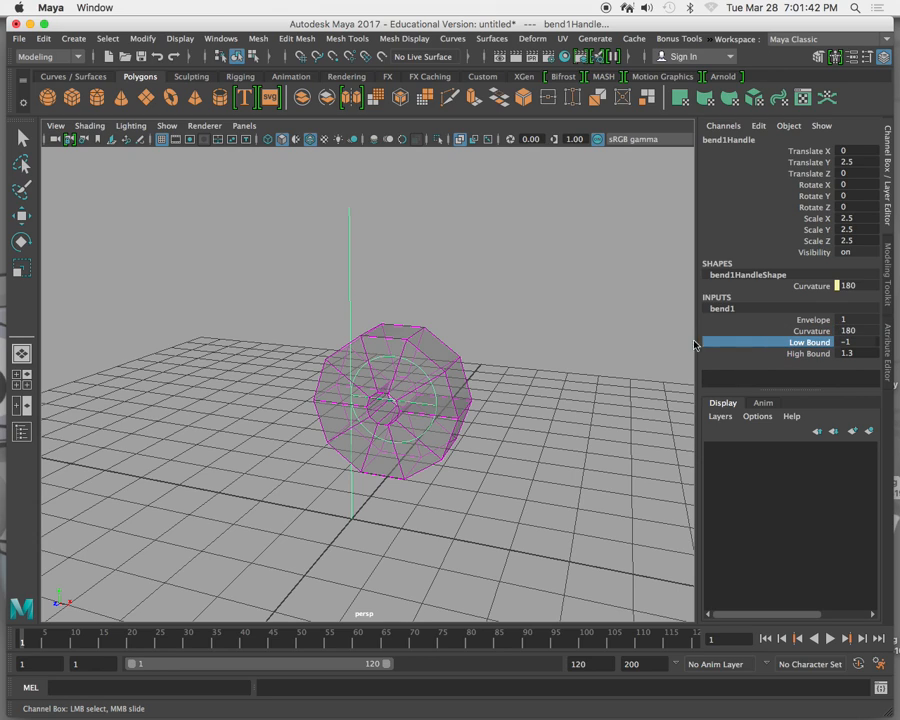
pyautogui.moveTo(643, 321); pyautogui.dragTo(667, 319, button='middle')
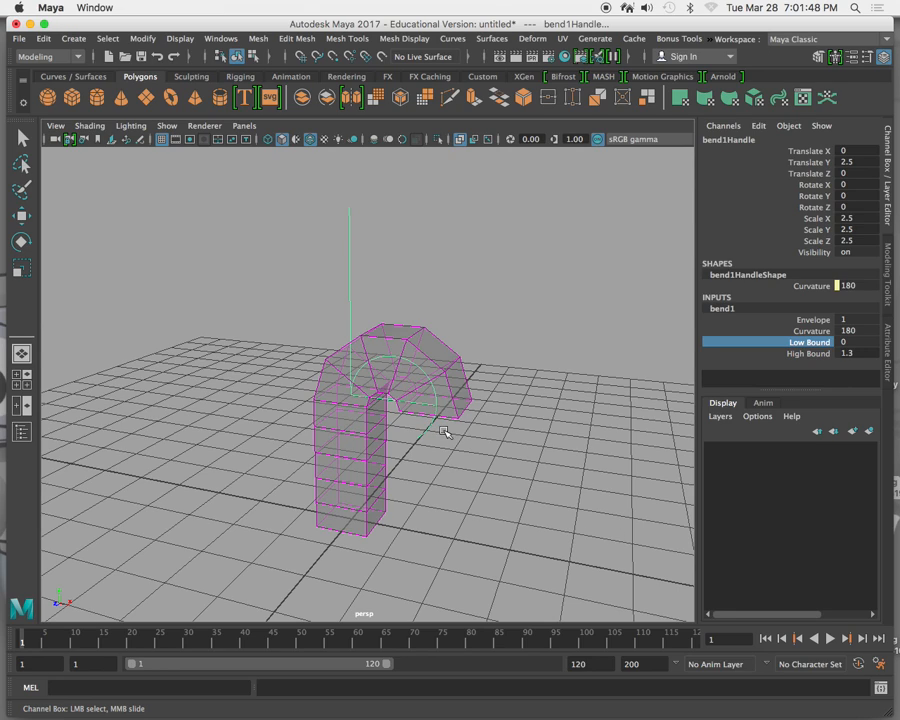
# Reset the bend to Curvature 0, Low Bound -1 and High Bound 1, and bend the column to a Curvature of about -101.9.
pyautogui.click(845, 330)
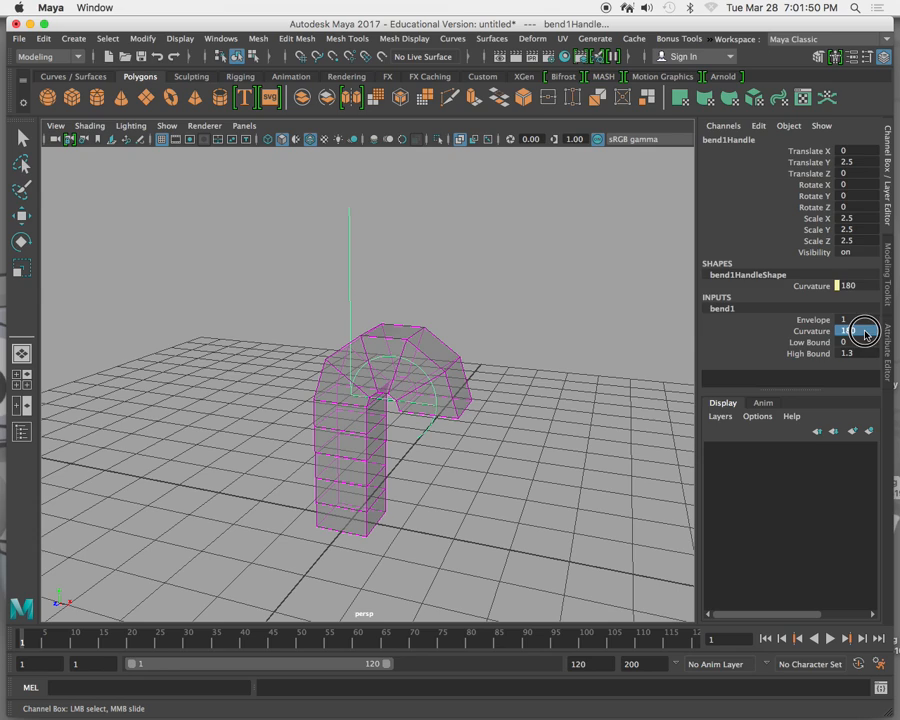
pyautogui.write('0')
pyautogui.press('Return')
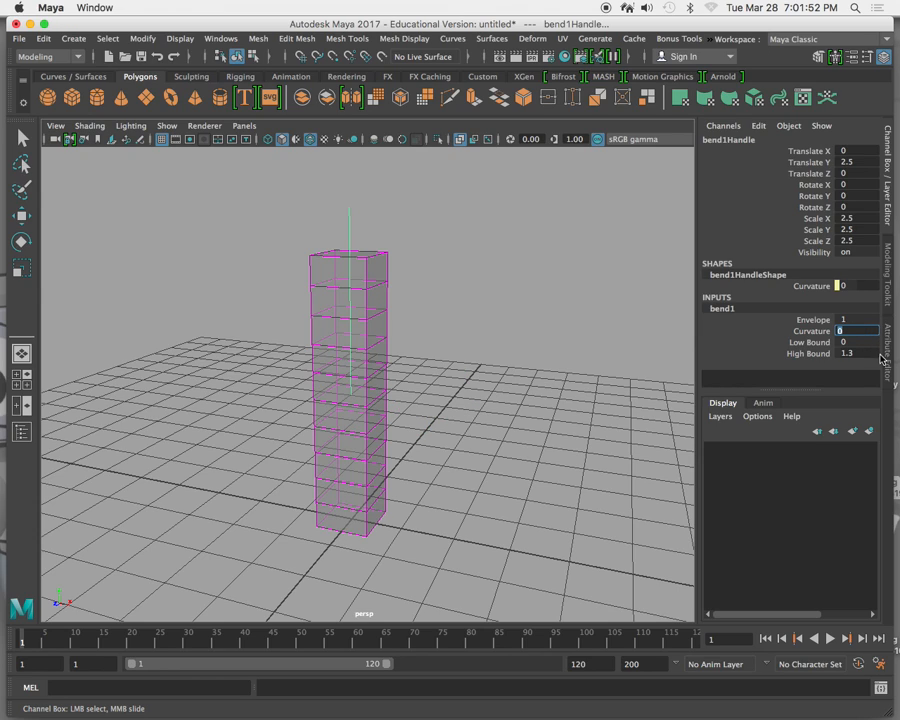
pyautogui.click(845, 342)
pyautogui.write('-1')
pyautogui.press('Return')
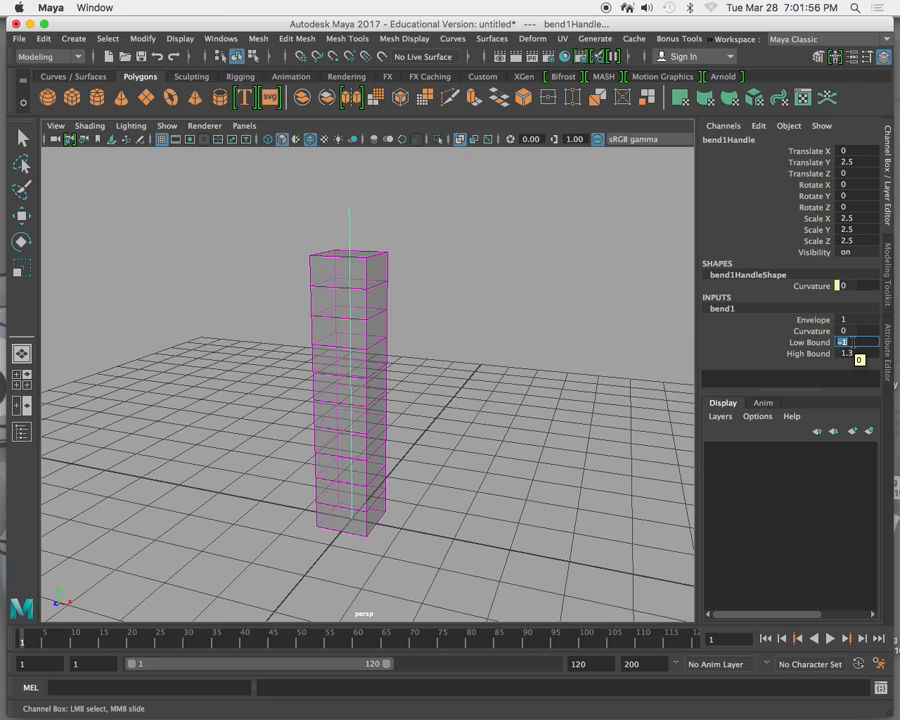
pyautogui.press('Tab')
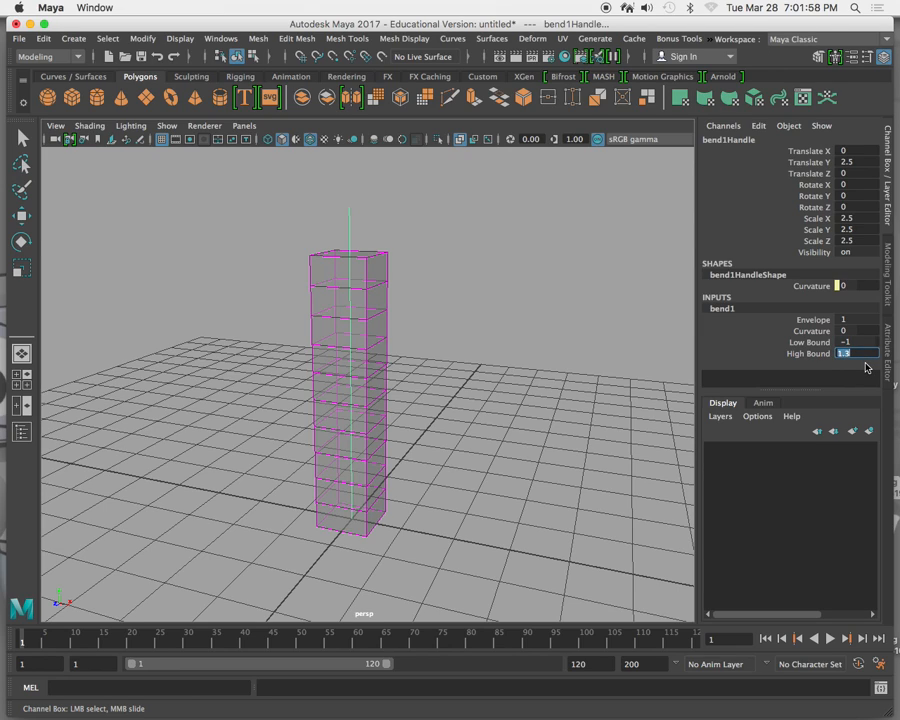
pyautogui.write('1')
pyautogui.click(809, 332)
pyautogui.moveTo(475, 303); pyautogui.dragTo(412, 306, button='middle')
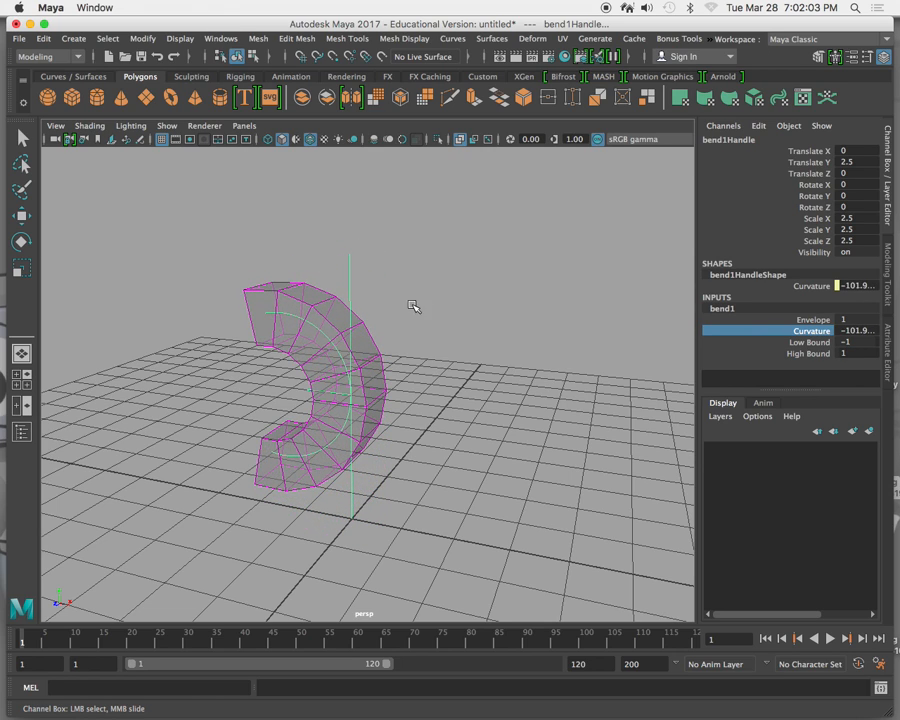
# Try moving the column without its bend handle along X to about 2.17 and 2.84, and undo both moves.
pyautogui.click(318, 308)
pyautogui.press('w')
pyautogui.moveTo(416, 400); pyautogui.dragTo(538, 418)
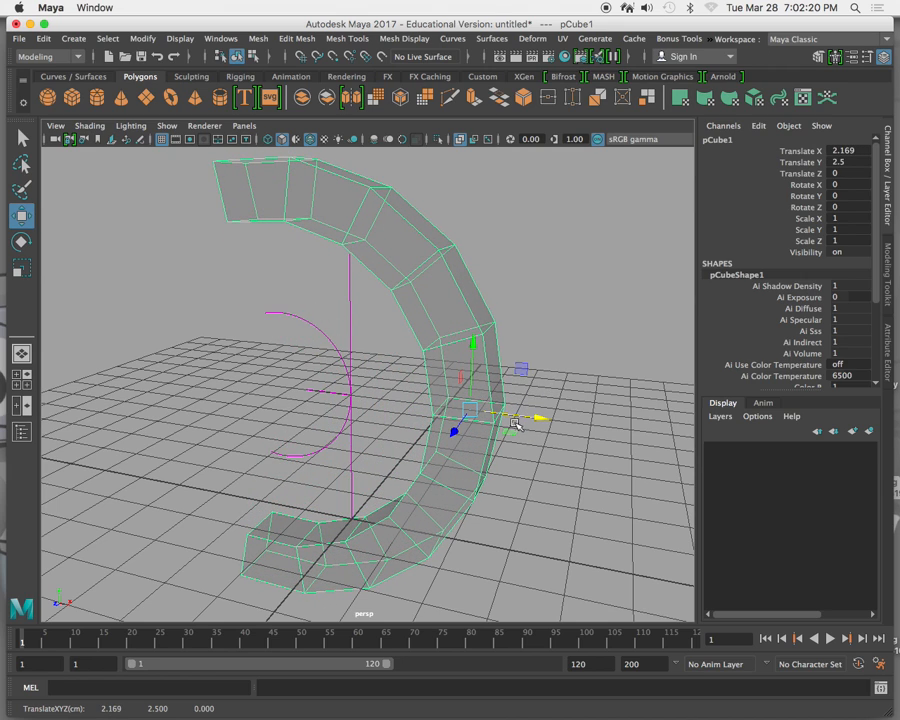
pyautogui.moveTo(538, 418); pyautogui.dragTo(580, 420)
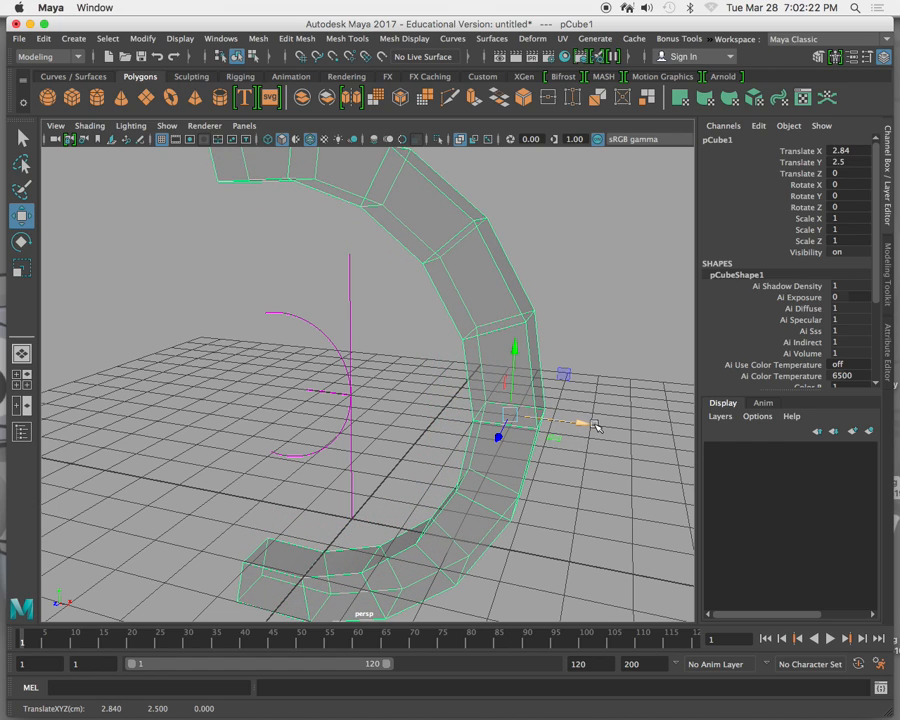
pyautogui.hotkey('ctrl', 'z')
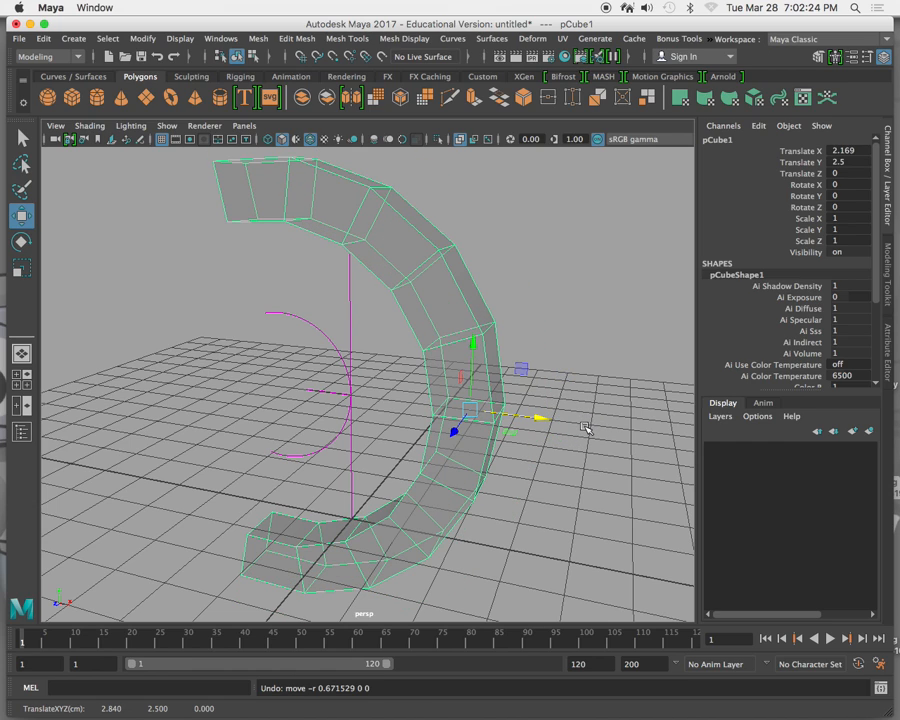
pyautogui.hotkey('ctrl', 'z')
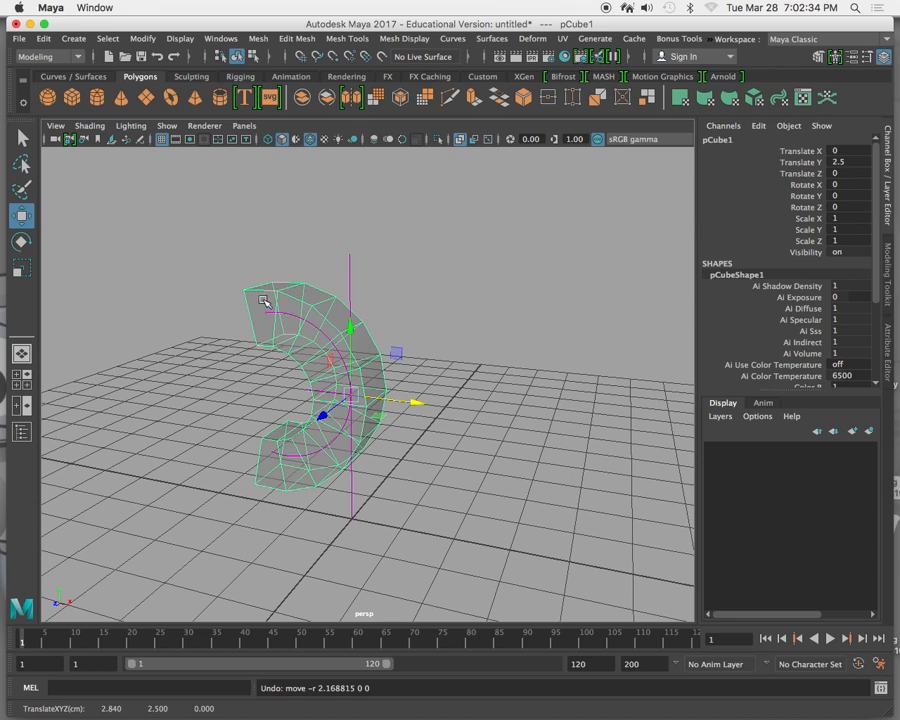
# Parent the bend handle to the column and move the column to about 0.09 in X.
pyautogui.click(351, 262)
pyautogui.click(256, 290)
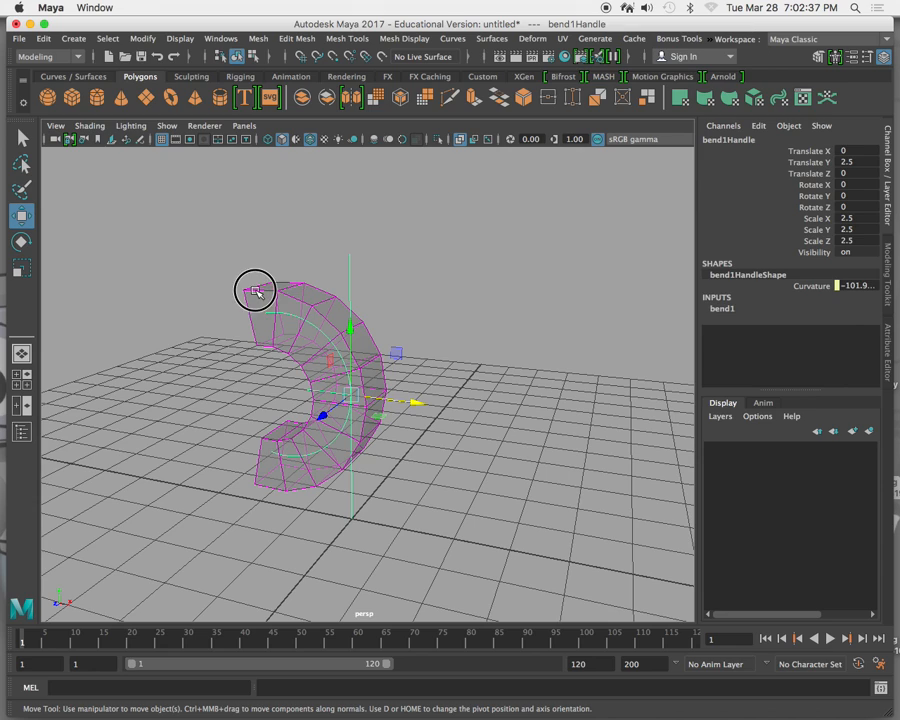
pyautogui.click(372, 267)
pyautogui.click(372, 368)
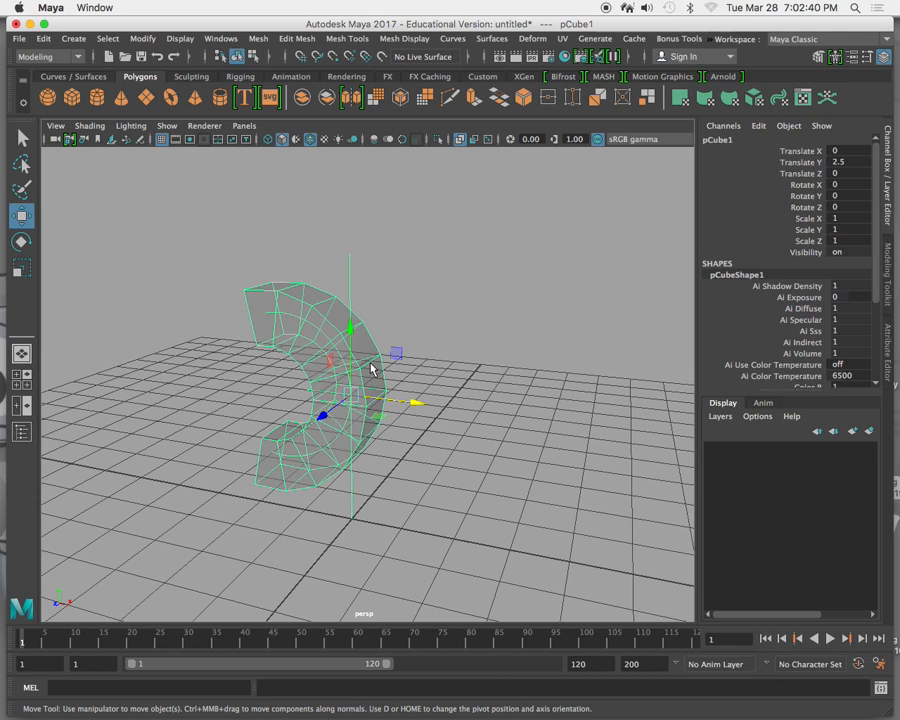
pyautogui.moveTo(416, 402); pyautogui.dragTo(418, 432)
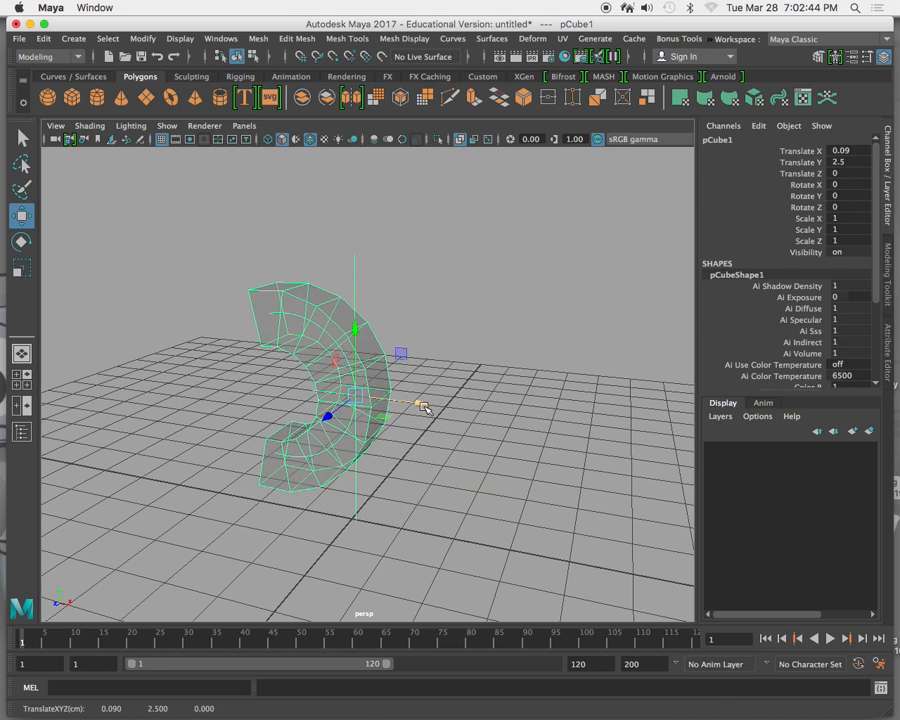
# Try moving the column farther along X to about 0.212 and undo that move.
pyautogui.click(384, 268)
pyautogui.moveTo(429, 410); pyautogui.dragTo(452, 382)
pyautogui.press('z')
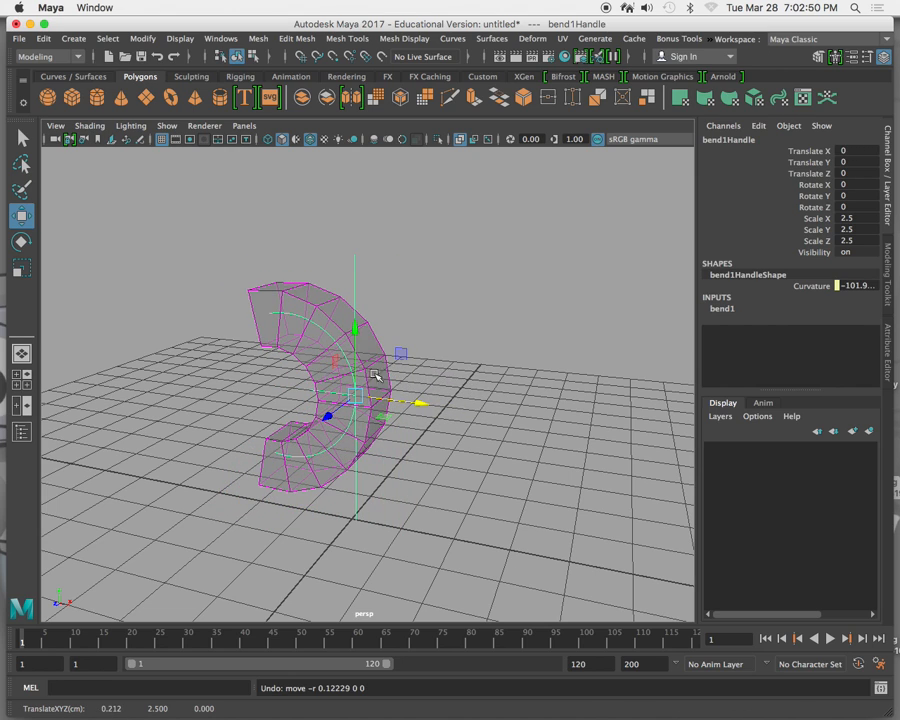
# Select the bend handle, set the bend's Curvature to 0 and key only that attribute at frame 1.
pyautogui.click(310, 294)
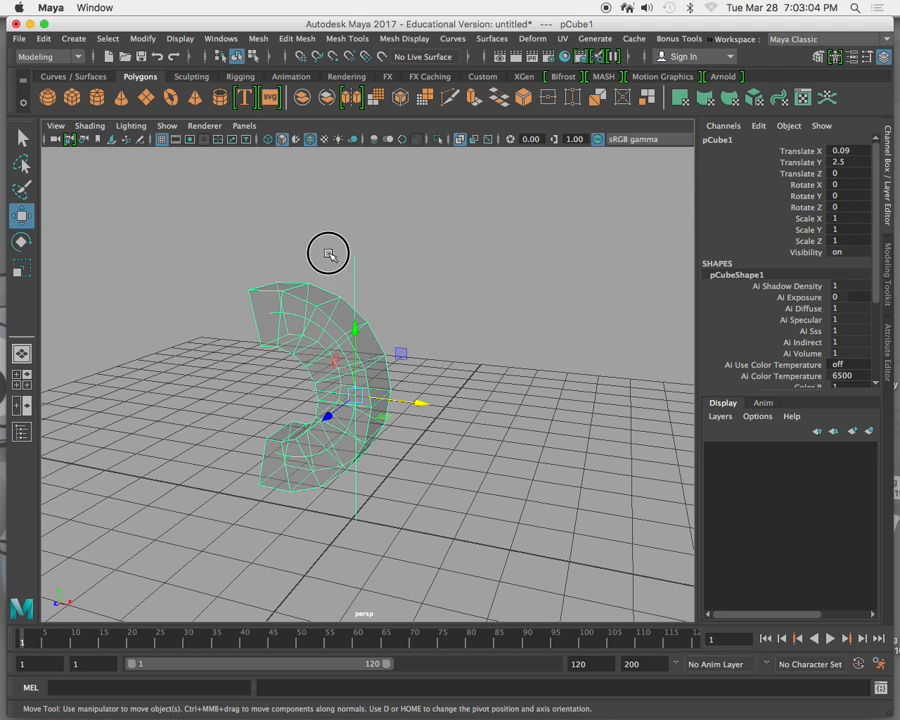
pyautogui.moveTo(328, 252); pyautogui.dragTo(407, 301)
pyautogui.moveTo(307, 195); pyautogui.dragTo(421, 276)
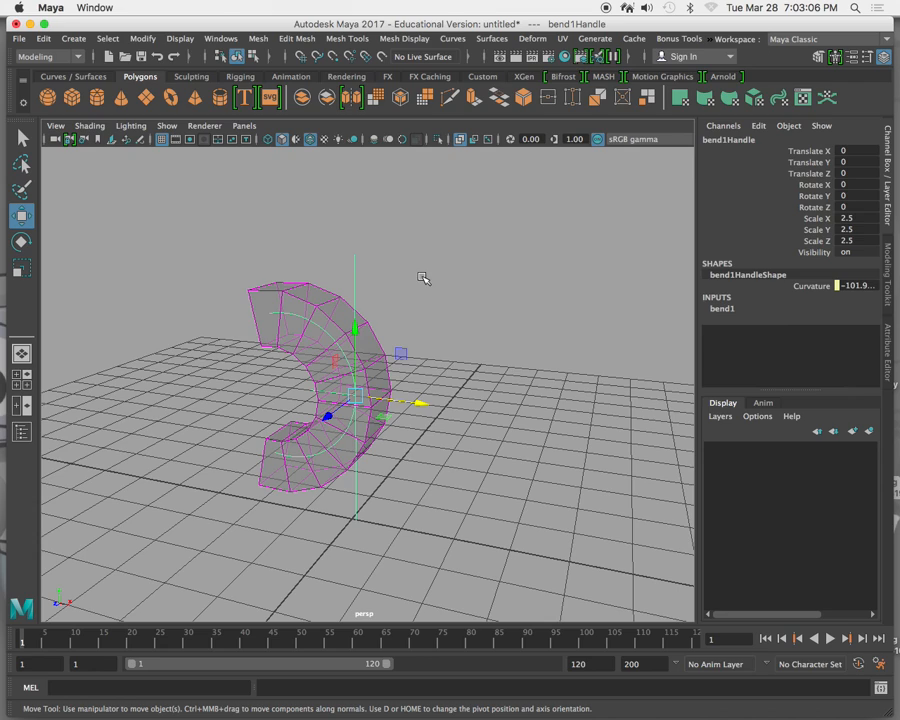
pyautogui.click(724, 311)
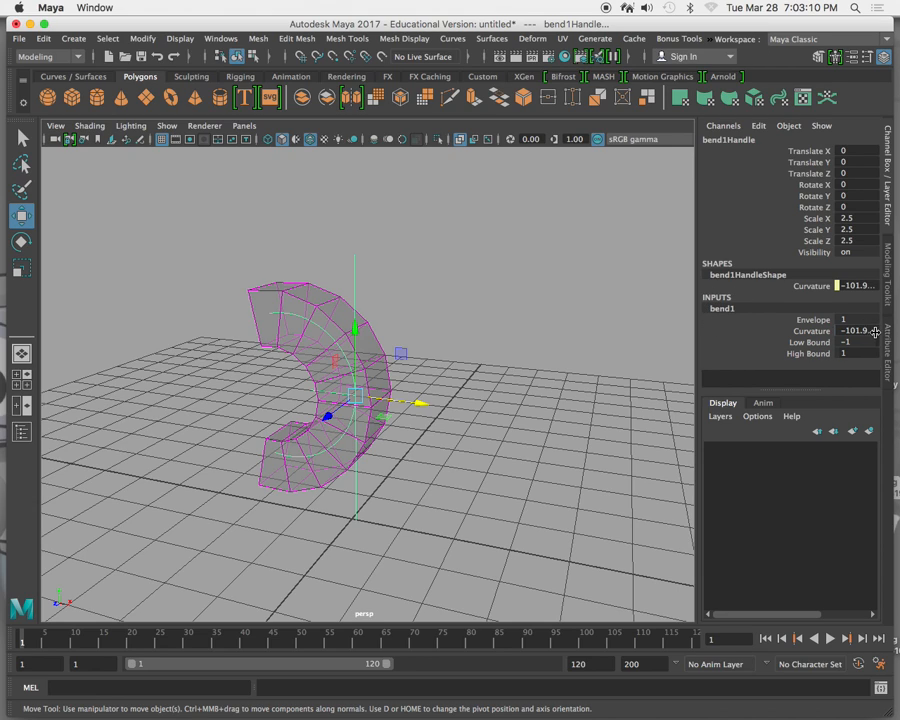
pyautogui.click(823, 333)
pyautogui.write('0')
pyautogui.press('Return')
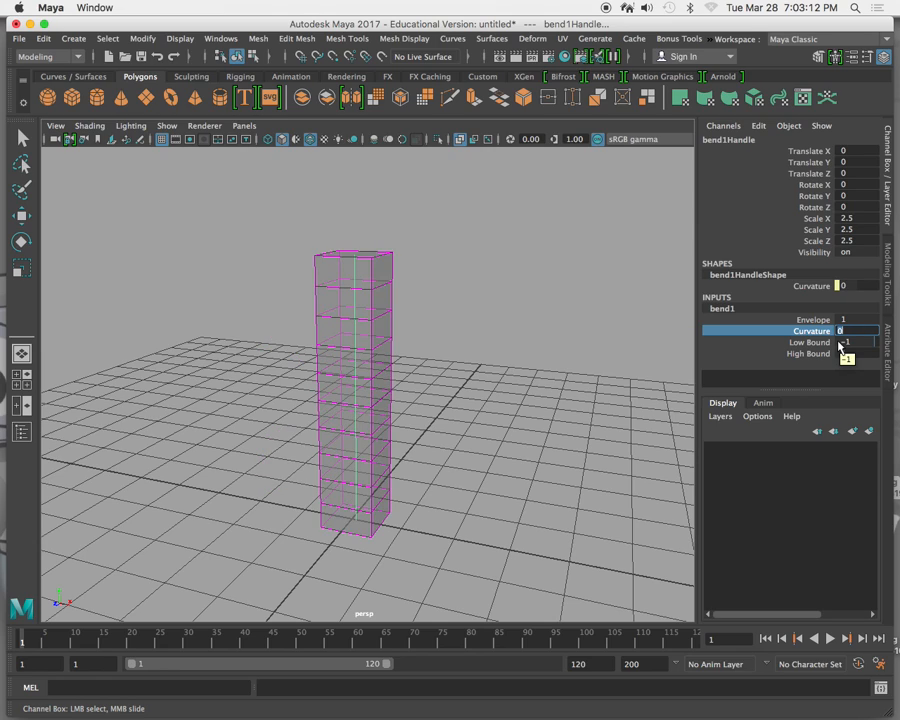
pyautogui.rightClick(771, 331)
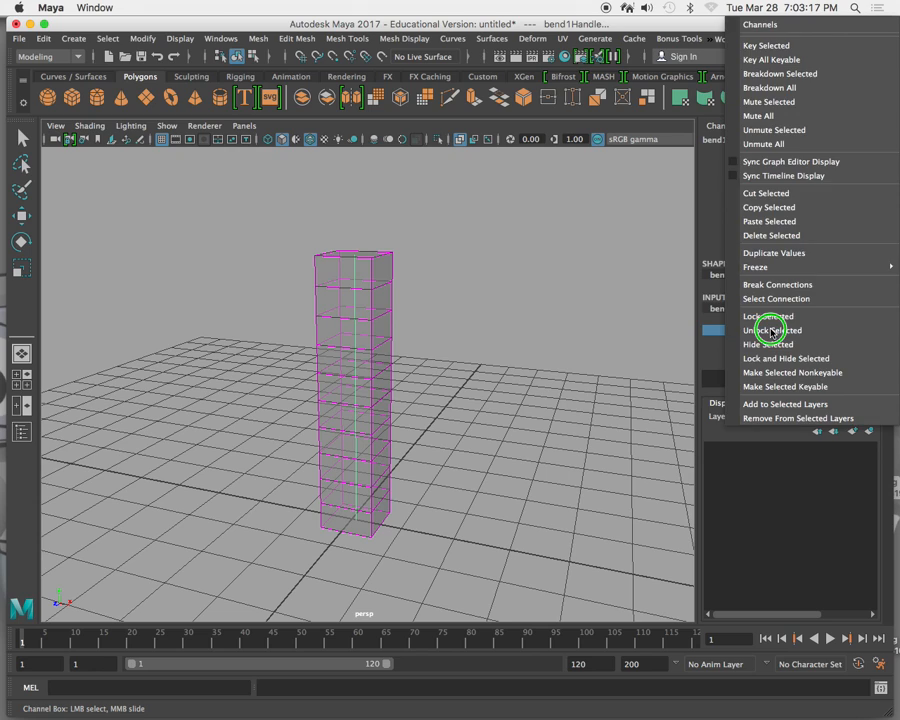
pyautogui.click(760, 46)
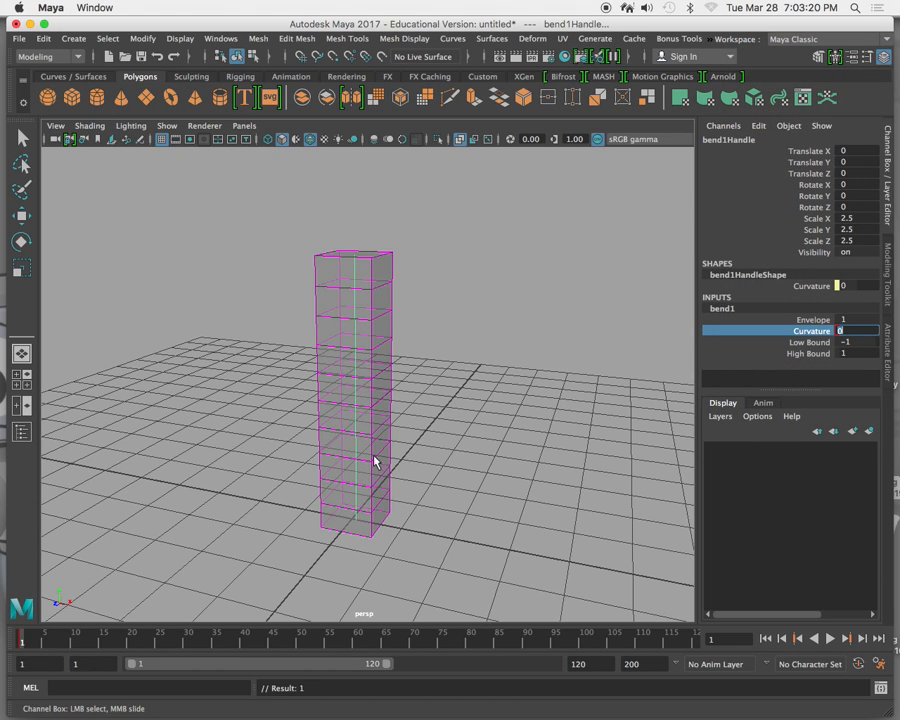
# At frame 6, raise the bend's Curvature to about 116.9, enable automatic keyframing and key all of the handle's attributes.
pyautogui.moveTo(22, 643); pyautogui.dragTo(50, 638)
pyautogui.moveTo(583, 332); pyautogui.dragTo(577, 528, button='middle')
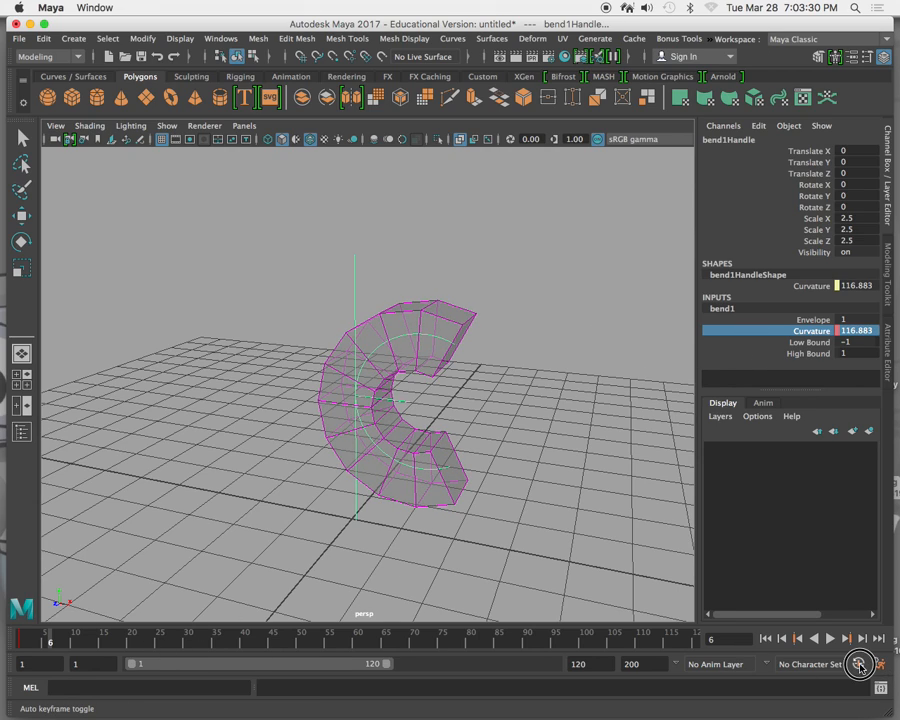
pyautogui.click(859, 665)
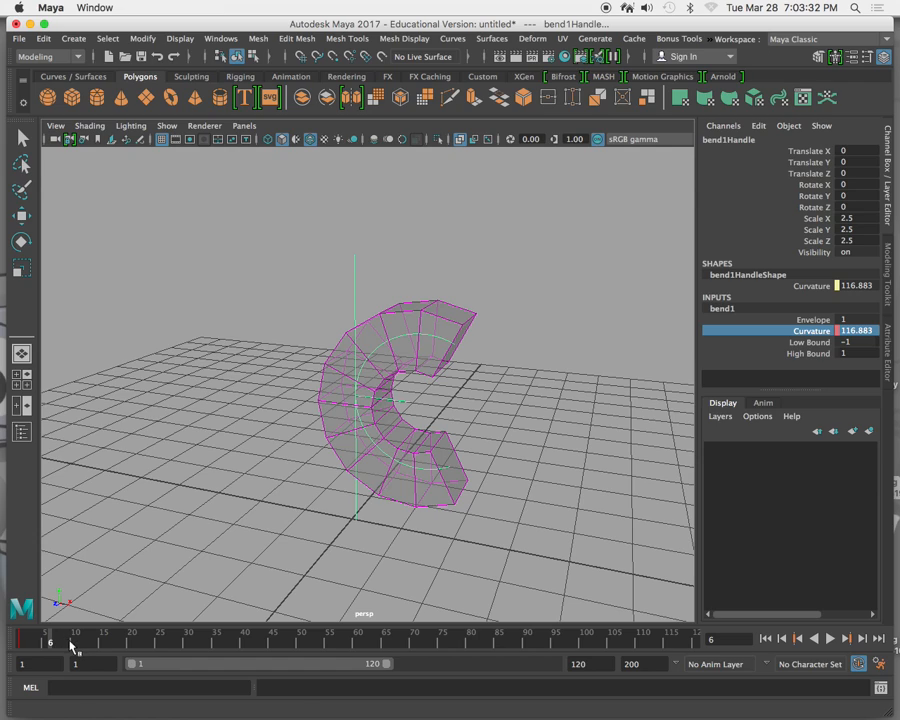
pyautogui.press('s')
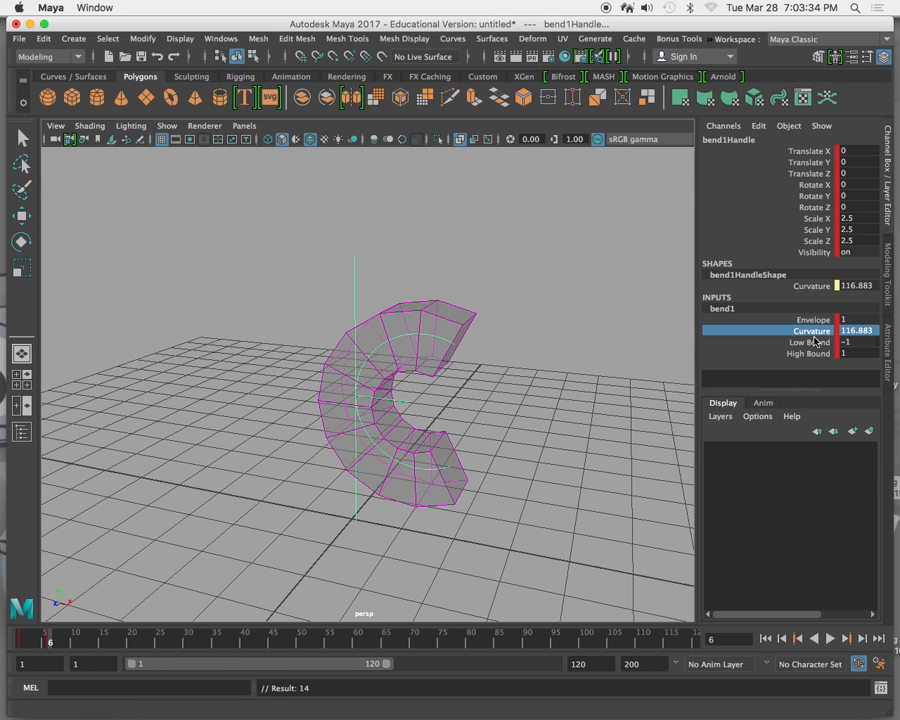
# At frame 14, set the bend's Curvature to about -112.3 and key all of the handle's attributes.
pyautogui.click(95, 643)
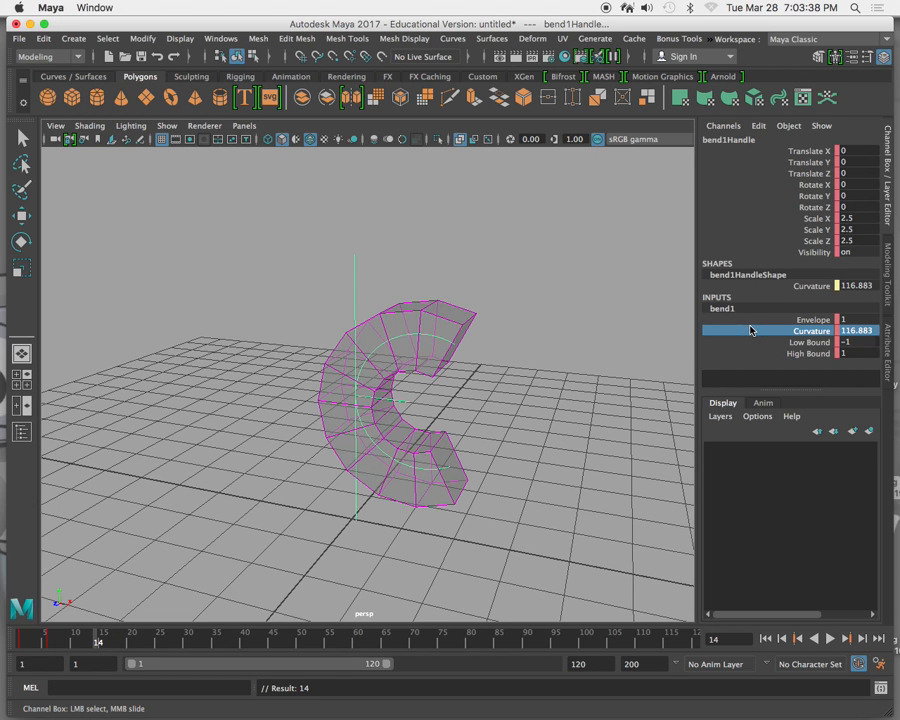
pyautogui.moveTo(680, 340); pyautogui.dragTo(515, 365, button='middle')
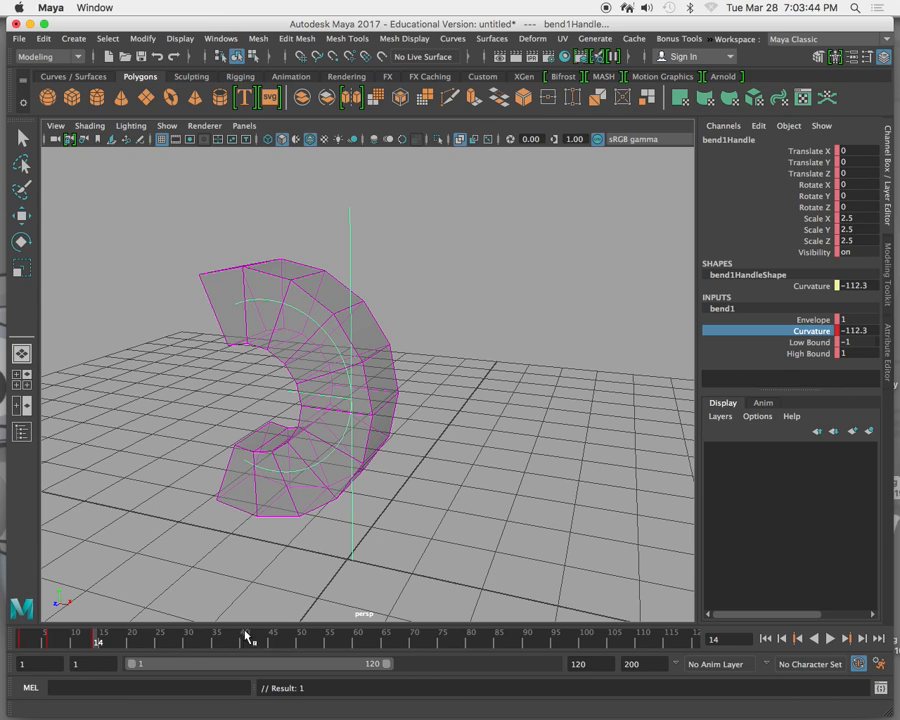
pyautogui.click(94, 639)
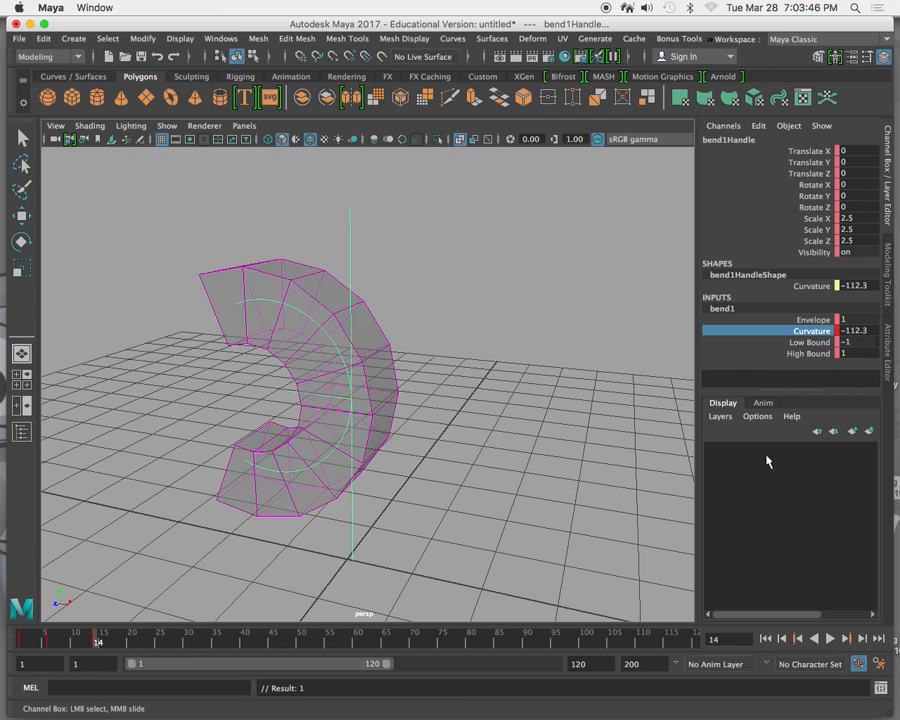
pyautogui.click(812, 342)
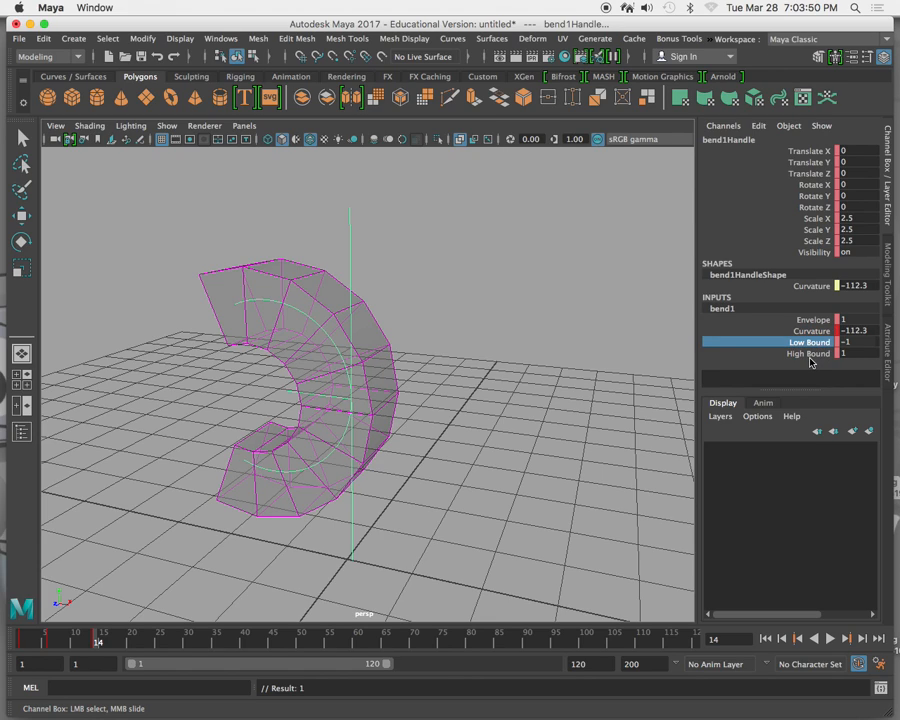
pyautogui.press('s')
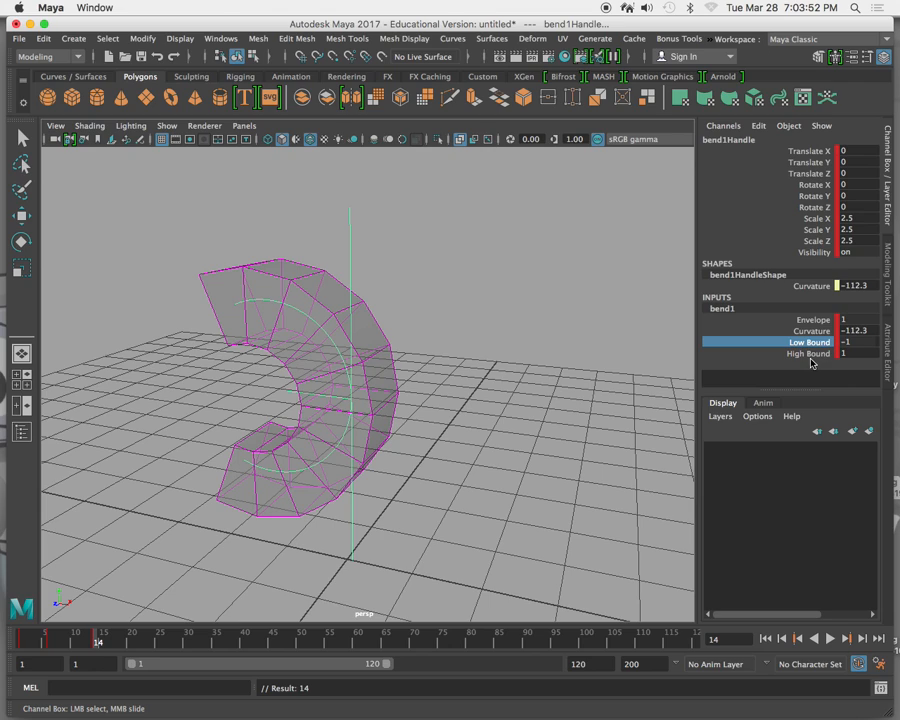
# At frame 17, set the bend's Low Bound to 0.
pyautogui.moveTo(70, 652); pyautogui.dragTo(114, 640)
pyautogui.click(786, 341)
pyautogui.moveTo(621, 353); pyautogui.dragTo(662, 347, button='middle')
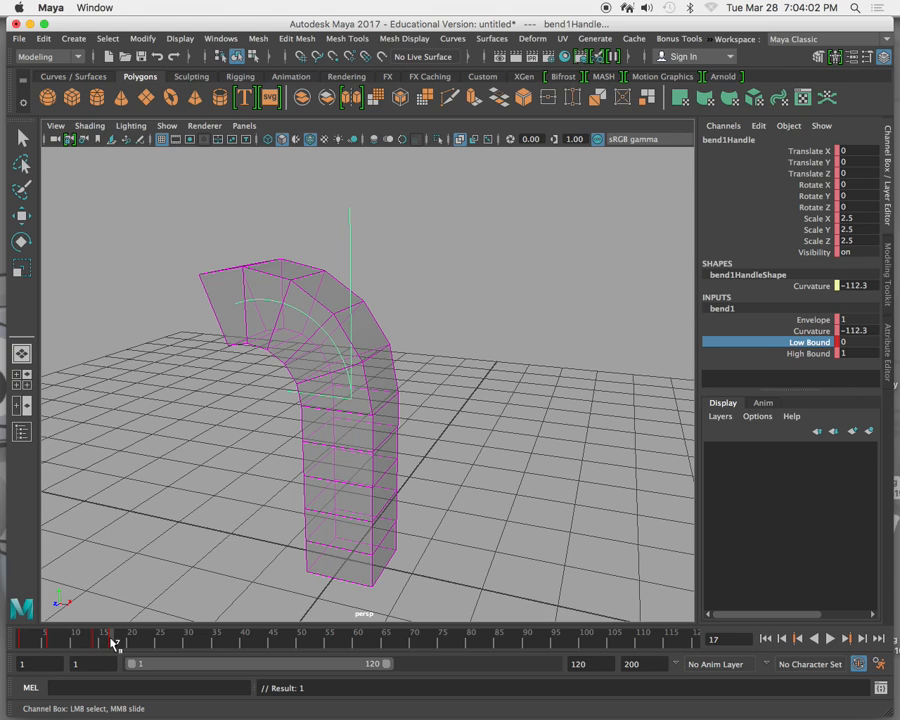
# At frame 22, set the bend's Low Bound to -1.1 and its High Bound to 0.
pyautogui.click(826, 355)
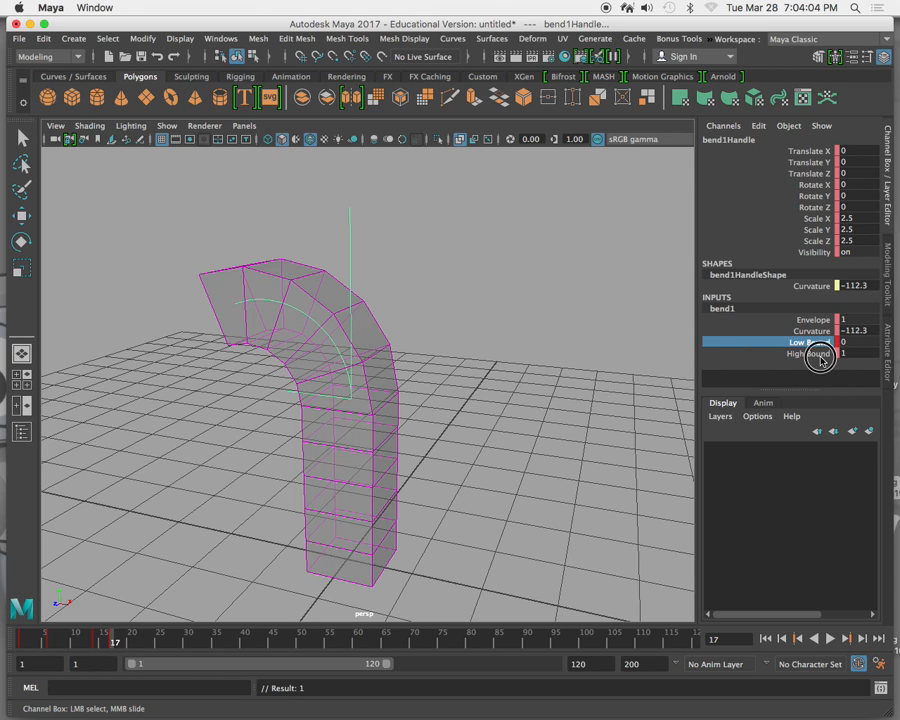
pyautogui.moveTo(826, 355); pyautogui.dragTo(811, 44, button='right')
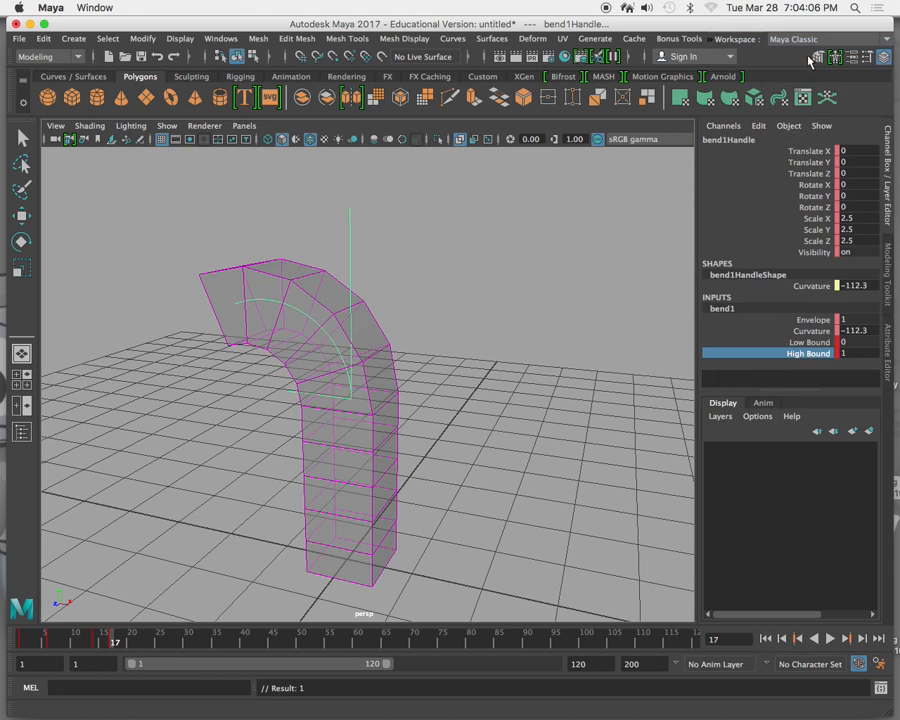
pyautogui.moveTo(117, 638); pyautogui.dragTo(142, 638)
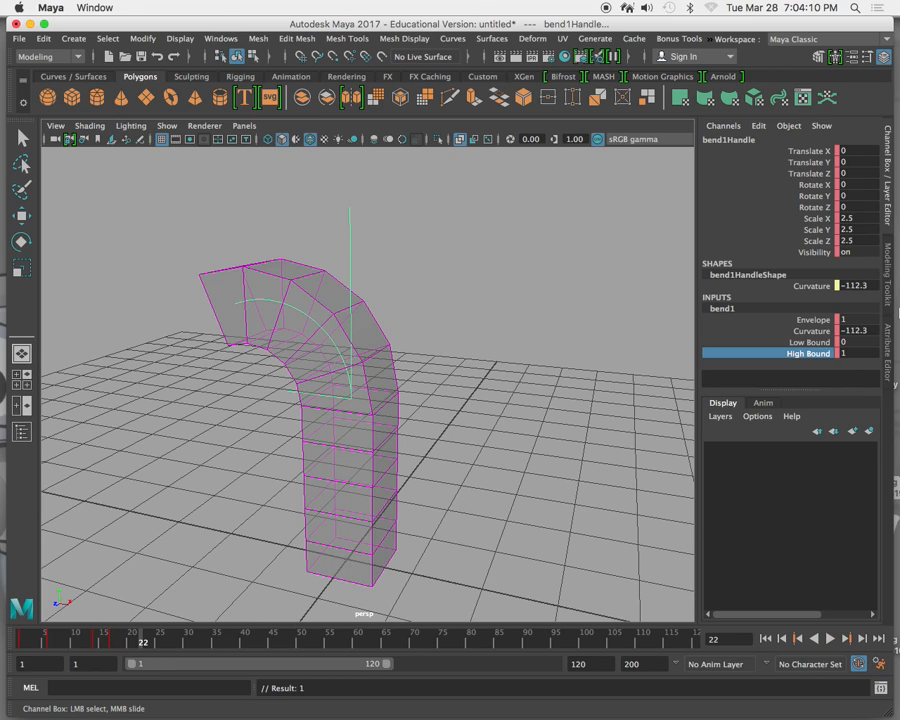
pyautogui.click(812, 342)
pyautogui.moveTo(536, 345); pyautogui.dragTo(522, 344, button='middle')
pyautogui.click(768, 353)
pyautogui.moveTo(647, 331); pyautogui.dragTo(628, 334, button='middle')
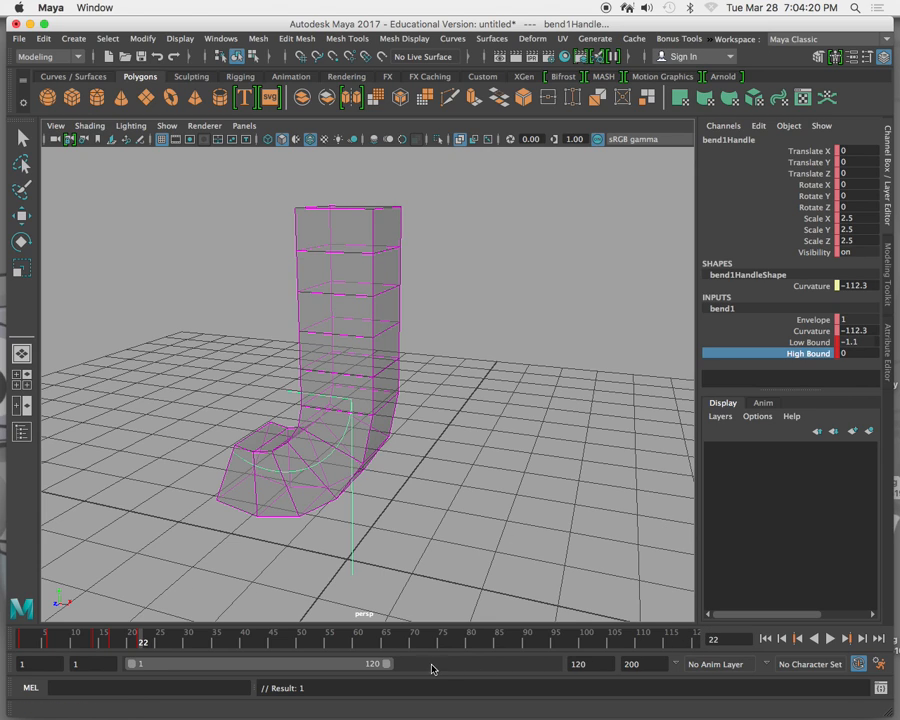
# Shorten the playback range to end at frame 36 and play the bend animation from the first frame.
pyautogui.moveTo(388, 668); pyautogui.dragTo(206, 664)
pyautogui.click(765, 638)
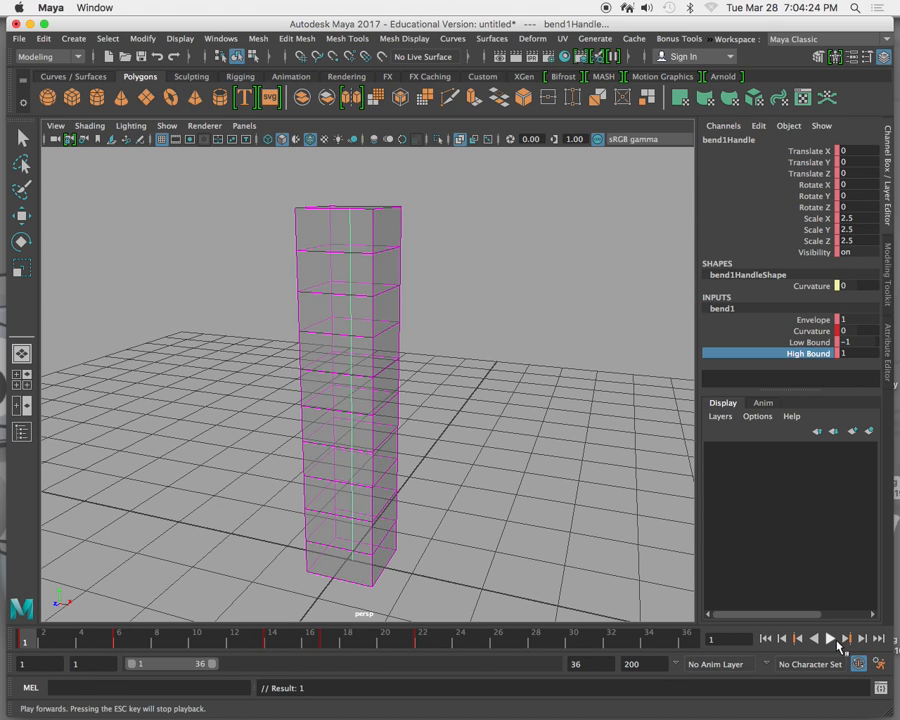
pyautogui.click(830, 639)
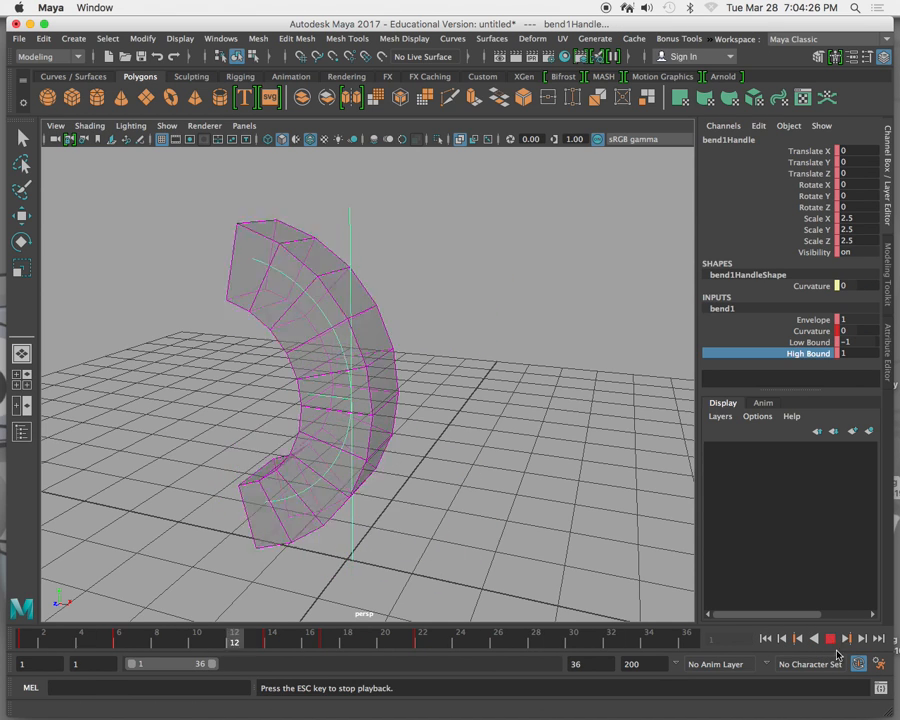
# Set the playback speed to Real-time [24 fps], save the preferences and stop the playback at frame 30.
pyautogui.click(877, 664)
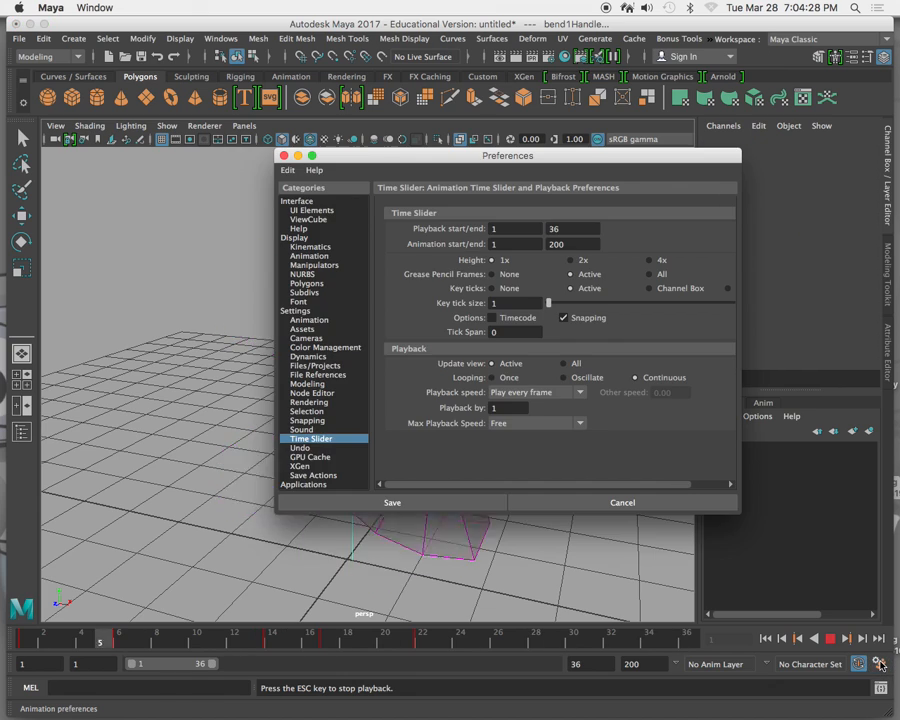
pyautogui.click(555, 392)
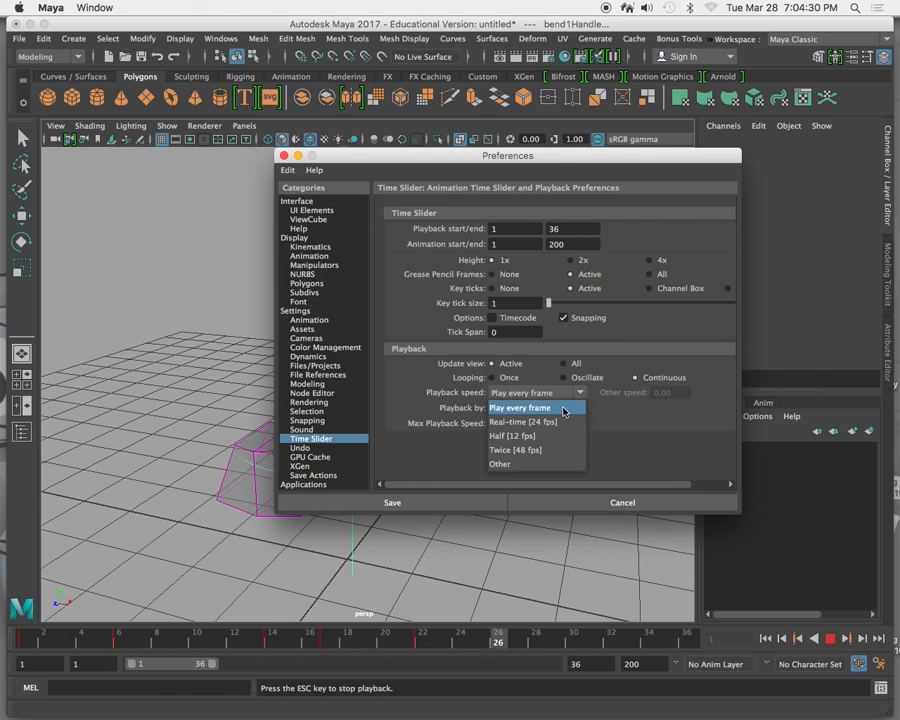
pyautogui.click(558, 422)
pyautogui.click(468, 502)
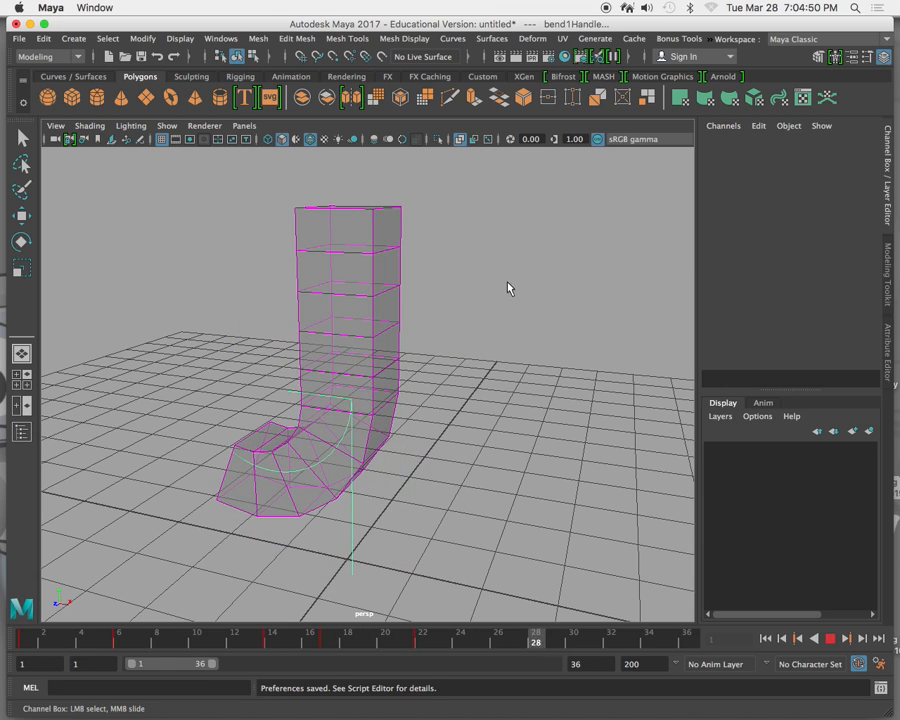
pyautogui.click(831, 638)
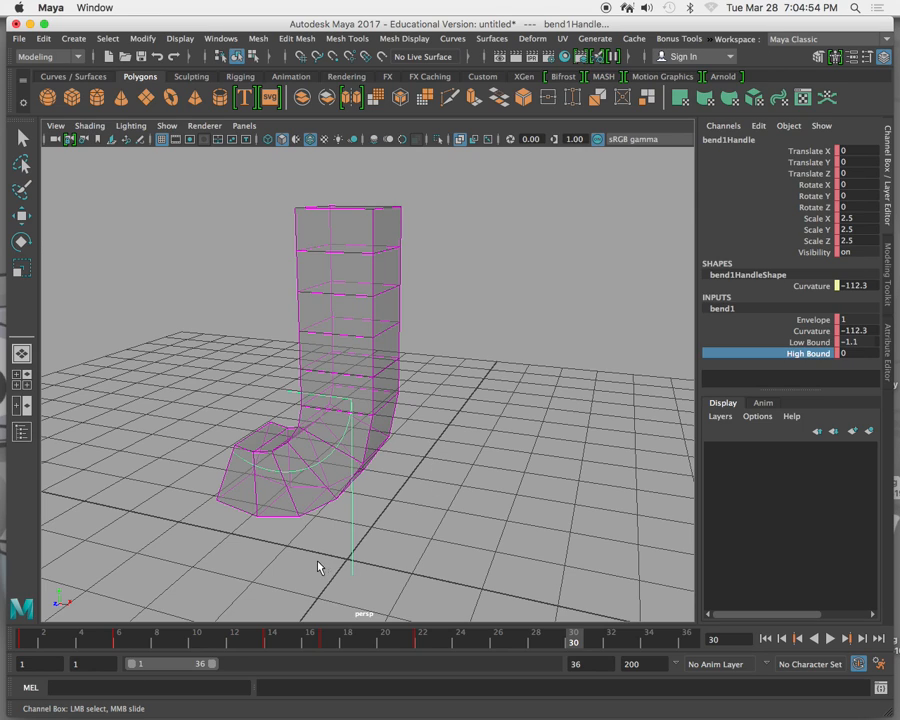
# Delete the bend handle and move the straightened column along X to about -3.085.
pyautogui.press('w')
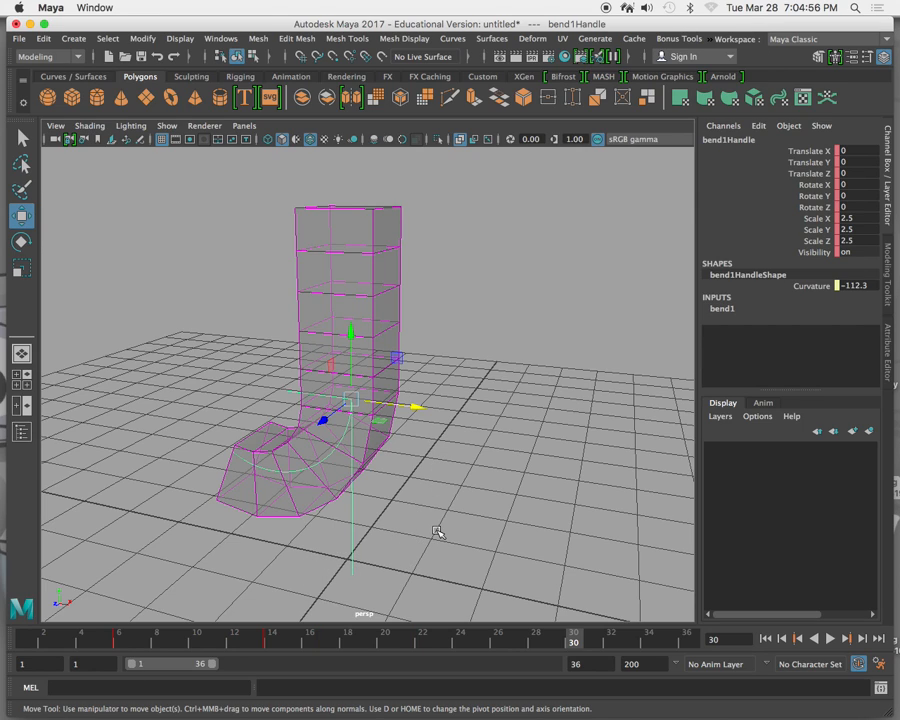
pyautogui.press('Delete')
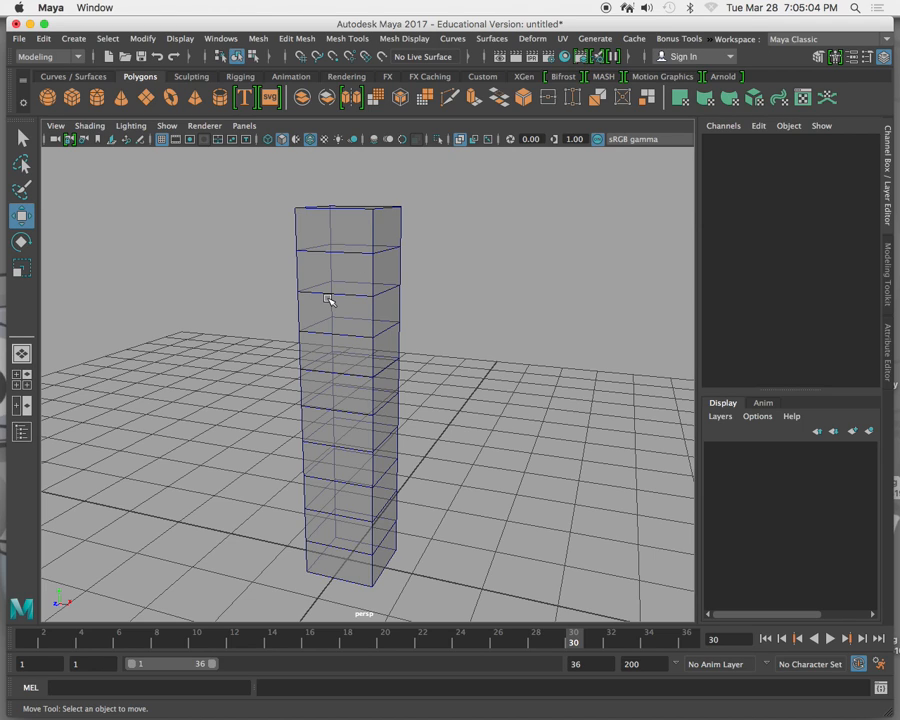
pyautogui.click(345, 408)
pyautogui.moveTo(424, 412); pyautogui.dragTo(215, 394)
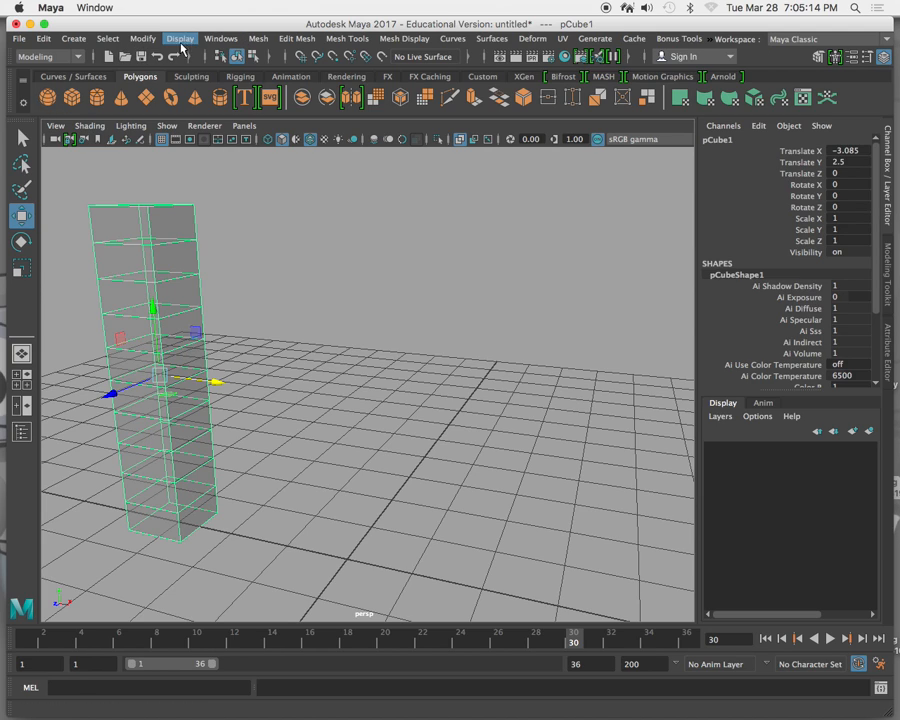
# Create a polygon sphere at the origin and raise it along Y to about 1.041.
pyautogui.click(78, 41)
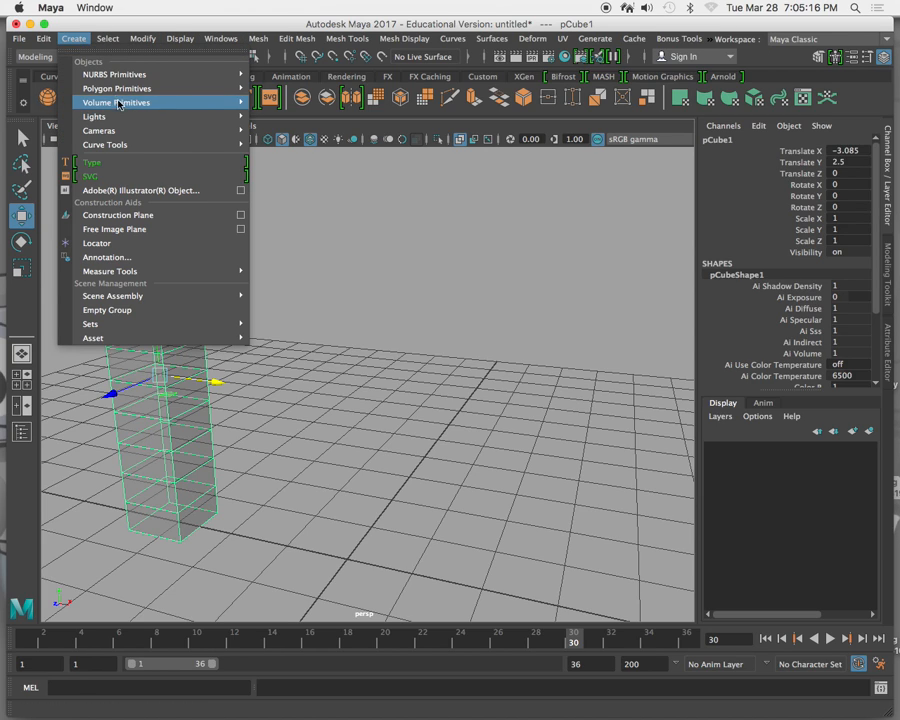
pyautogui.moveTo(120, 88)
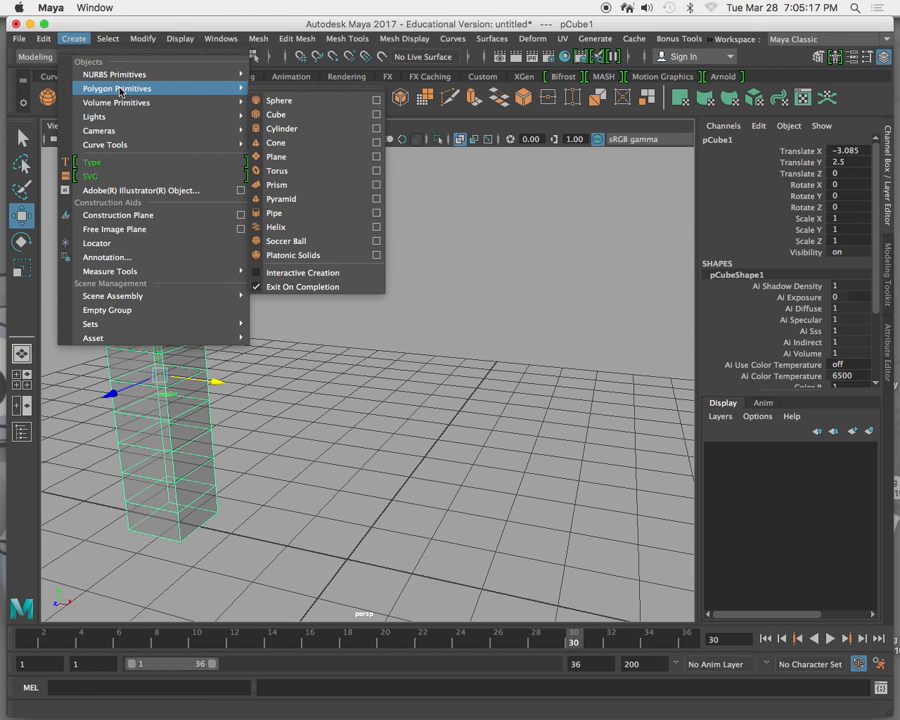
pyautogui.click(375, 100)
pyautogui.click(395, 497)
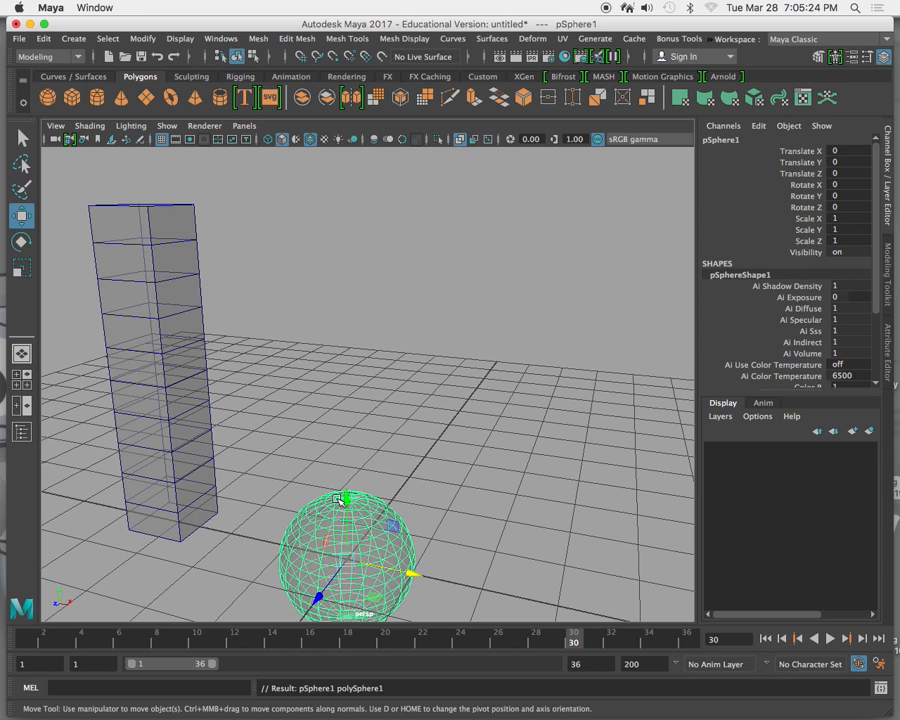
pyautogui.press('space')
pyautogui.moveTo(203, 447); pyautogui.dragTo(201, 428)
pyautogui.press('space')
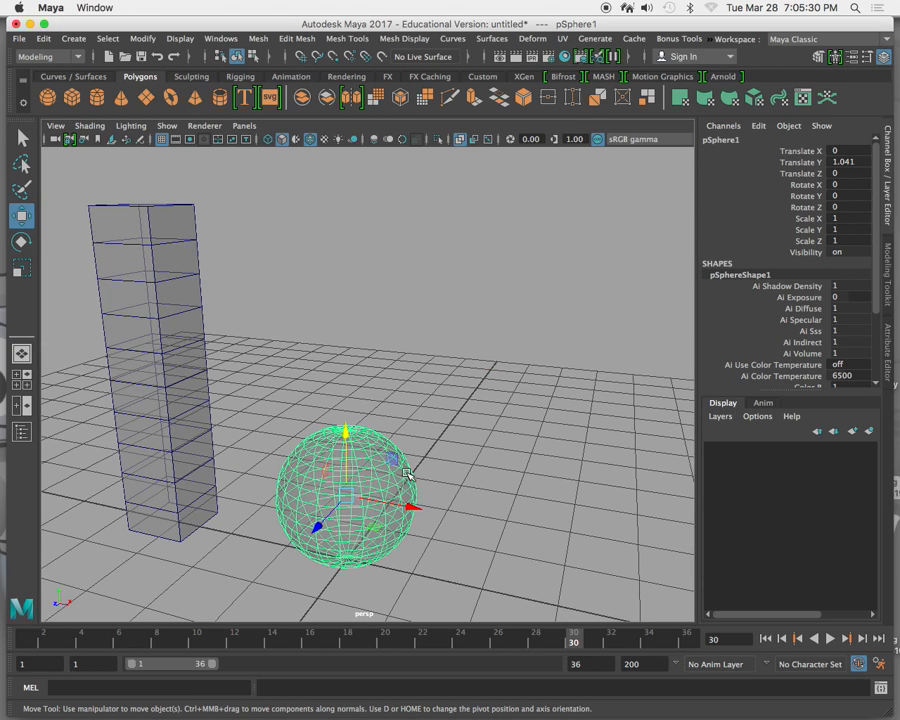
pyautogui.click(89, 127)
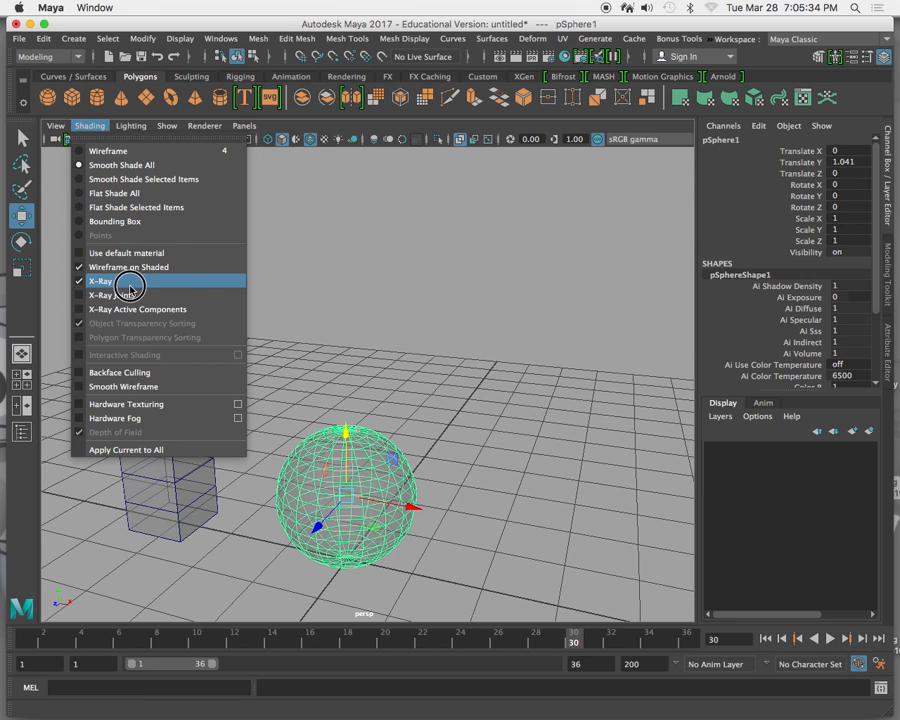
pyautogui.click(446, 270)
pyautogui.click(428, 359)
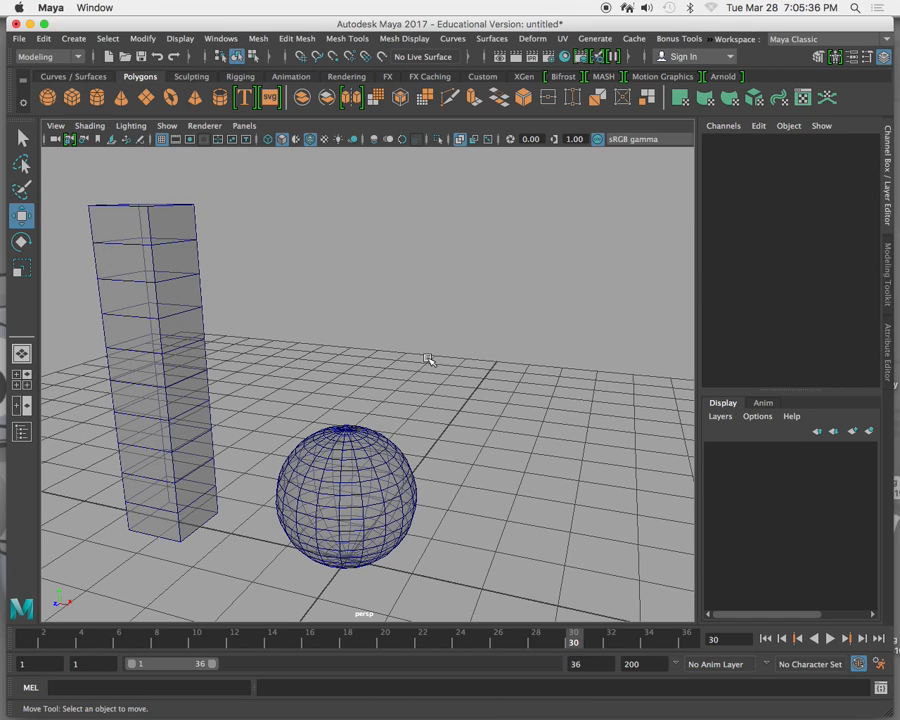
# Select the sphere, switch to the Rigging menu set and apply a nonlinear Flare deformer to it.
pyautogui.click(362, 472)
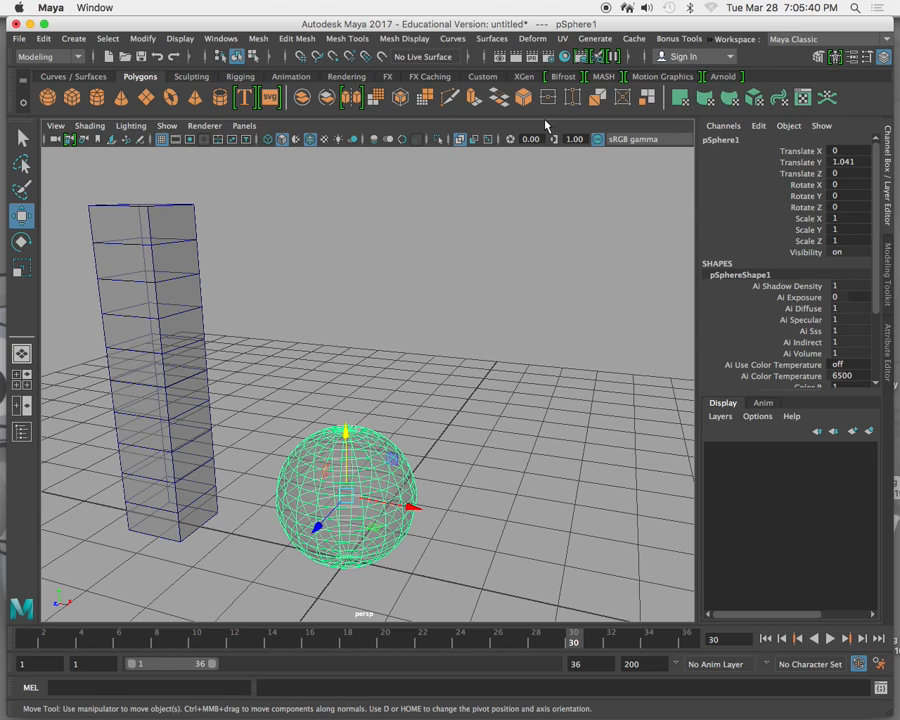
pyautogui.click(62, 57)
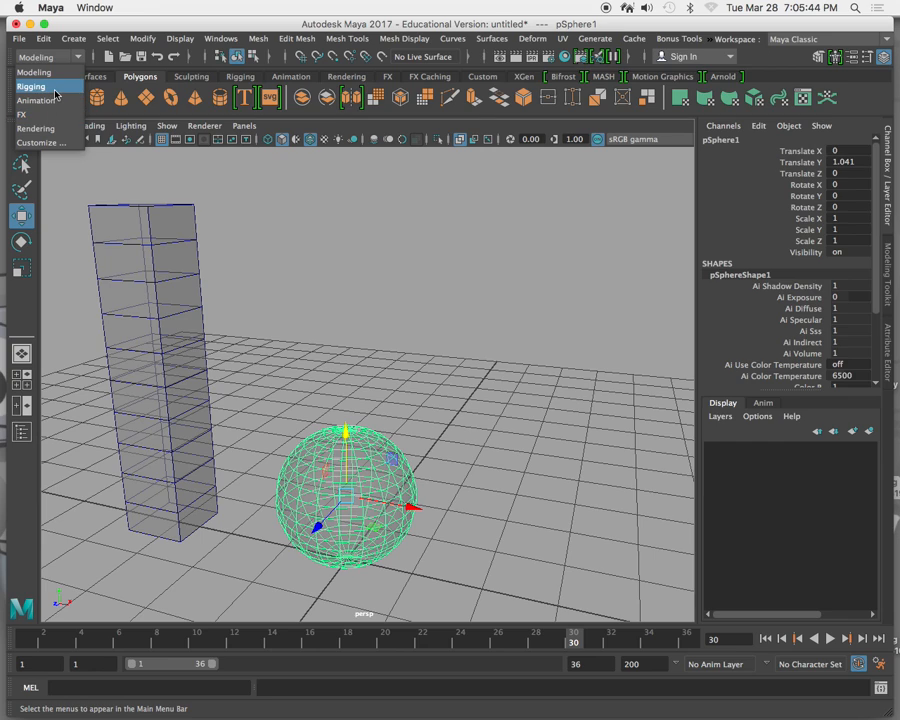
pyautogui.click(55, 92)
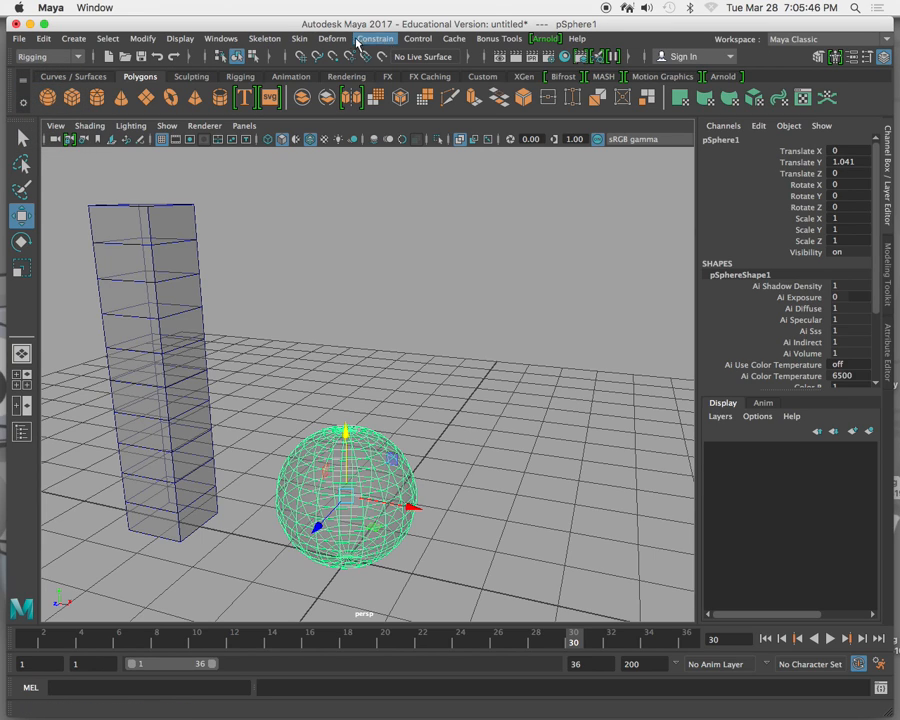
pyautogui.click(332, 40)
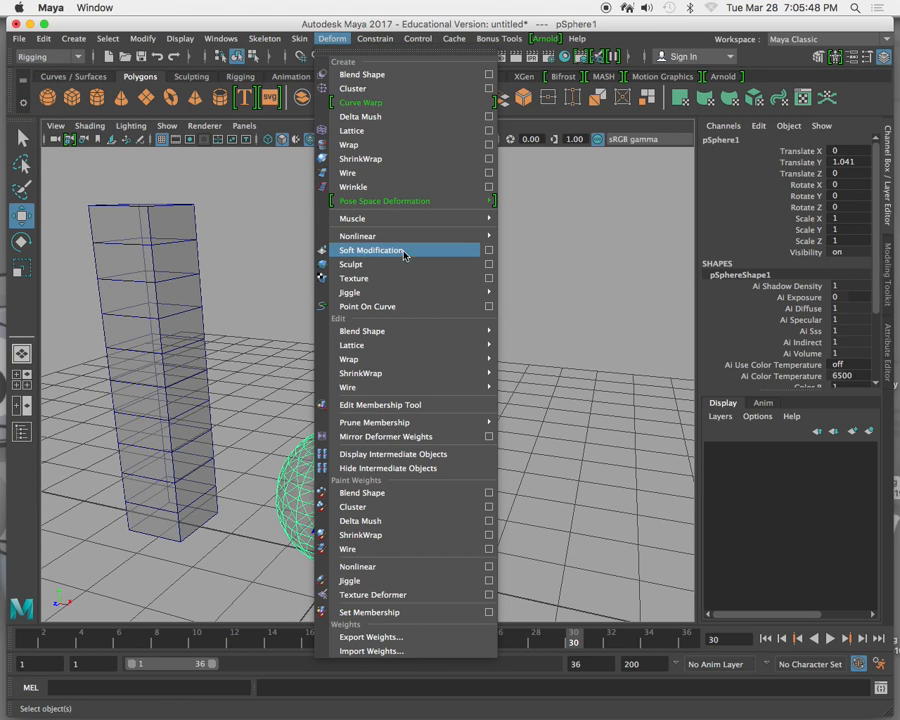
pyautogui.moveTo(401, 240)
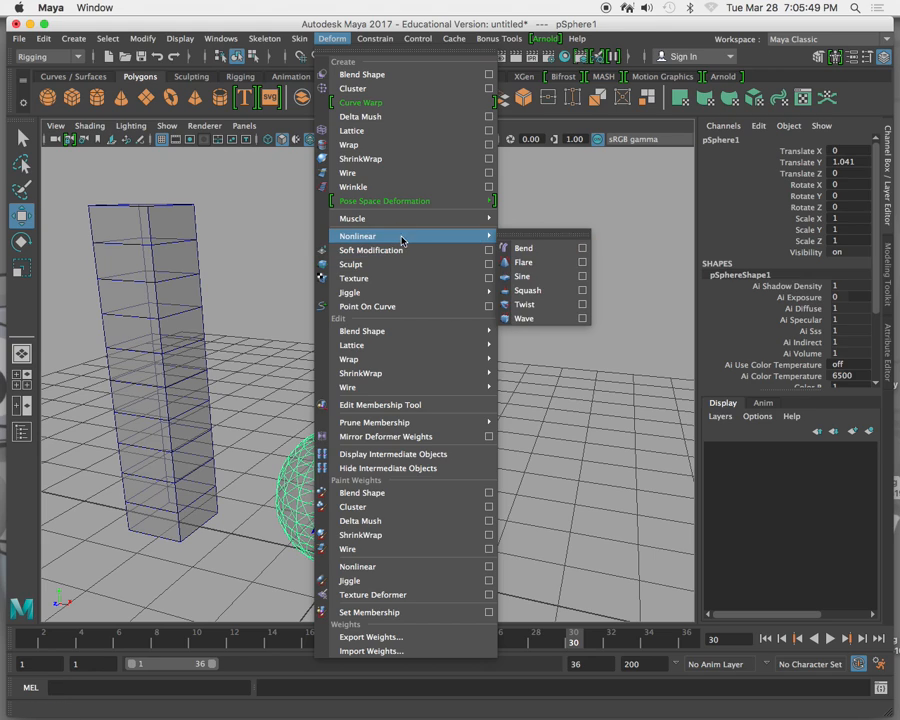
pyautogui.click(565, 265)
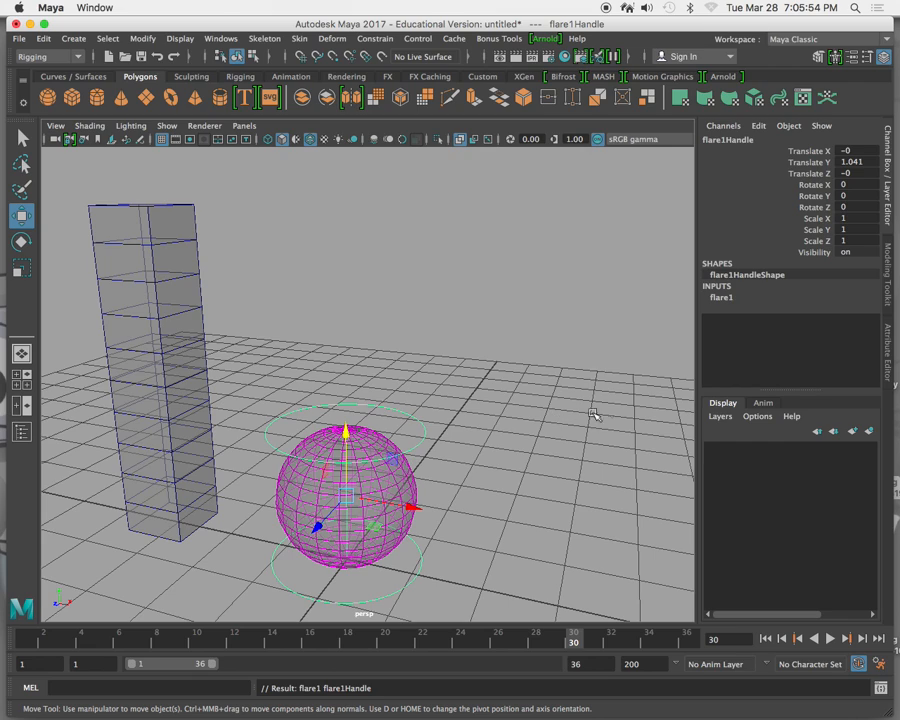
# Set the flare deformer's Start Flare X to 2 and Start Flare Z to 2.7.
pyautogui.click(722, 297)
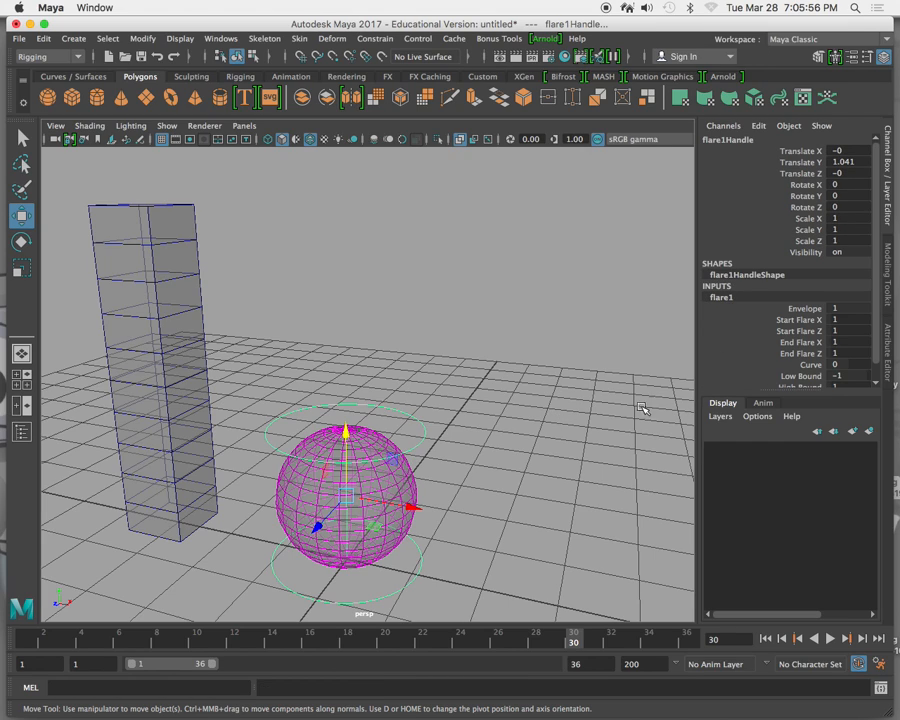
pyautogui.scroll(-1, 766, 338)
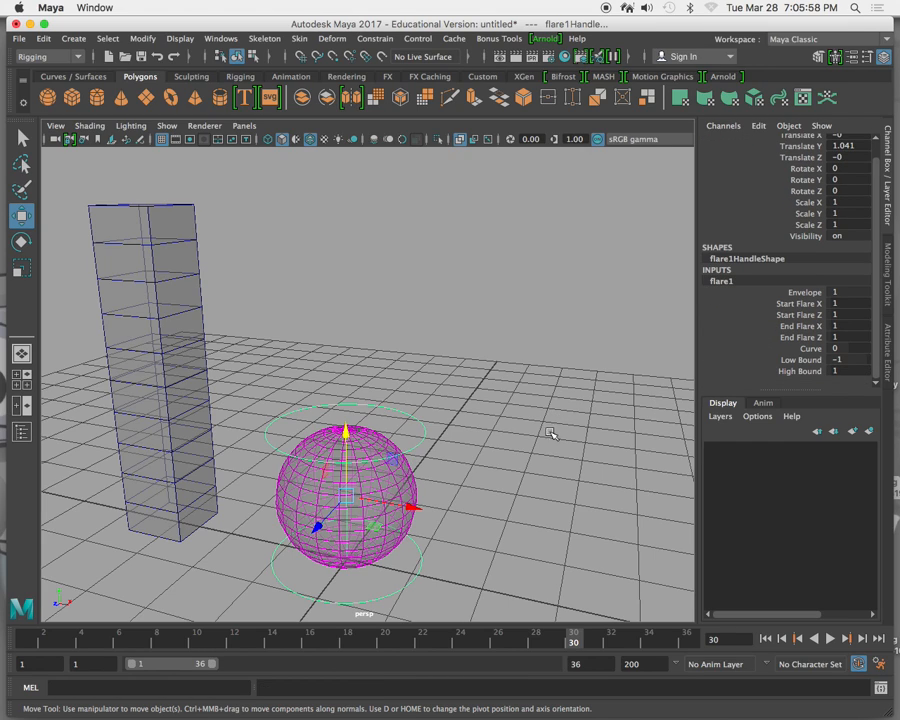
pyautogui.click(753, 304)
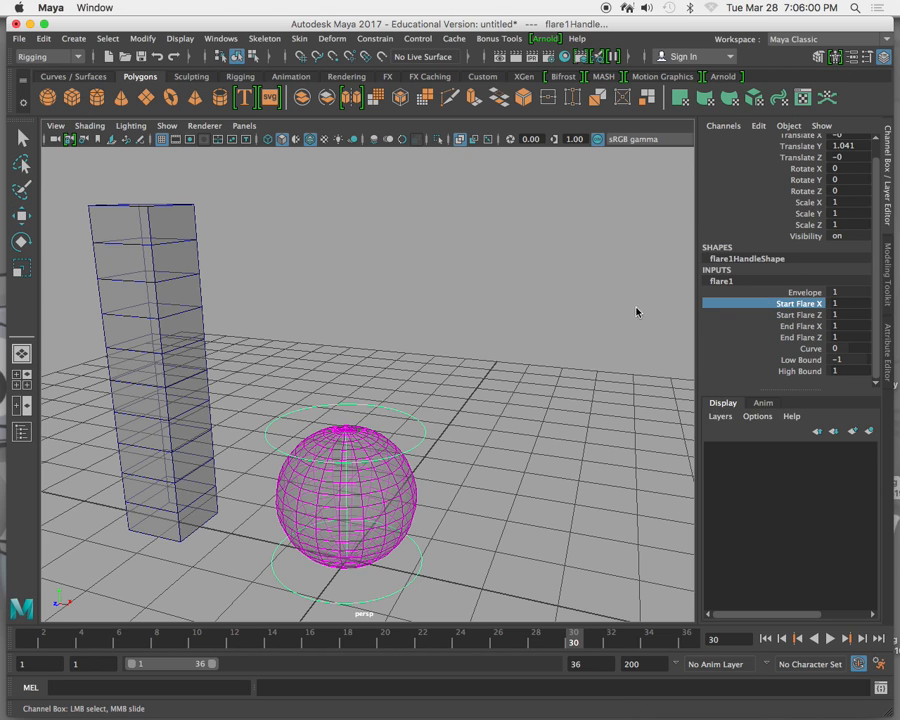
pyautogui.moveTo(530, 309); pyautogui.dragTo(575, 305, button='middle')
pyautogui.click(731, 316)
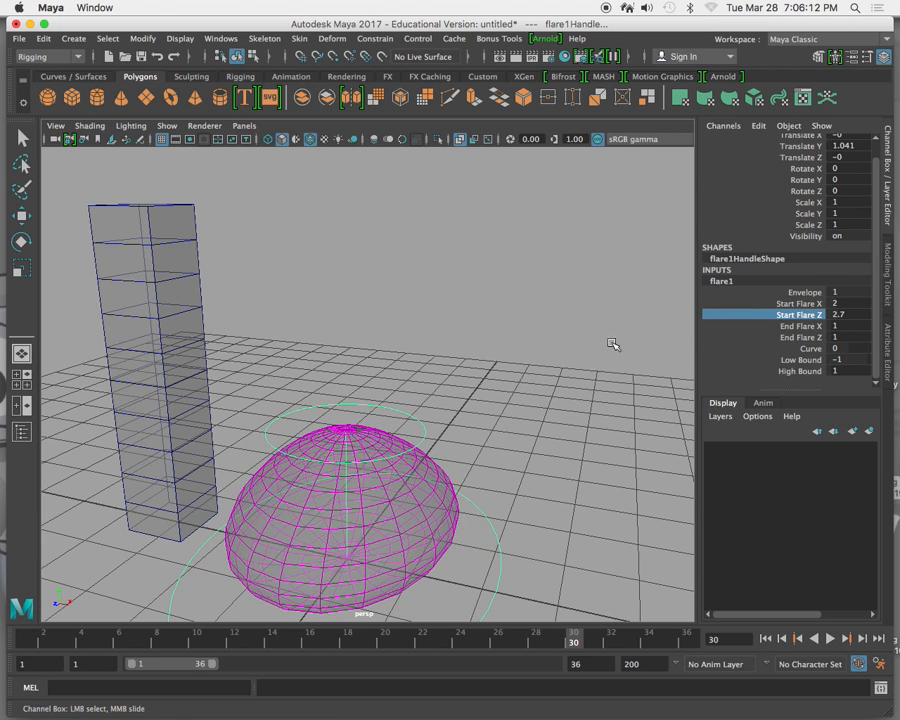
# Set the flare's End Flare X to 0.4, End Flare Z to 1.6 and Curve to -0.9.
pyautogui.click(800, 326)
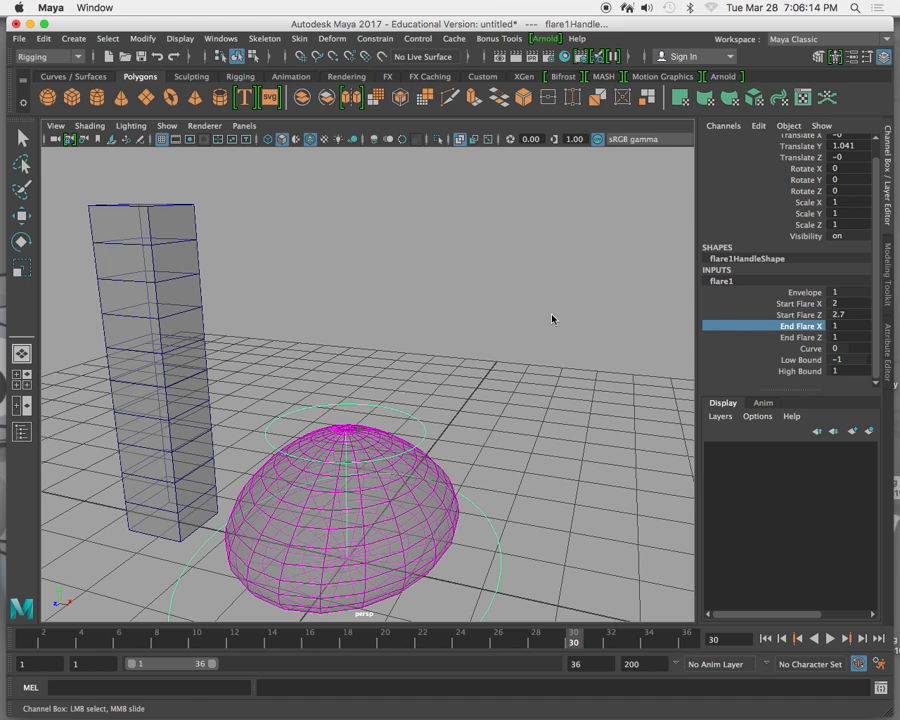
pyautogui.moveTo(554, 317); pyautogui.dragTo(541, 313, button='middle')
pyautogui.moveTo(548, 315); pyautogui.dragTo(573, 303, button='middle')
pyautogui.click(735, 339)
pyautogui.click(803, 349)
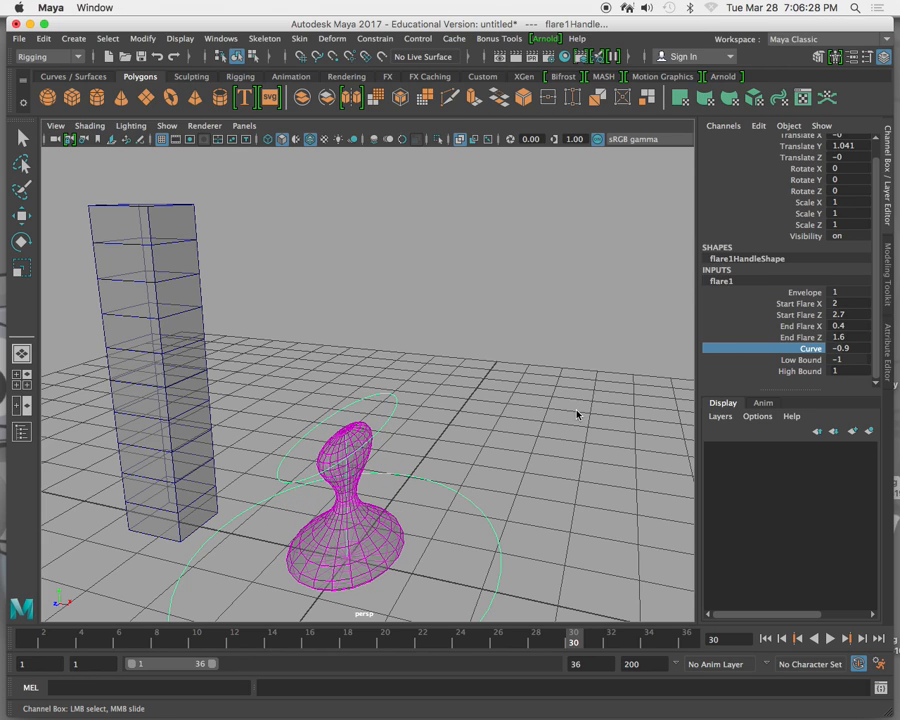
pyautogui.keyDown('alt'); pyautogui.moveTo(570, 415); pyautogui.dragTo(506, 413); pyautogui.keyUp('alt')
# Set the flare's Low Bound to -0.6 and its High Bound to 0.3.
pyautogui.click(780, 360)
pyautogui.moveTo(565, 327); pyautogui.dragTo(564, 362, button='middle')
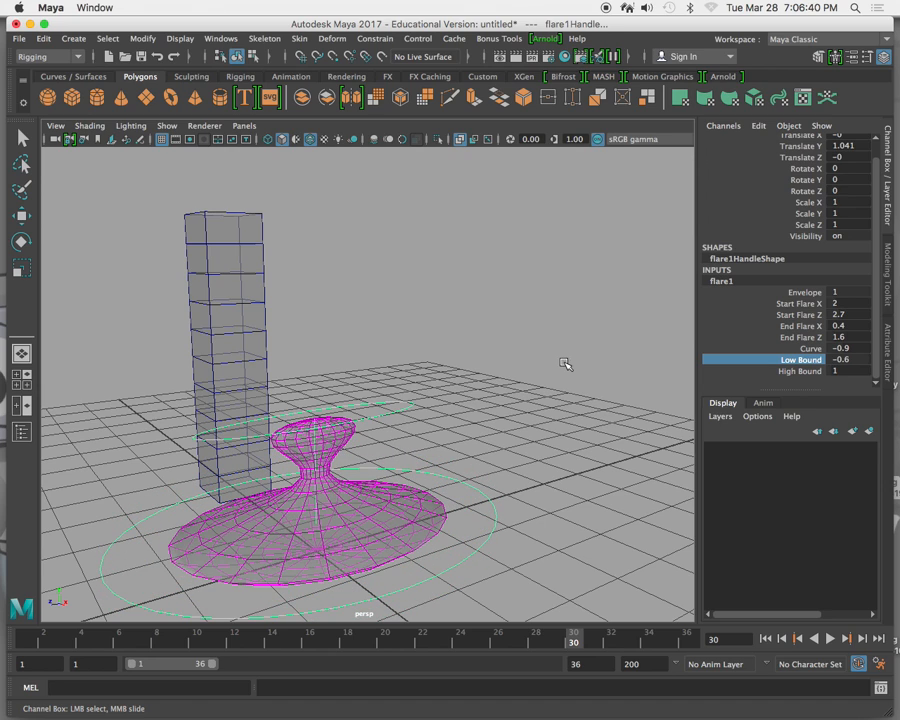
pyautogui.click(790, 371)
pyautogui.moveTo(595, 295); pyautogui.dragTo(590, 310, button='middle')
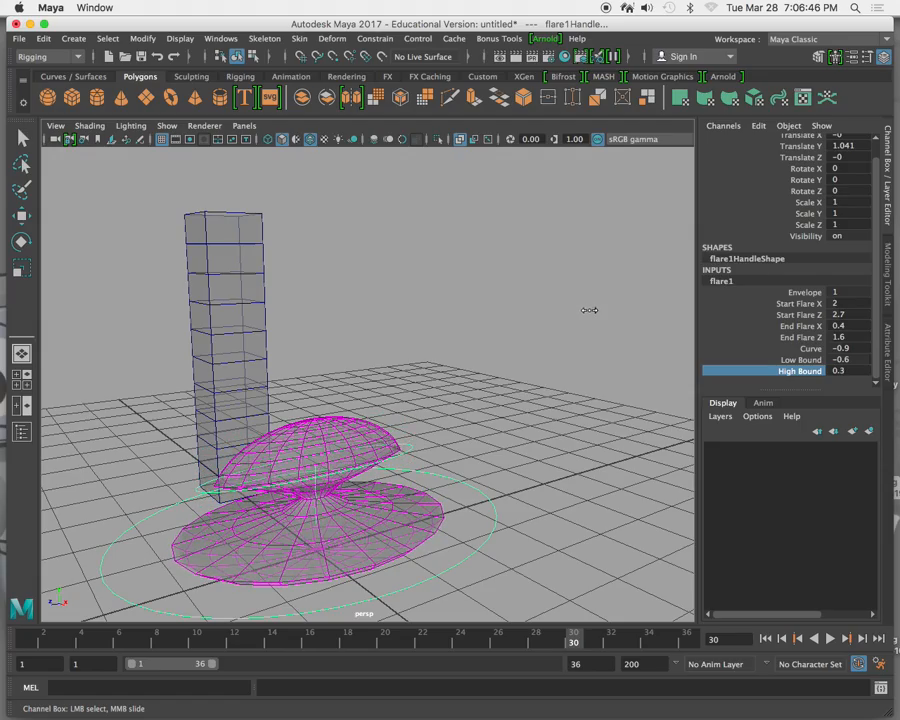
pyautogui.keyDown('alt'); pyautogui.moveTo(532, 339); pyautogui.dragTo(504, 346); pyautogui.keyUp('alt')
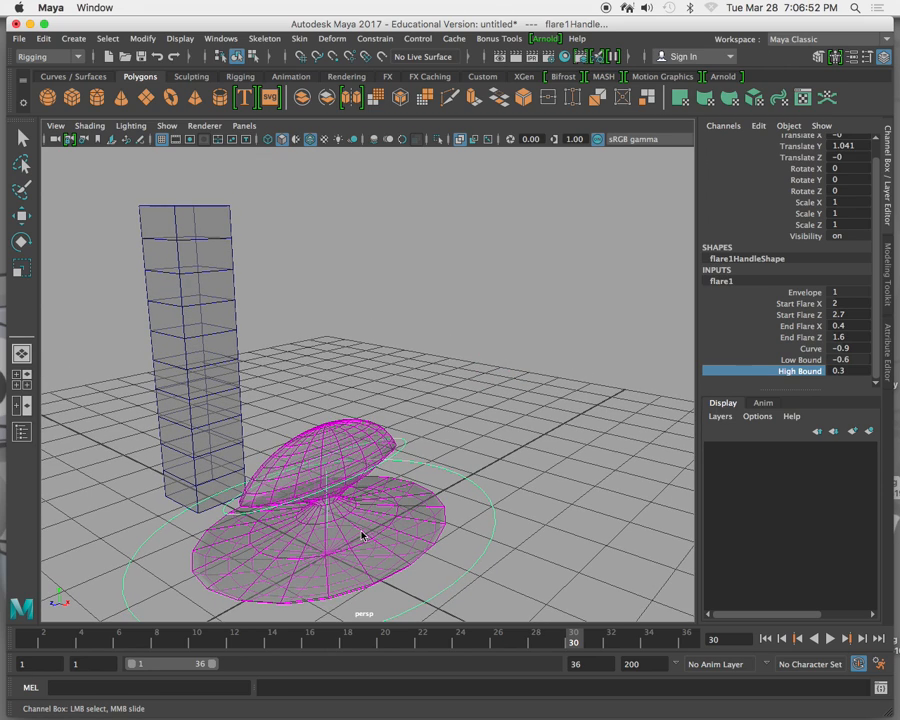
# Set the flare deformer's Start Flare X to 3.6 and Start Flare Z to 0.8.
pyautogui.click(761, 305)
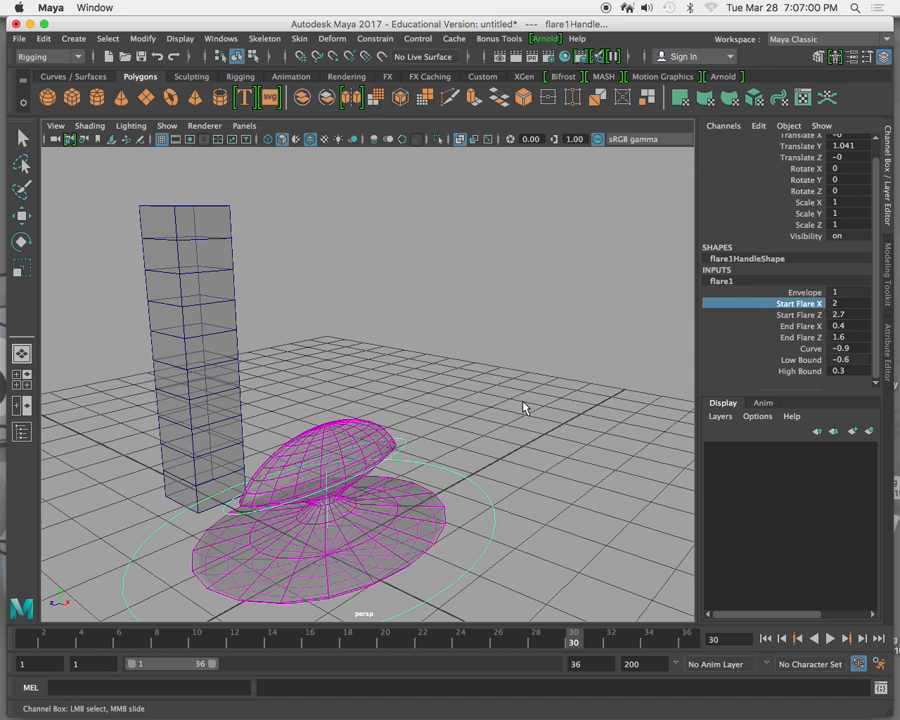
pyautogui.moveTo(519, 400); pyautogui.dragTo(531, 406, button='middle')
pyautogui.click(748, 314)
pyautogui.moveTo(554, 329); pyautogui.dragTo(538, 341, button='middle')
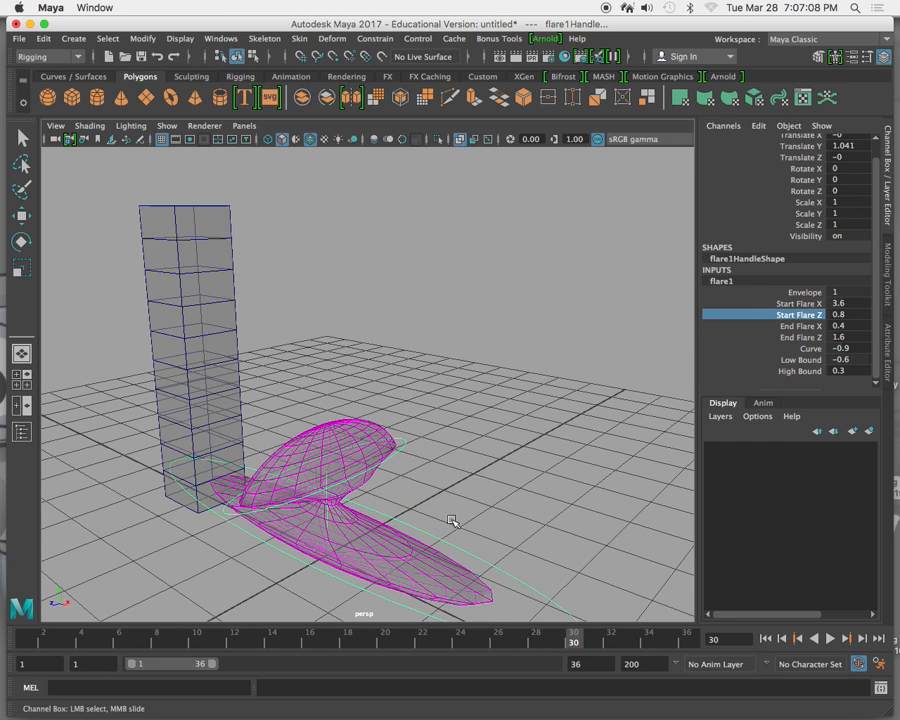
# Select the flare deformer's handle beside the sphere and delete it to remove the flare.
pyautogui.keyDown('alt'); pyautogui.moveTo(507, 392); pyautogui.dragTo(450, 383); pyautogui.keyUp('alt')
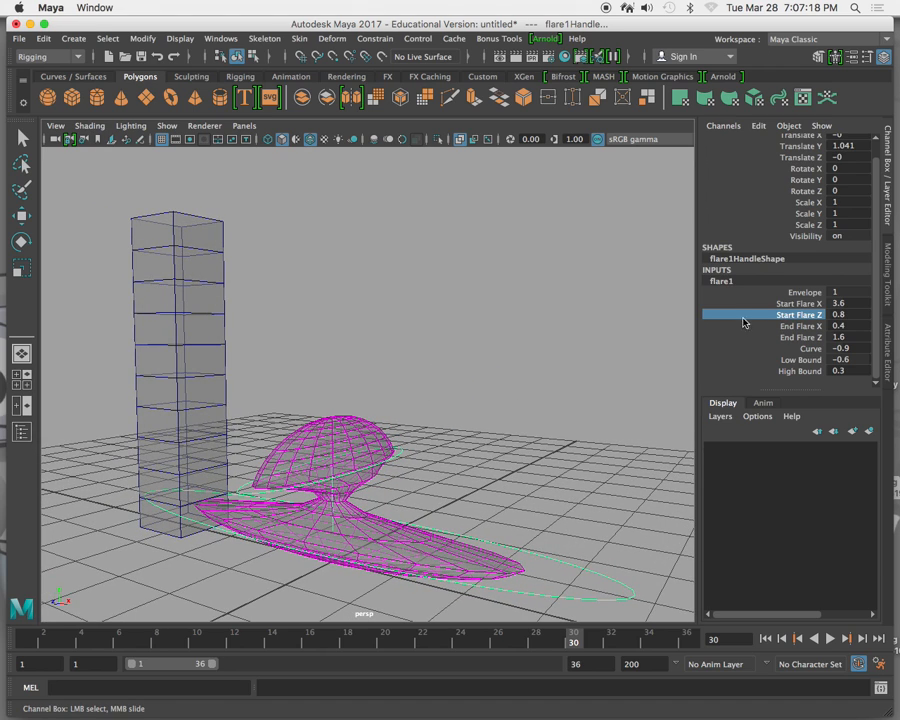
pyautogui.press('w')
pyautogui.click(575, 582)
pyautogui.click(580, 573)
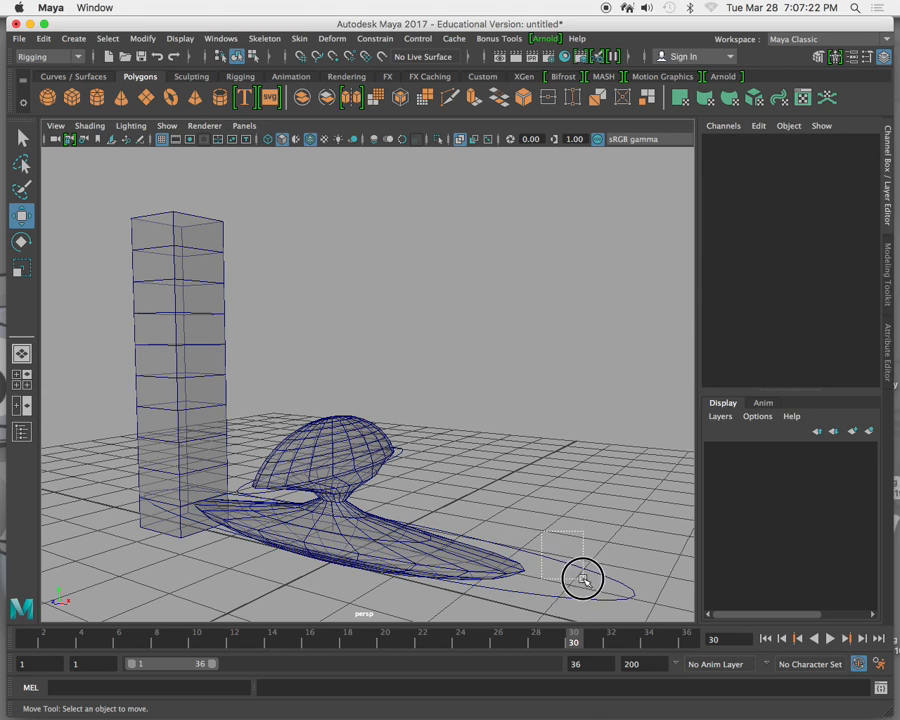
pyautogui.press('Delete')
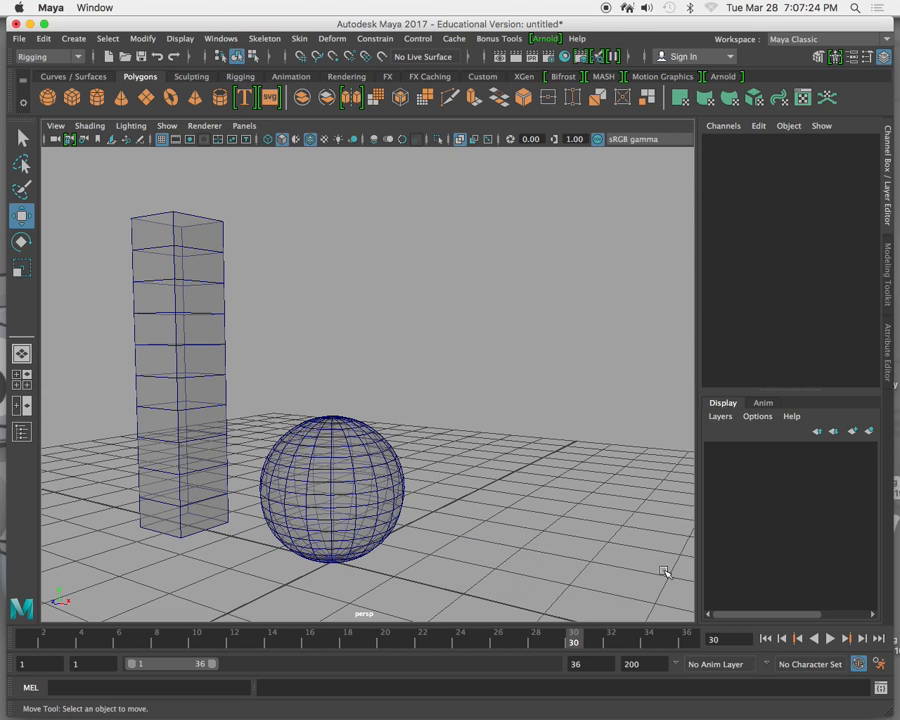
# Try to apply a nonlinear Sine deformer with no object selected.
pyautogui.click(332, 38)
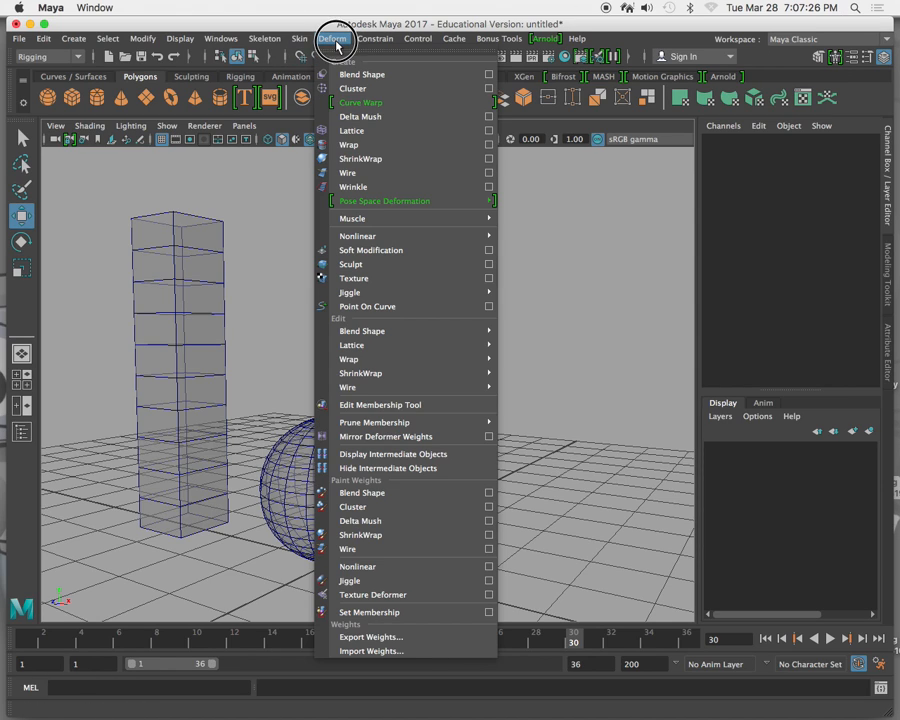
pyautogui.moveTo(480, 236)
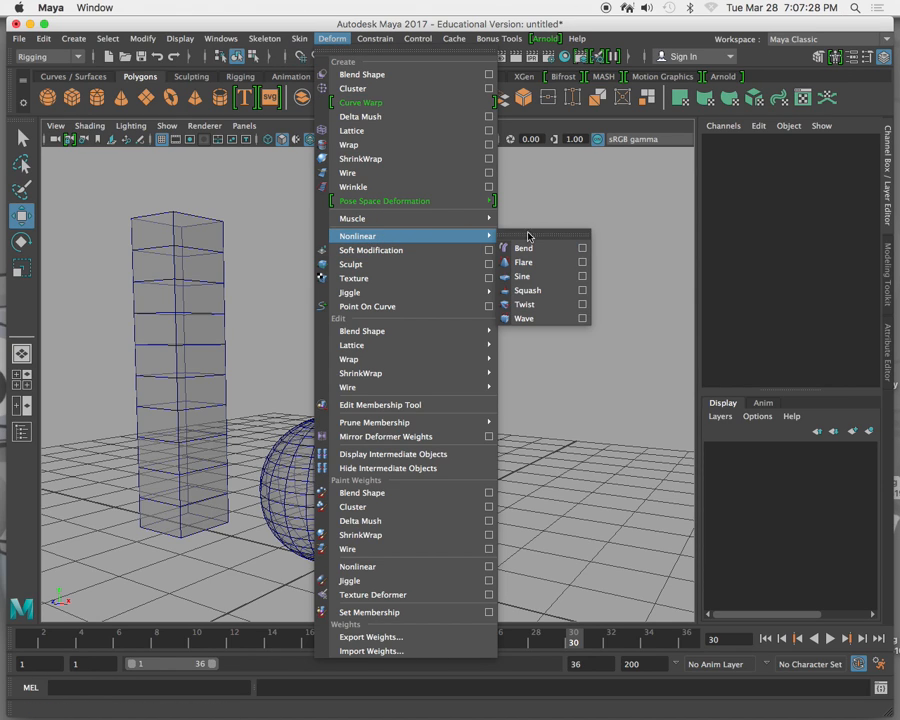
pyautogui.click(548, 283)
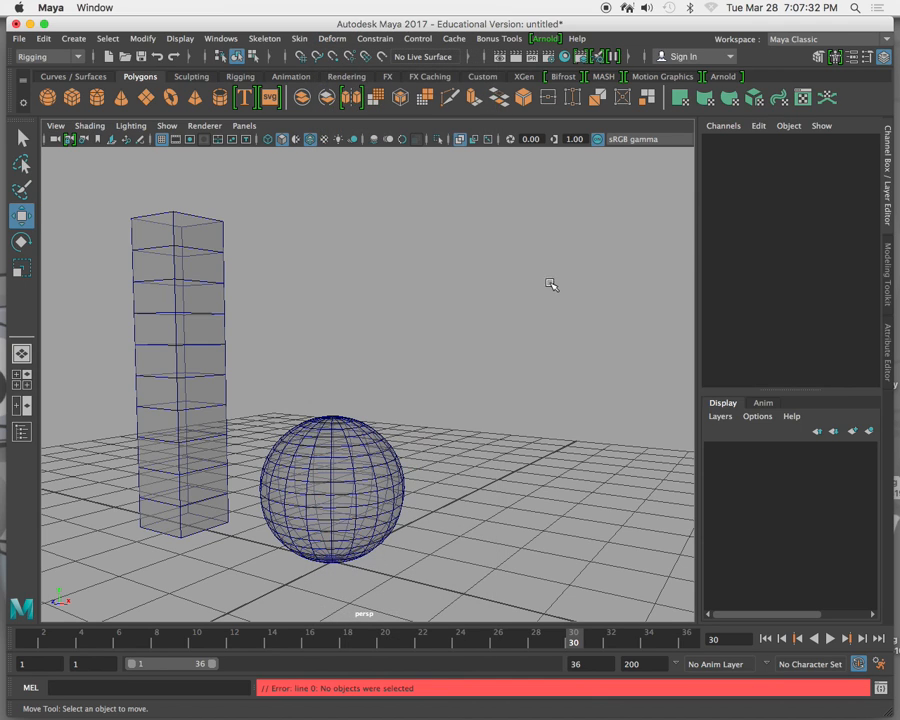
# Select the tall column and apply a nonlinear Sine deformer to it.
pyautogui.click(175, 297)
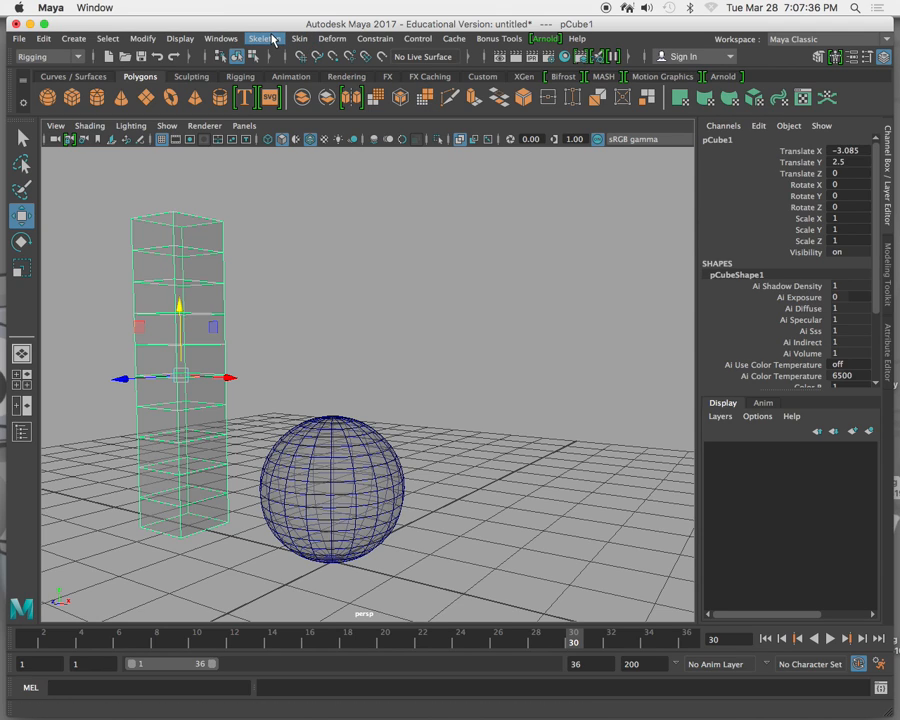
pyautogui.click(332, 38)
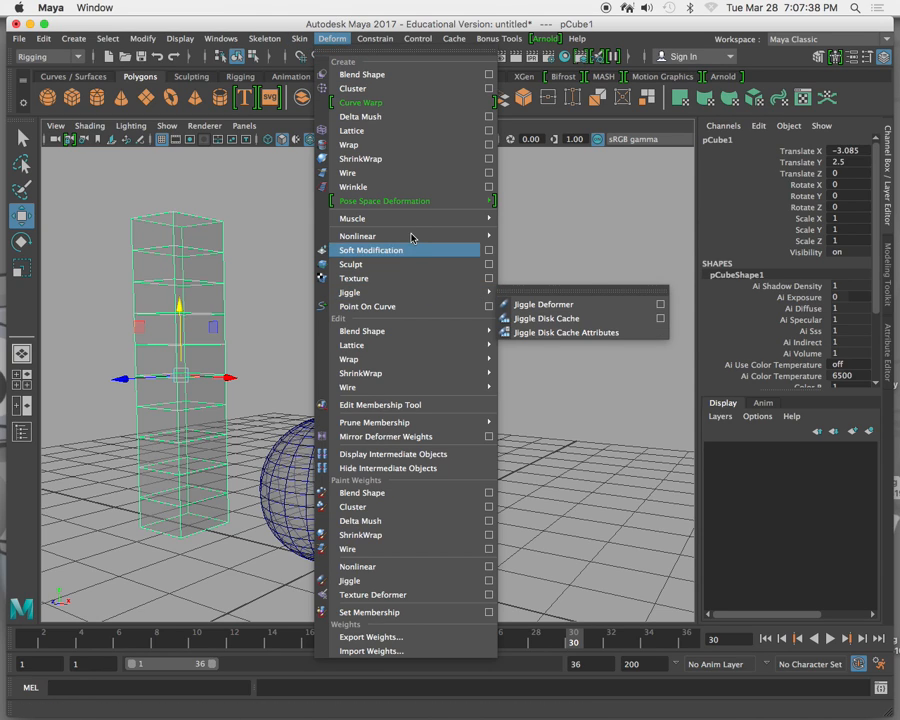
pyautogui.moveTo(434, 235)
pyautogui.click(537, 278)
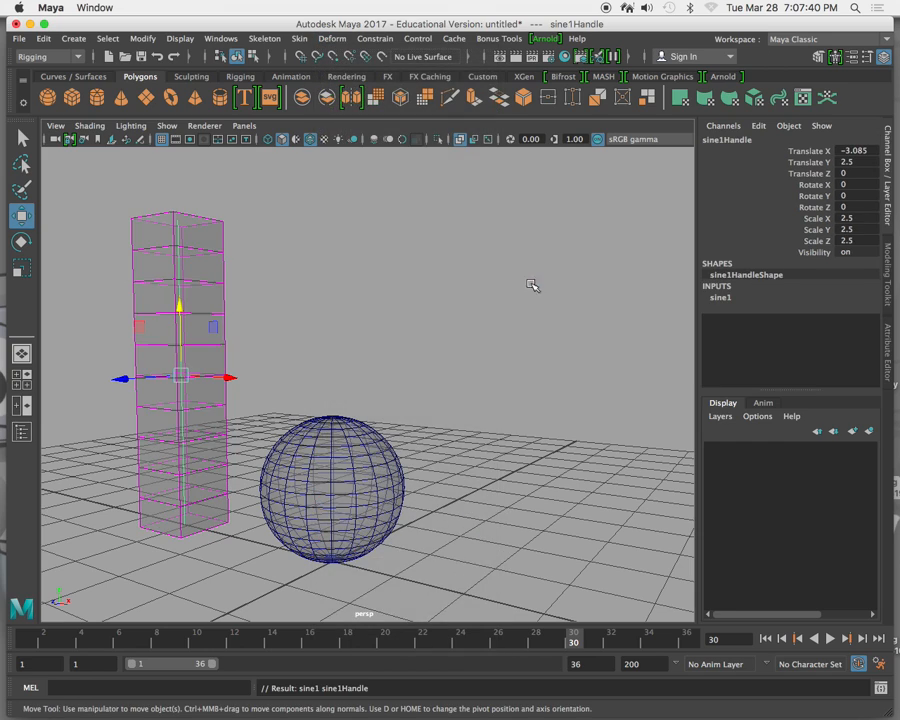
# Expand the sine deformer's input attributes and set its Amplitude to 0.2.
pyautogui.click(728, 298)
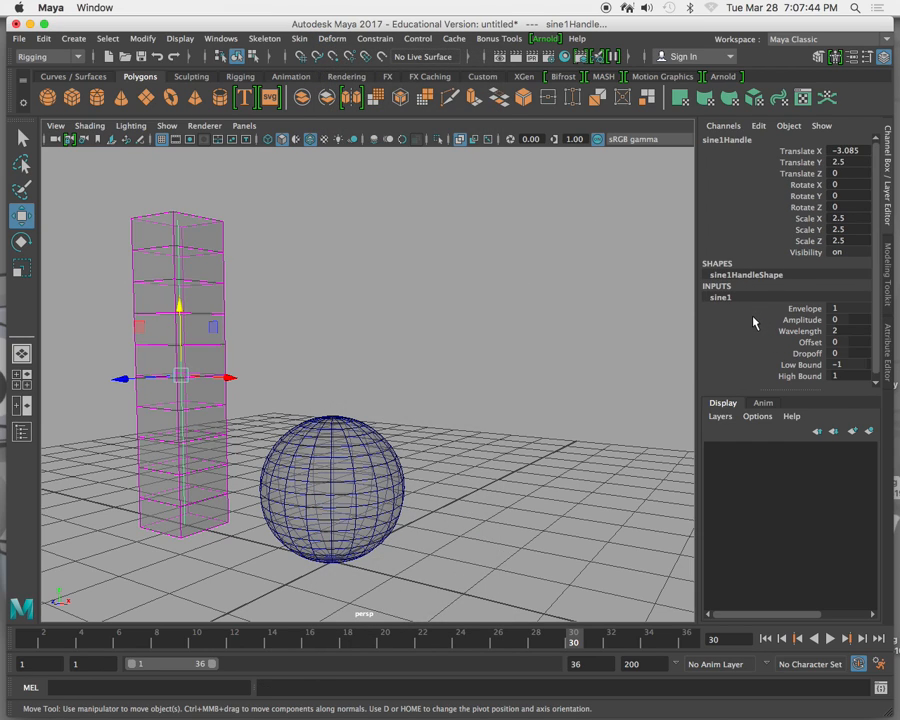
pyautogui.click(753, 310)
pyautogui.click(751, 320)
pyautogui.moveTo(492, 283)
pyautogui.mouseDown(button='middle')
pyautogui.moveTo(487, 277)
pyautogui.moveTo(488, 285)
pyautogui.mouseUp(button='middle')
pyautogui.keyDown('alt'); pyautogui.moveTo(323, 350); pyautogui.dragTo(565, 360); pyautogui.keyUp('alt')
pyautogui.click(747, 319)
pyautogui.moveTo(510, 317)
pyautogui.mouseDown(button='middle')
pyautogui.moveTo(498, 313)
pyautogui.moveTo(509, 312)
pyautogui.mouseUp(button='middle')
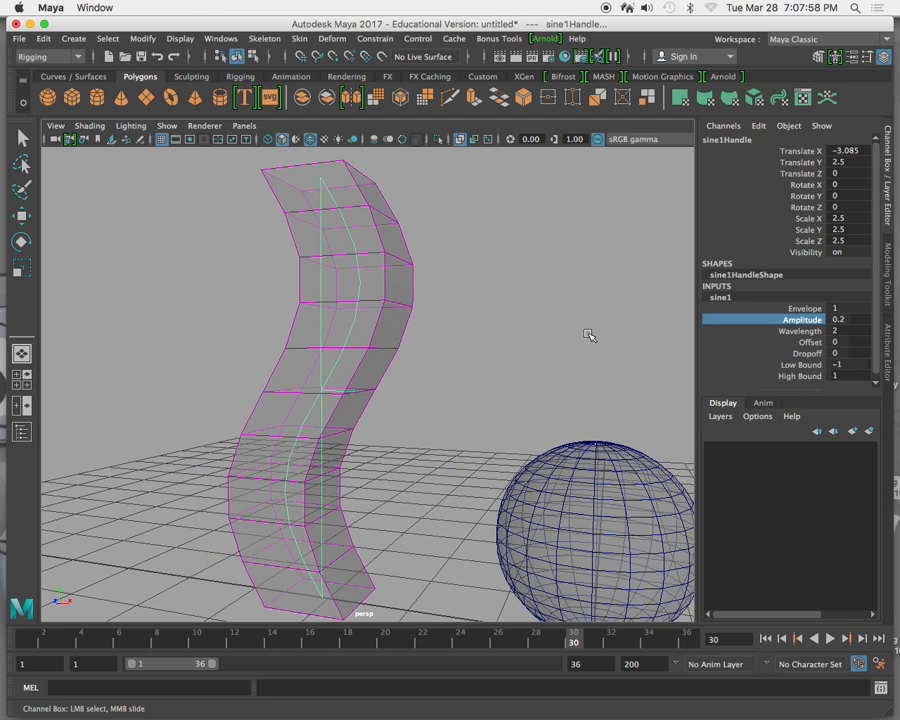
# Set the sine deformer's Wavelength to 1.3 and its Offset to 8.2.
pyautogui.click(758, 332)
pyautogui.moveTo(575, 304); pyautogui.dragTo(558, 311, button='middle')
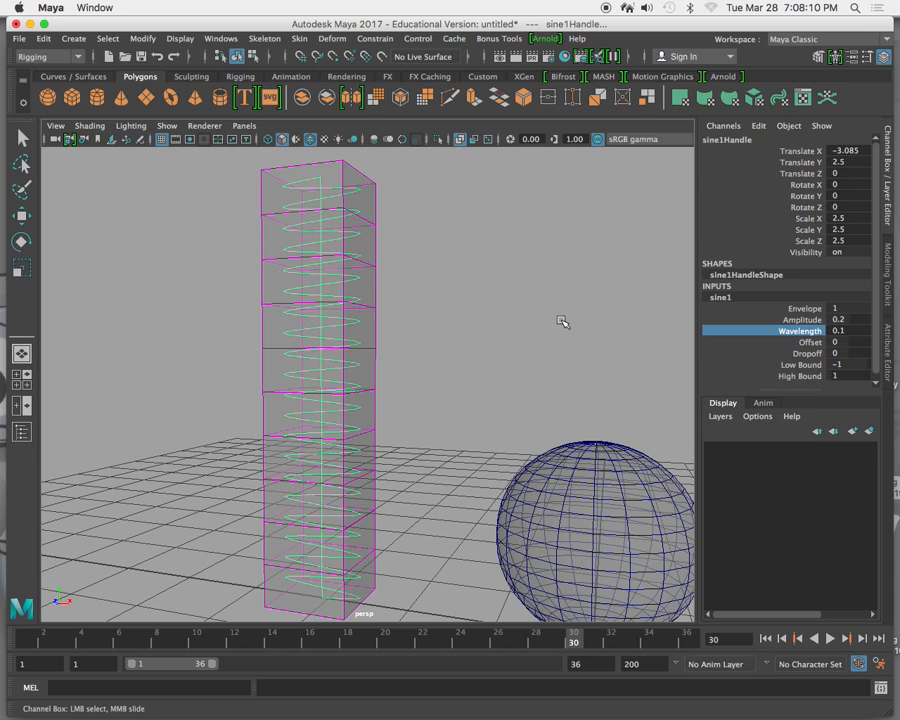
pyautogui.moveTo(565, 315); pyautogui.dragTo(650, 337, button='middle')
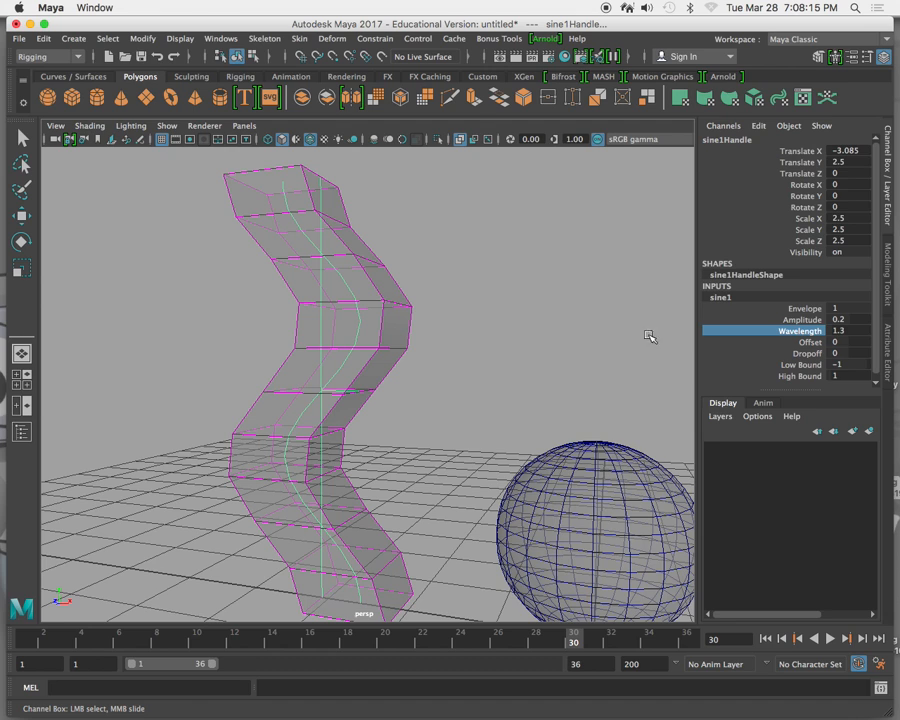
pyautogui.click(778, 343)
pyautogui.moveTo(569, 266); pyautogui.dragTo(634, 260, button='middle')
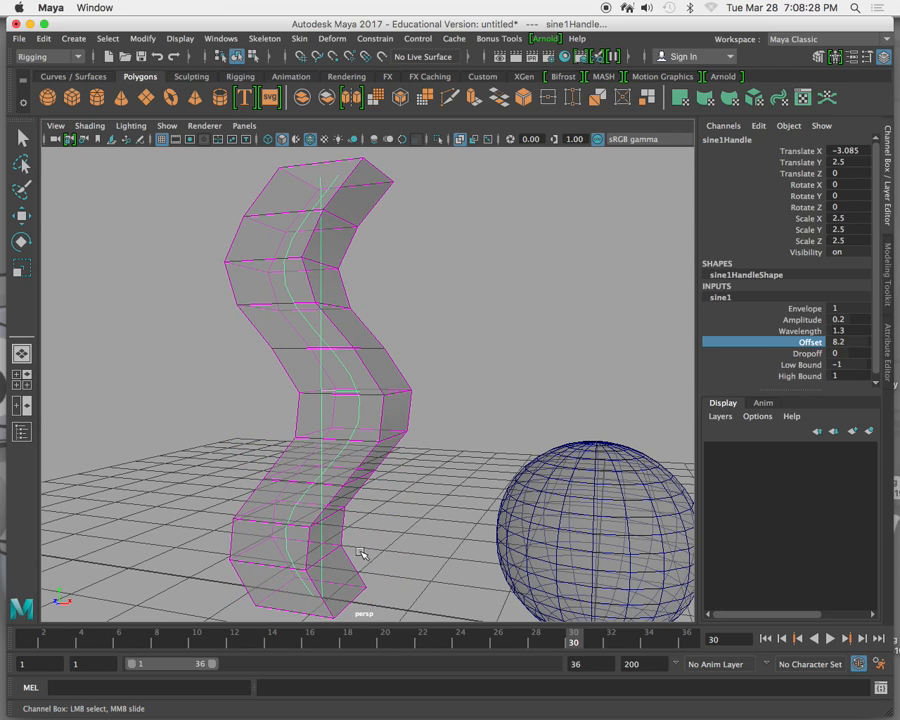
# Move the current time to frame 4 and set the sine's Offset to 10.
pyautogui.click(25, 638)
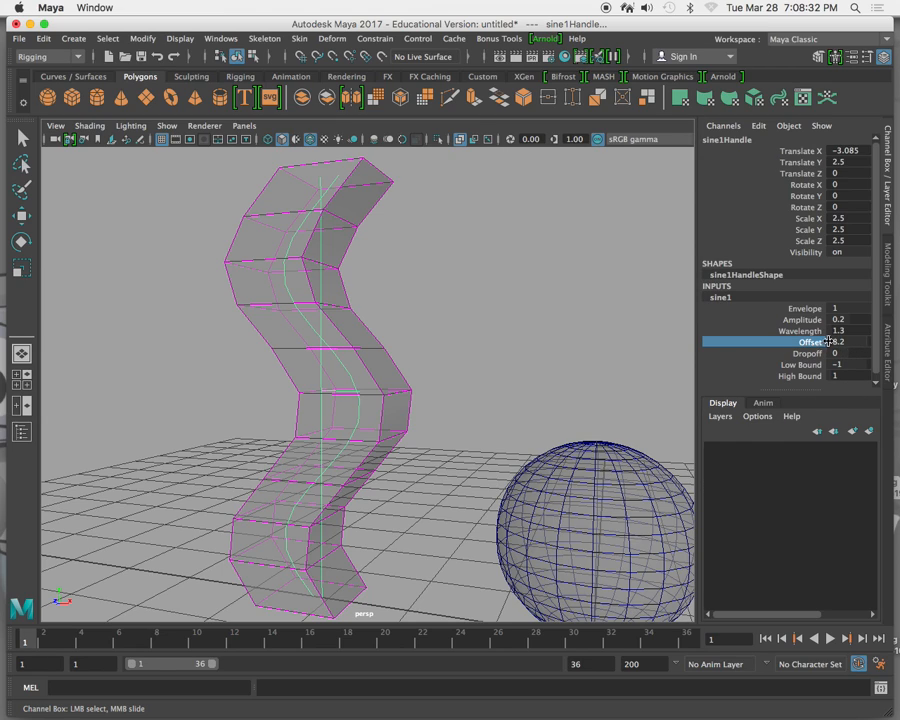
pyautogui.moveTo(25, 640); pyautogui.dragTo(82, 640)
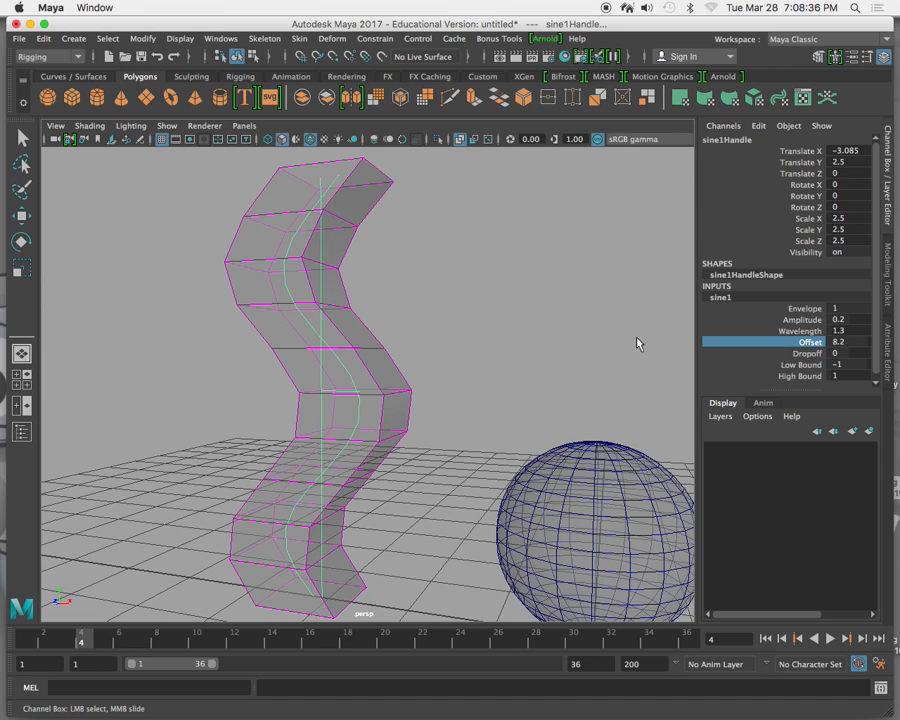
pyautogui.moveTo(591, 329); pyautogui.dragTo(604, 328, button='middle')
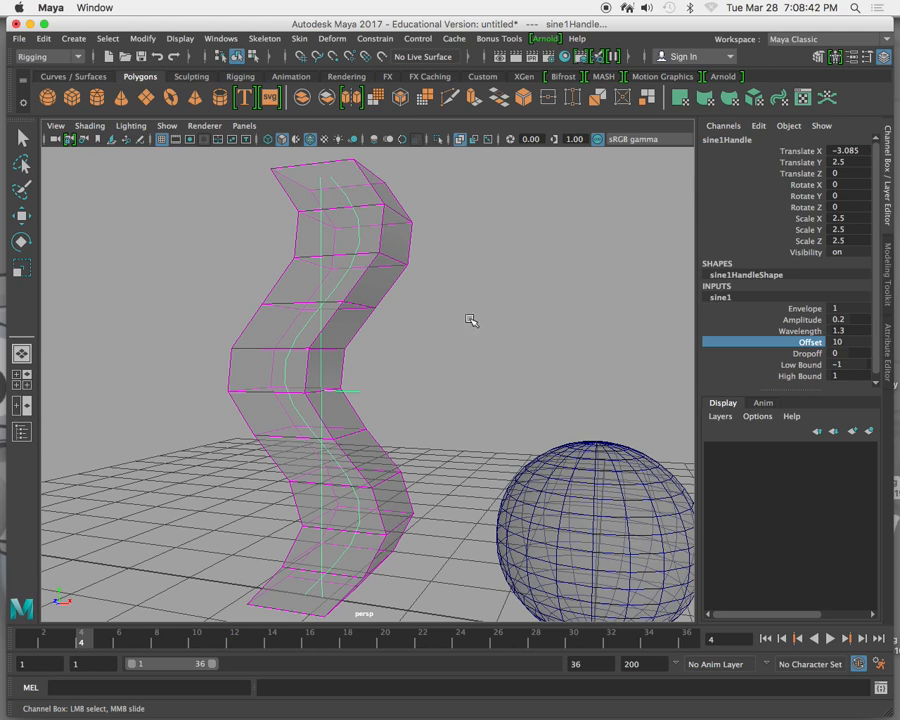
# Test the sine's Dropoff at different values, including 1, and return it to 0.
pyautogui.click(800, 354)
pyautogui.moveTo(592, 283); pyautogui.dragTo(508, 279, button='middle')
pyautogui.moveTo(578, 280); pyautogui.dragTo(522, 284, button='middle')
pyautogui.moveTo(578, 281)
pyautogui.mouseDown(button='middle')
pyautogui.moveTo(420, 279)
pyautogui.moveTo(589, 281)
pyautogui.mouseUp(button='middle')
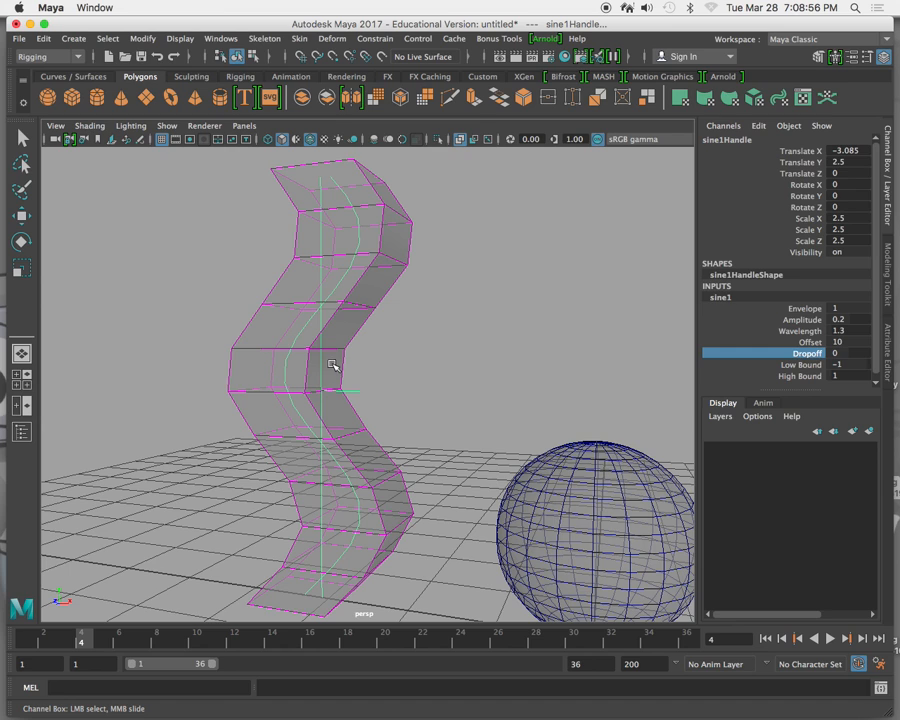
pyautogui.keyDown('alt'); pyautogui.moveTo(336, 370); pyautogui.dragTo(381, 367); pyautogui.keyUp('alt')
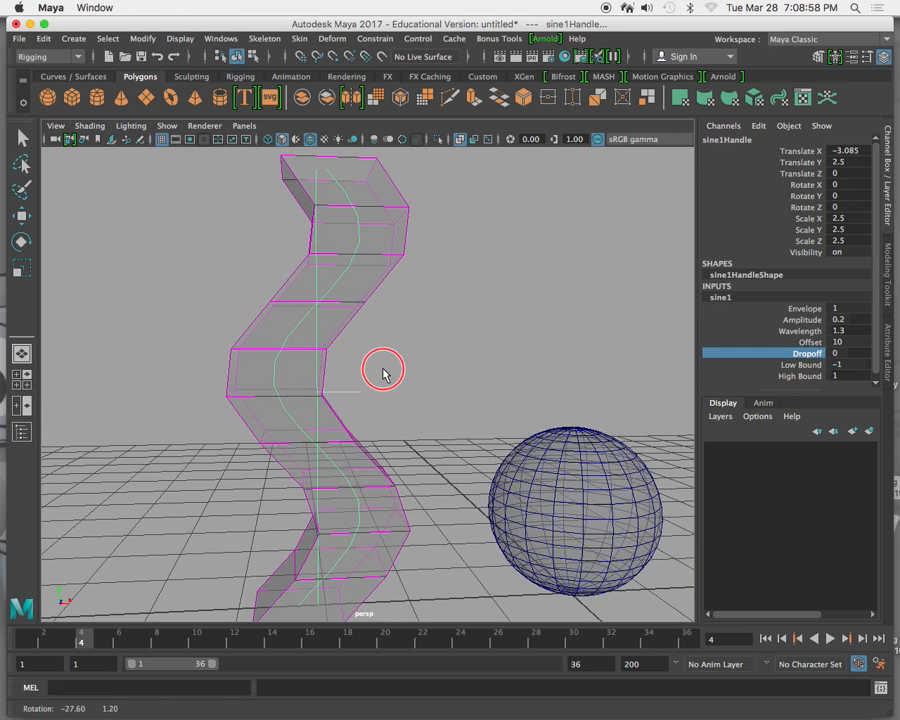
pyautogui.click(790, 355)
pyautogui.moveTo(552, 342)
pyautogui.mouseDown(button='middle')
pyautogui.moveTo(537, 338)
pyautogui.moveTo(558, 339)
pyautogui.mouseUp(button='middle')
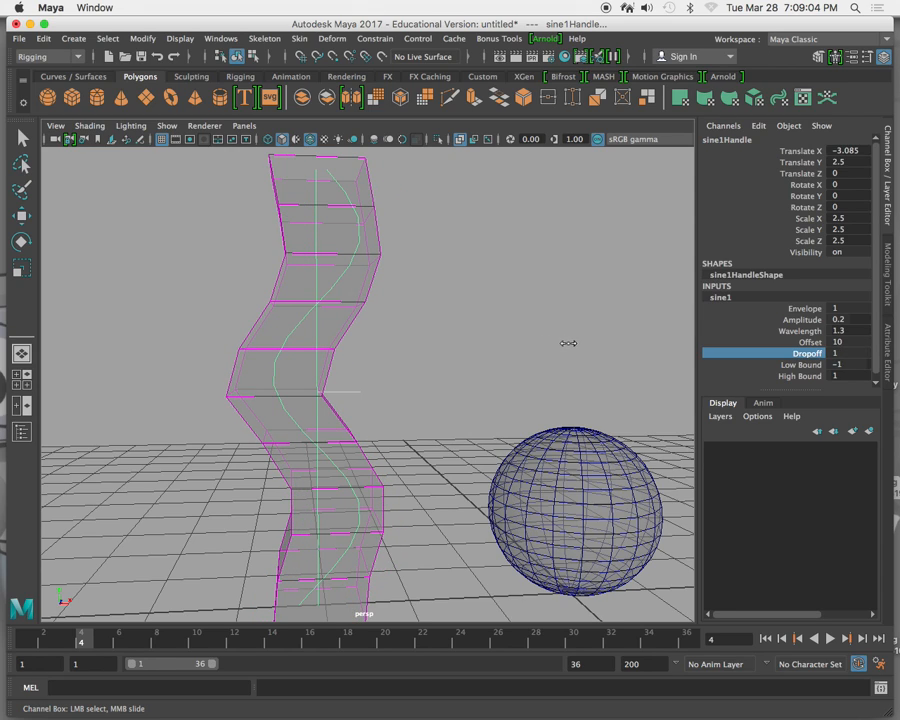
pyautogui.moveTo(559, 343); pyautogui.dragTo(585, 351, button='middle')
# Set the sine's High Bound to 0.4 and its Wavelength to 1.2.
pyautogui.click(768, 368)
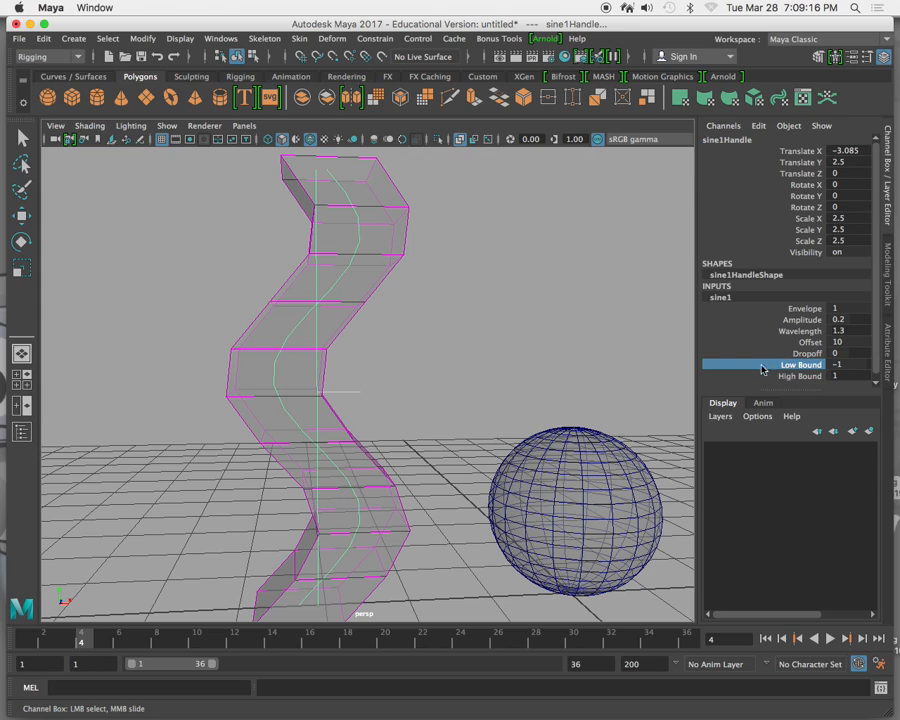
pyautogui.click(765, 377)
pyautogui.moveTo(630, 274); pyautogui.dragTo(624, 272, button='middle')
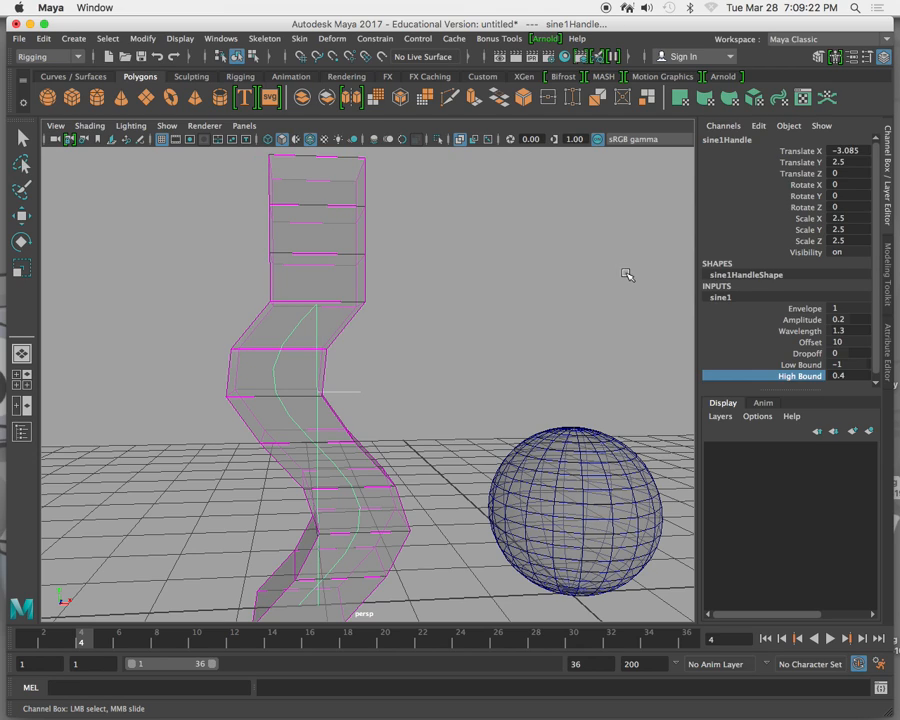
pyautogui.click(737, 331)
pyautogui.moveTo(534, 315)
pyautogui.mouseDown(button='middle')
pyautogui.moveTo(542, 308)
pyautogui.moveTo(531, 309)
pyautogui.mouseUp(button='middle')
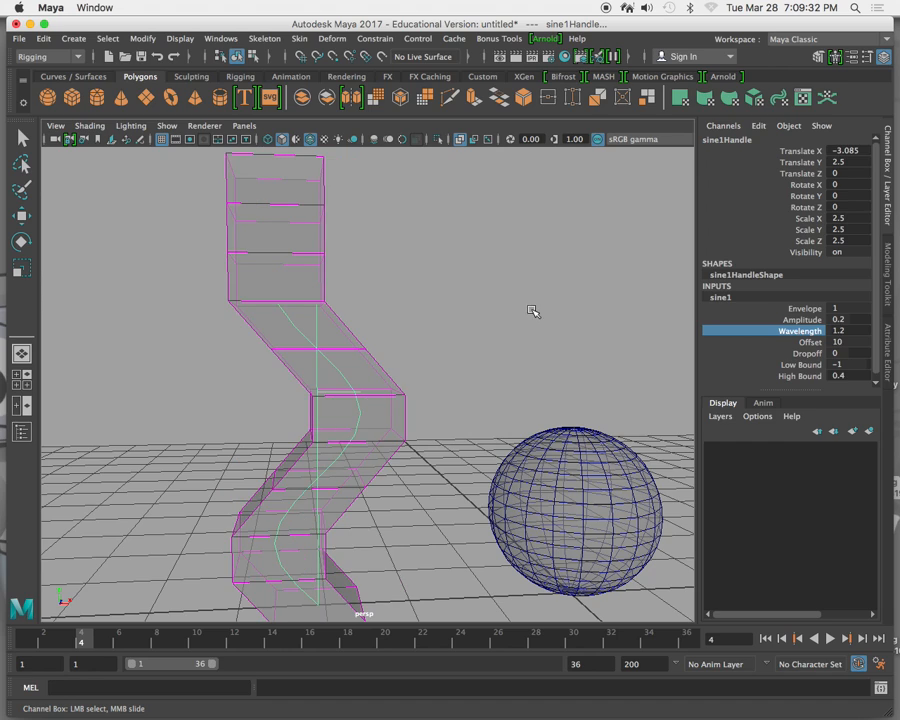
# Vary the sine's Offset and delete the sine deformer's handle to restore the column.
pyautogui.click(741, 342)
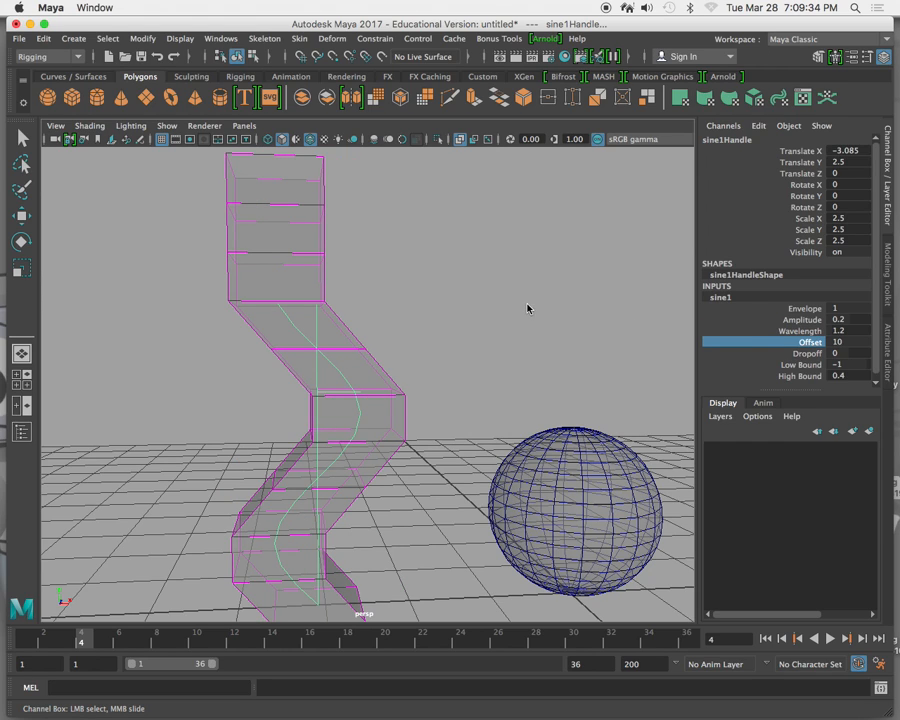
pyautogui.moveTo(517, 302)
pyautogui.mouseDown(button='middle')
pyautogui.moveTo(474, 303)
pyautogui.moveTo(535, 307)
pyautogui.moveTo(488, 311)
pyautogui.moveTo(520, 311)
pyautogui.mouseUp(button='middle')
pyautogui.press('Delete')
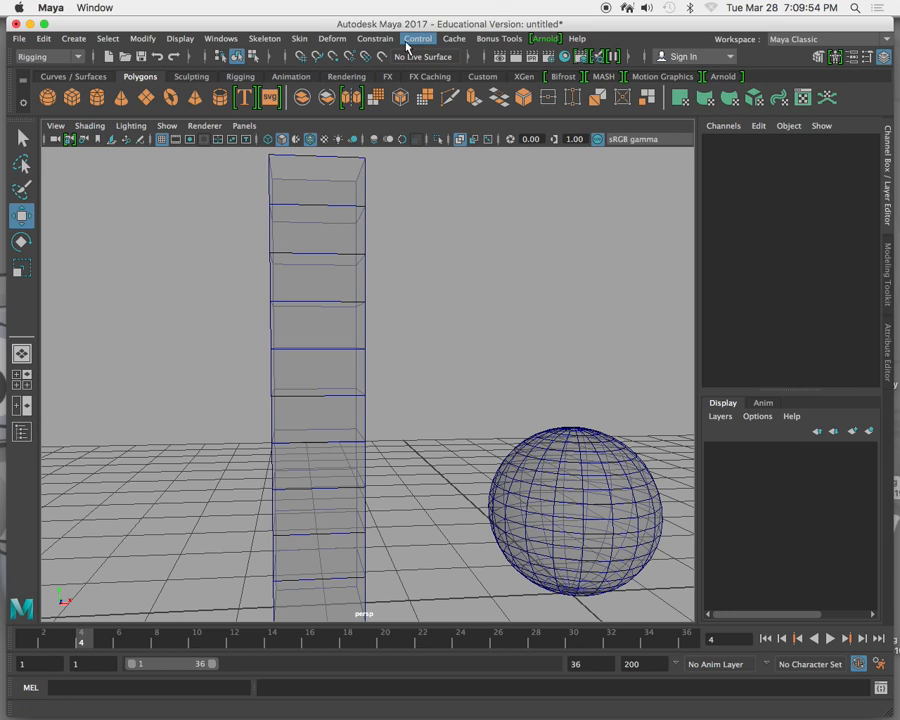
pyautogui.click(332, 39)
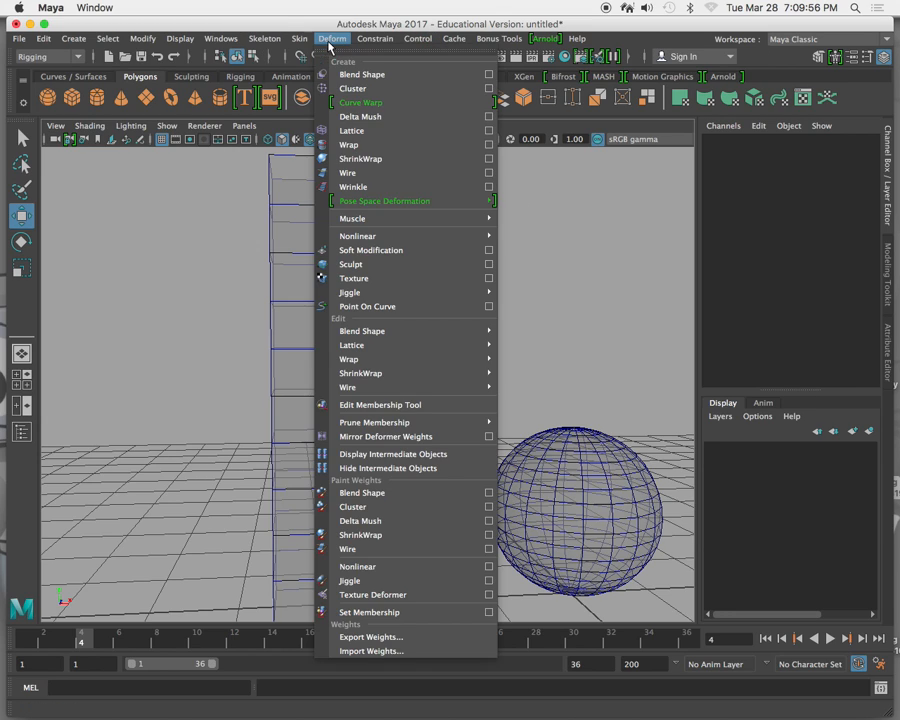
pyautogui.moveTo(400, 237)
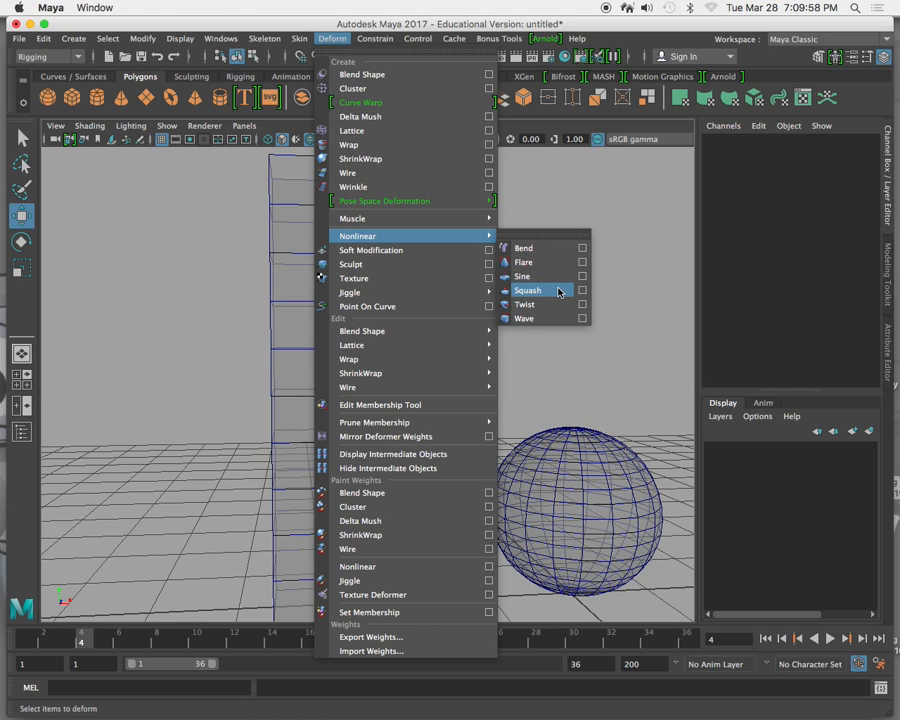
pyautogui.click(608, 488)
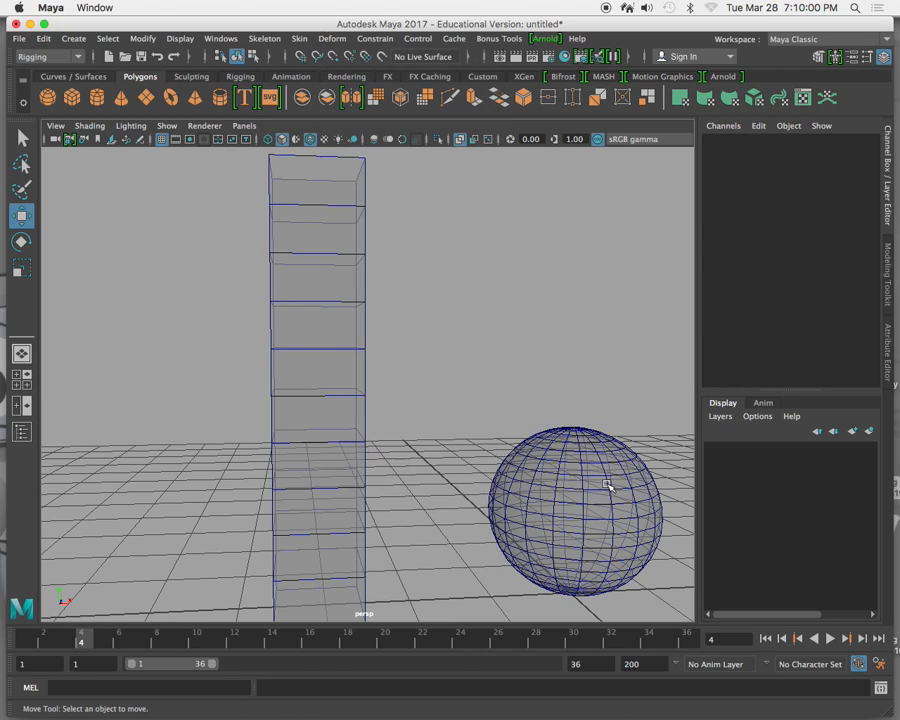
# Select the polygon sphere and apply a nonlinear Squash deformer to it.
pyautogui.click(603, 489)
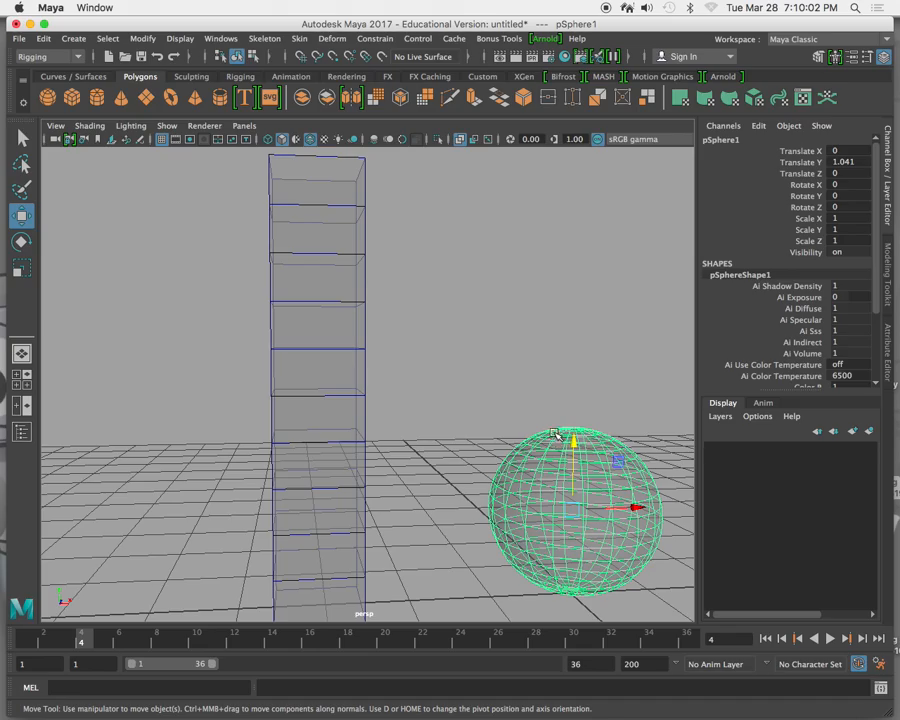
pyautogui.keyDown('alt'); pyautogui.moveTo(382, 305); pyautogui.dragTo(494, 397, button='middle'); pyautogui.keyUp('alt')
pyautogui.keyDown('alt'); pyautogui.moveTo(494, 397); pyautogui.dragTo(460, 404); pyautogui.keyUp('alt')
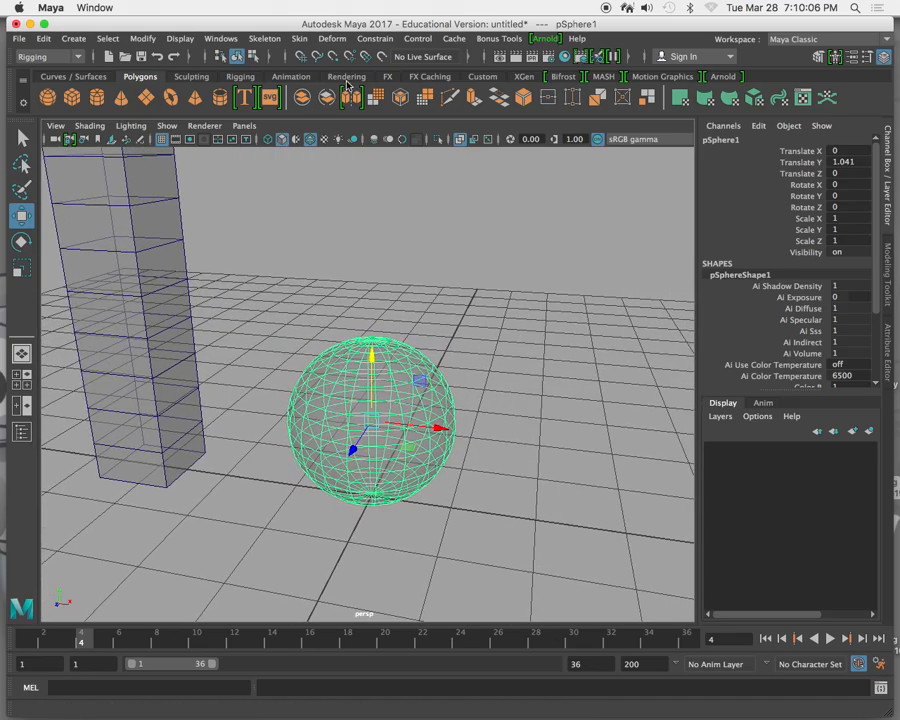
pyautogui.click(326, 41)
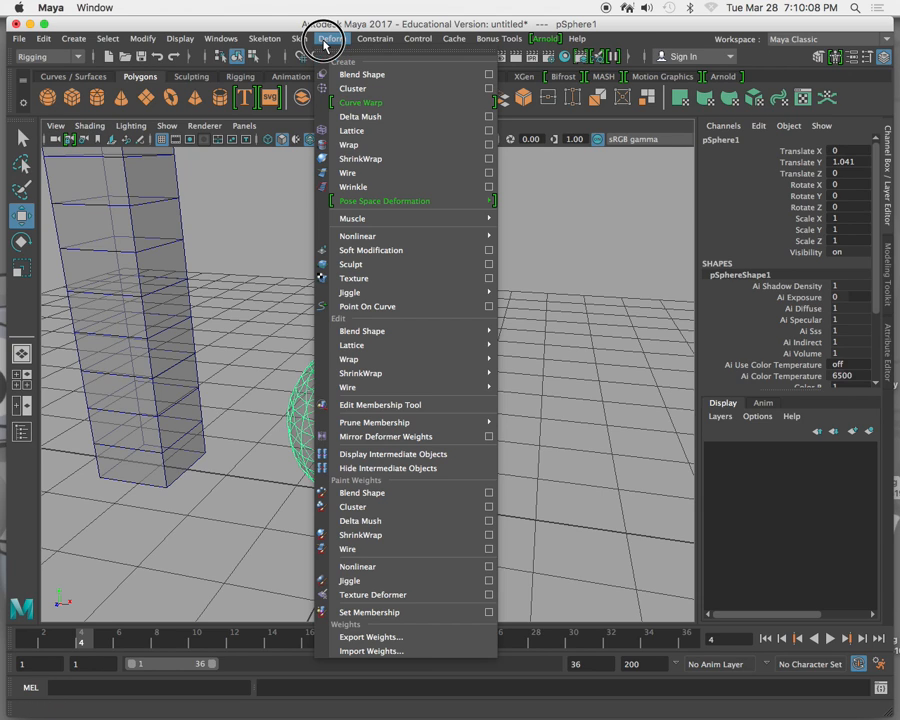
pyautogui.moveTo(432, 241)
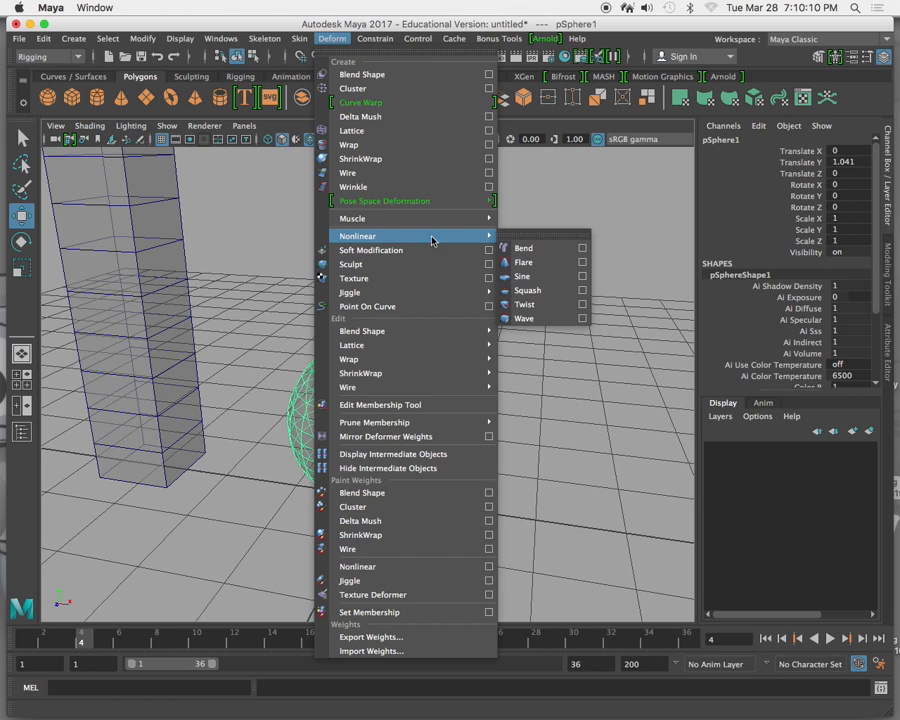
pyautogui.click(554, 290)
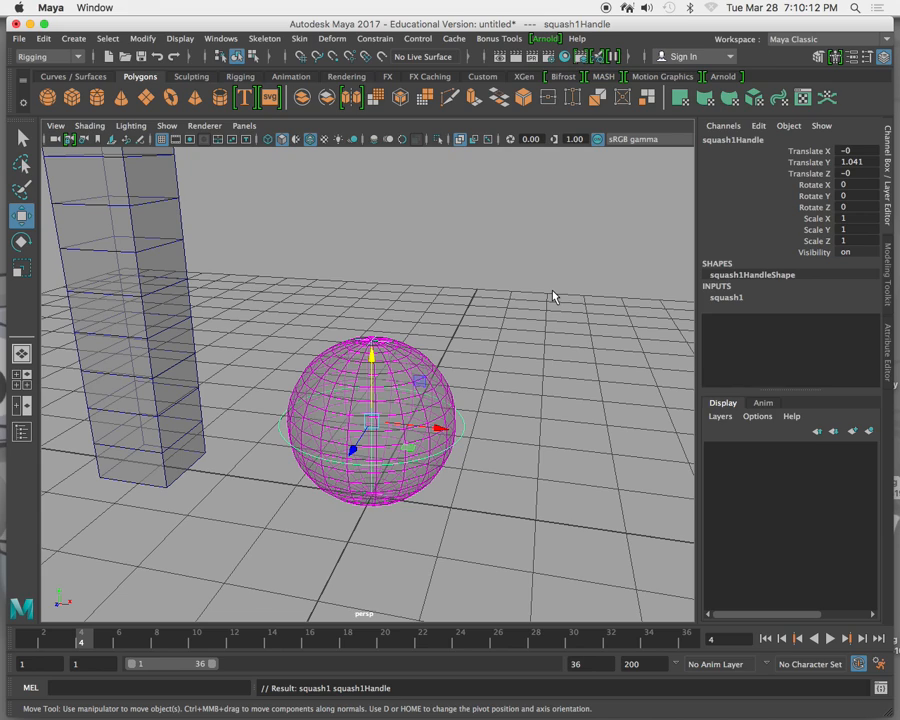
# Vary the squash deformer's Factor on the sphere through -0.7 and 1.6, finishing at 0.6.
pyautogui.click(744, 298)
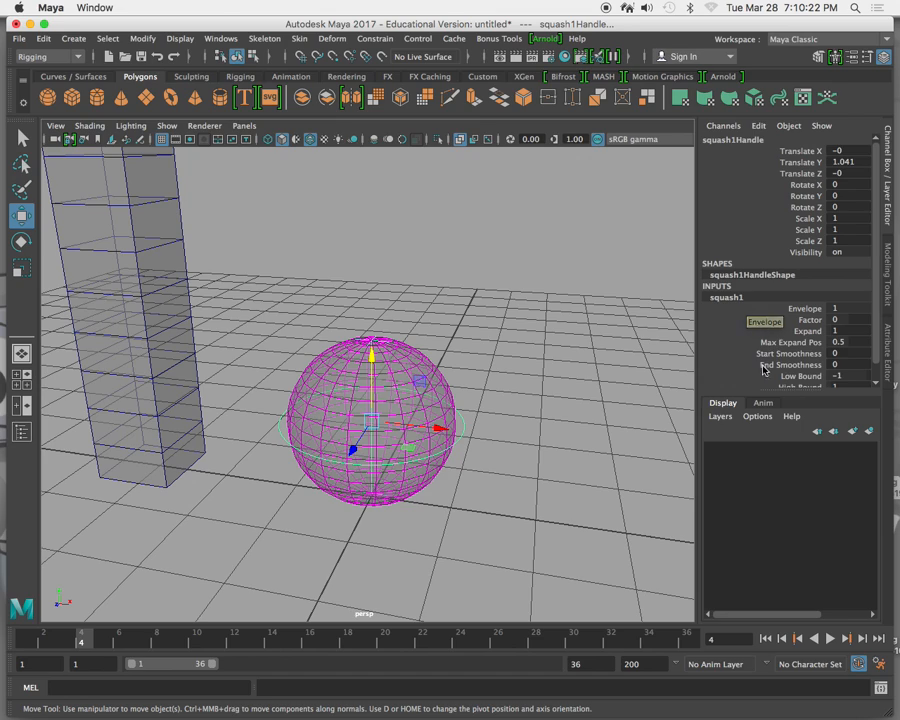
pyautogui.scroll(-1, 738, 351)
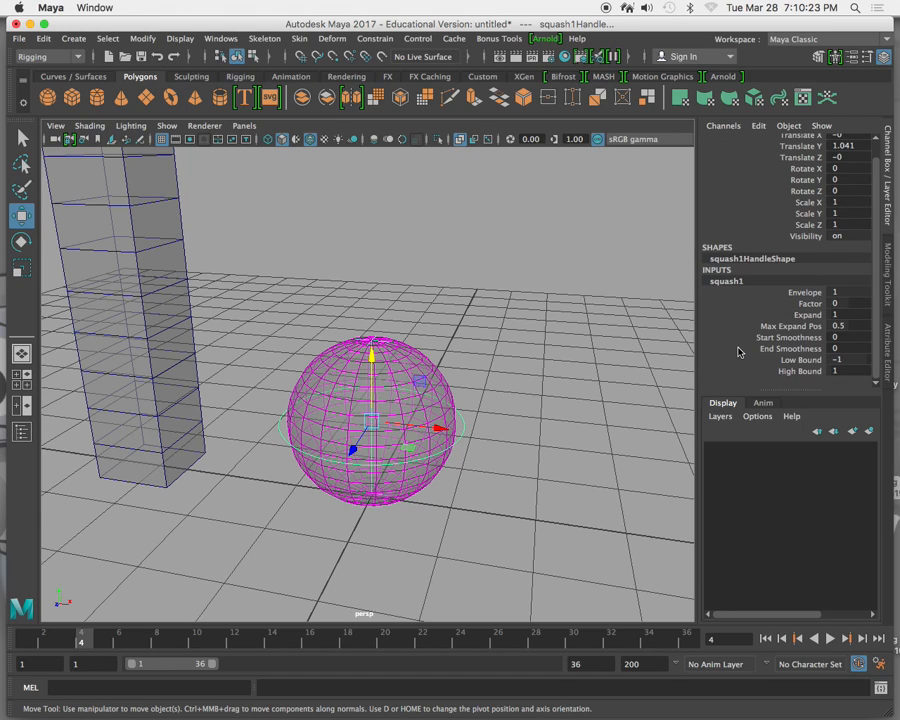
pyautogui.click(768, 304)
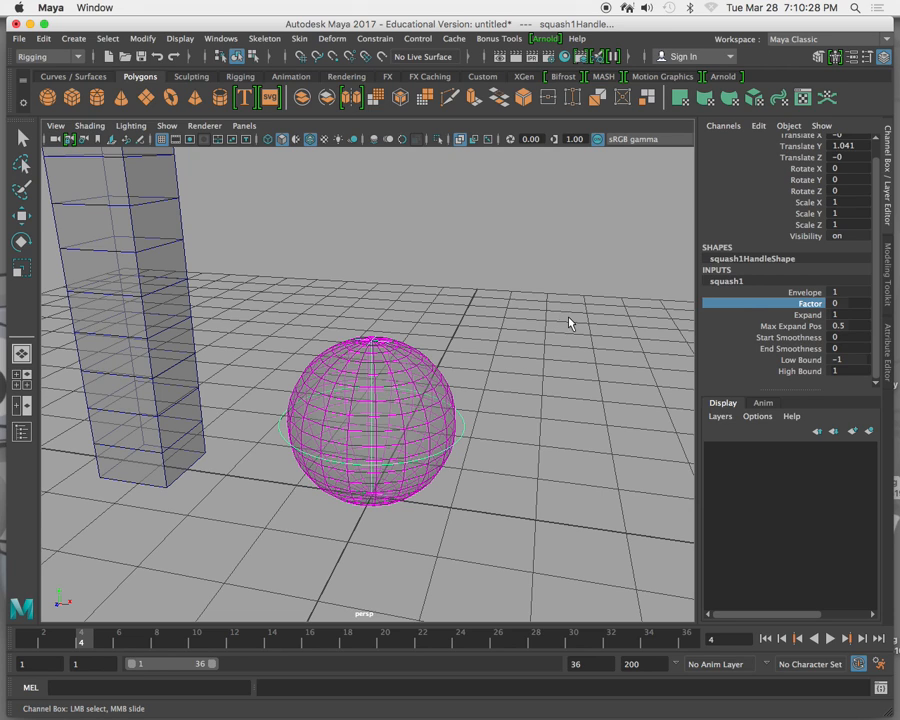
pyautogui.click(748, 315)
pyautogui.click(743, 303)
pyautogui.moveTo(558, 286)
pyautogui.mouseDown(button='middle')
pyautogui.moveTo(550, 282)
pyautogui.moveTo(561, 289)
pyautogui.moveTo(549, 294)
pyautogui.mouseUp(button='middle')
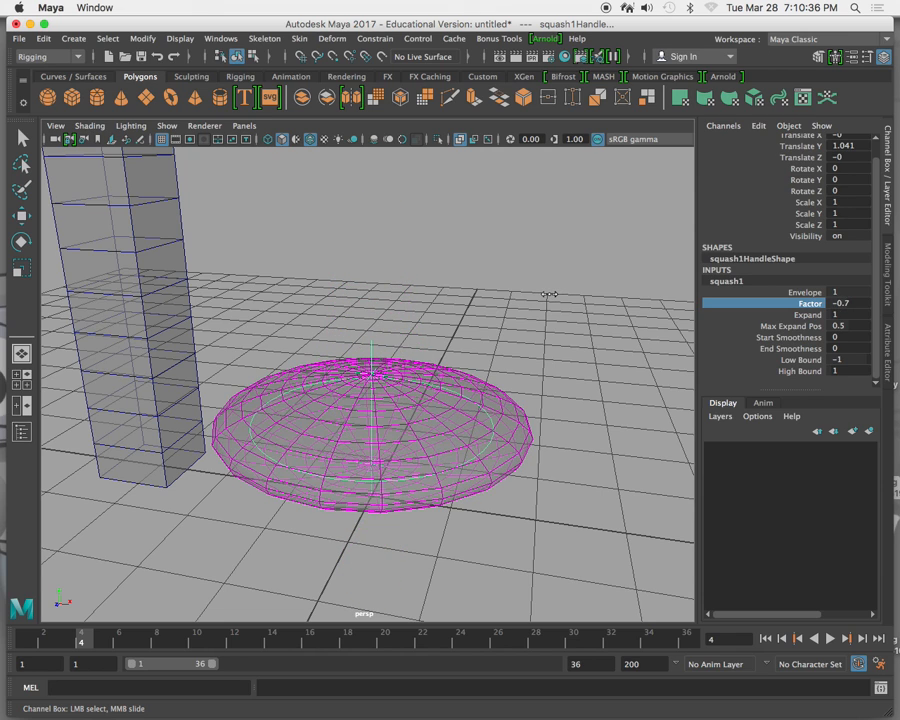
pyautogui.moveTo(516, 302); pyautogui.dragTo(516, 299, button='middle')
pyautogui.moveTo(509, 305); pyautogui.dragTo(527, 308, button='middle')
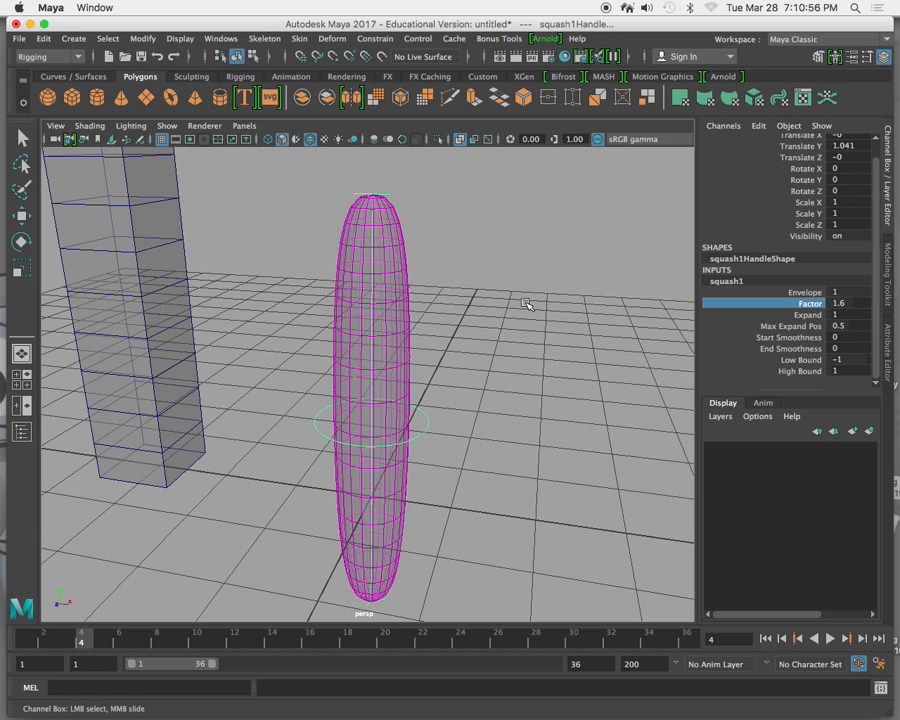
pyautogui.moveTo(538, 301); pyautogui.dragTo(498, 335, button='middle')
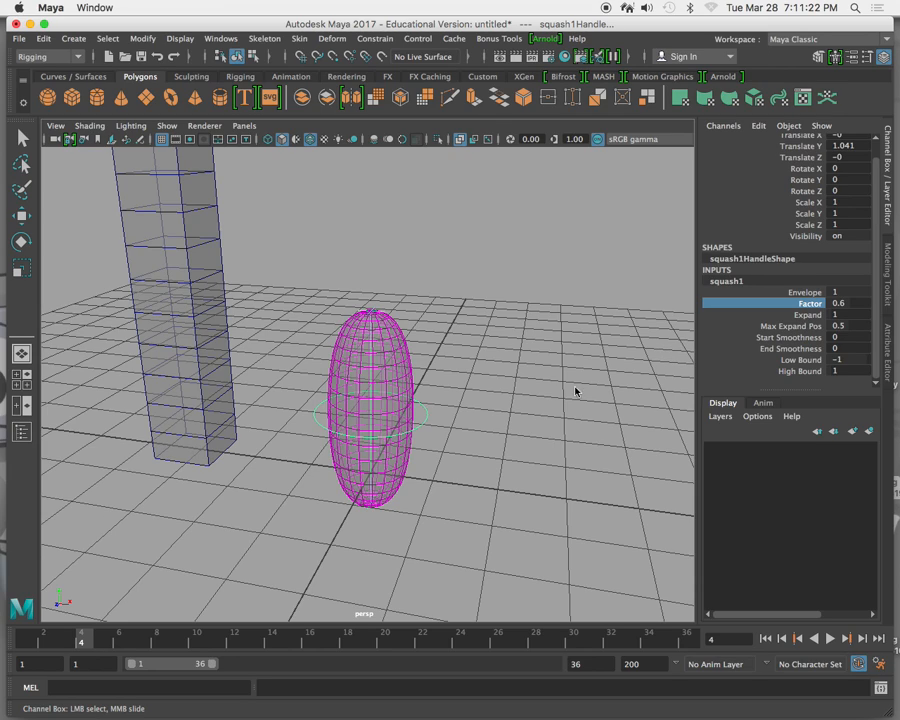
# Raise the squash's Expand to 4.2, then bring it down to 0.
pyautogui.click(766, 316)
pyautogui.moveTo(615, 312); pyautogui.dragTo(638, 320, button='middle')
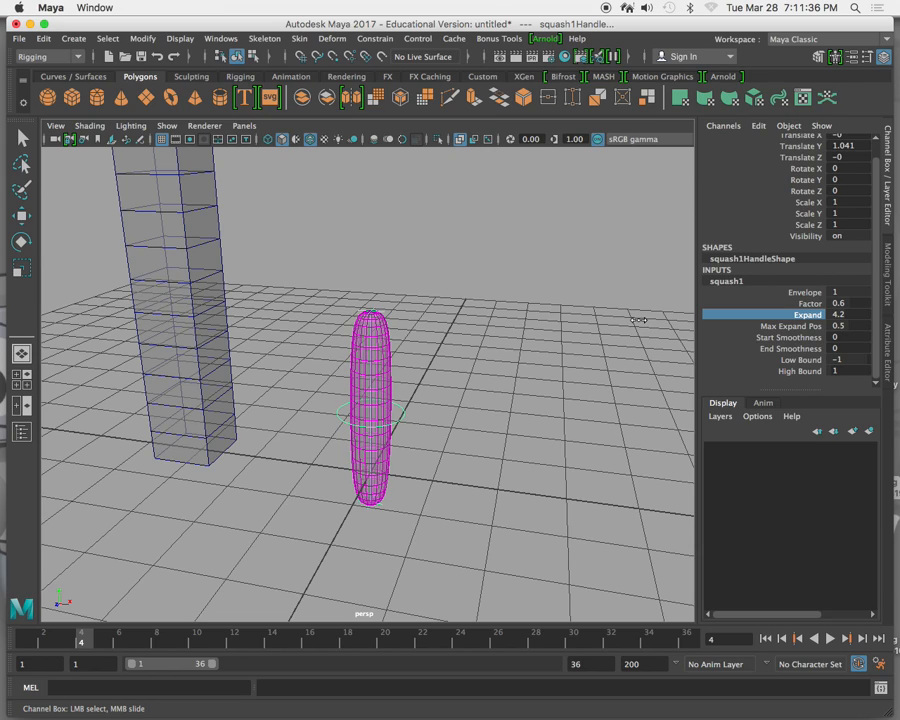
pyautogui.moveTo(638, 320); pyautogui.dragTo(600, 328, button='middle')
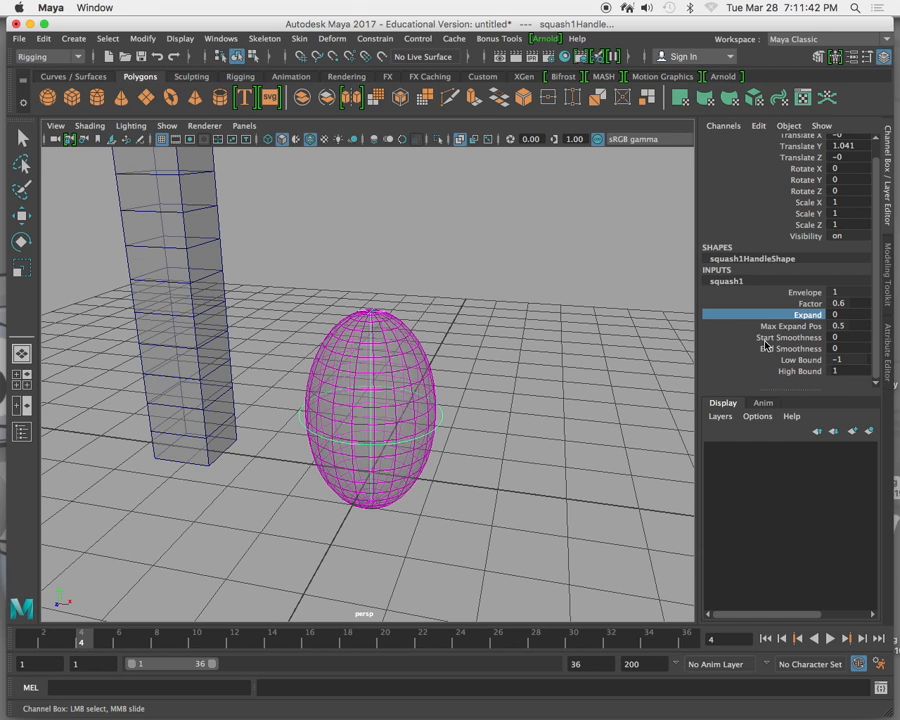
# Test the squash's Low Bound at 0 and return it to -1.
pyautogui.click(735, 358)
pyautogui.moveTo(628, 312)
pyautogui.mouseDown(button='middle')
pyautogui.moveTo(635, 303)
pyautogui.moveTo(629, 323)
pyautogui.moveTo(587, 327)
pyautogui.moveTo(675, 322)
pyautogui.moveTo(631, 322)
pyautogui.mouseUp(button='middle')
pyautogui.click(765, 369)
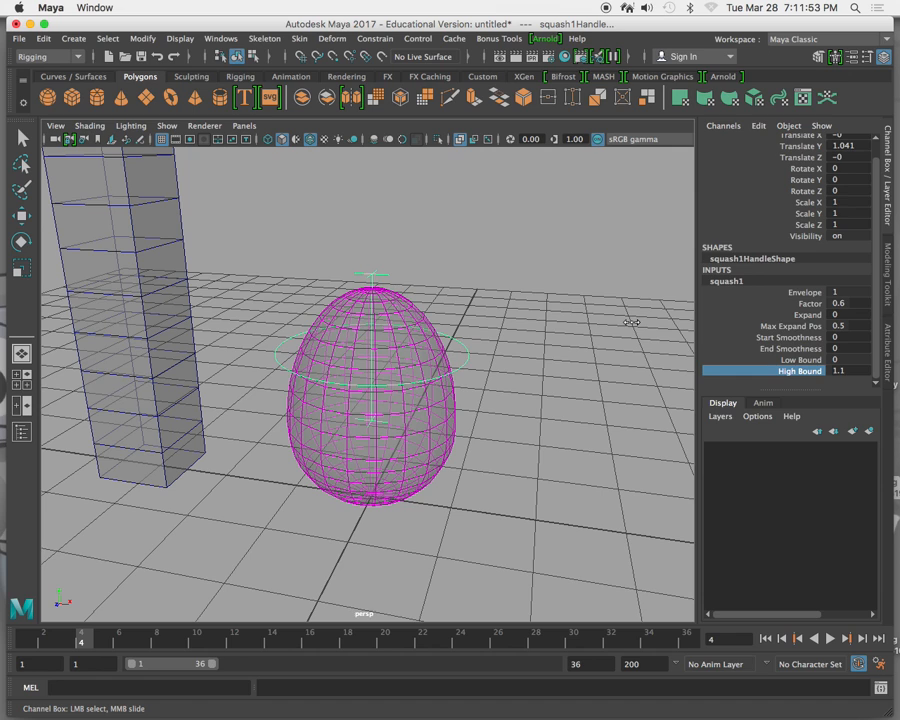
pyautogui.click(797, 362)
pyautogui.scroll(10, 605, 322)
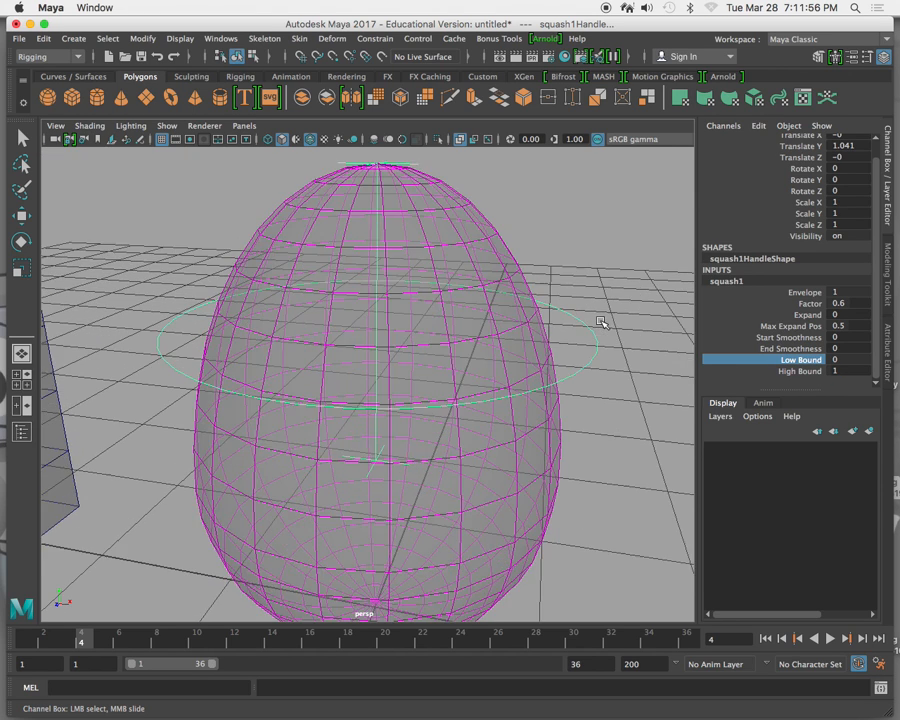
pyautogui.scroll(-10, 613, 333)
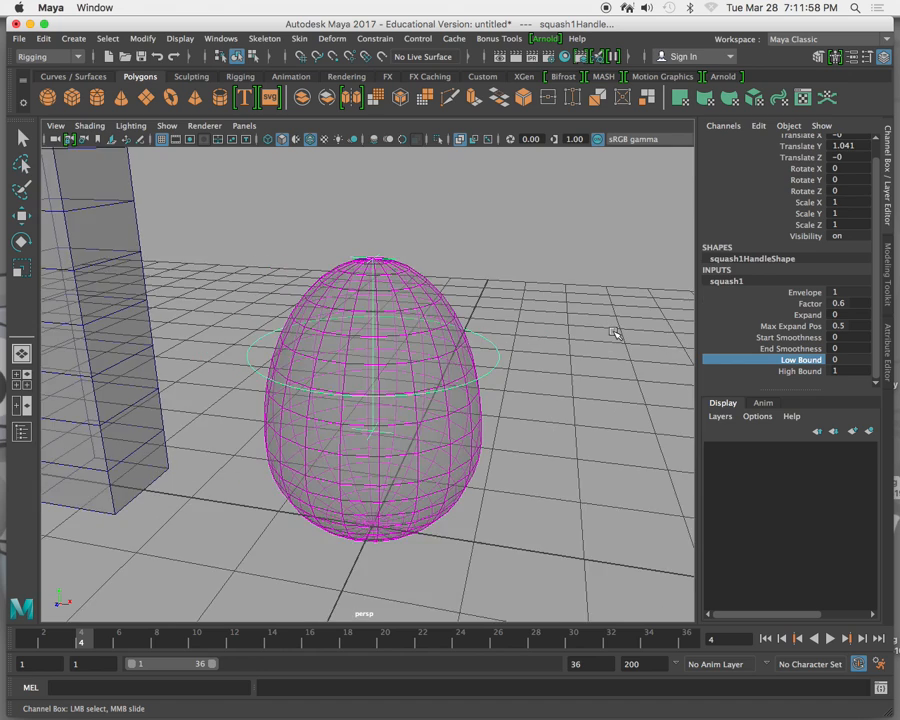
pyautogui.moveTo(613, 330); pyautogui.dragTo(599, 325, button='middle')
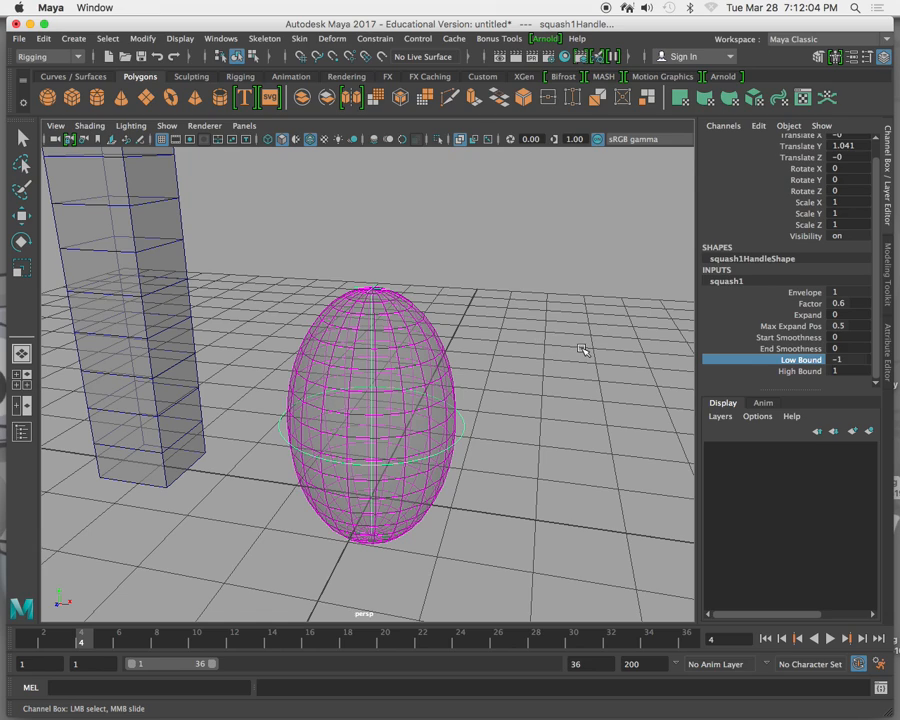
# Reset the squash's Factor to 0 and delete the squash handle from the sphere.
pyautogui.click(790, 303)
pyautogui.moveTo(546, 251); pyautogui.dragTo(542, 253, button='middle')
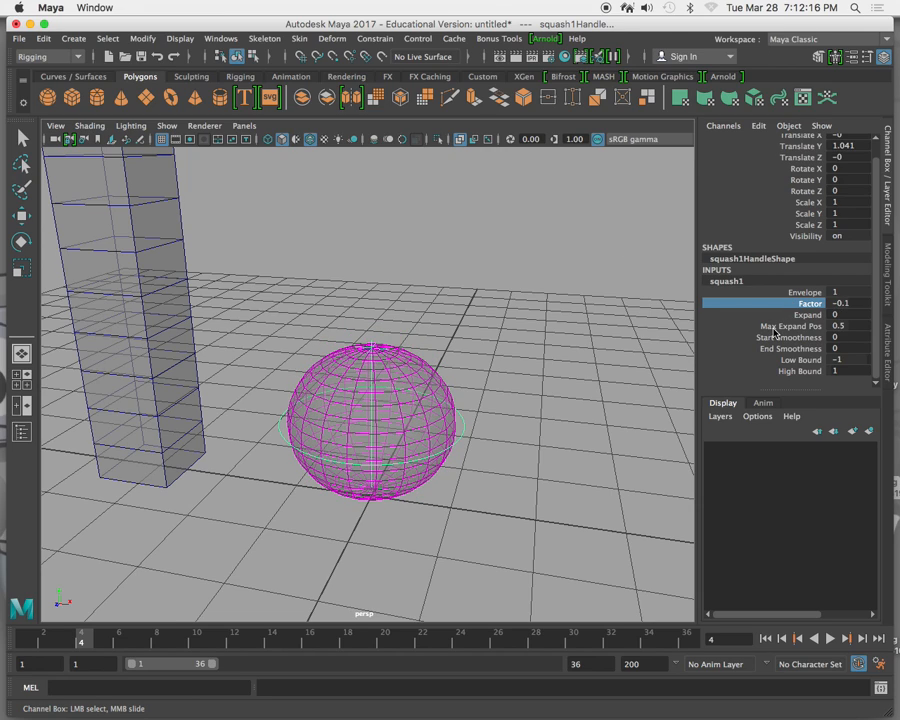
pyautogui.doubleClick(836, 304)
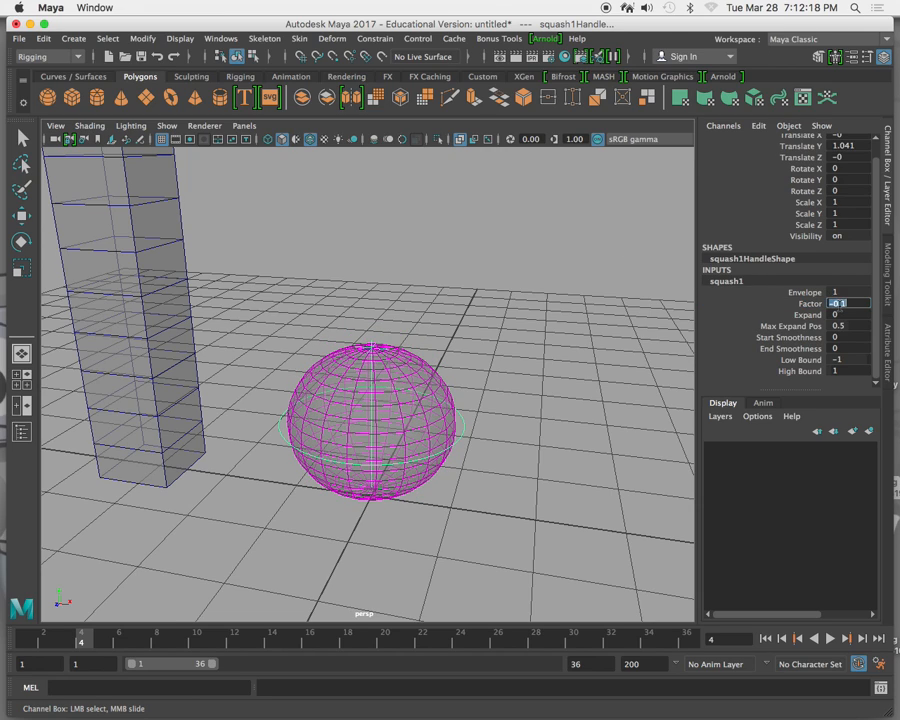
pyautogui.write('0')
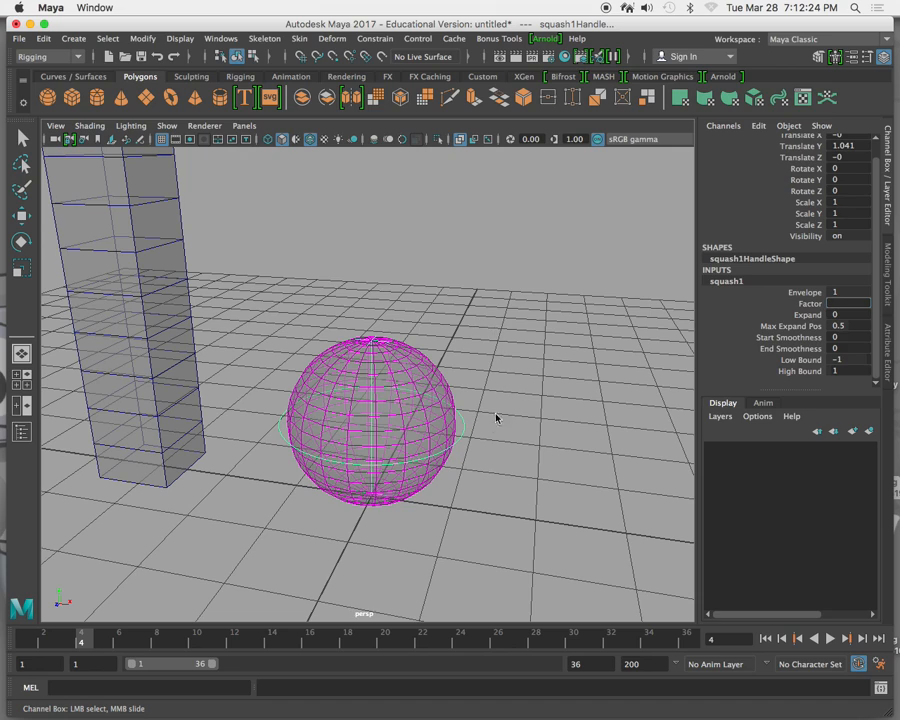
pyautogui.press('w')
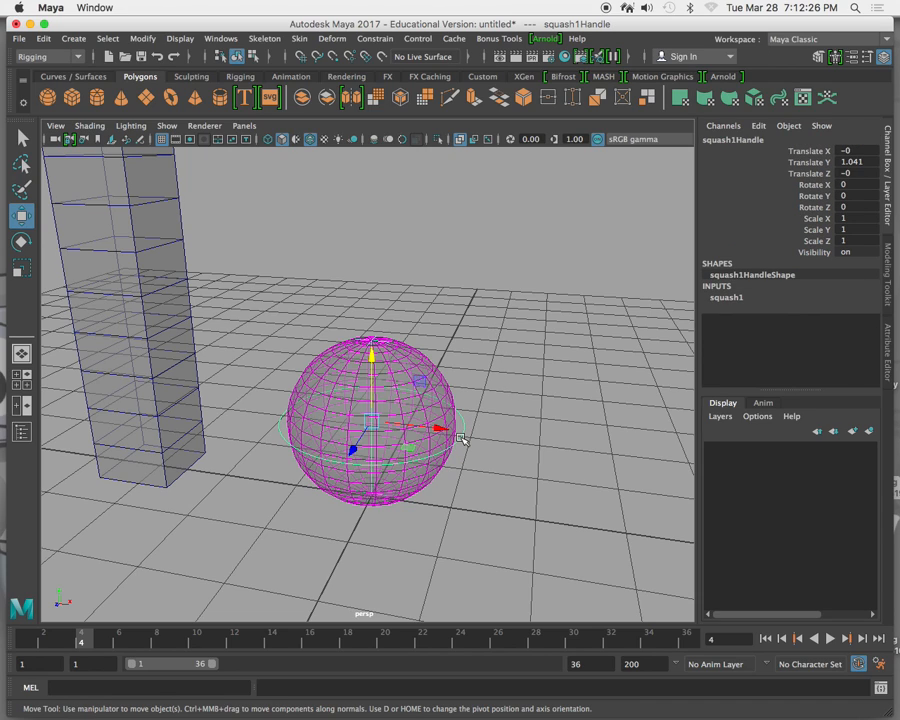
pyautogui.click(462, 438)
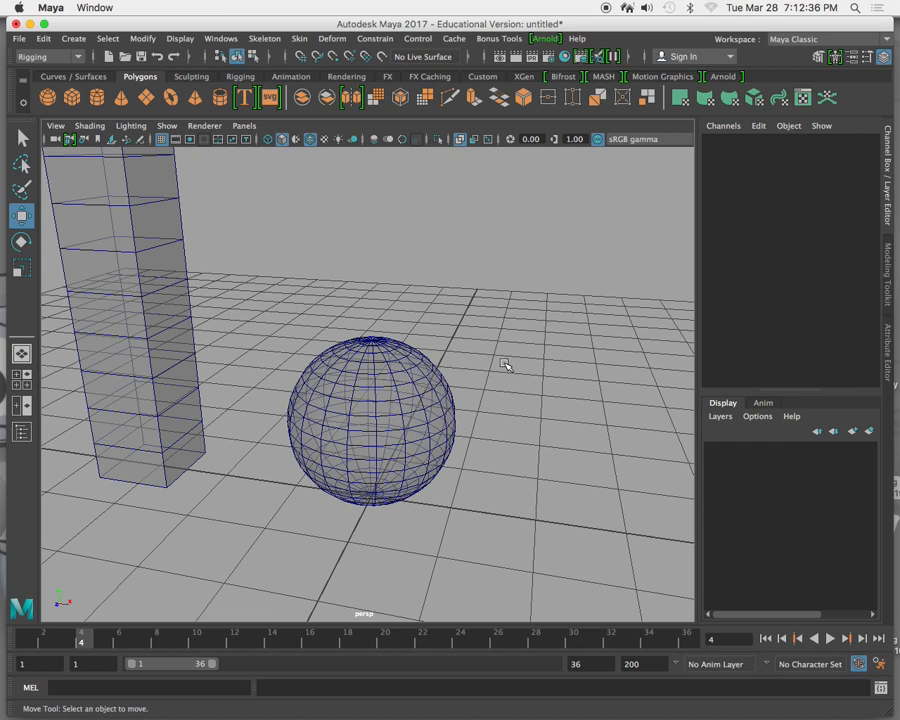
pyautogui.scroll(-3, 508, 366)
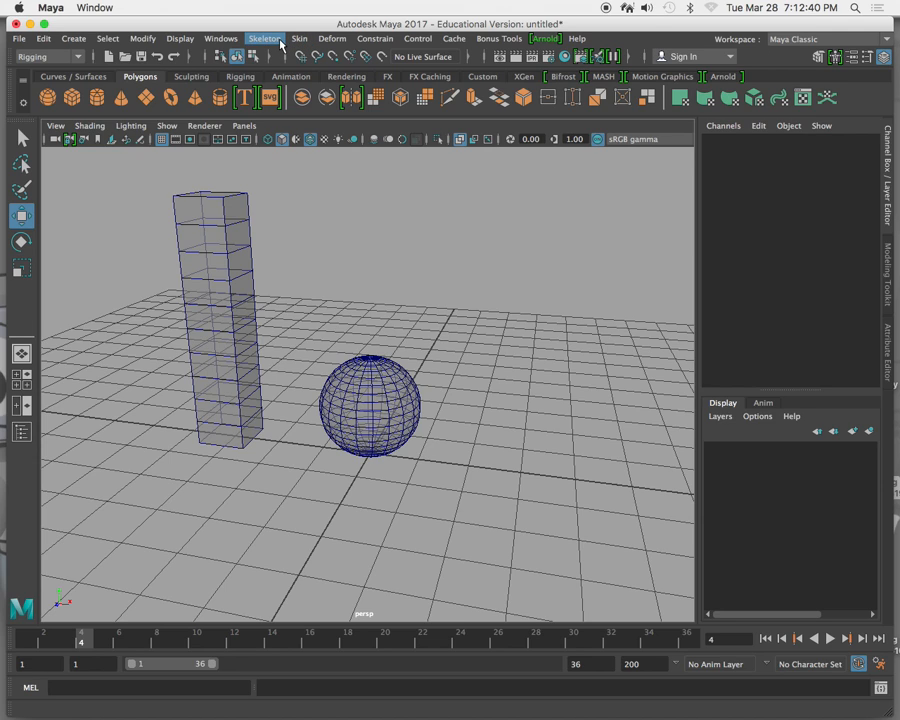
pyautogui.click(340, 42)
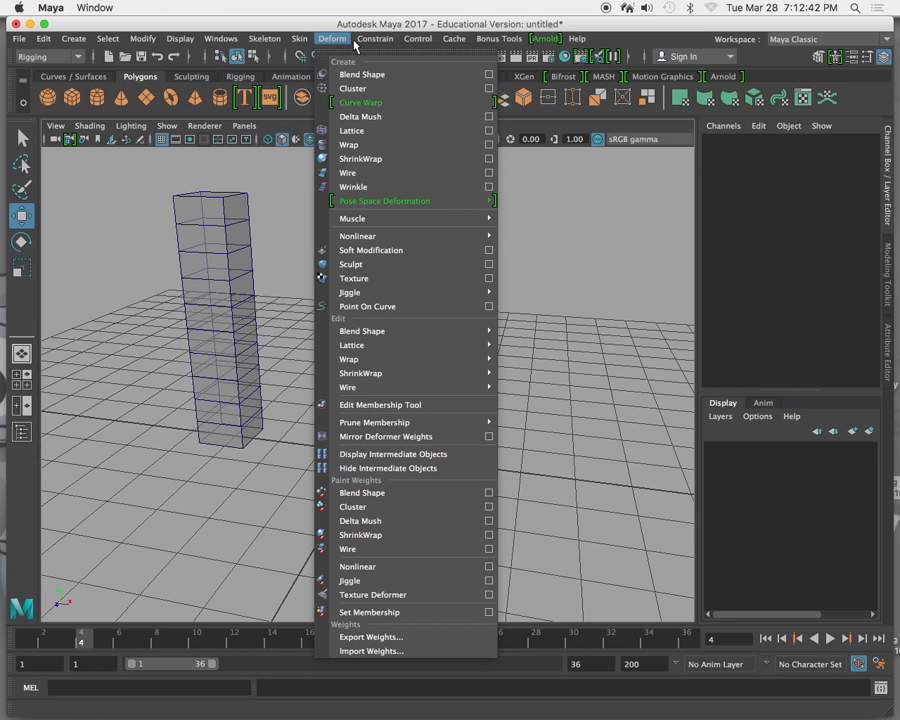
pyautogui.moveTo(356, 45)
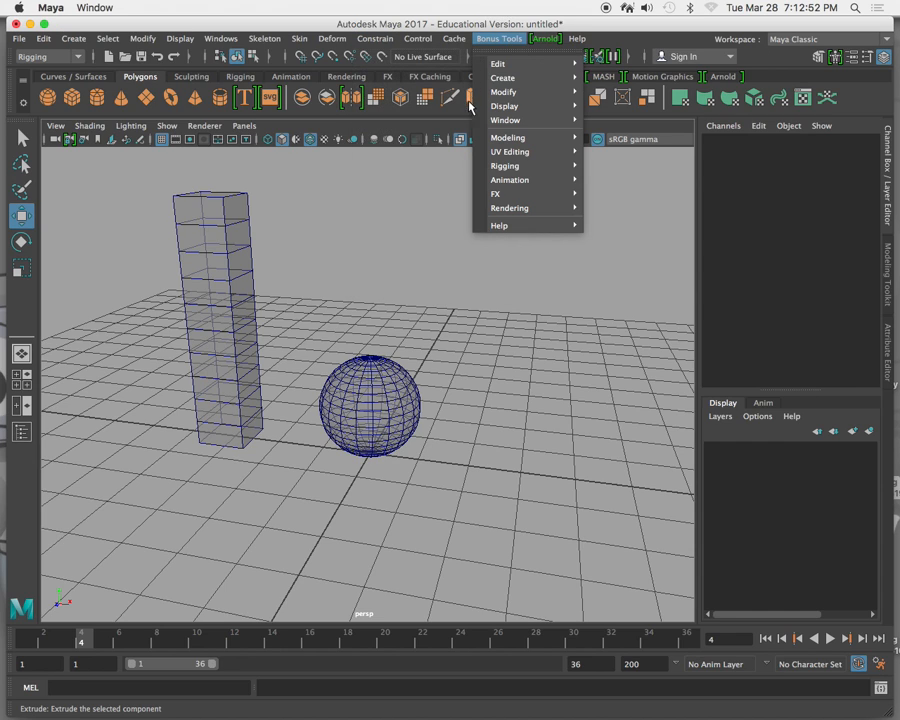
pyautogui.moveTo(305, 42)
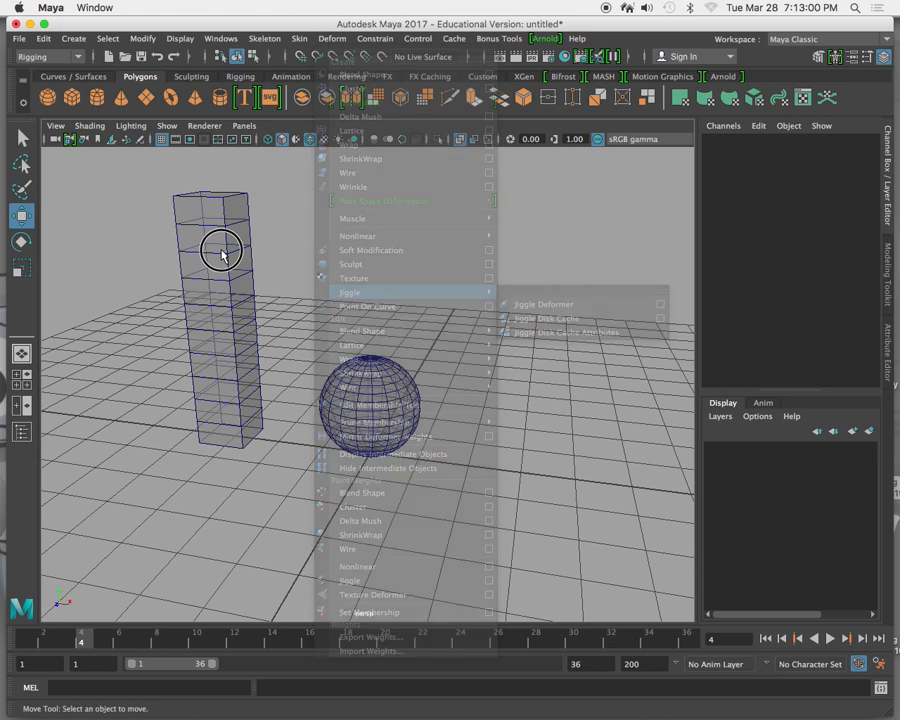
# Select the polygon column and apply a nonlinear Twist deformer to it.
pyautogui.click(222, 253)
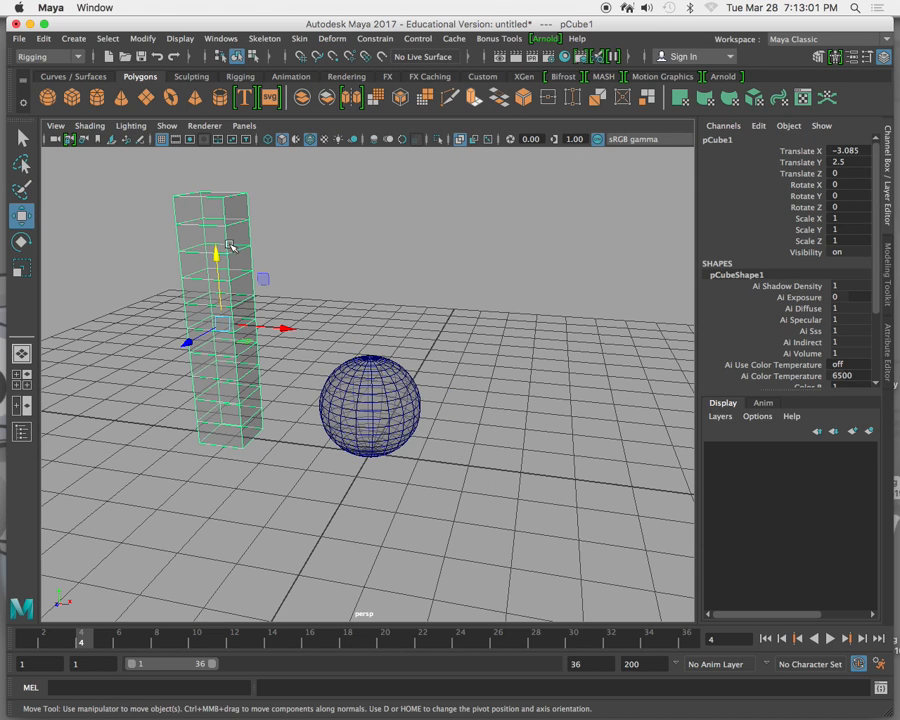
pyautogui.click(331, 44)
pyautogui.moveTo(430, 236)
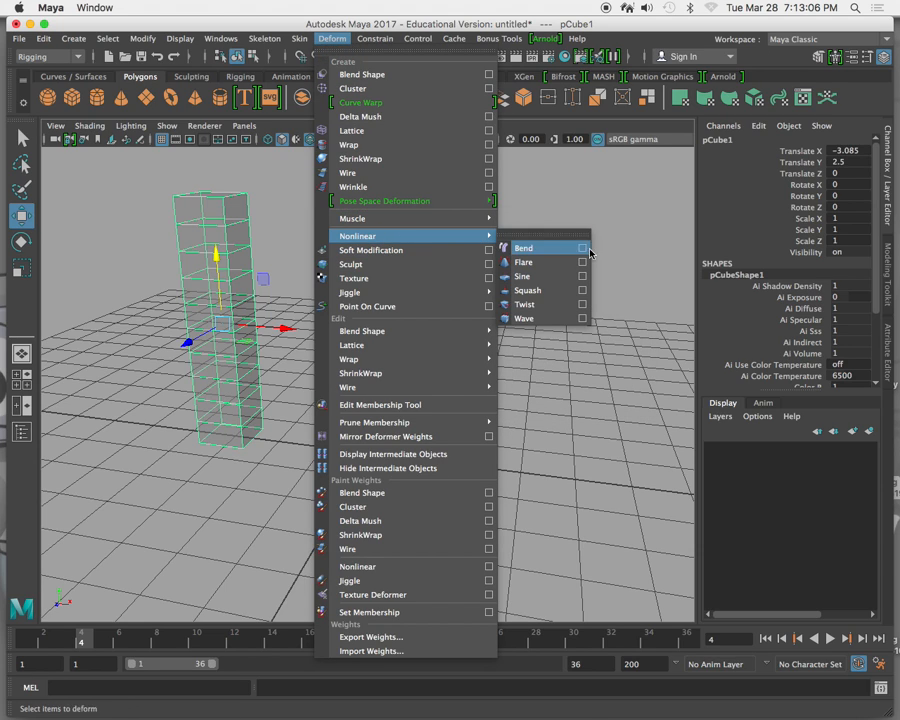
pyautogui.click(551, 311)
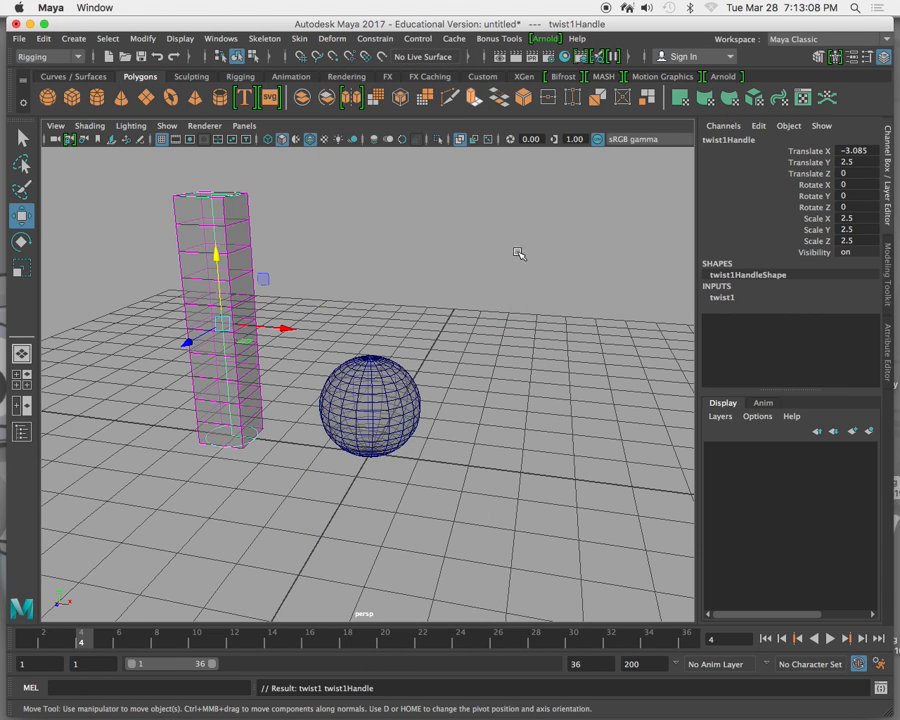
# Twist the column by raising its twist deformer's Start Angle to about 271.6.
pyautogui.click(722, 298)
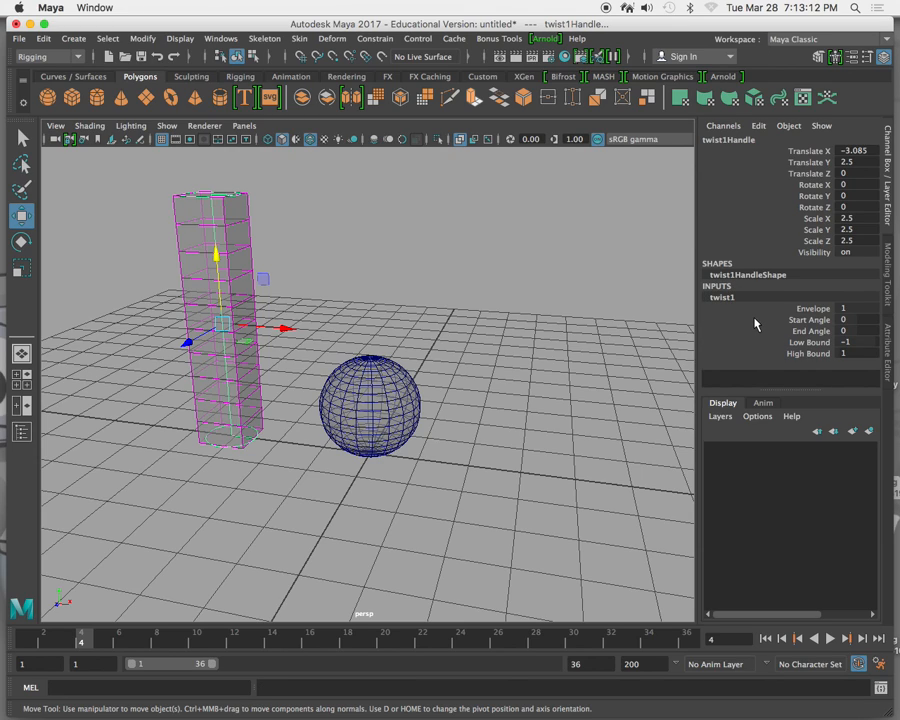
pyautogui.click(756, 320)
pyautogui.moveTo(414, 197); pyautogui.dragTo(572, 201, button='middle')
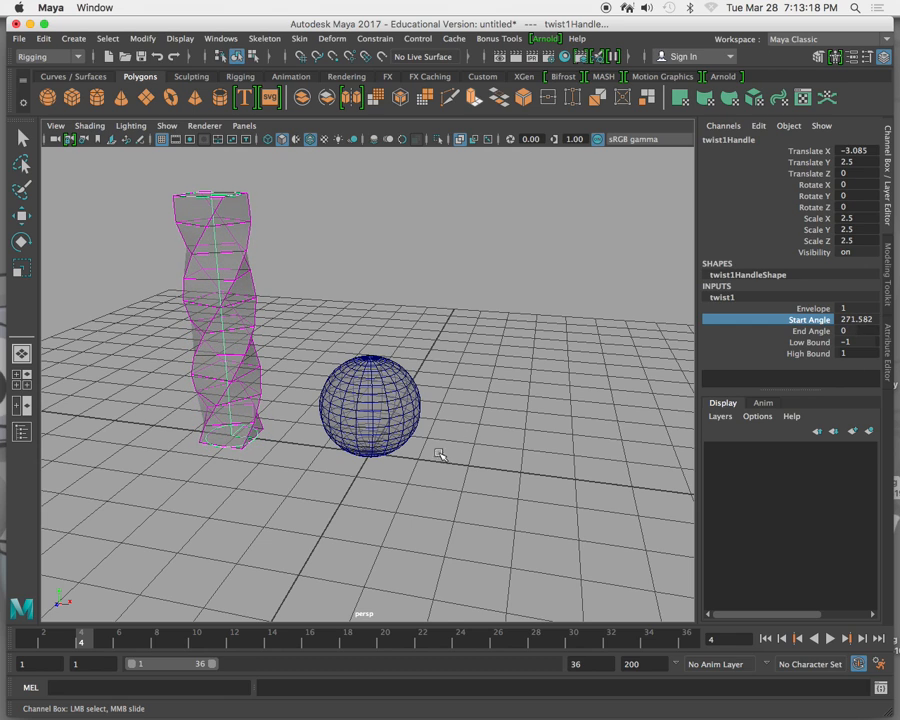
# Select the polygon sphere and apply a nonlinear Twist deformer to it.
pyautogui.click(376, 395)
pyautogui.press('w')
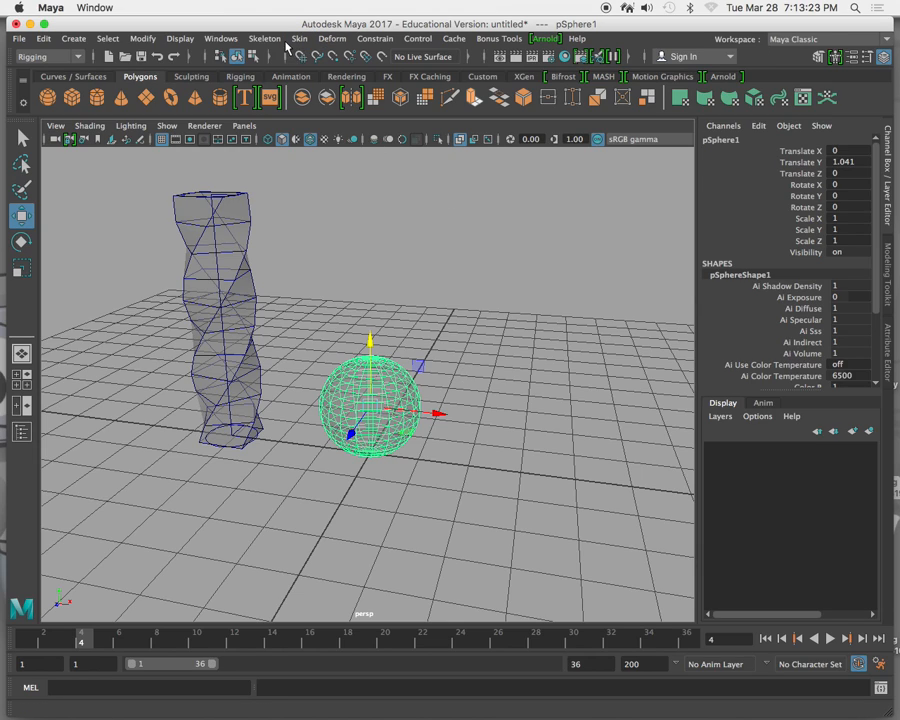
pyautogui.click(332, 38)
pyautogui.moveTo(394, 237)
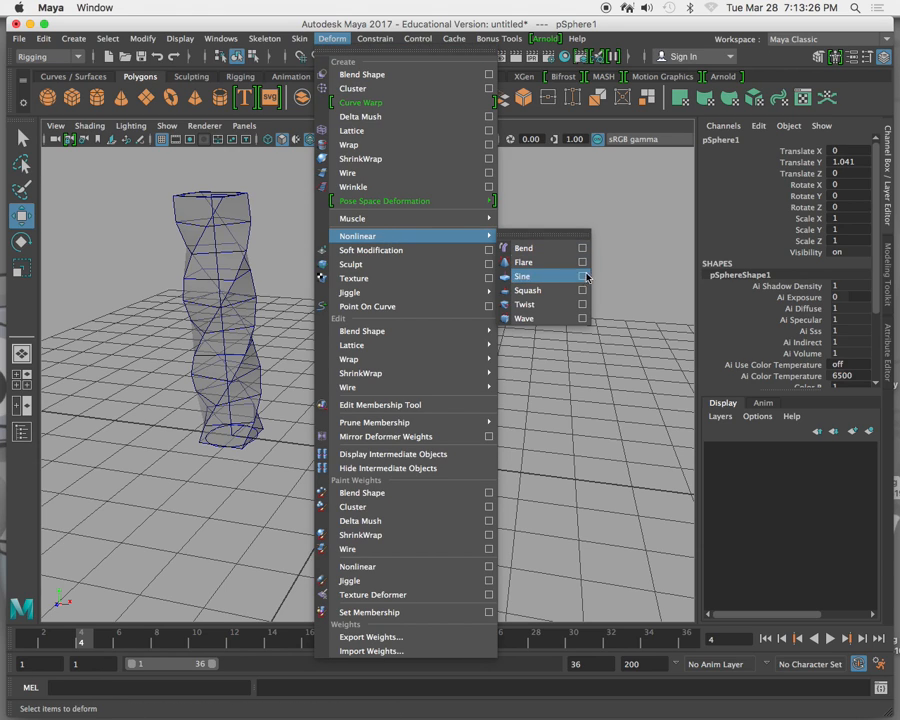
pyautogui.click(554, 305)
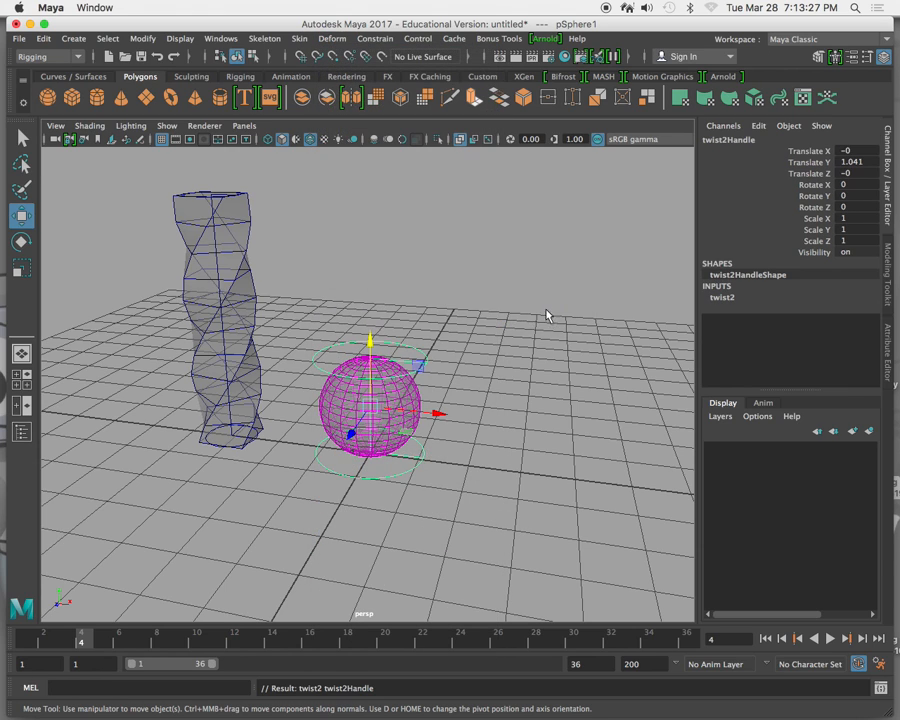
# Set the Start Angle of the sphere's twist deformer to about 102.
pyautogui.click(740, 300)
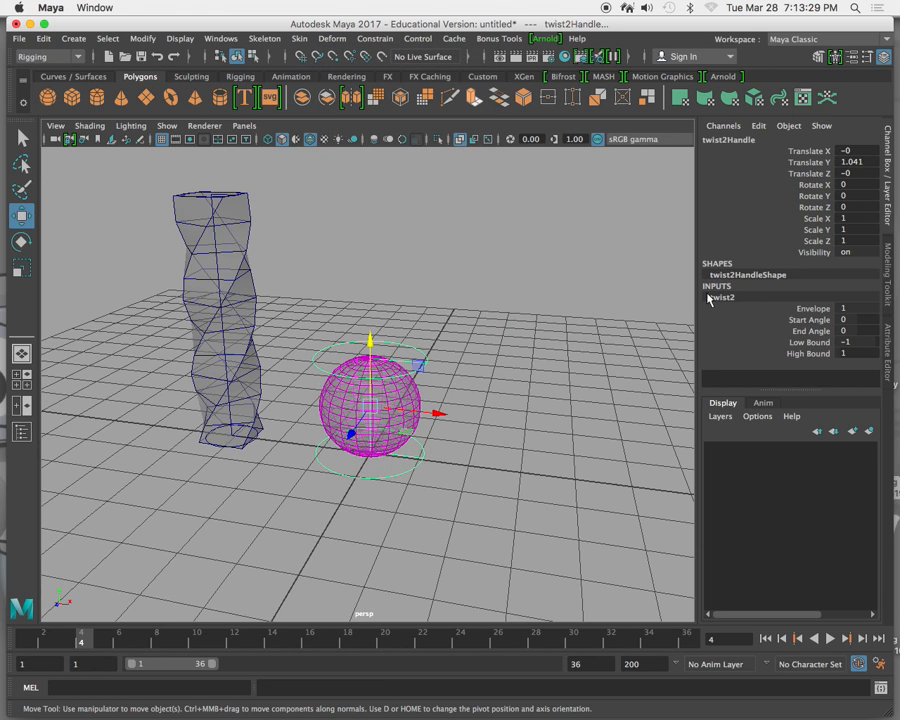
pyautogui.click(772, 318)
pyautogui.moveTo(484, 198); pyautogui.dragTo(550, 195, button='middle')
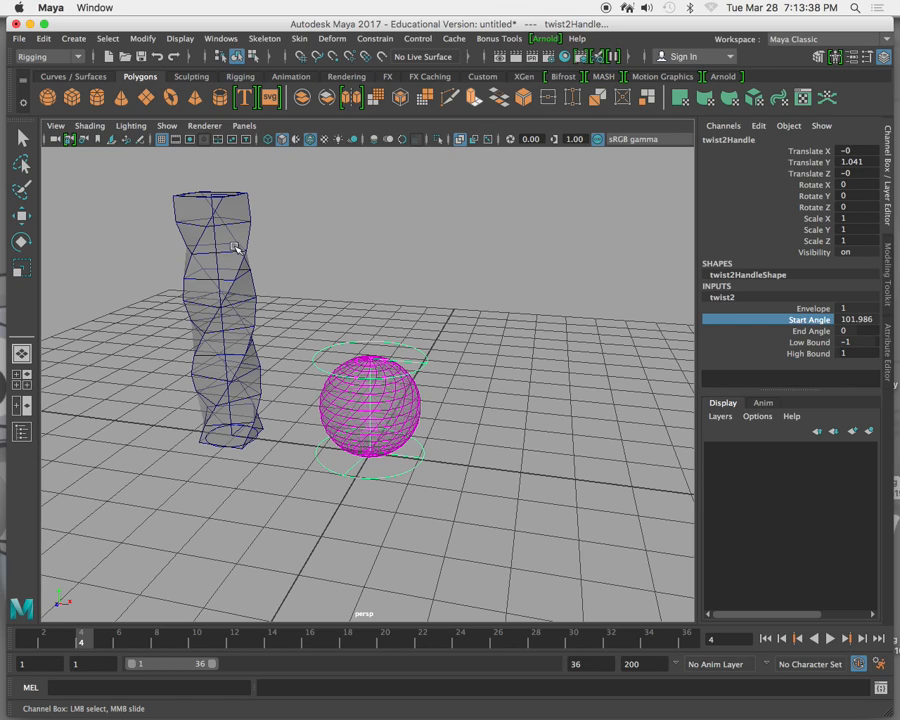
# Delete the twist deformer's handle from the sphere.
pyautogui.moveTo(416, 352); pyautogui.dragTo(413, 355, button='middle')
pyautogui.press('w')
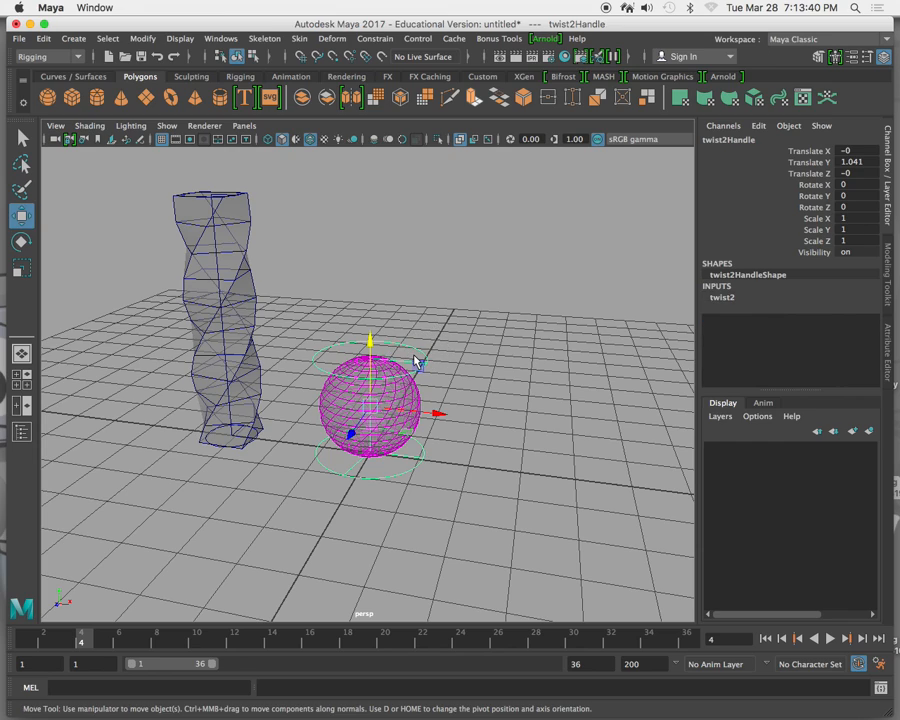
pyautogui.click(414, 357)
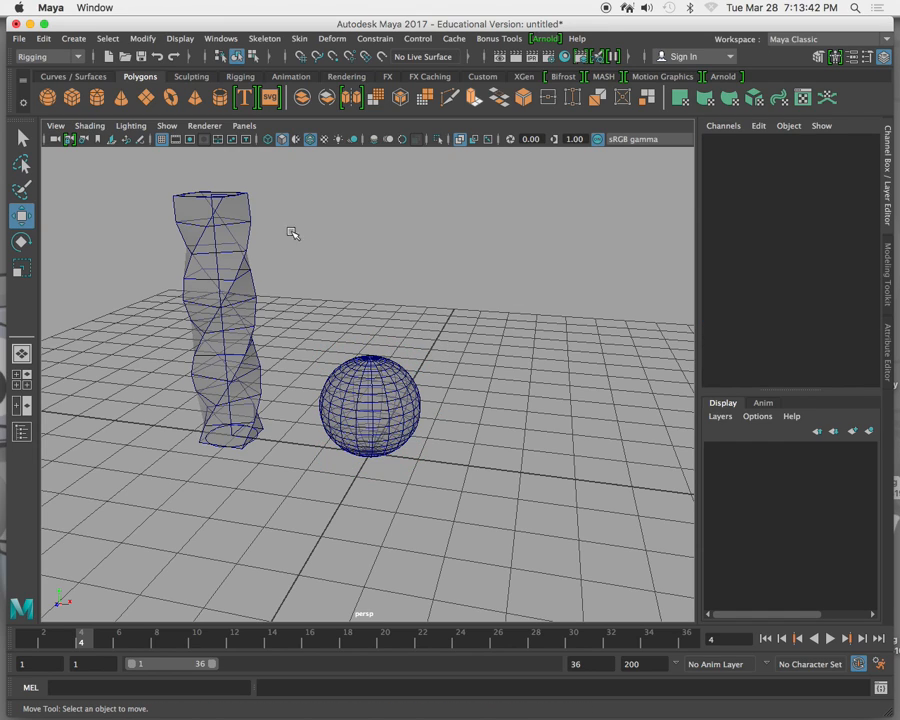
# Select the column's twist deformer handle and raise the deformer's Start Angle to about 542.
pyautogui.click(214, 238)
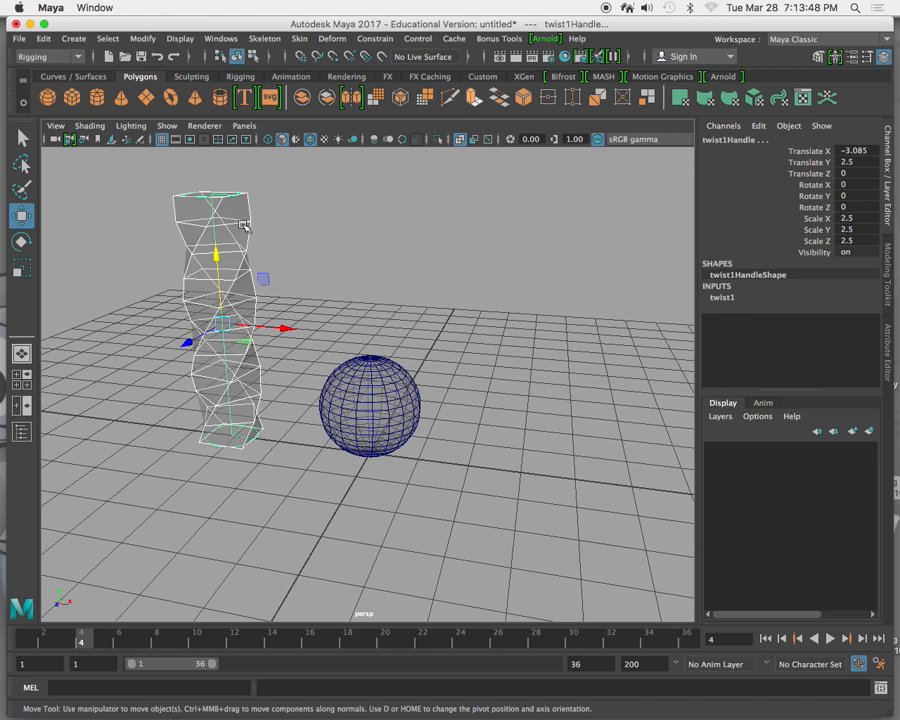
pyautogui.click(724, 300)
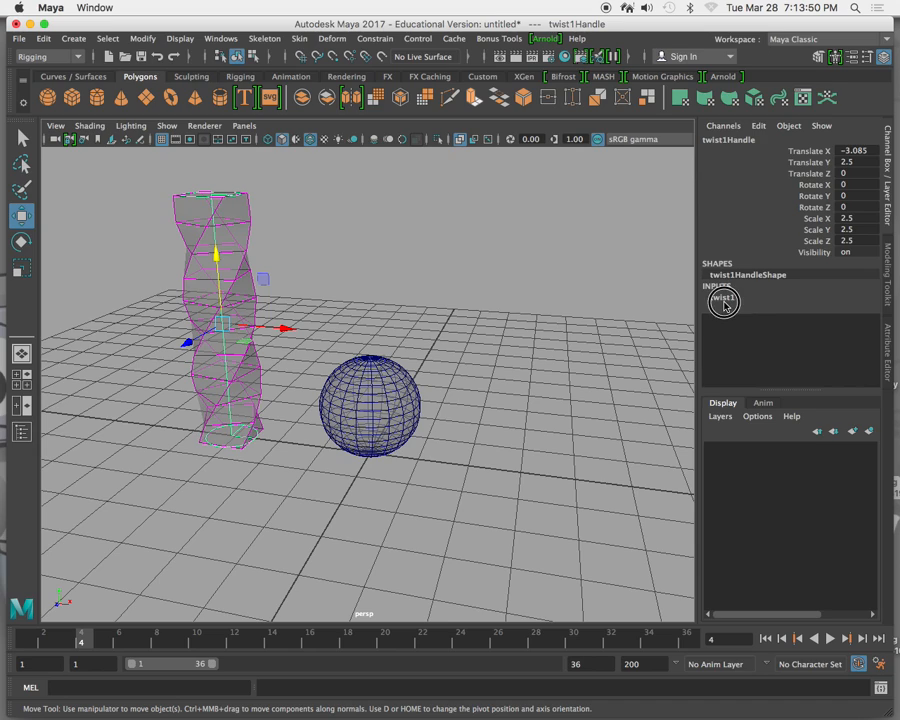
pyautogui.click(720, 299)
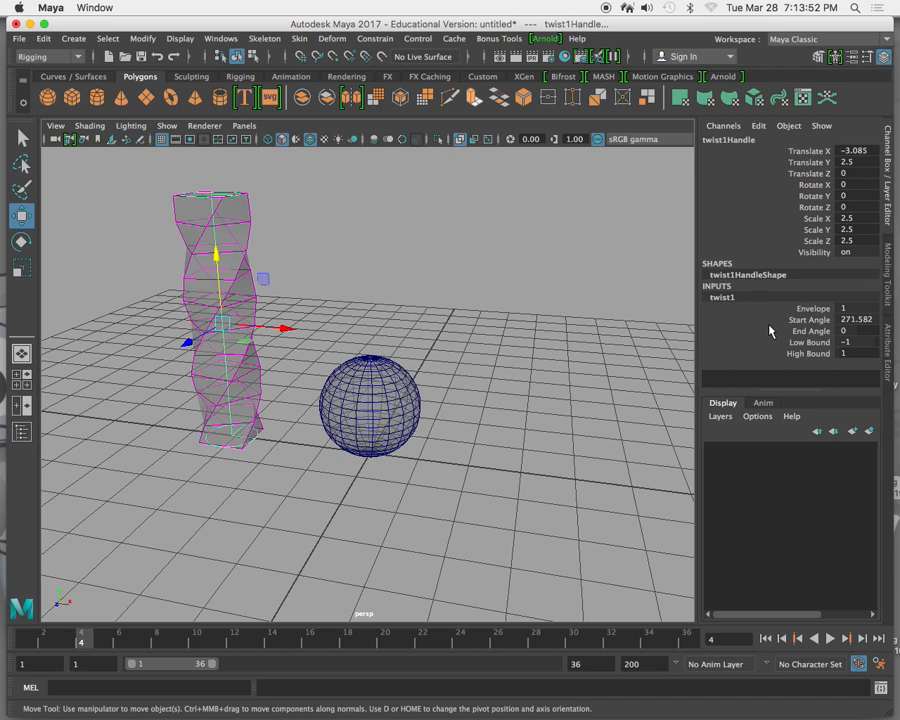
pyautogui.click(766, 320)
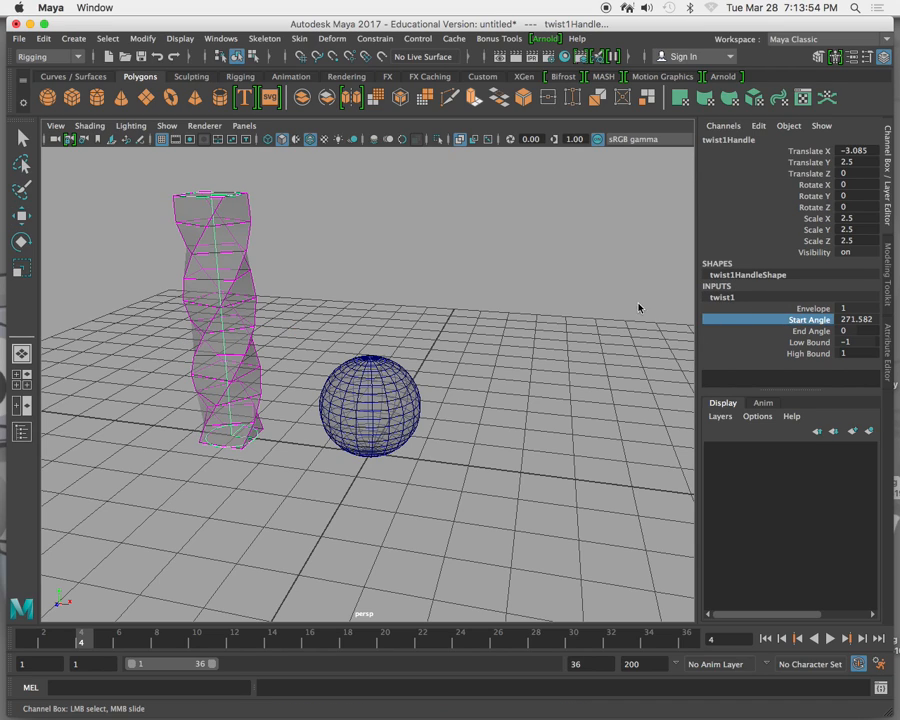
pyautogui.moveTo(502, 235); pyautogui.dragTo(666, 247, button='middle')
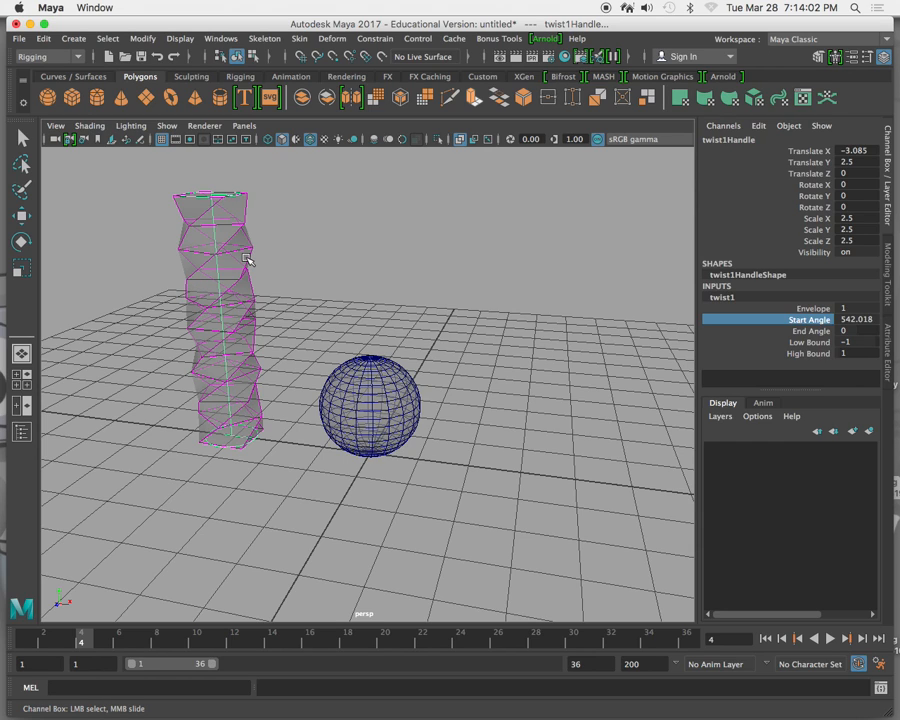
# Reduce the Start Angle of the column's twist deformer to about 234.9.
pyautogui.scroll(-3, 245, 289)
pyautogui.scroll(3, 245, 289)
pyautogui.scroll(2, 245, 289)
pyautogui.scroll(-4, 247, 288)
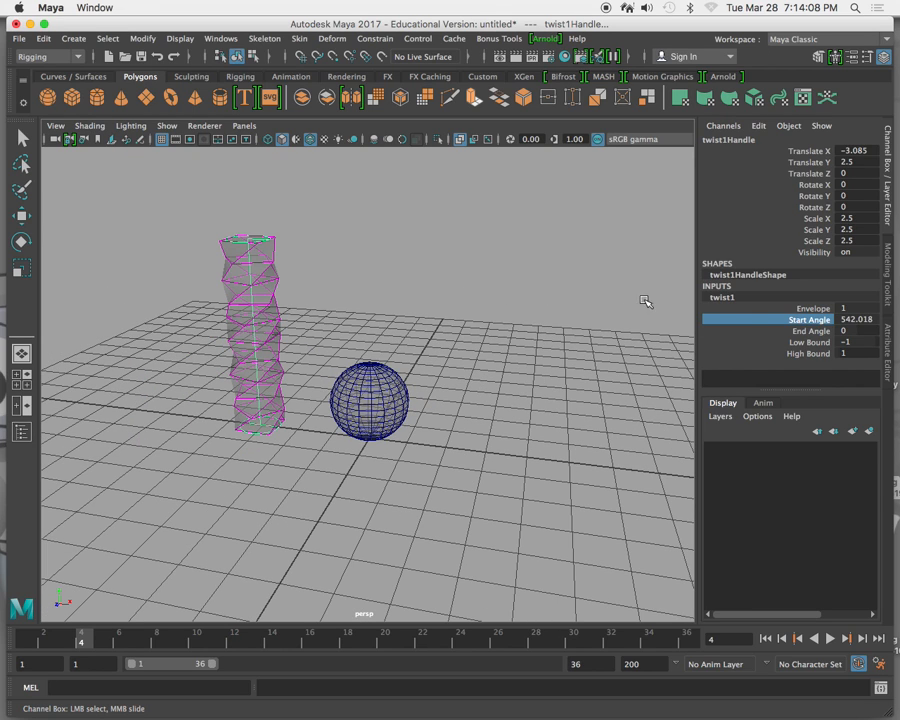
pyautogui.moveTo(353, 288); pyautogui.dragTo(166, 282, button='middle')
pyautogui.keyDown('alt'); pyautogui.moveTo(247, 335); pyautogui.dragTo(295, 320); pyautogui.keyUp('alt')
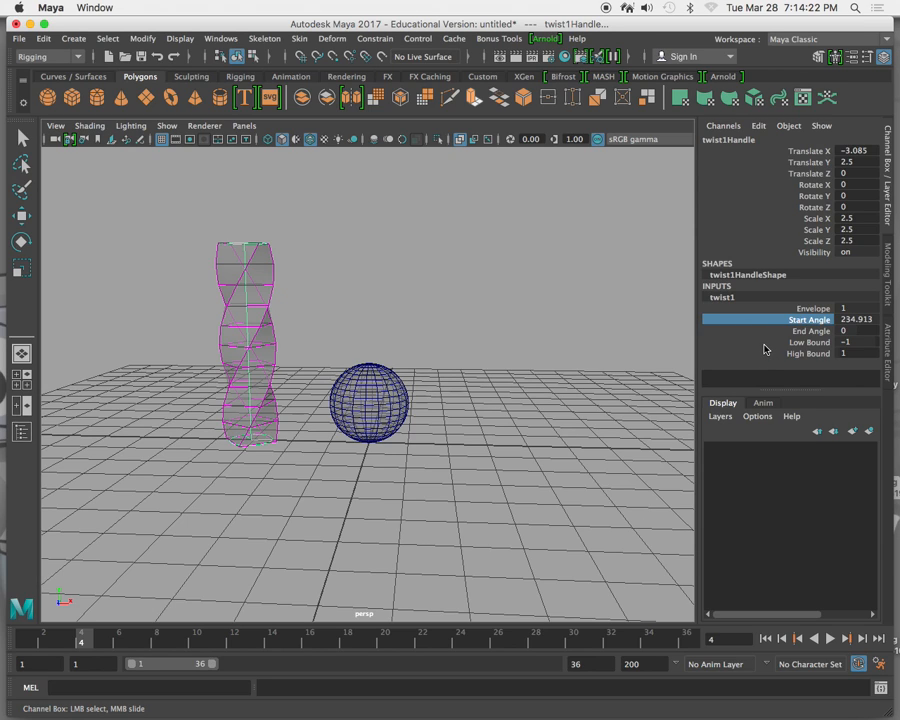
# Set the column's twist deformer Low Bound to 0, then delete the twist handle.
pyautogui.click(808, 342)
pyautogui.moveTo(482, 255)
pyautogui.mouseDown(button='middle')
pyautogui.moveTo(444, 239)
pyautogui.moveTo(371, 246)
pyautogui.moveTo(470, 247)
pyautogui.mouseUp(button='middle')
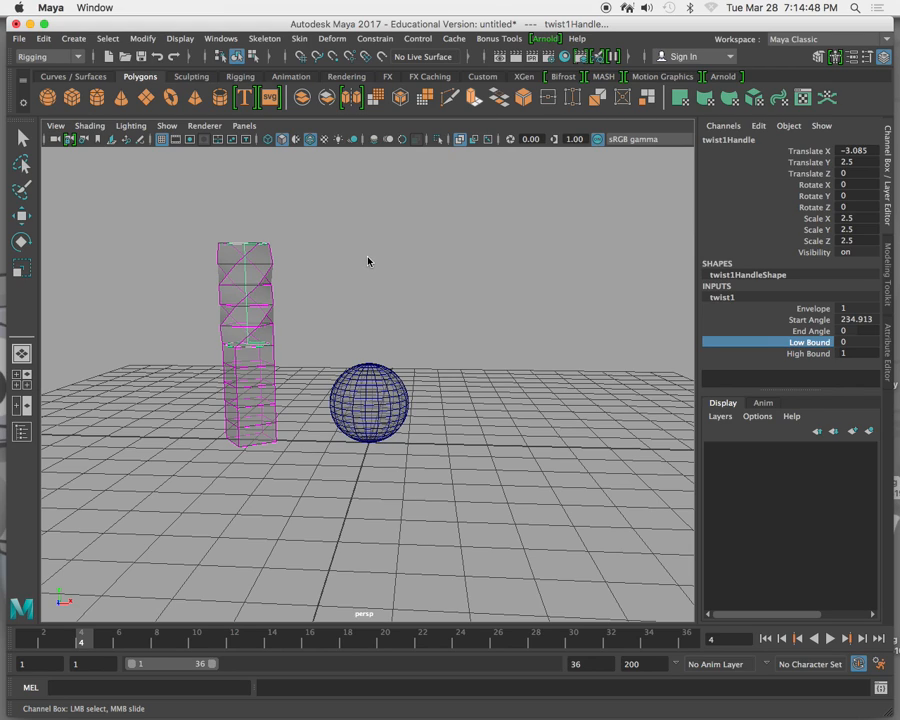
pyautogui.press('Delete')
pyautogui.press('w')
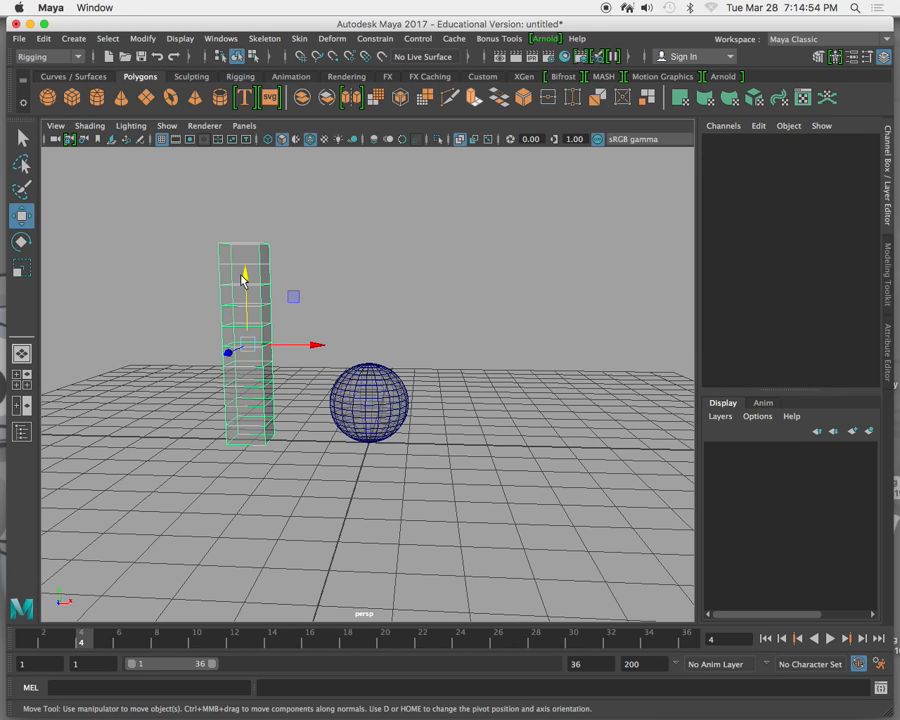
# Select the column and apply a nonlinear Wave deformer to it.
pyautogui.click(245, 277)
pyautogui.click(326, 38)
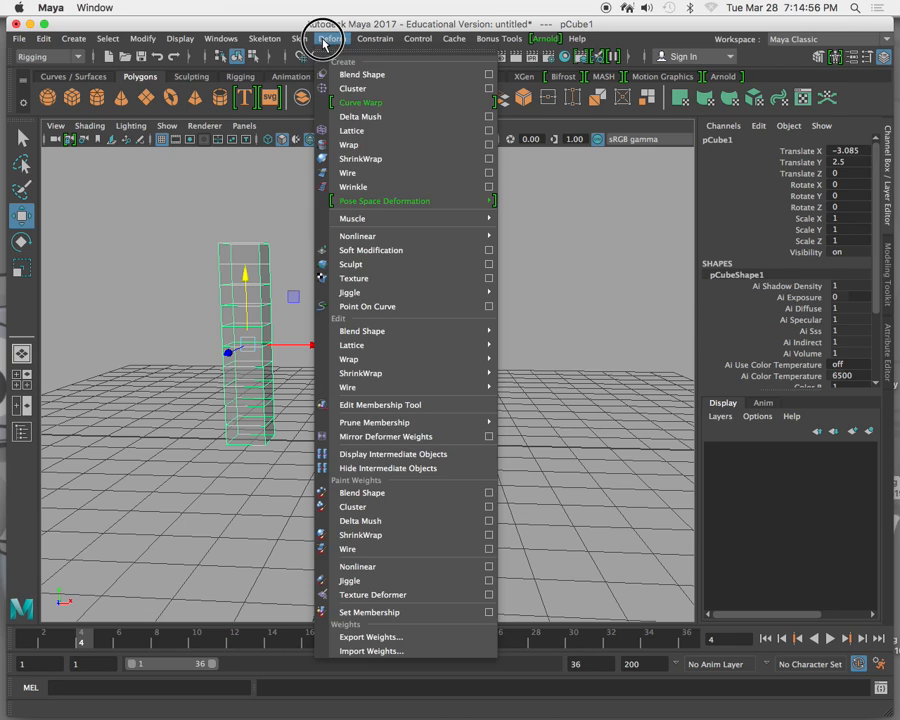
pyautogui.moveTo(398, 236)
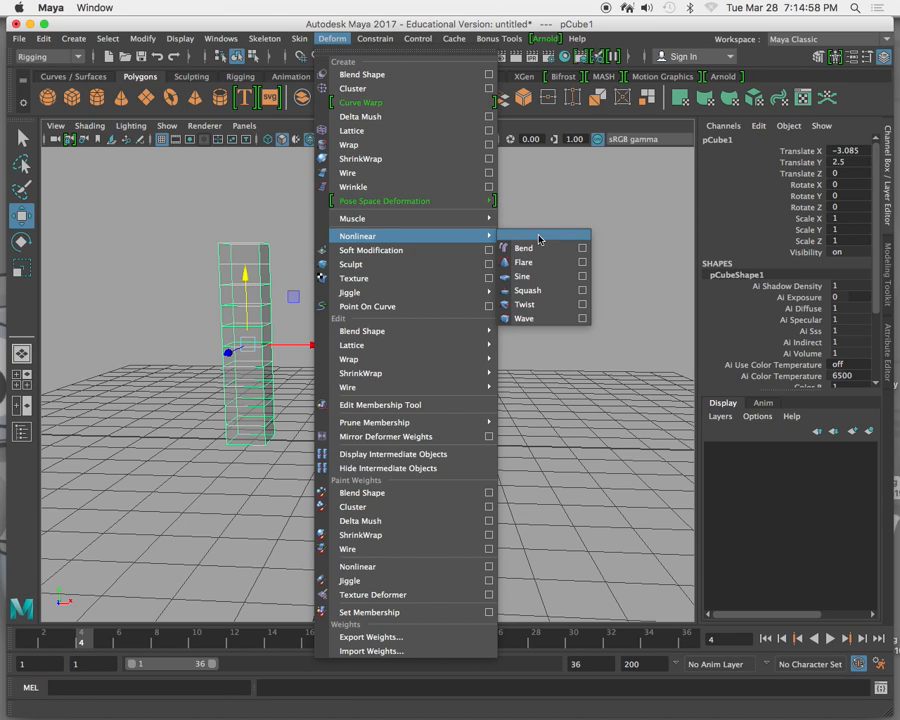
pyautogui.click(556, 320)
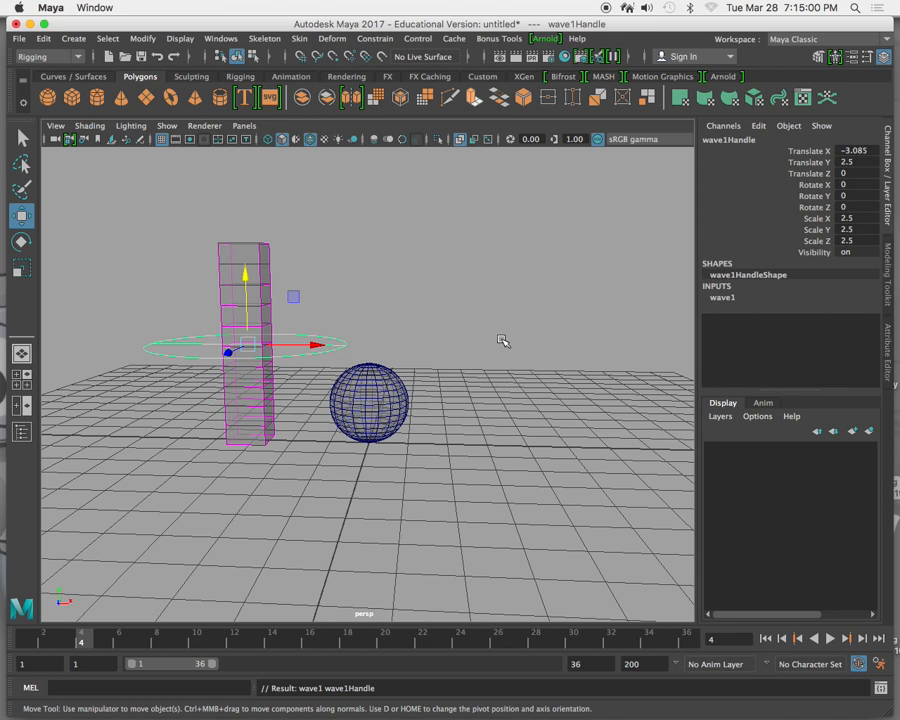
# Adjust the Amplitude of the column's wave deformer, then delete the deformer's handle.
pyautogui.click(722, 297)
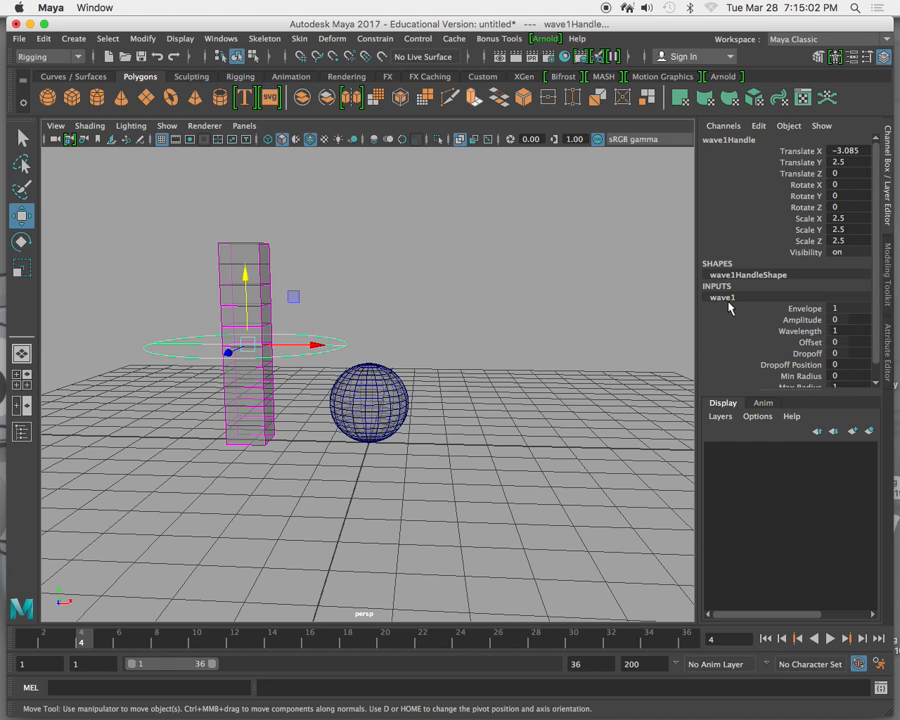
pyautogui.click(785, 320)
pyautogui.moveTo(482, 257)
pyautogui.mouseDown(button='middle')
pyautogui.moveTo(450, 262)
pyautogui.moveTo(470, 257)
pyautogui.mouseUp(button='middle')
pyautogui.moveTo(354, 327); pyautogui.dragTo(299, 353)
pyautogui.press('w')
pyautogui.click(299, 358)
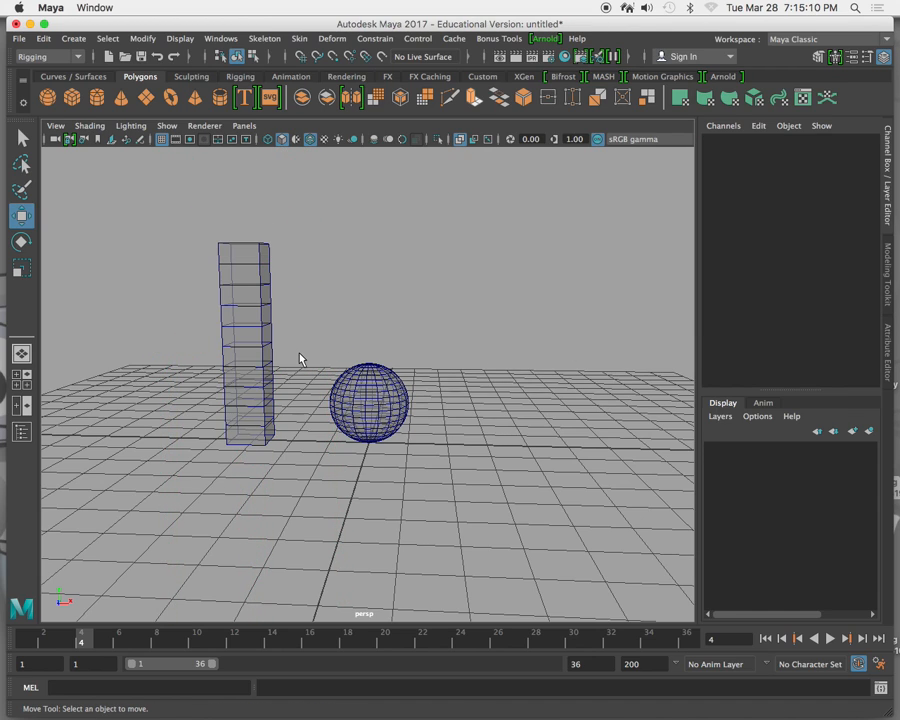
# Select the polygon sphere and apply a nonlinear Wave deformer to it.
pyautogui.click(365, 380)
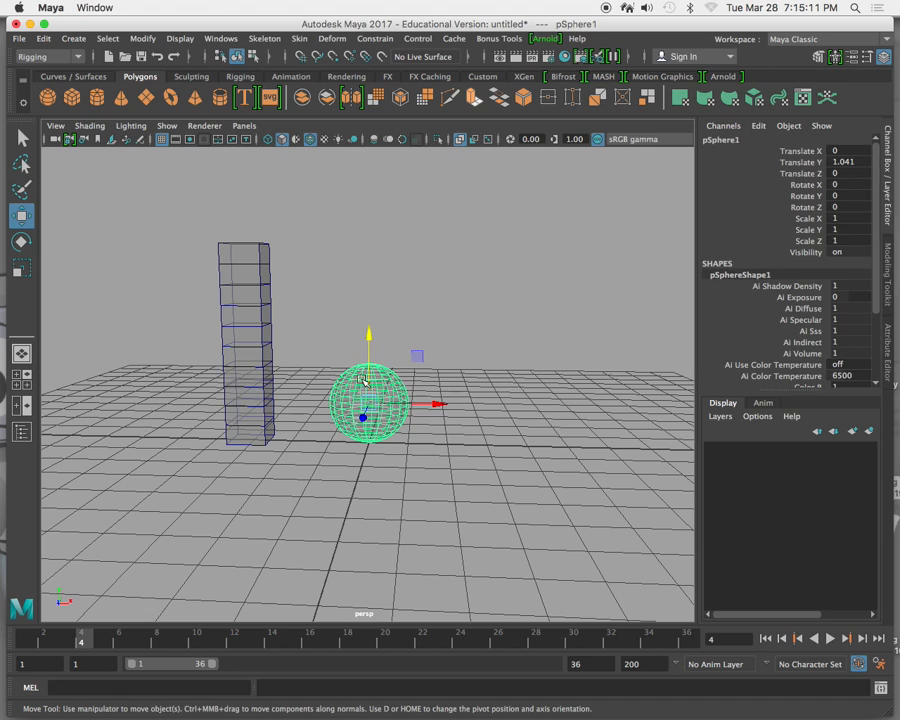
pyautogui.click(331, 40)
pyautogui.moveTo(388, 236)
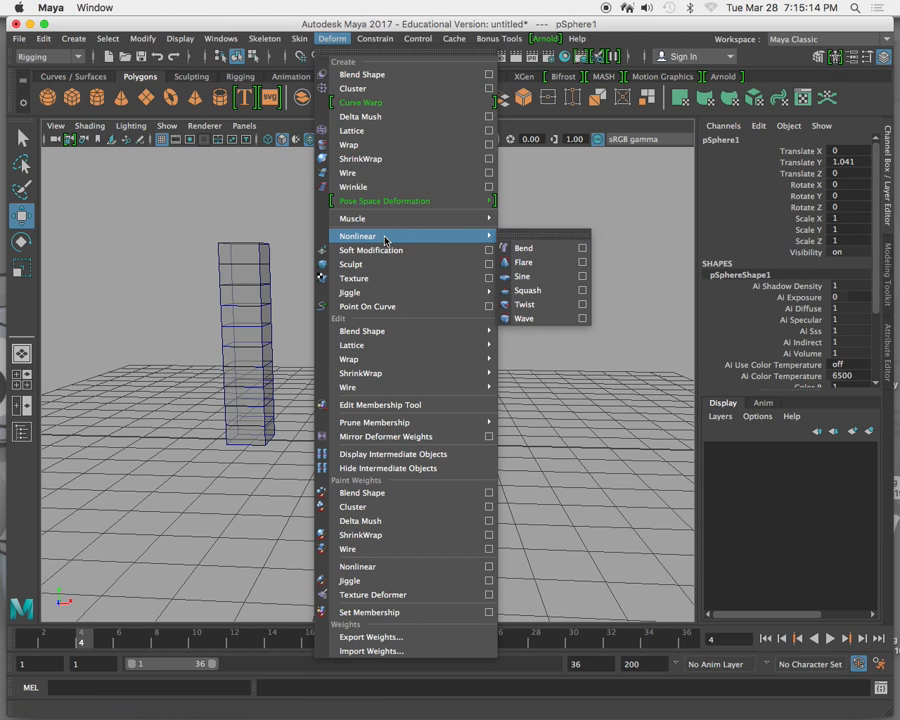
pyautogui.click(531, 320)
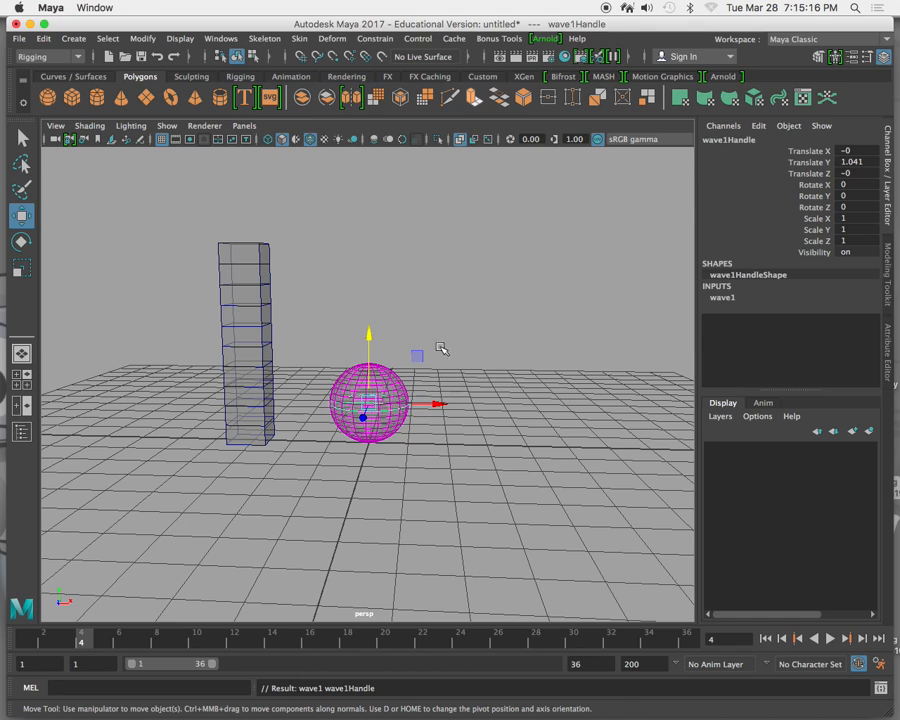
# Raise the Amplitude of the sphere's wave deformer to 0.6.
pyautogui.click(728, 297)
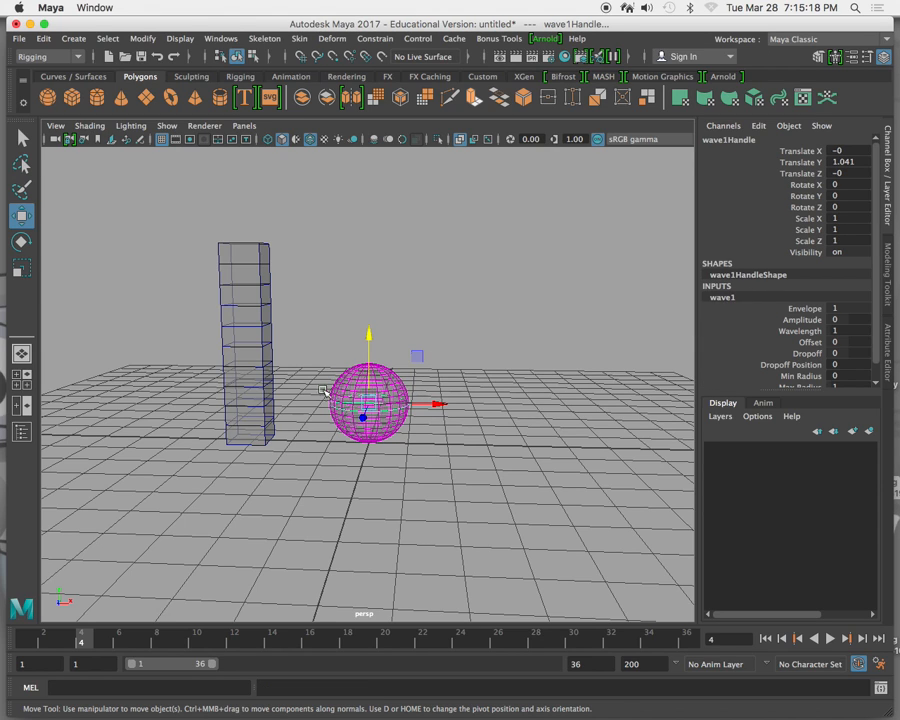
pyautogui.scroll(5, 320, 400)
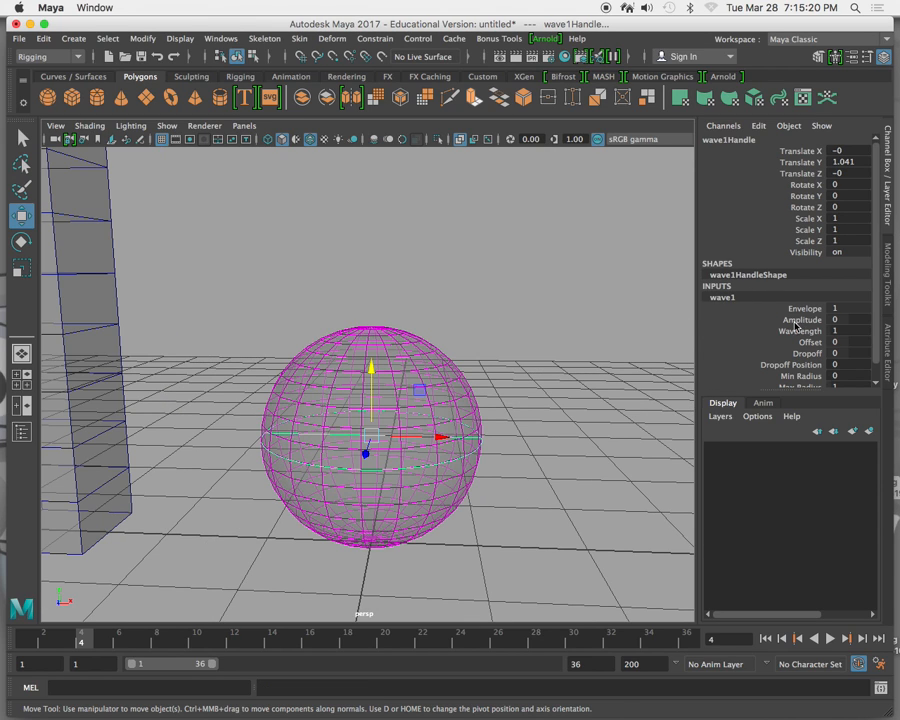
pyautogui.click(754, 320)
pyautogui.moveTo(533, 240); pyautogui.dragTo(536, 234, button='middle')
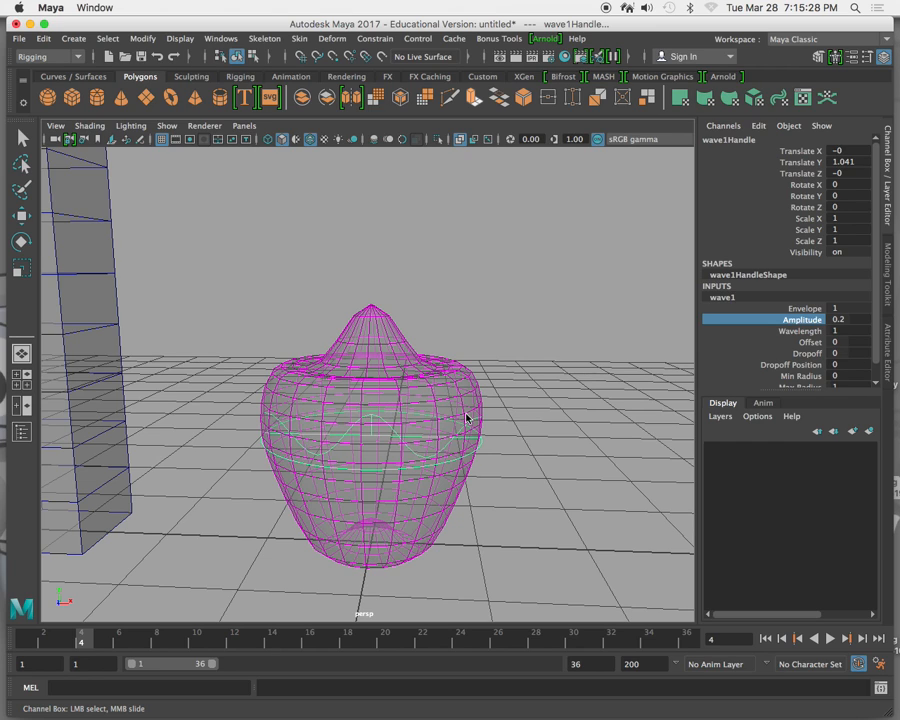
pyautogui.moveTo(443, 395); pyautogui.dragTo(452, 389, button='middle')
pyautogui.keyDown('alt'); pyautogui.moveTo(376, 414); pyautogui.dragTo(476, 405); pyautogui.keyUp('alt')
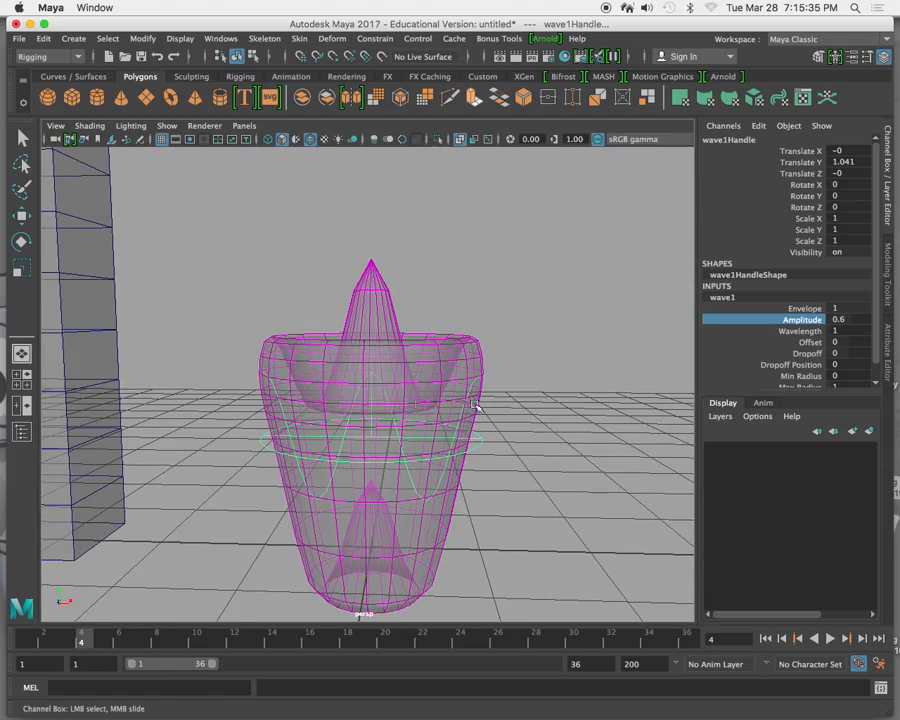
# Vary the Wavelength of the sphere's wave deformer between 0.1 and 1.1, then delete the deformer's handle.
pyautogui.click(780, 332)
pyautogui.moveTo(543, 309)
pyautogui.mouseDown(button='middle')
pyautogui.moveTo(561, 307)
pyautogui.moveTo(535, 314)
pyautogui.mouseUp(button='middle')
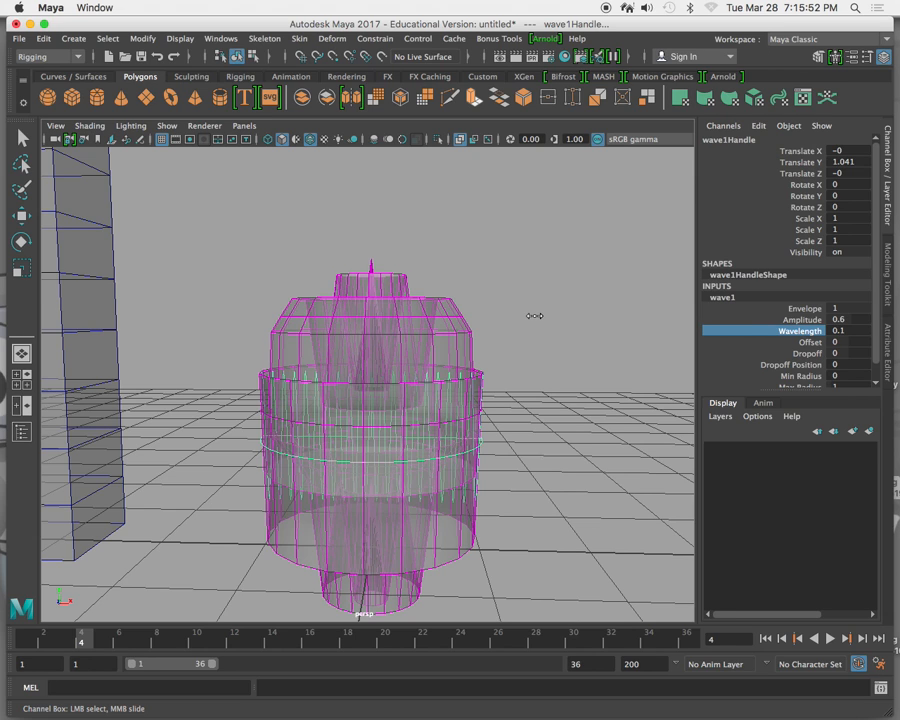
pyautogui.moveTo(535, 316); pyautogui.dragTo(543, 318, button='middle')
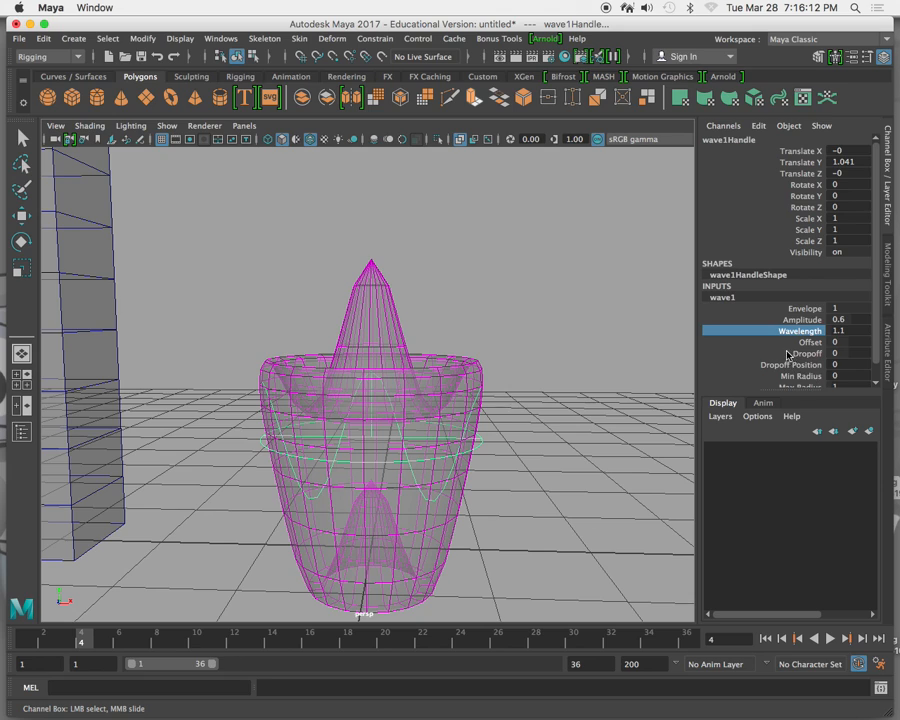
pyautogui.scroll(-3, 601, 322)
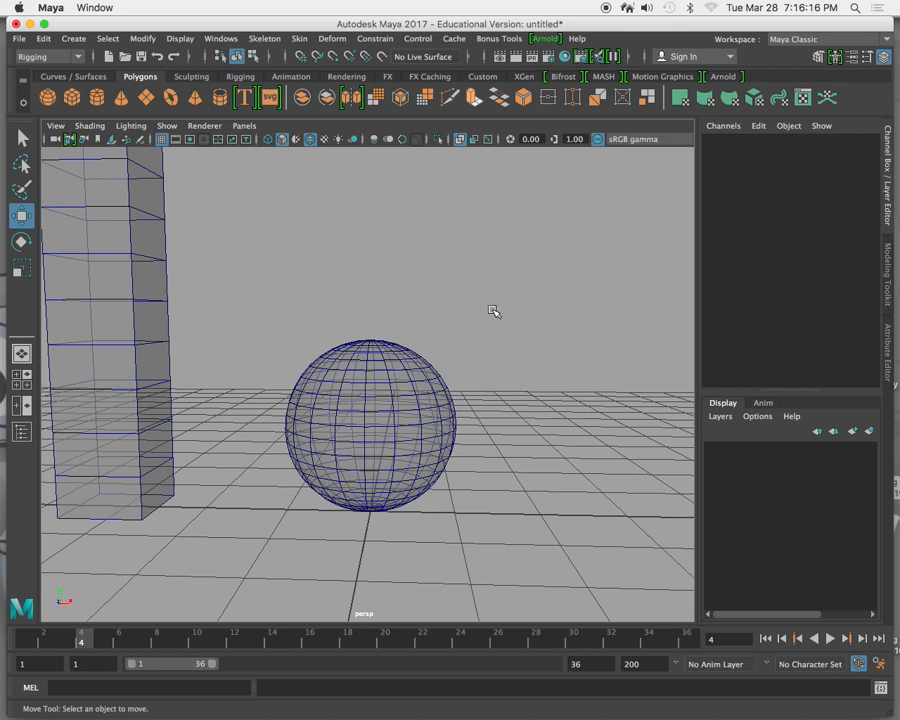
# Select the column and apply a nonlinear Bend deformer to it.
pyautogui.click(361, 395)
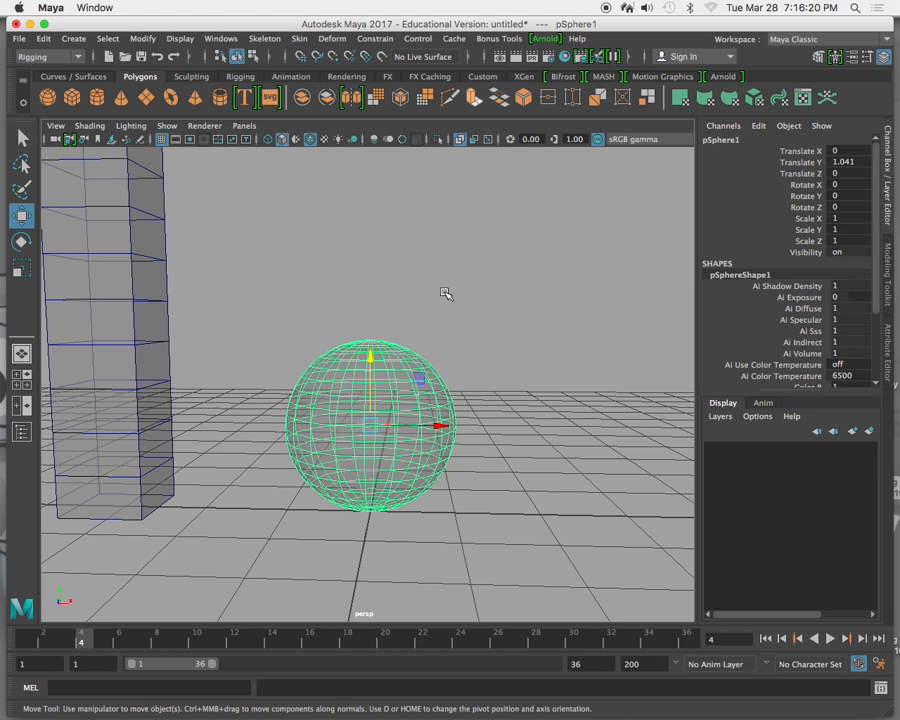
pyautogui.click(133, 263)
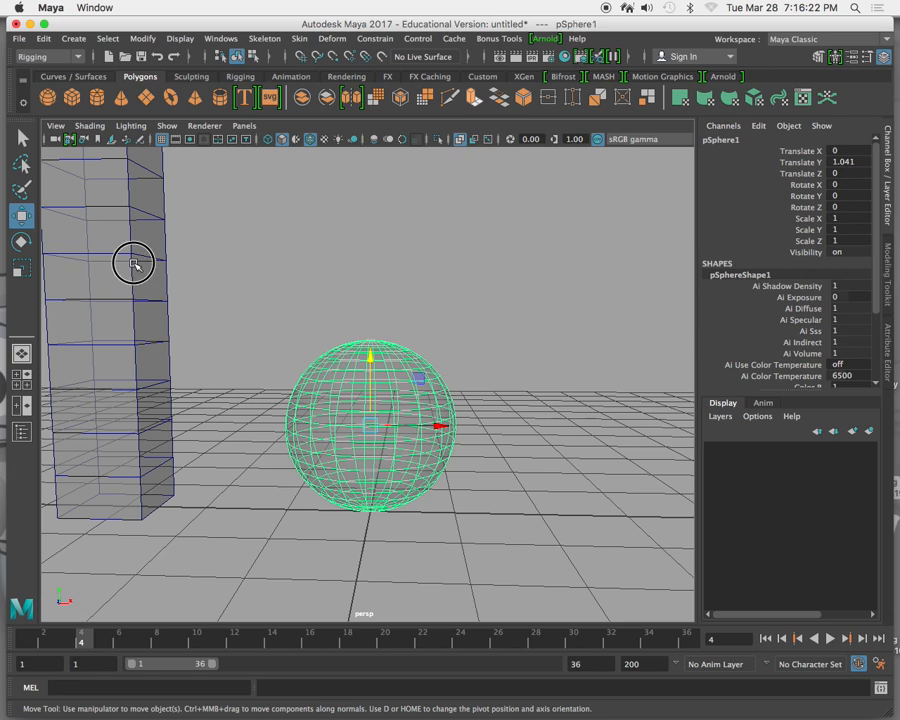
pyautogui.keyDown('alt'); pyautogui.moveTo(335, 258); pyautogui.dragTo(543, 350, button='middle'); pyautogui.keyUp('alt')
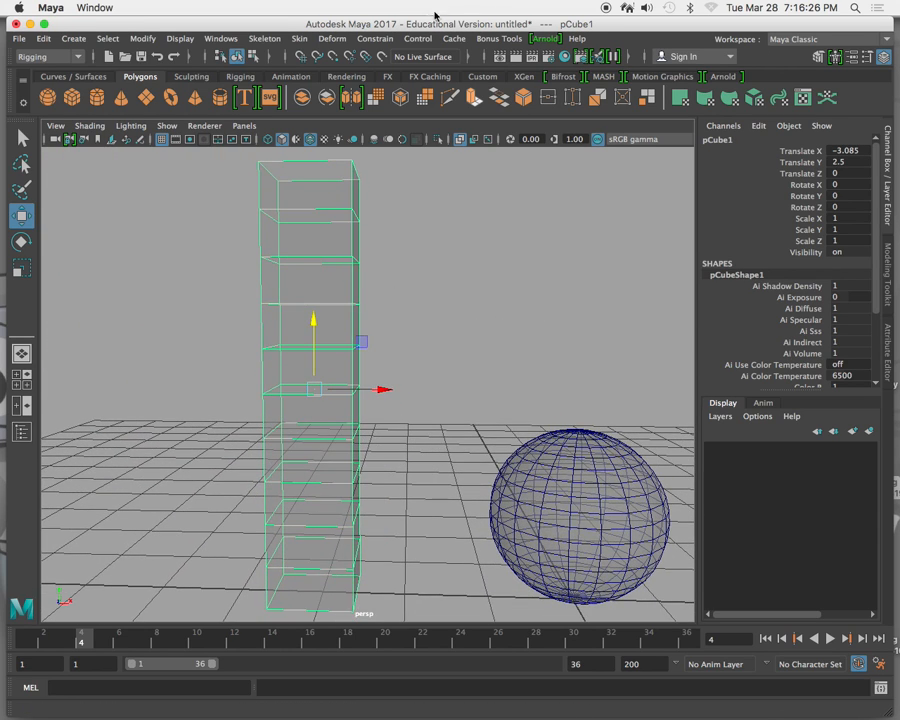
pyautogui.click(331, 40)
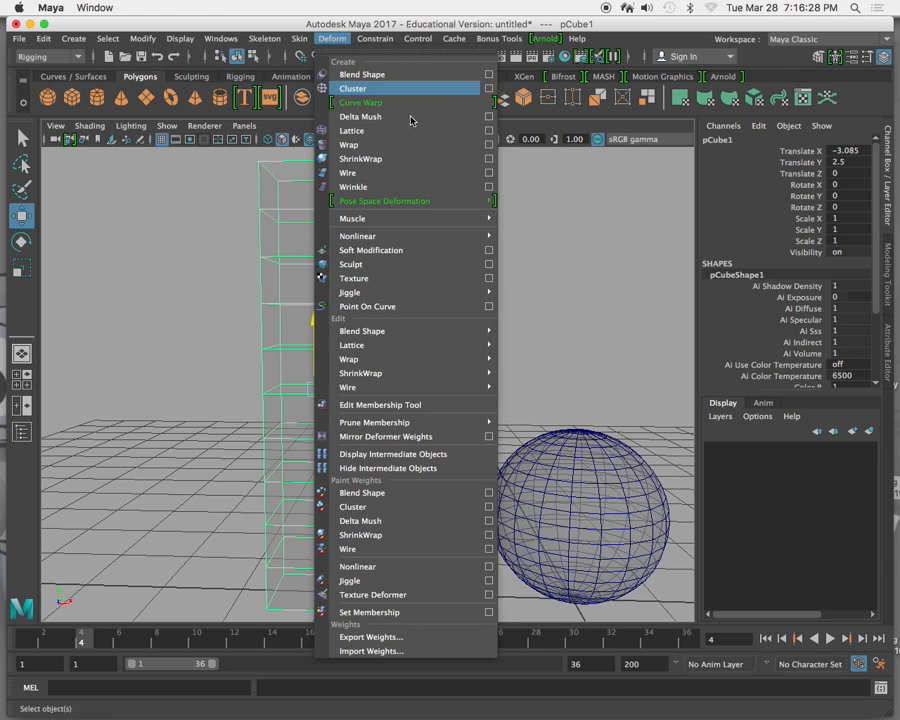
pyautogui.moveTo(421, 237)
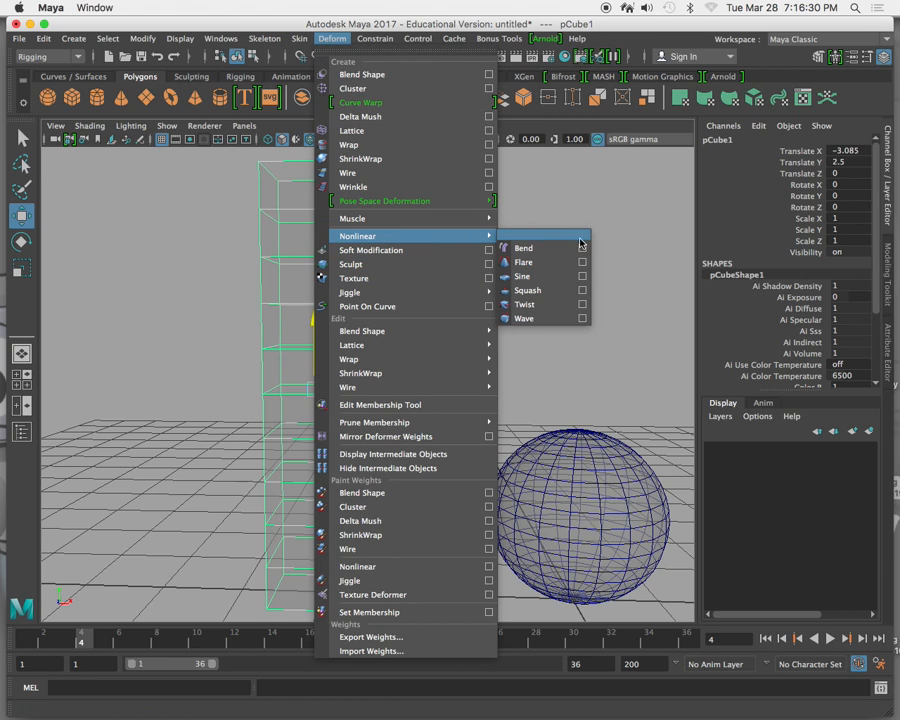
pyautogui.click(522, 248)
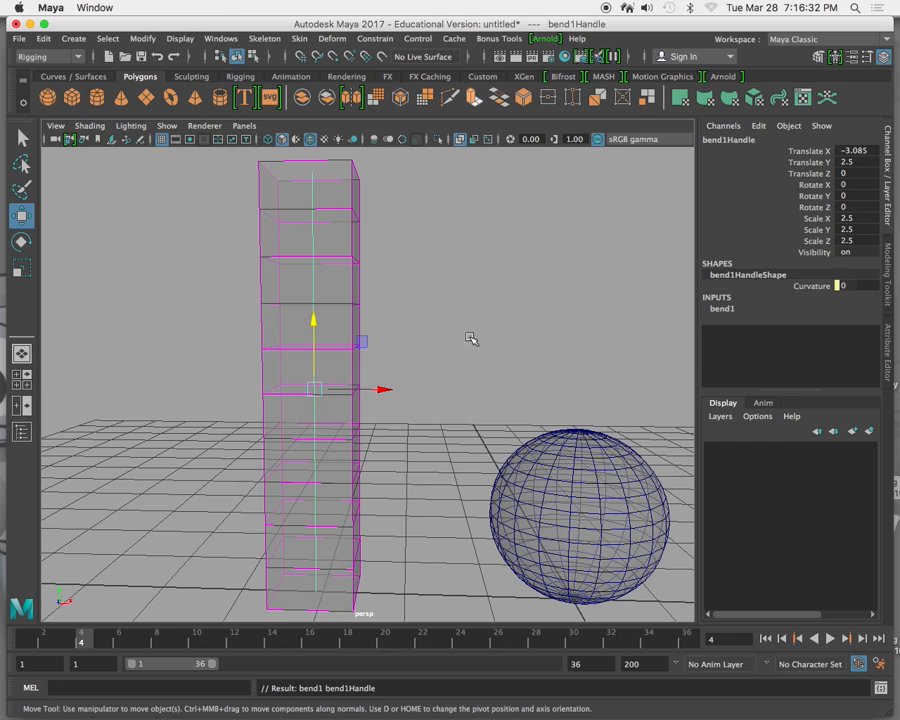
# Set the column's bend deformer Curvature to about 102 and its Low Bound to -0.4.
pyautogui.click(742, 311)
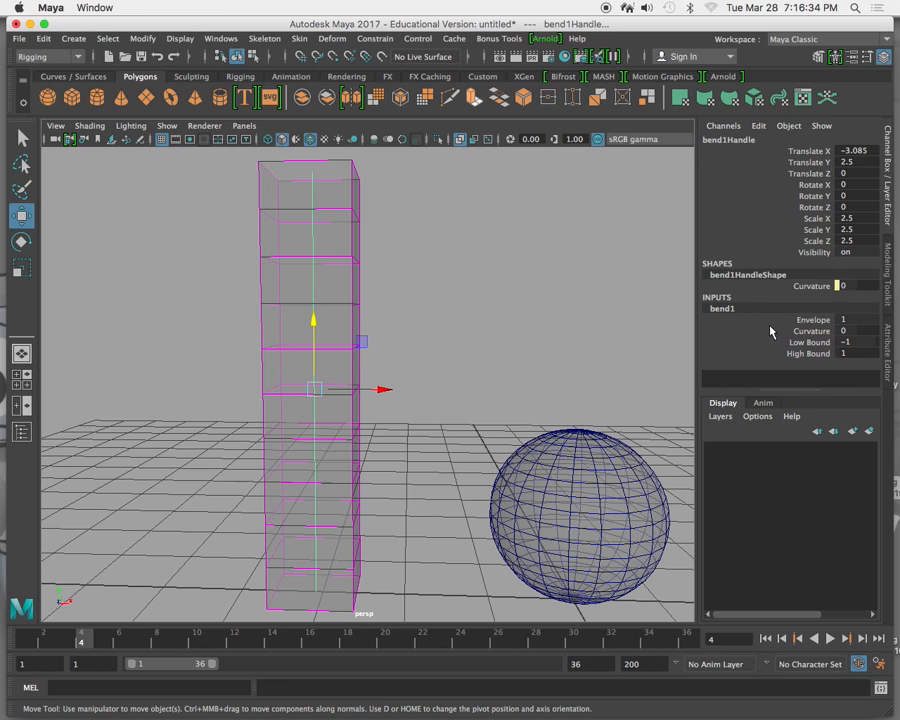
pyautogui.click(764, 331)
pyautogui.moveTo(465, 229); pyautogui.dragTo(655, 270, button='middle')
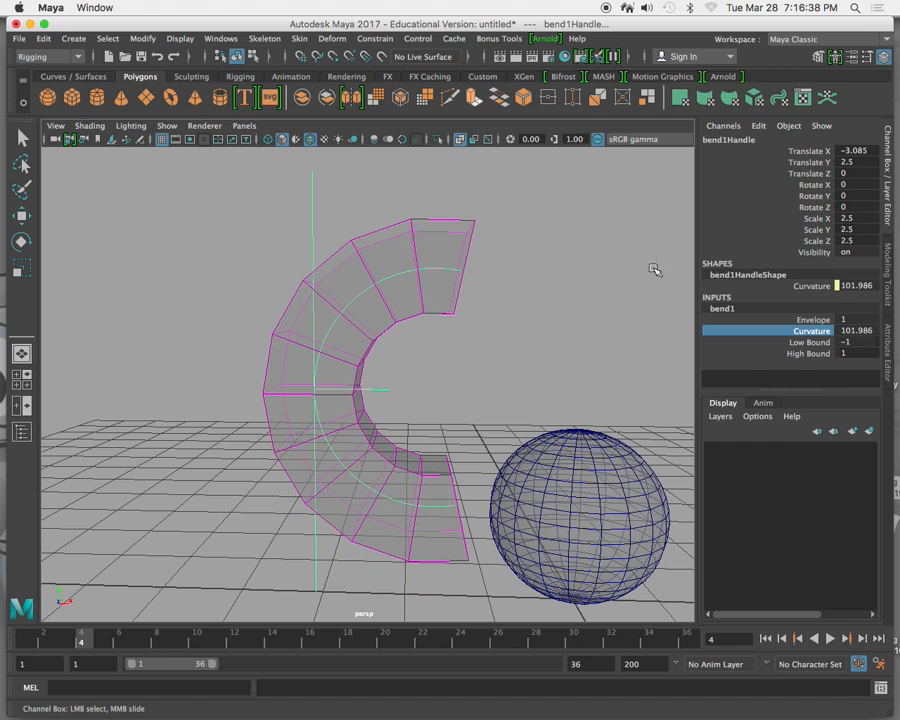
pyautogui.click(762, 343)
pyautogui.moveTo(585, 273)
pyautogui.mouseDown(button='middle')
pyautogui.moveTo(558, 262)
pyautogui.moveTo(571, 271)
pyautogui.mouseUp(button='middle')
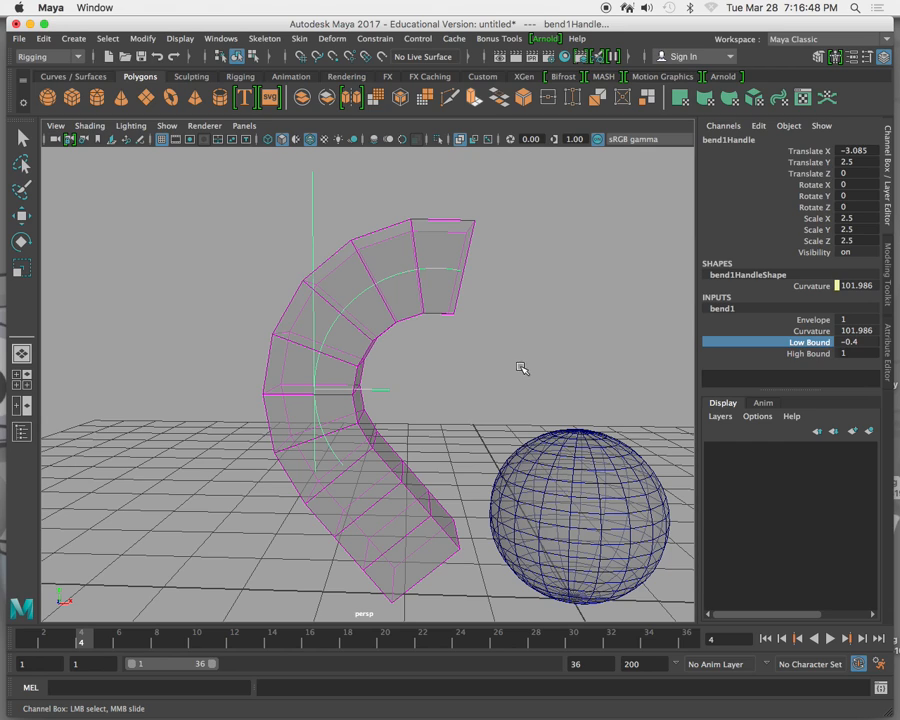
# Parent the bend handle to the column and move the column along X to a Translate X of about -3.243.
pyautogui.click(355, 249)
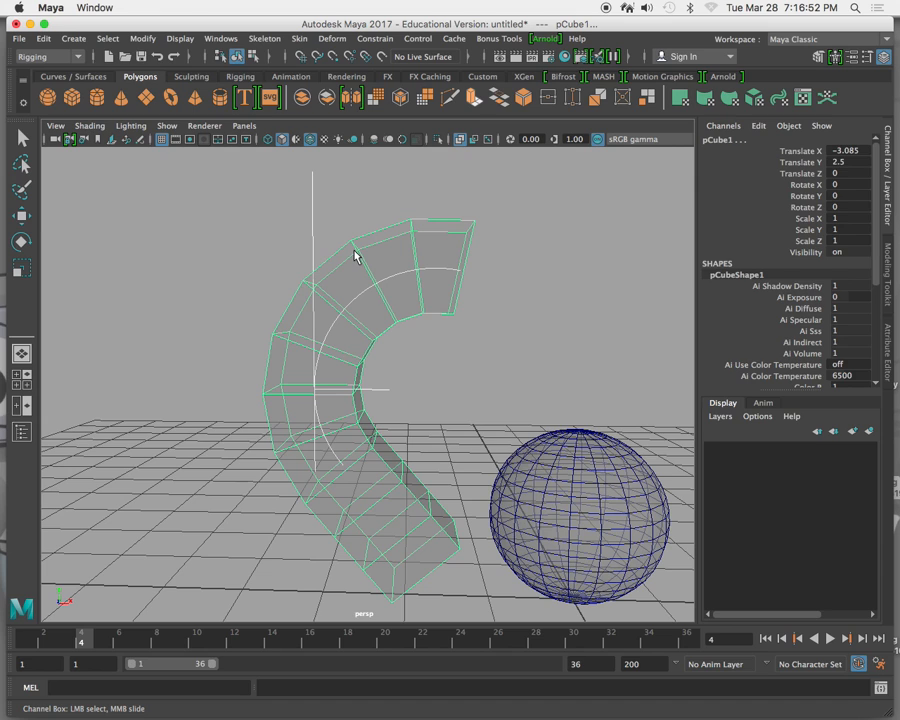
pyautogui.press('super+z')
pyautogui.click(426, 312)
pyautogui.moveTo(383, 388)
pyautogui.mouseDown()
pyautogui.moveTo(237, 378)
pyautogui.moveTo(369, 388)
pyautogui.mouseUp()
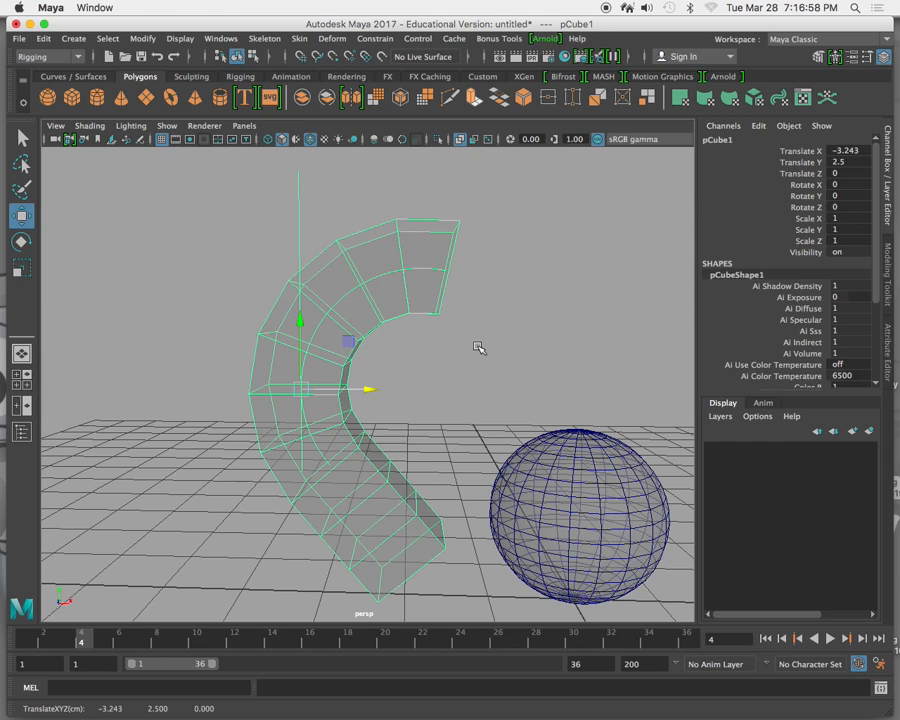
# Undo the column's last move along X and select the column again.
pyautogui.press('z')
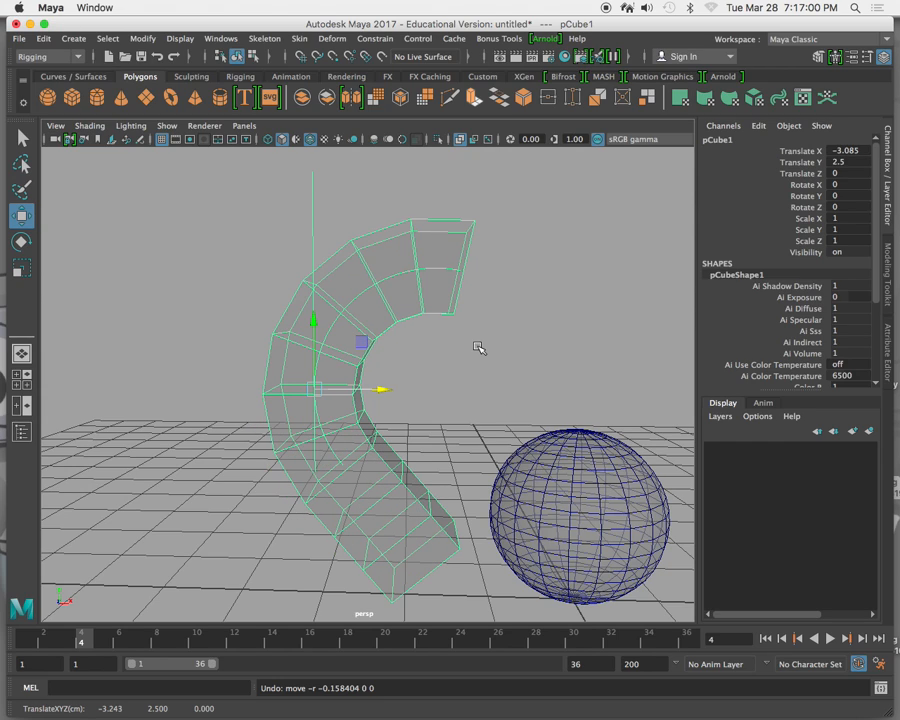
pyautogui.press('z')
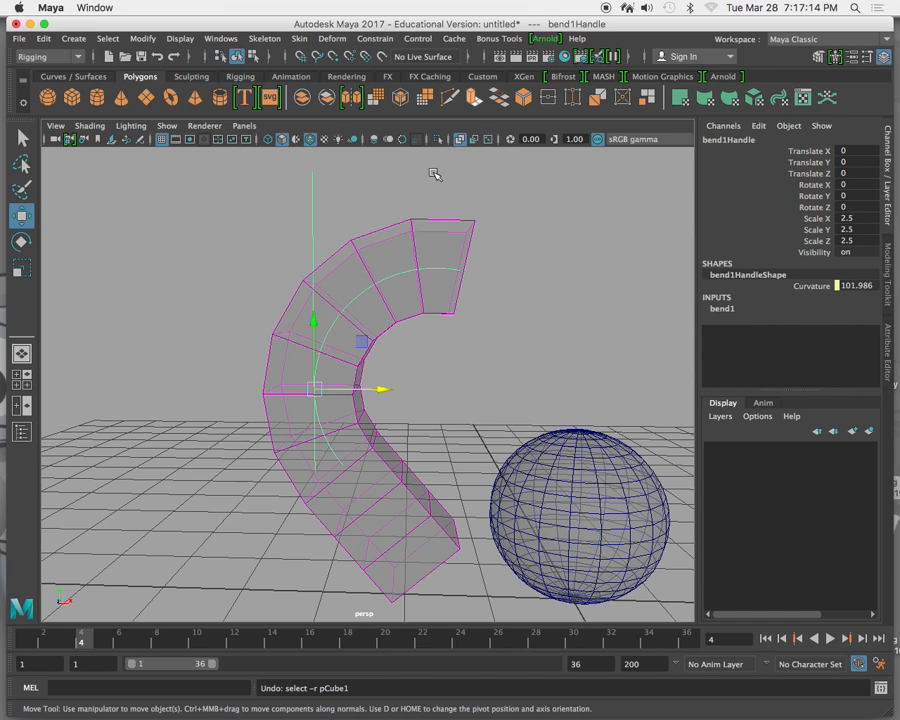
pyautogui.click(416, 235)
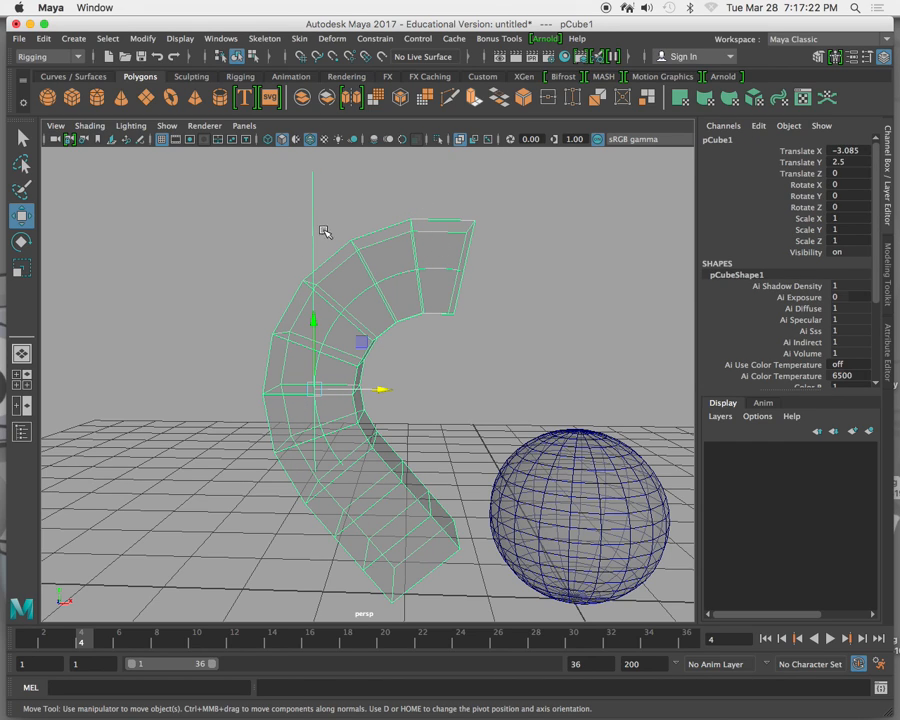
pyautogui.click(405, 228)
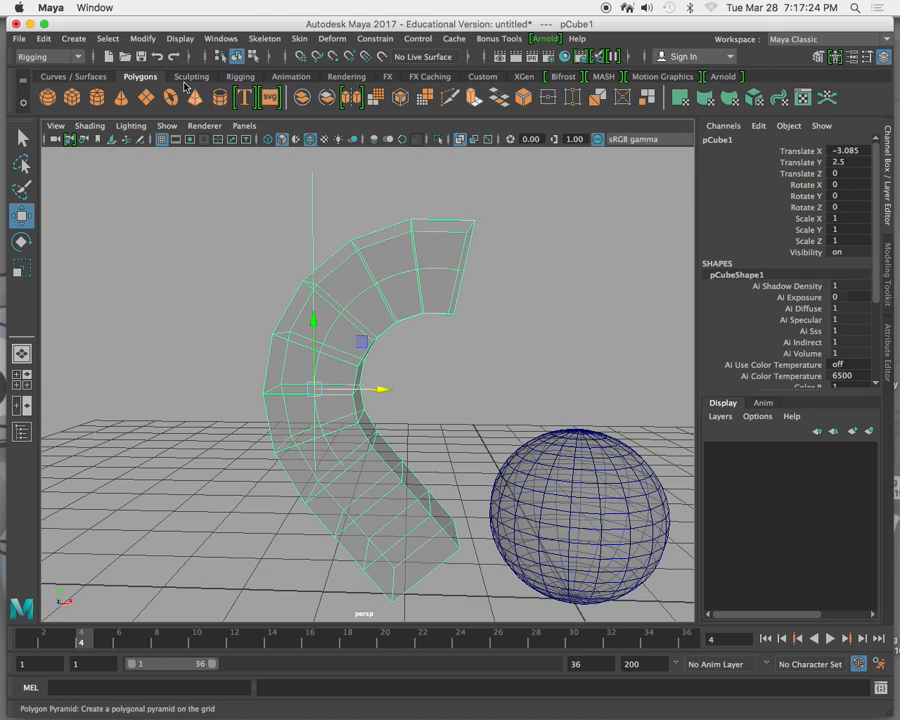
# Try Freeze Transformations on the deformed column and undo it.
pyautogui.click(142, 40)
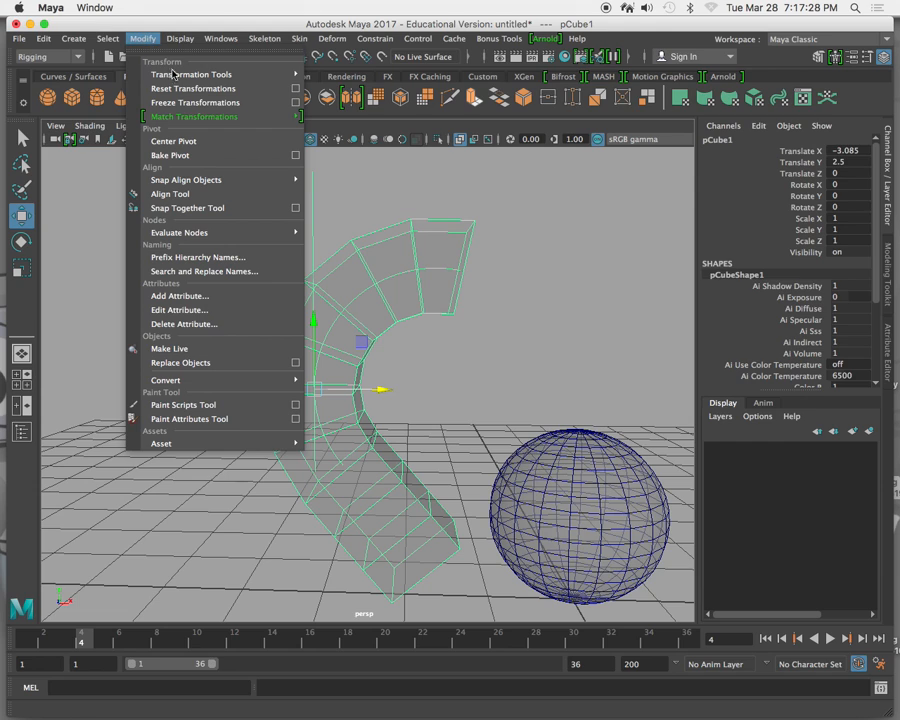
pyautogui.click(182, 102)
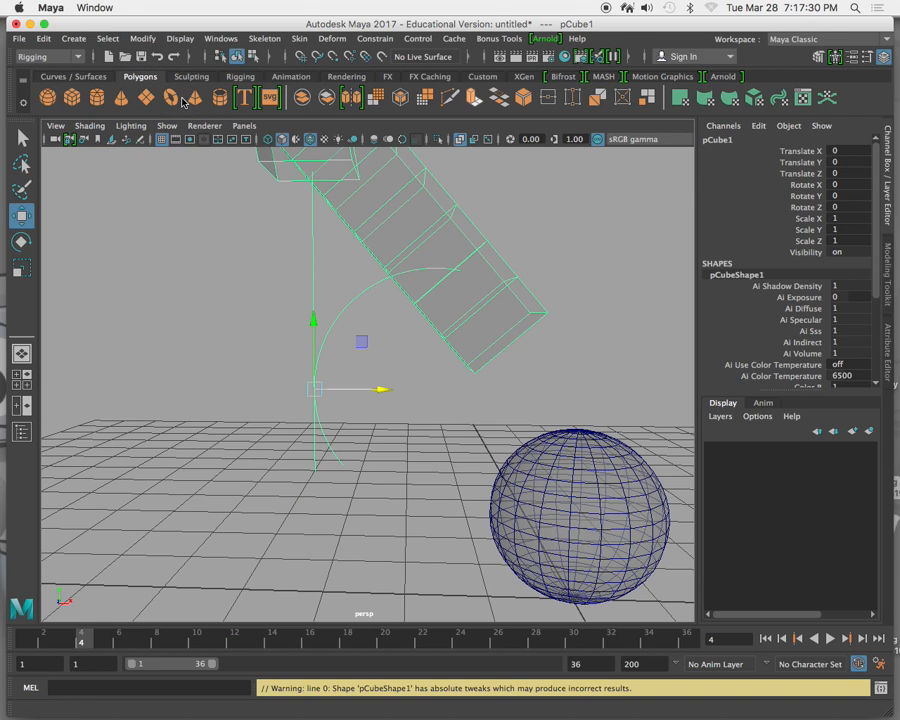
pyautogui.hotkey('ctrl', 'z')
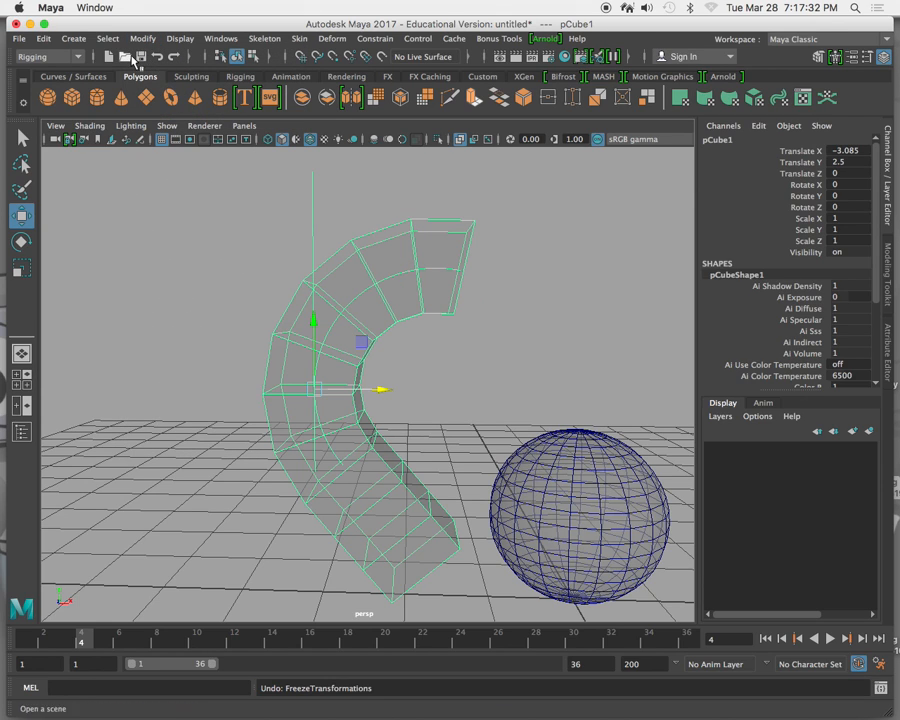
# Delete the column's history and move the column to about -3.502, 3.199, -0.099.
pyautogui.click(77, 40)
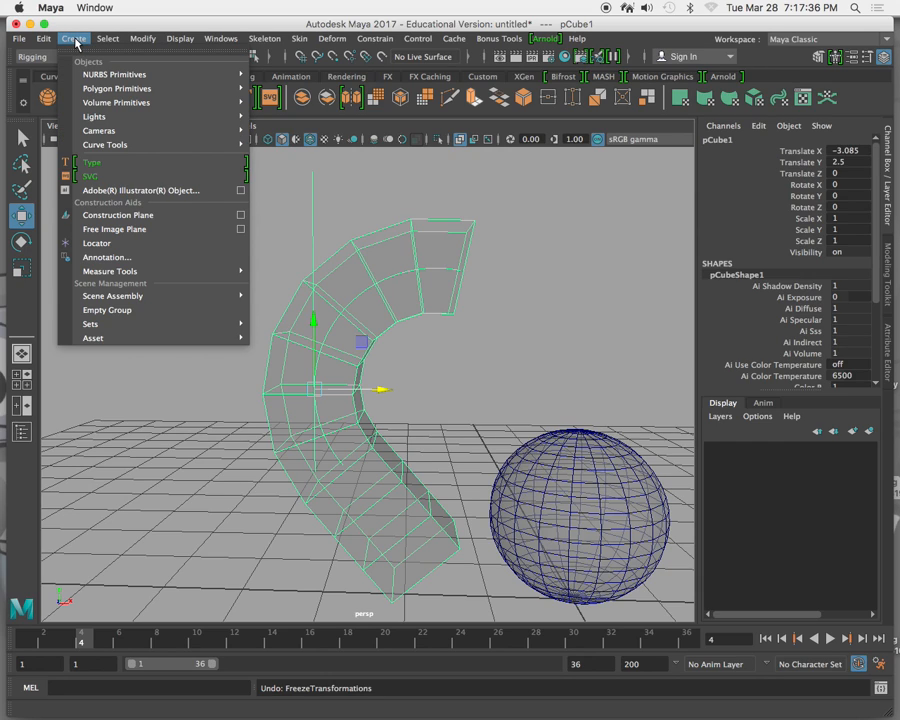
pyautogui.moveTo(106, 42)
pyautogui.moveTo(44, 42)
pyautogui.moveTo(74, 204)
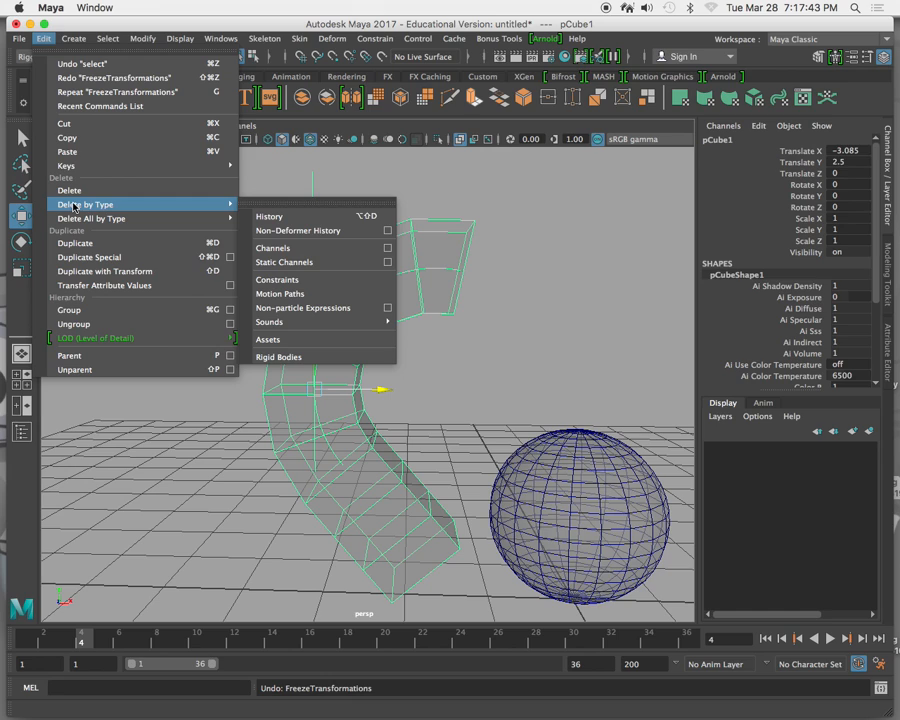
pyautogui.click(287, 218)
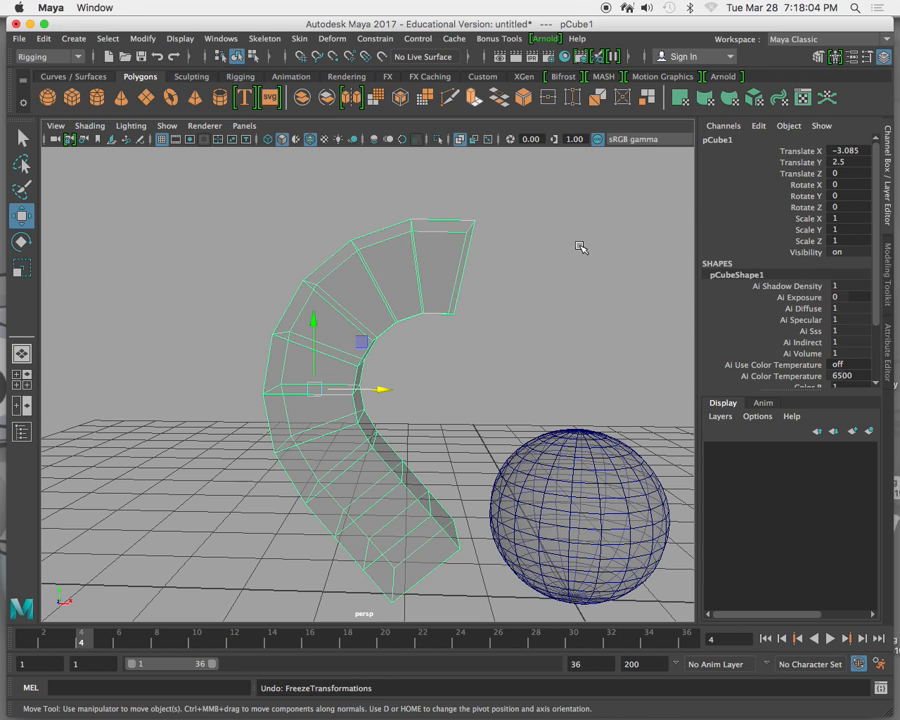
pyautogui.moveTo(387, 393); pyautogui.dragTo(278, 332)
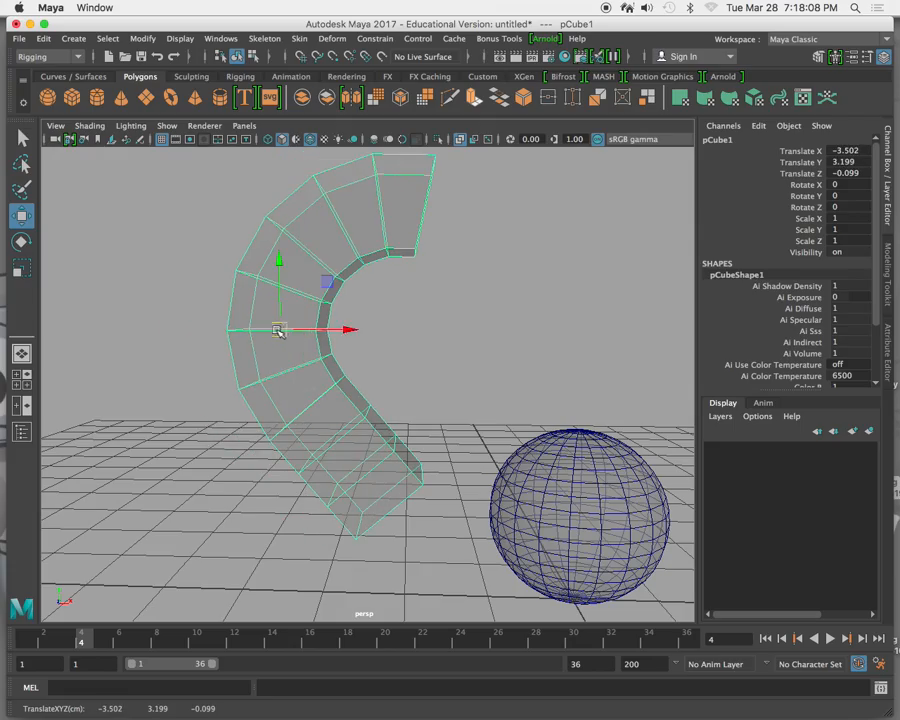
pyautogui.keyDown('alt'); pyautogui.moveTo(342, 331); pyautogui.dragTo(305, 335); pyautogui.keyUp('alt')
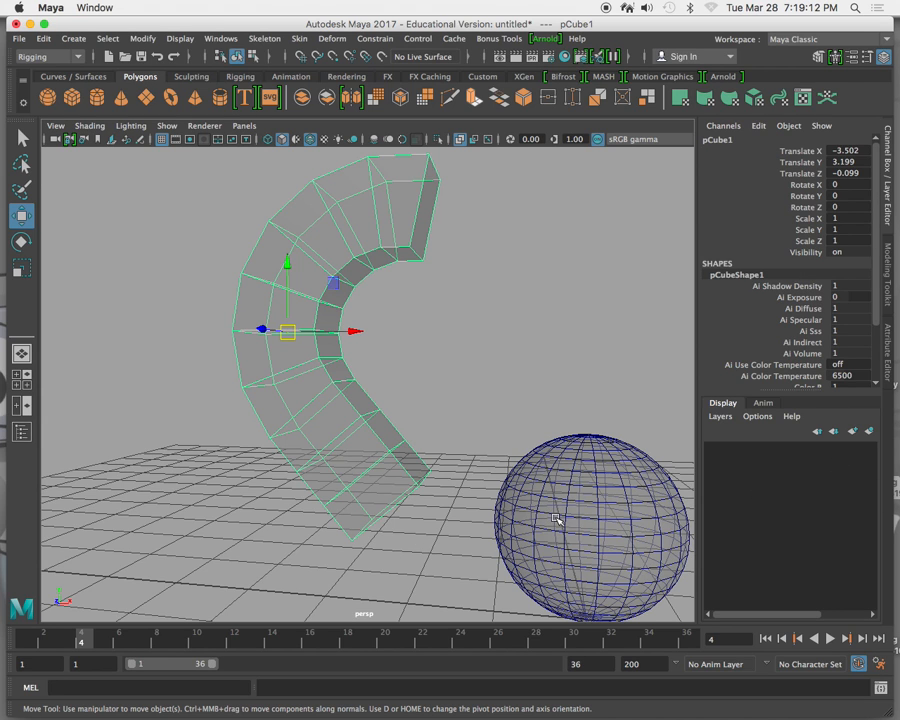
# Select the sphere and apply a nonlinear Flare deformer to it.
pyautogui.keyDown('alt'); pyautogui.moveTo(556, 513); pyautogui.dragTo(402, 396, button='middle'); pyautogui.keyUp('alt')
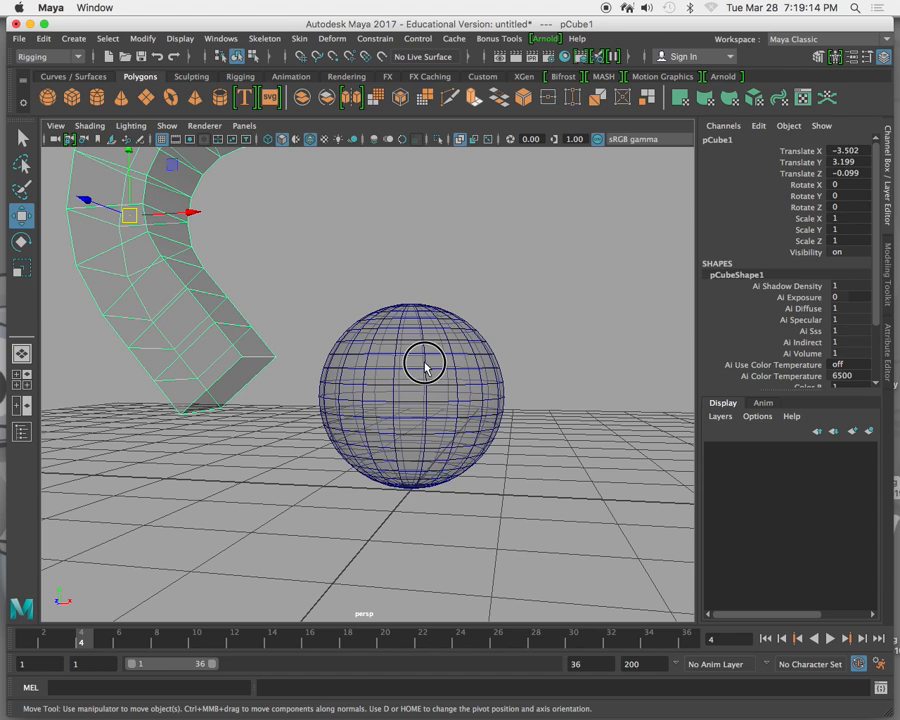
pyautogui.click(405, 392)
pyautogui.keyDown('alt'); pyautogui.moveTo(393, 258); pyautogui.dragTo(384, 330); pyautogui.keyUp('alt')
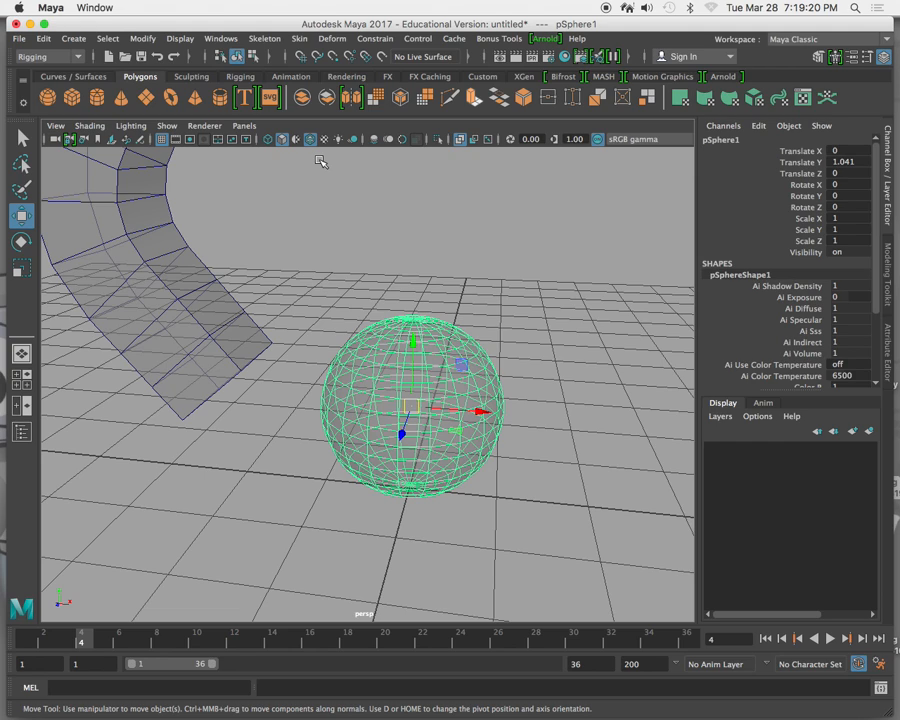
pyautogui.click(332, 38)
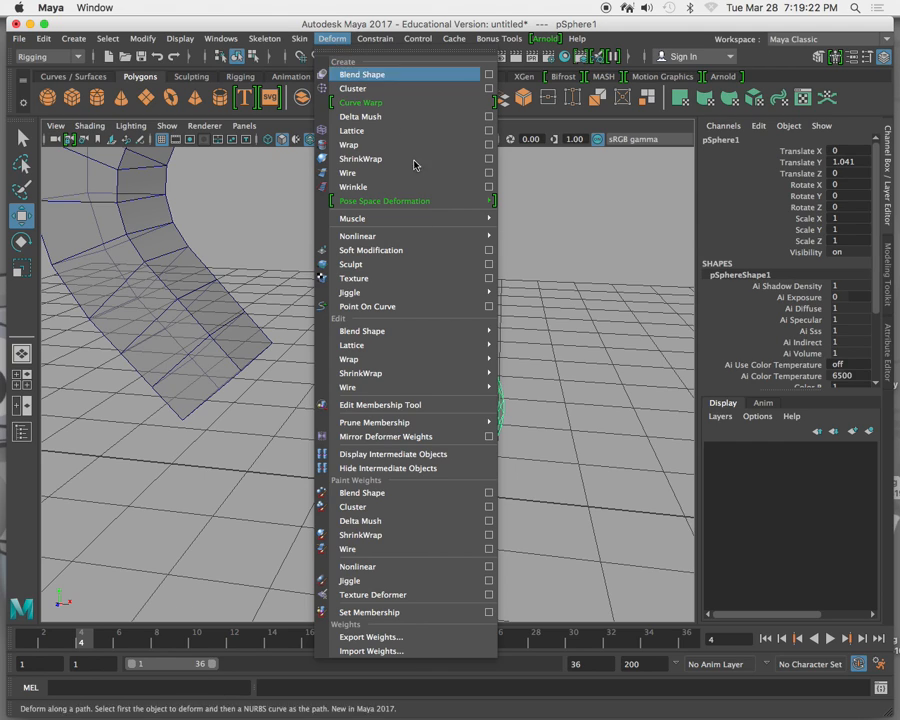
pyautogui.moveTo(426, 236)
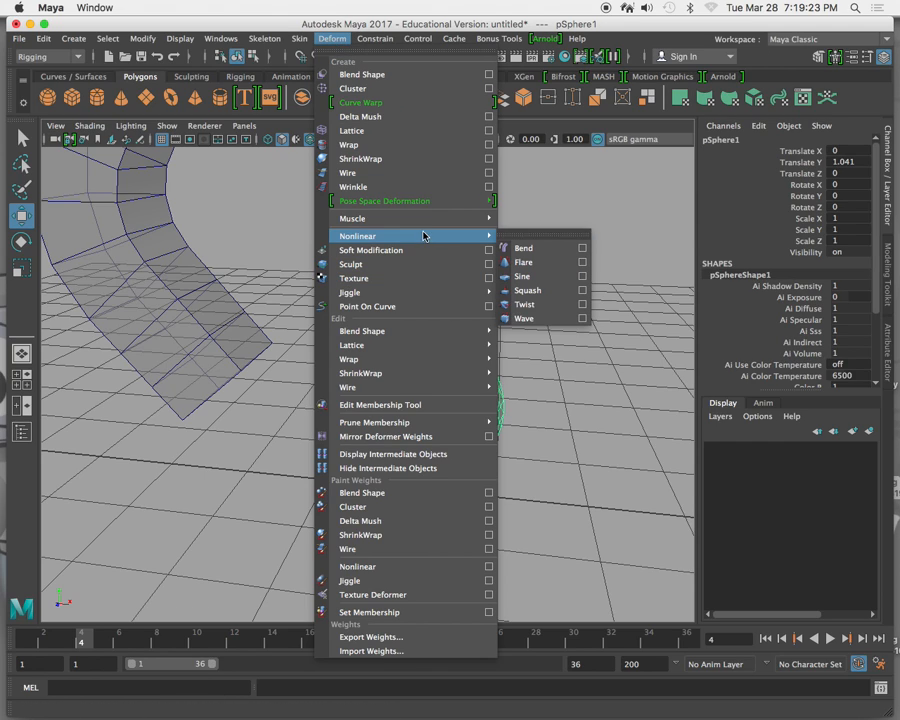
pyautogui.click(564, 264)
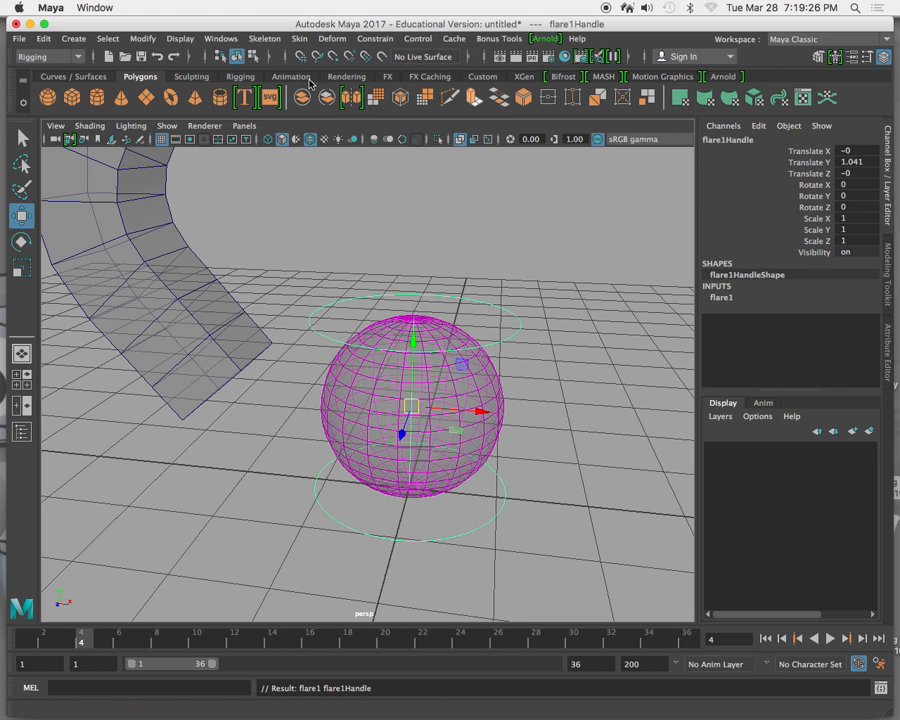
# Try to apply a nonlinear Squash deformer with the flare handle selected.
pyautogui.click(332, 38)
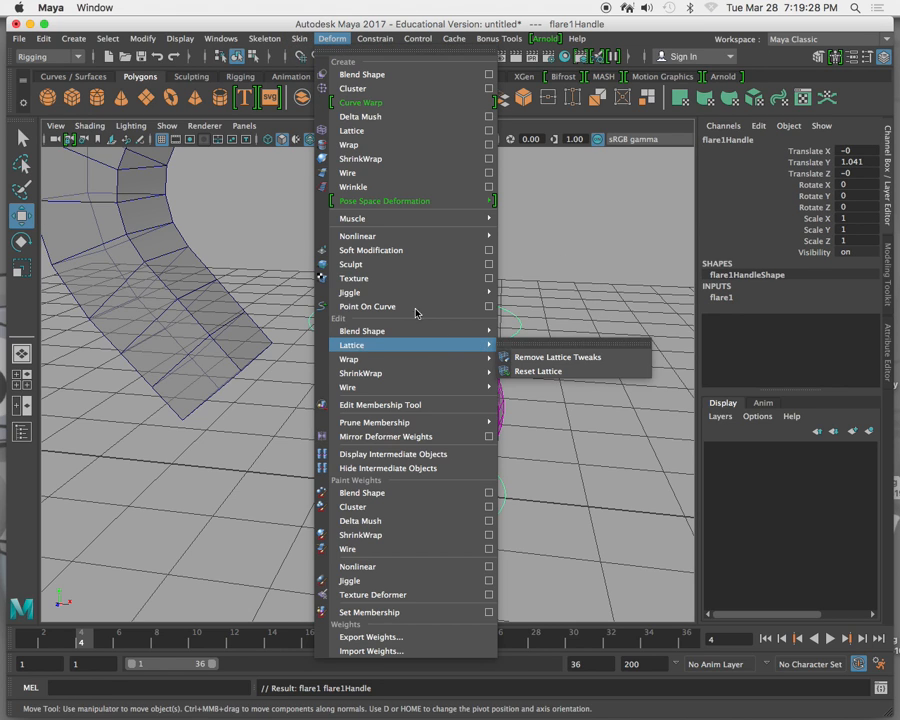
pyautogui.moveTo(424, 237)
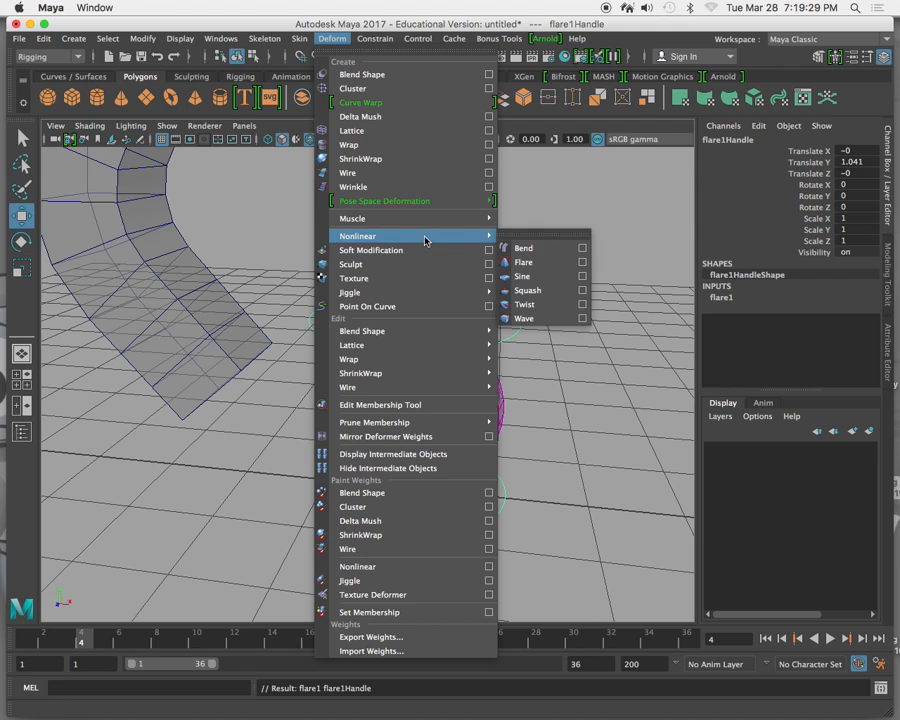
pyautogui.click(543, 292)
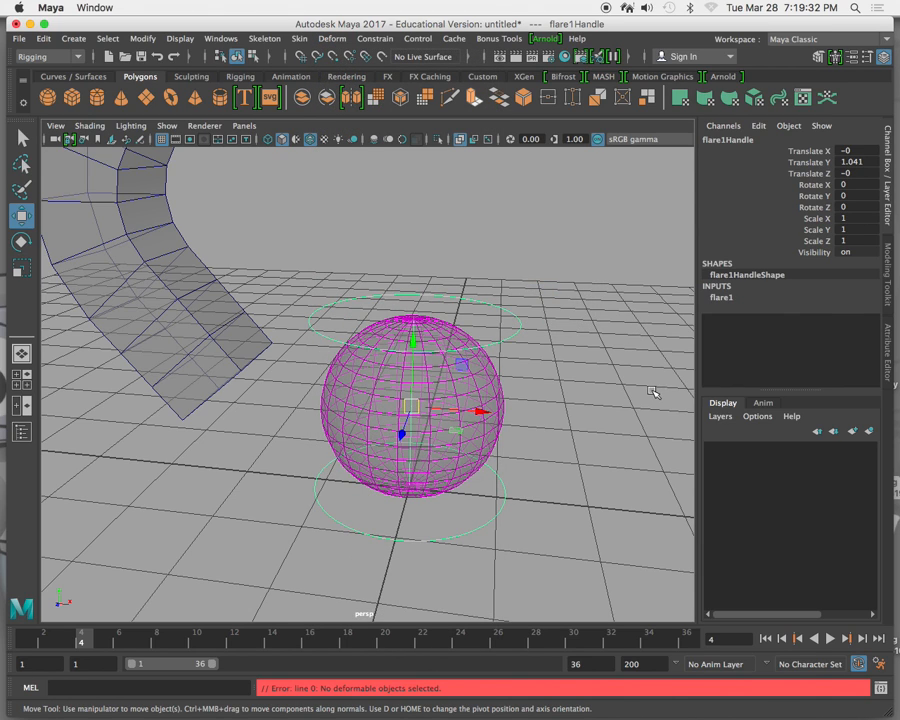
# Select the sphere and add a nonlinear Squash deformer to it.
pyautogui.click(485, 373)
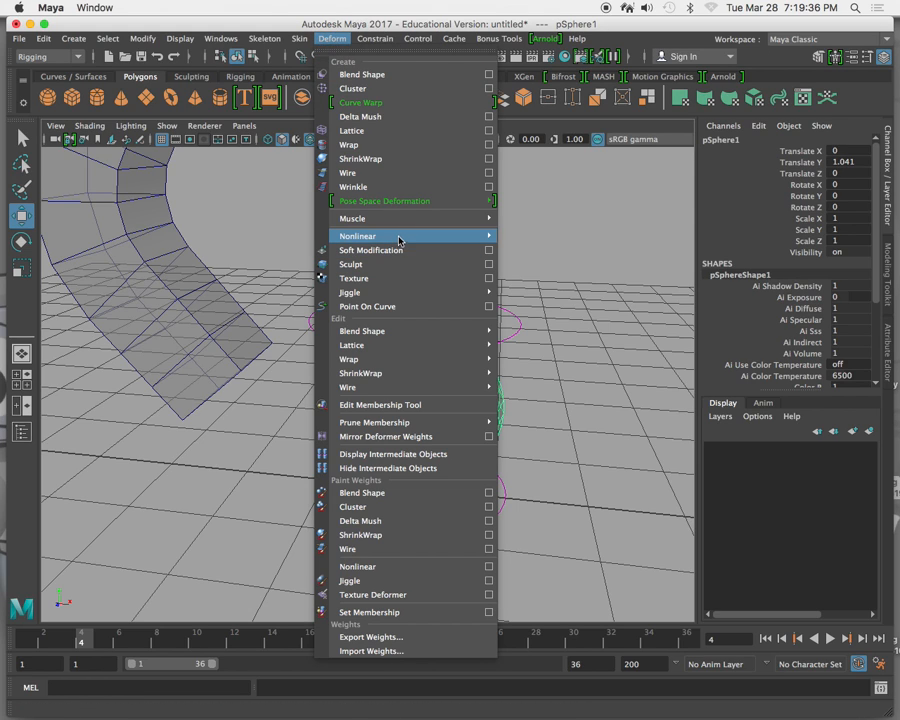
pyautogui.moveTo(400, 237)
pyautogui.click(555, 297)
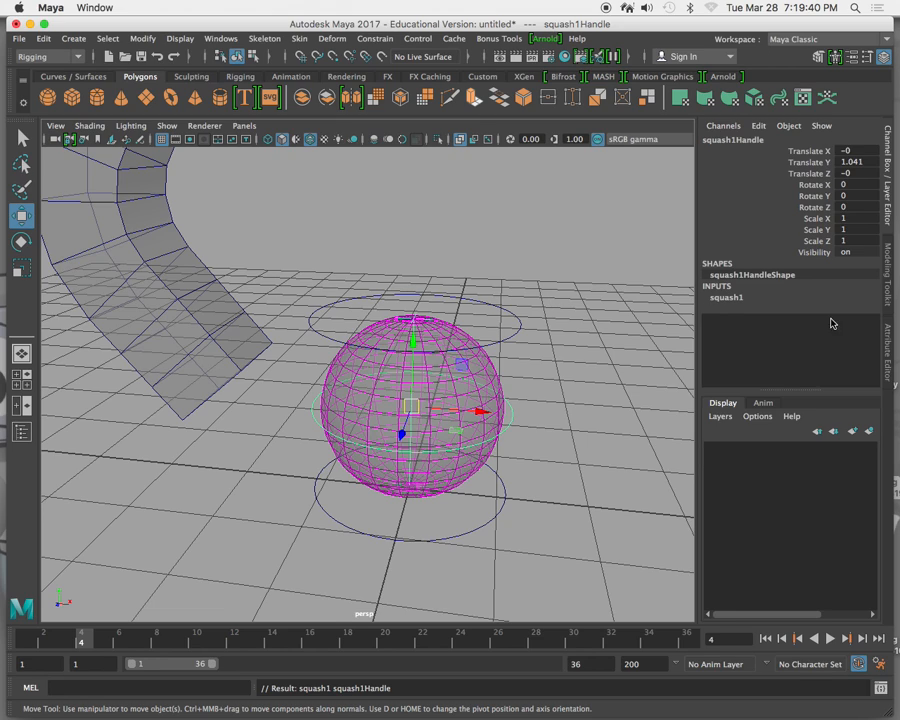
# Select the sphere's flare handle and set its Start Flare X to about 2.1.
pyautogui.click(517, 414)
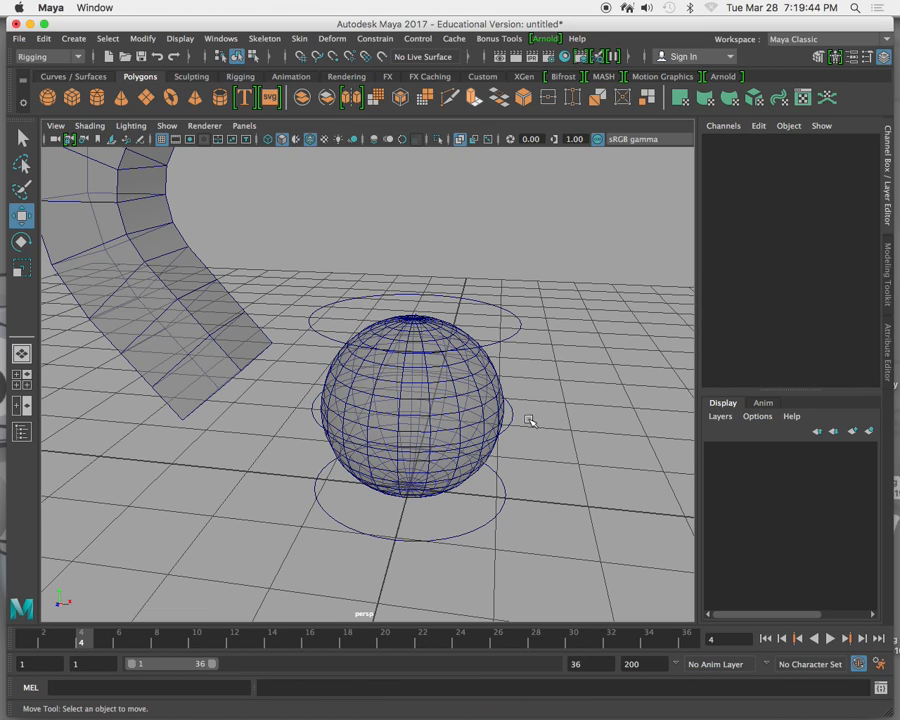
pyautogui.moveTo(511, 420); pyautogui.dragTo(509, 420)
pyautogui.moveTo(504, 317); pyautogui.dragTo(525, 340)
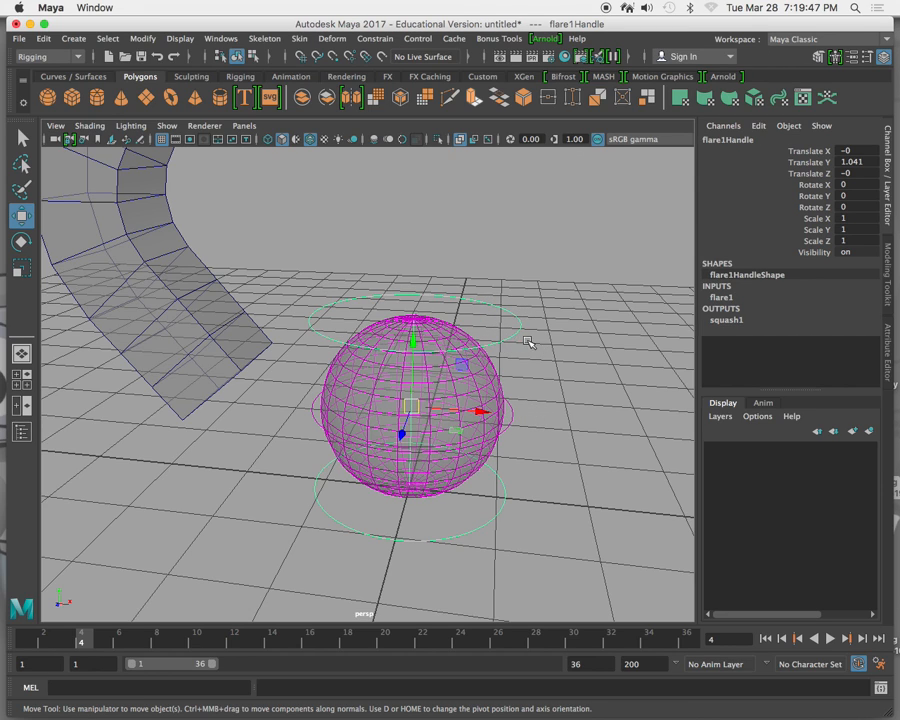
pyautogui.click(720, 297)
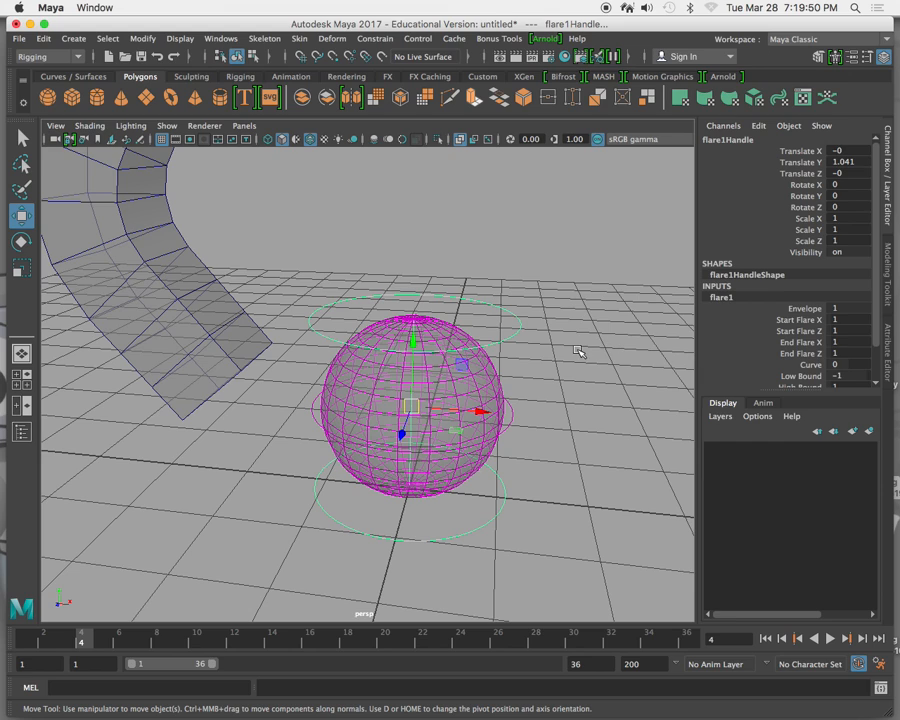
pyautogui.click(814, 321)
pyautogui.moveTo(617, 340); pyautogui.dragTo(629, 338, button='middle')
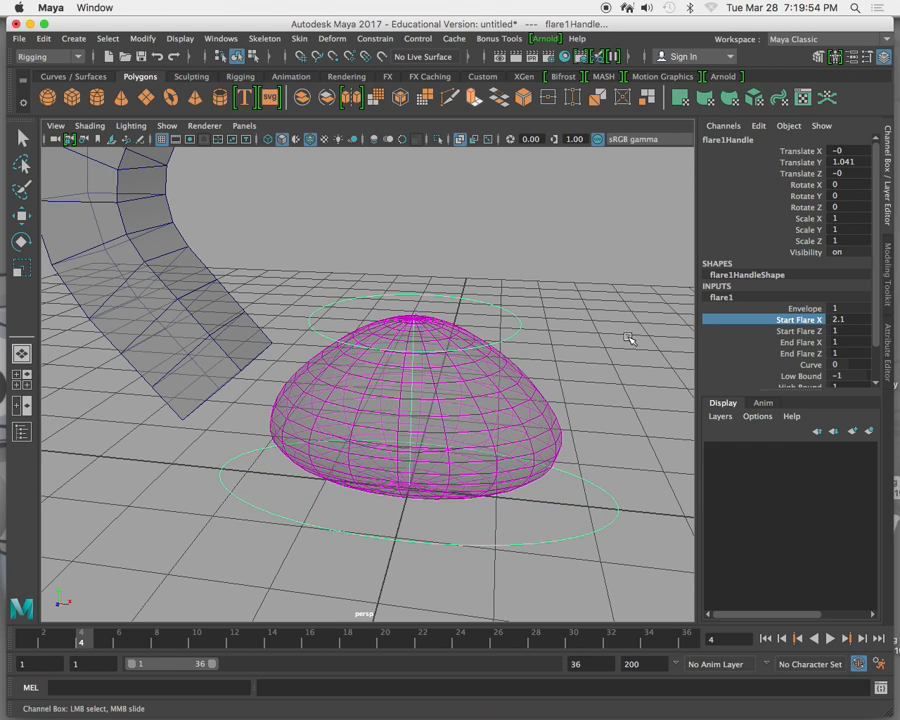
# Expand the squash deformer listed in the flare handle's outputs and set its Factor to 0.3.
pyautogui.scroll(-2, 730, 365)
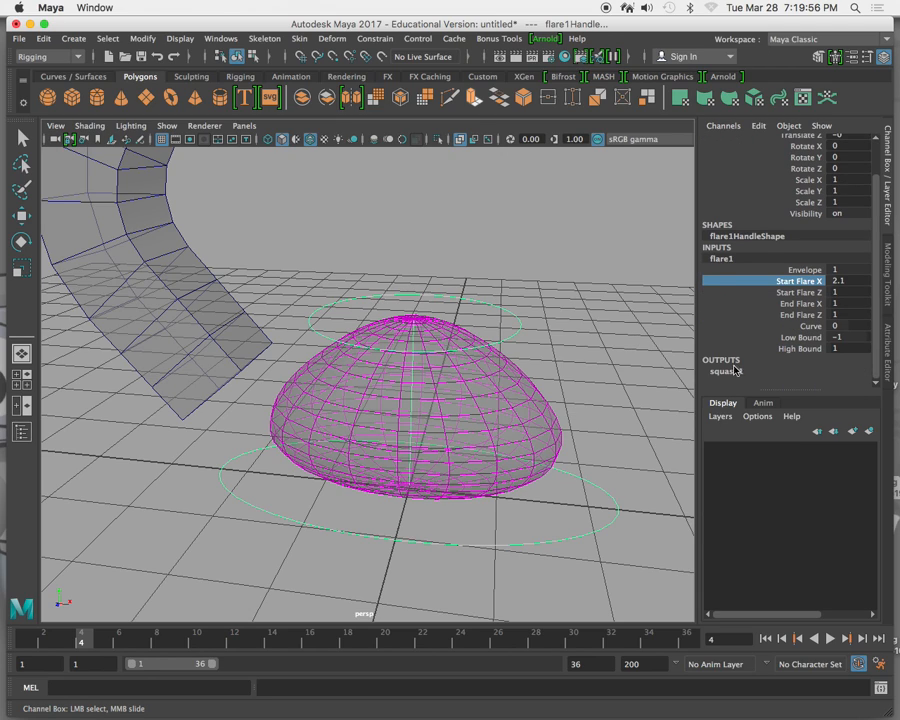
pyautogui.click(736, 370)
pyautogui.press('w')
pyautogui.scroll(2, 780, 370)
pyautogui.scroll(-6, 780, 370)
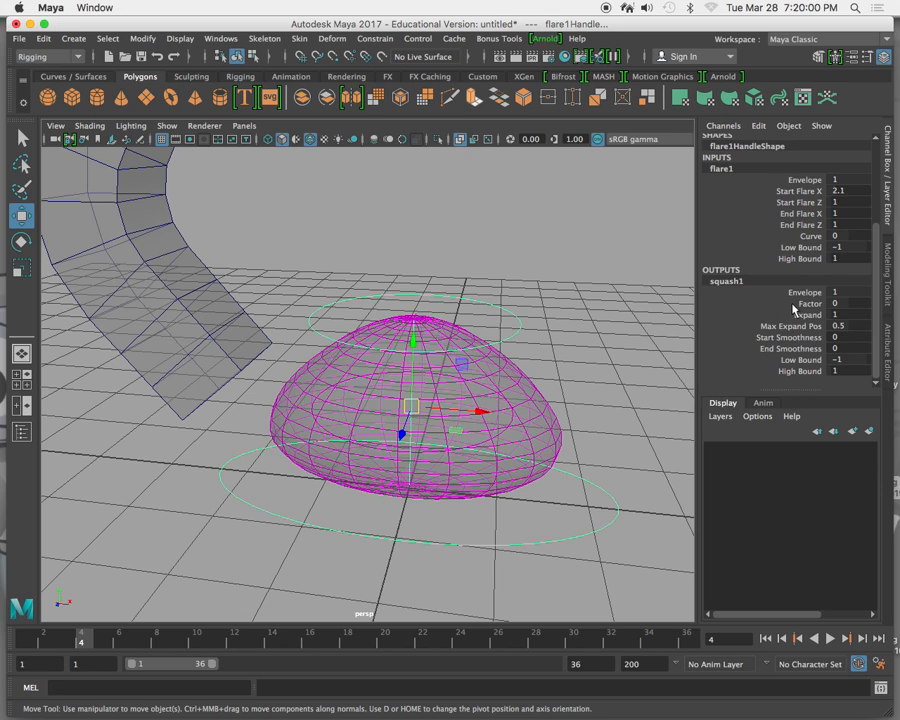
pyautogui.click(790, 303)
pyautogui.moveTo(606, 314); pyautogui.dragTo(609, 313, button='middle')
pyautogui.keyDown('alt'); pyautogui.moveTo(581, 347); pyautogui.dragTo(518, 348); pyautogui.keyUp('alt')
pyautogui.moveTo(518, 349)
pyautogui.mouseDown(button='middle')
pyautogui.moveTo(546, 349)
pyautogui.moveTo(533, 349)
pyautogui.moveTo(544, 345)
pyautogui.moveTo(525, 364)
pyautogui.mouseUp(button='middle')
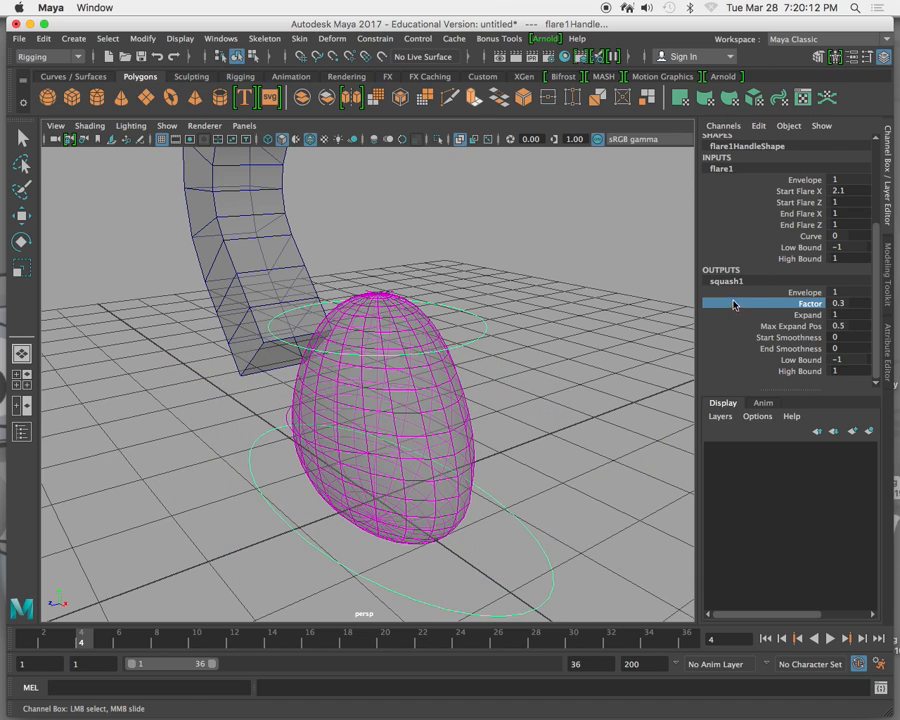
# Set the sphere's flare deformer End Flare X to 1.1 and End Flare Z to 2.2.
pyautogui.scroll(3, 735, 295)
pyautogui.scroll(-1, 740, 270)
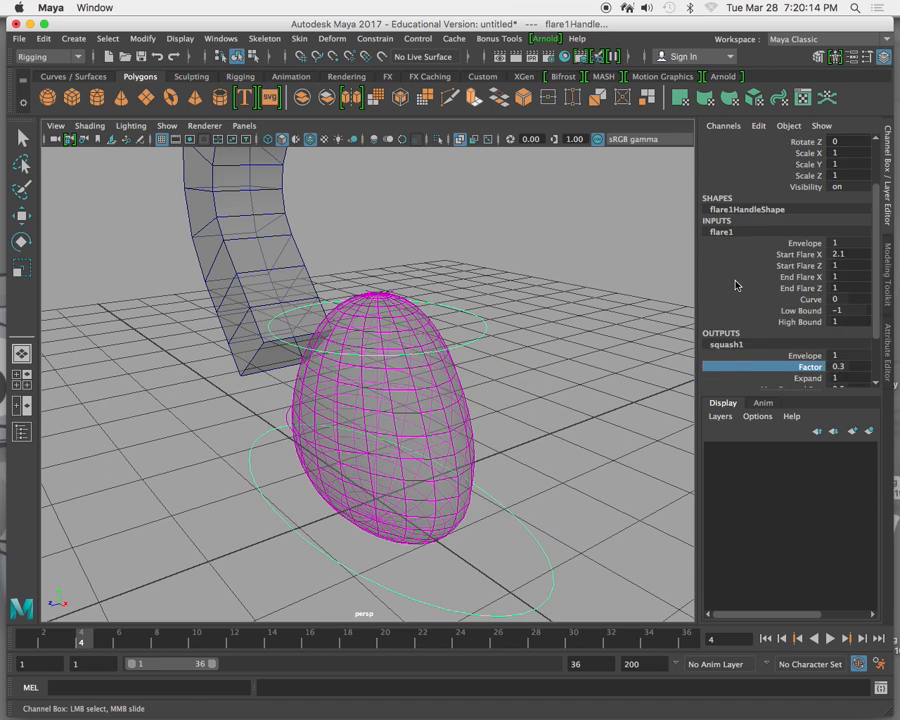
pyautogui.scroll(-1, 735, 285)
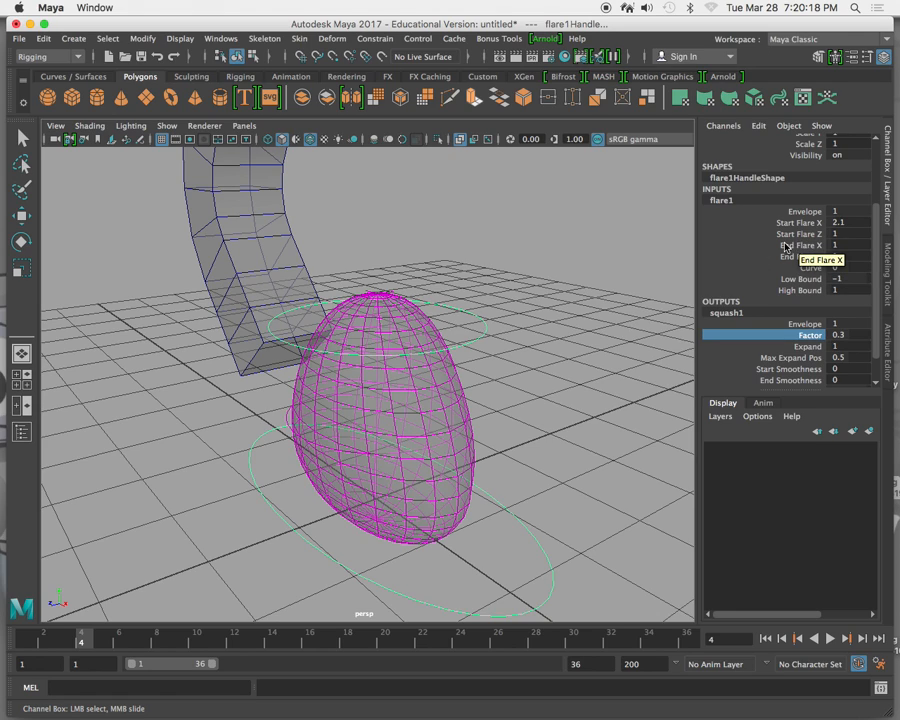
pyautogui.click(785, 246)
pyautogui.moveTo(497, 269); pyautogui.dragTo(532, 269, button='middle')
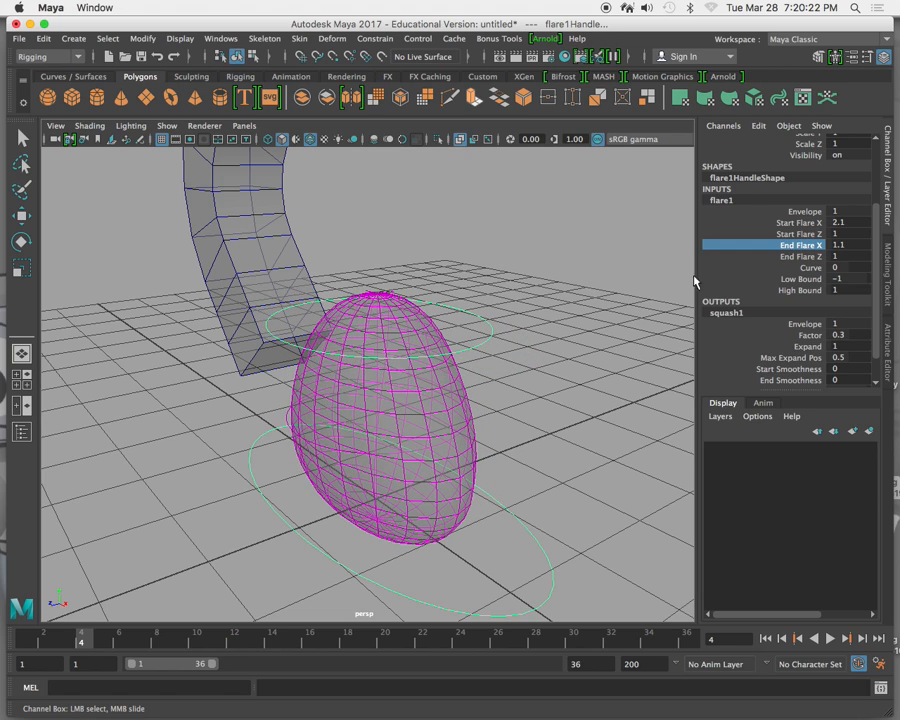
pyautogui.click(770, 256)
pyautogui.moveTo(585, 281); pyautogui.dragTo(606, 303, button='middle')
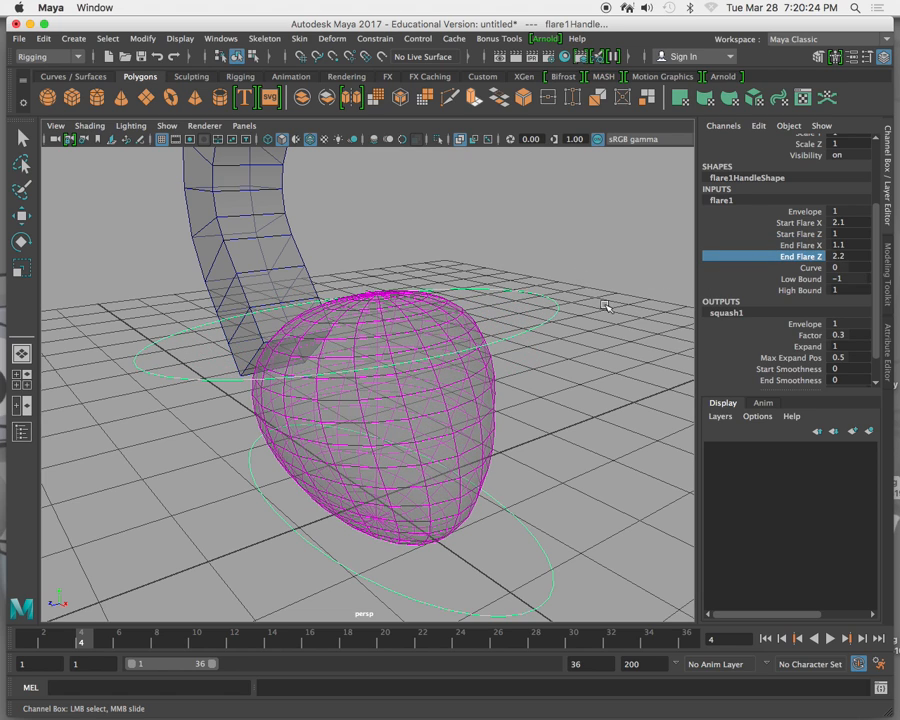
# Set the squash deformer's Factor to -0.6 to flatten the flared sphere, then clear the selection.
pyautogui.click(800, 335)
pyautogui.moveTo(641, 338); pyautogui.dragTo(603, 327, button='middle')
pyautogui.keyDown('alt'); pyautogui.moveTo(560, 348); pyautogui.dragTo(586, 355); pyautogui.keyUp('alt')
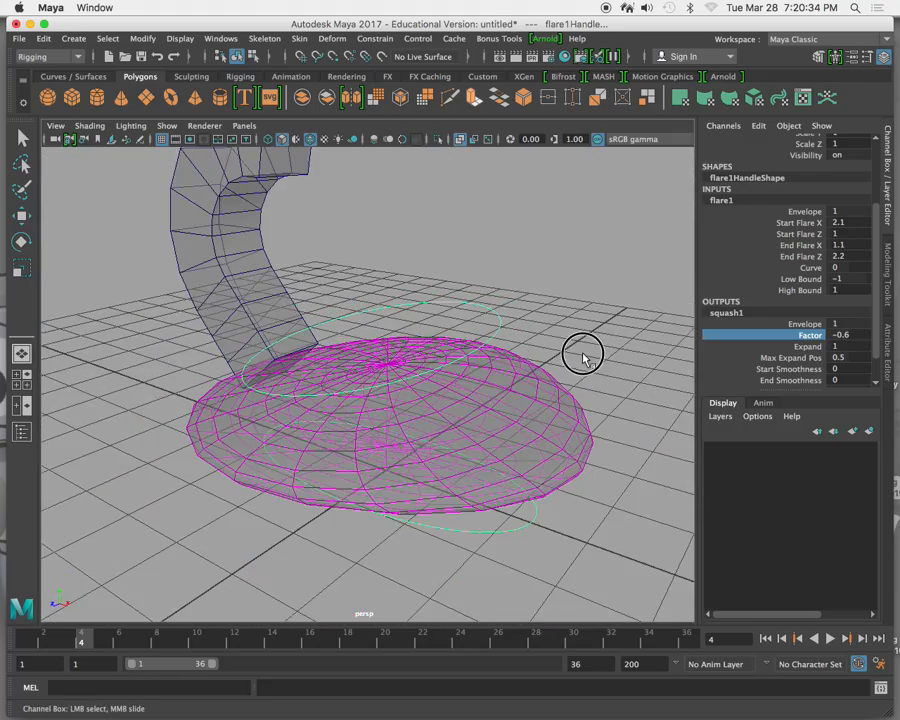
pyautogui.click(575, 352)
pyautogui.press('w')
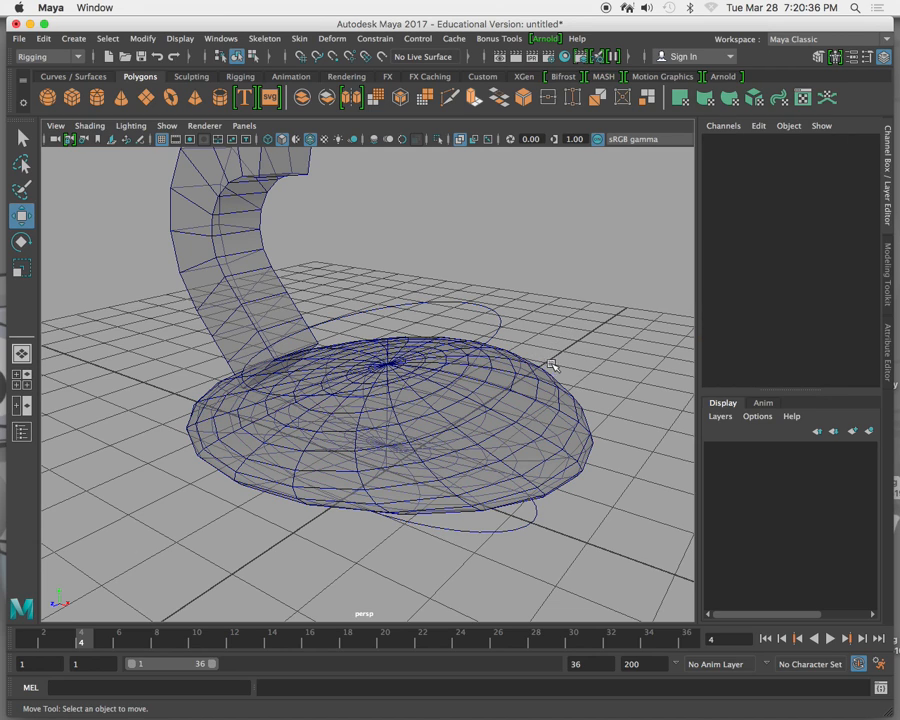
# Select the sphere's flare handle and set the squash deformer's Factor to 0.2.
pyautogui.click(518, 531)
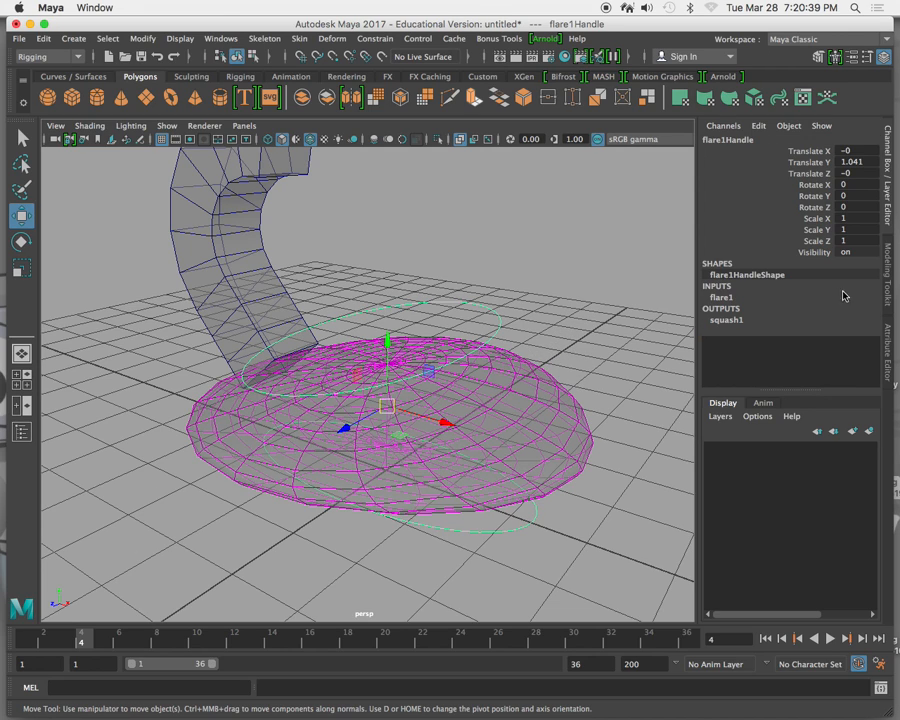
pyautogui.click(730, 321)
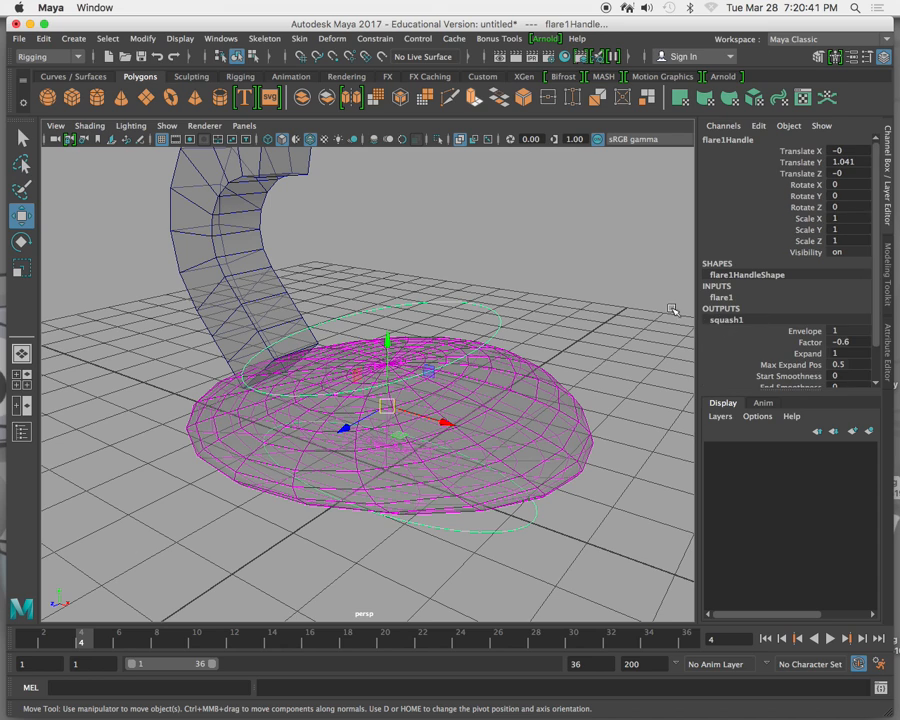
pyautogui.click(777, 344)
pyautogui.moveTo(573, 275)
pyautogui.mouseDown(button='middle')
pyautogui.moveTo(565, 267)
pyautogui.moveTo(579, 275)
pyautogui.moveTo(571, 281)
pyautogui.mouseUp(button='middle')
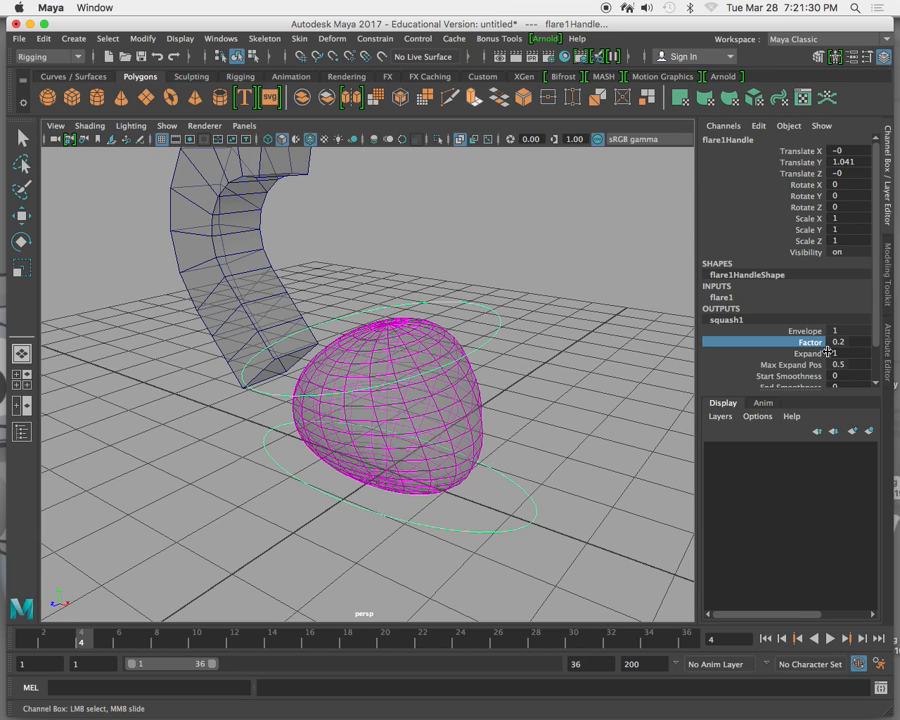
# Minimize Maya, switch to the Firefox window and open the 3D Modeling and Animation II - Spring 2017 course.
pyautogui.click(30, 23)
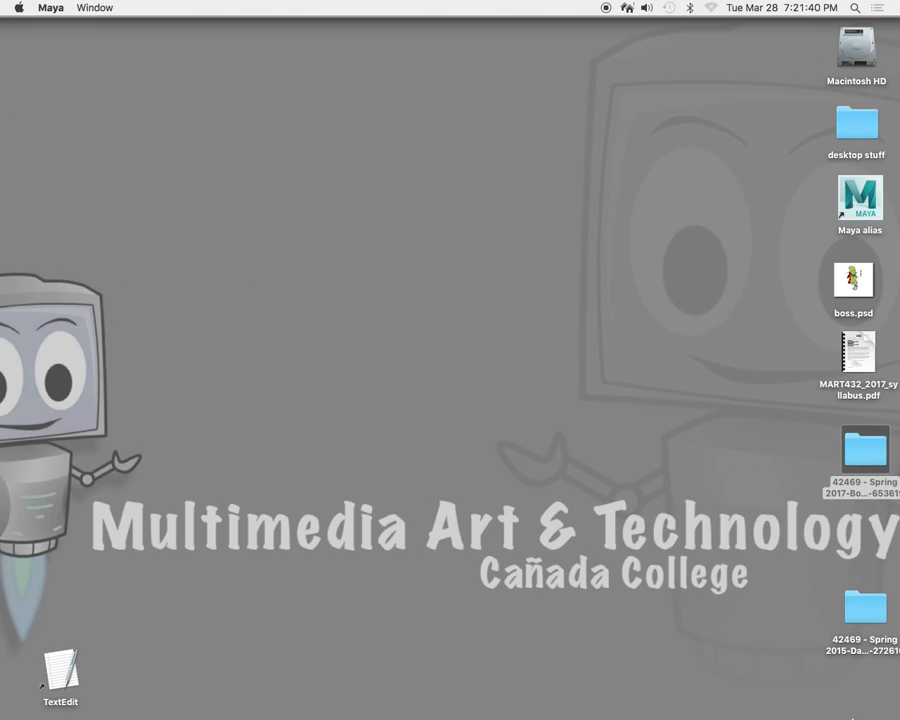
pyautogui.moveTo(790, 715)
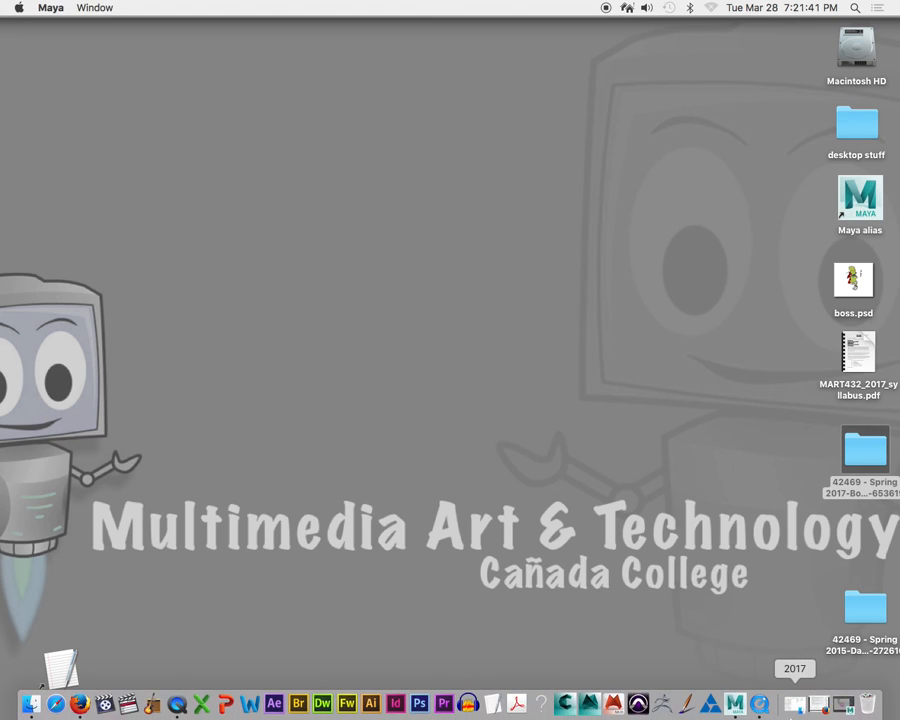
pyautogui.click(820, 706)
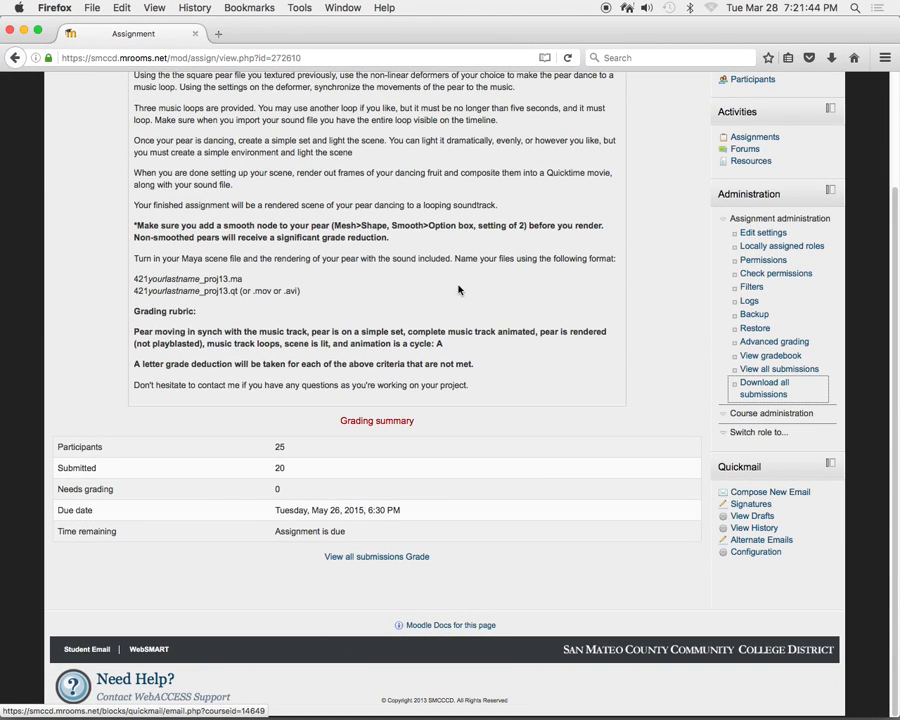
pyautogui.scroll(5, 462, 295)
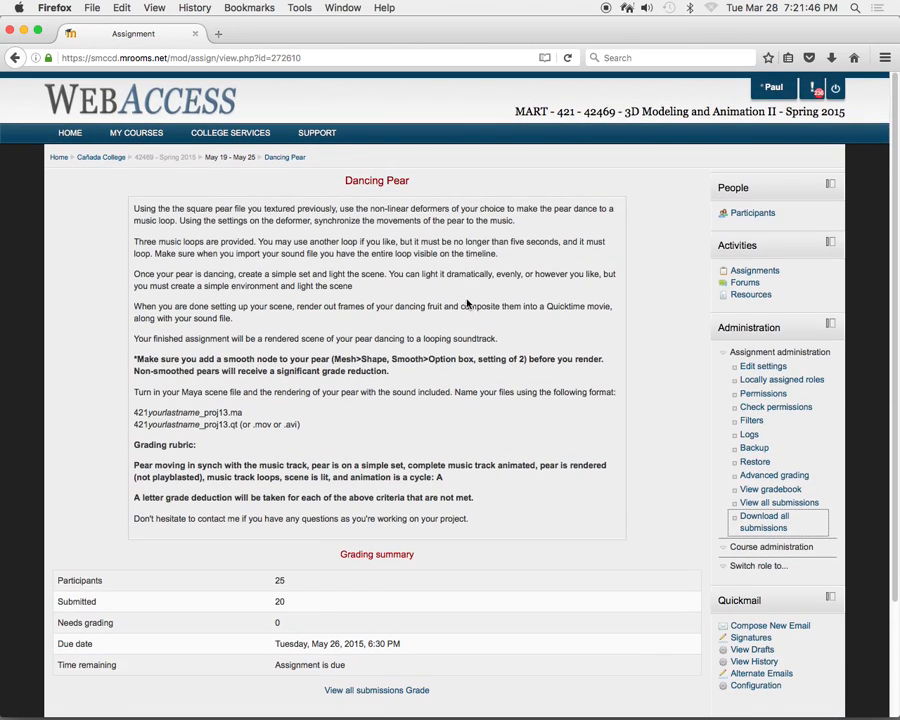
pyautogui.moveTo(143, 136)
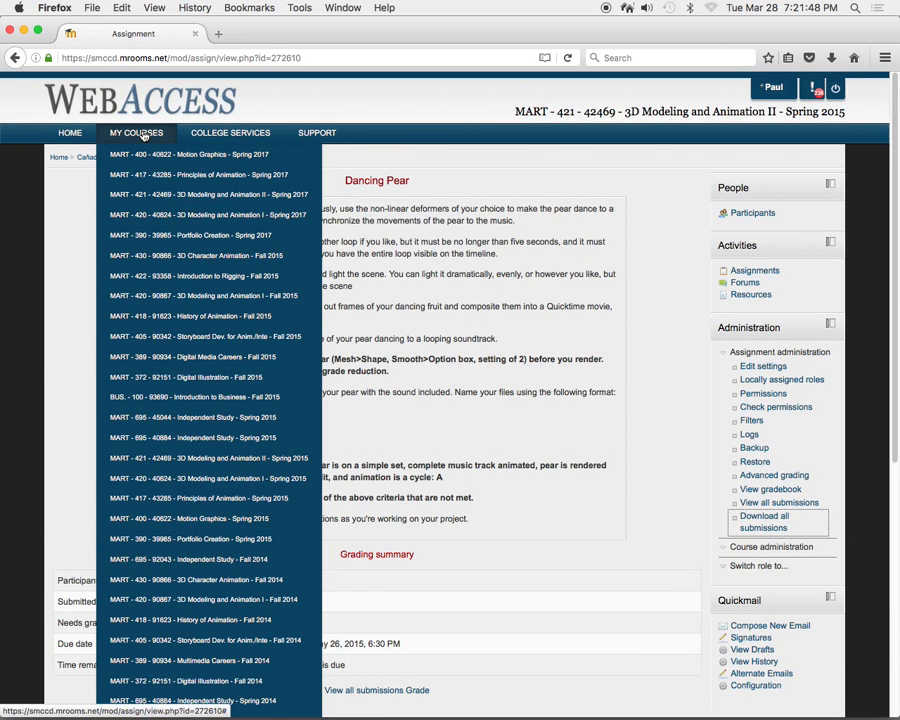
pyautogui.click(201, 196)
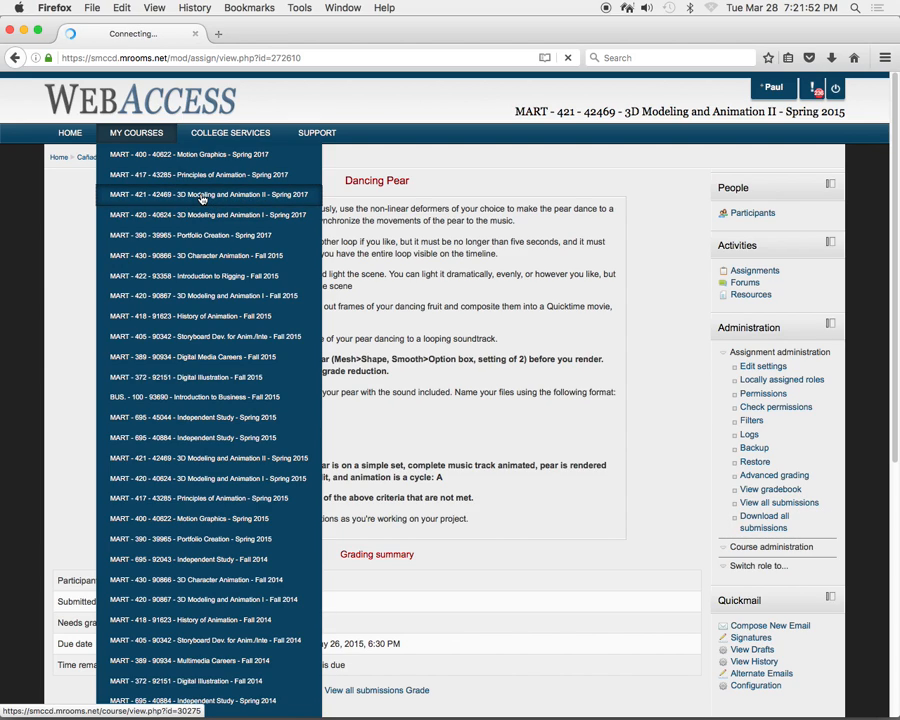
# Find the March 28 - April 3 section on non-linear deformers and review the Dancing Pear assignment.
pyautogui.scroll(-12, 340, 385)
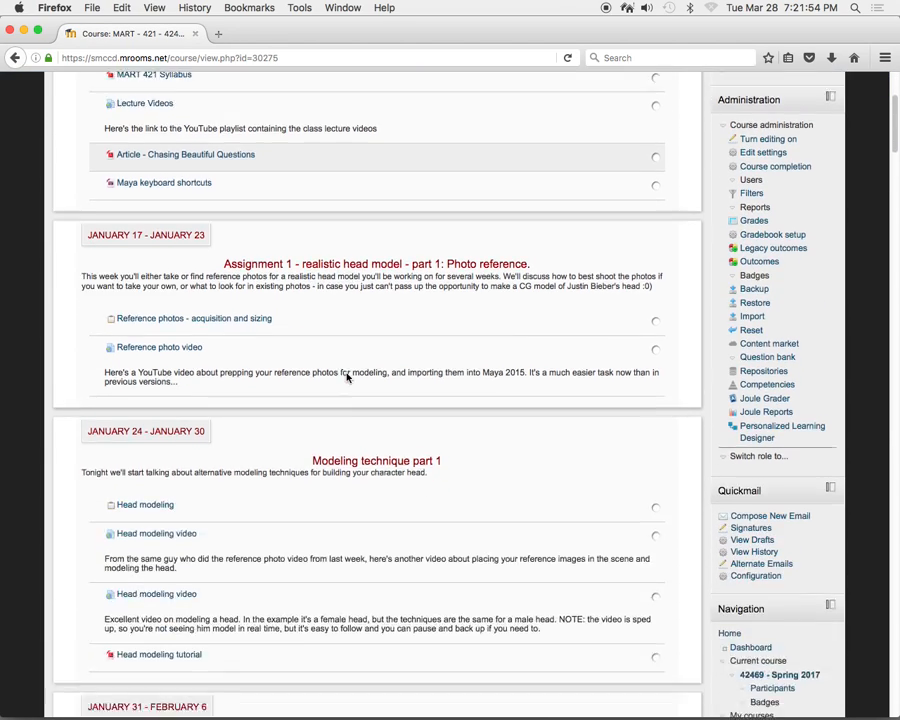
pyautogui.scroll(-15, 342, 381)
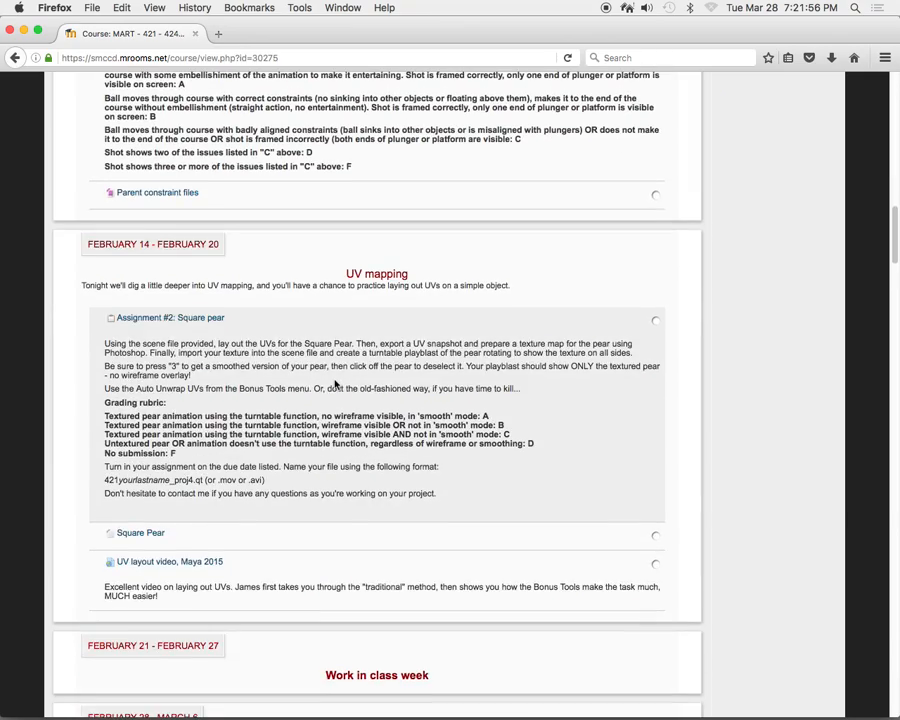
pyautogui.scroll(-15, 335, 383)
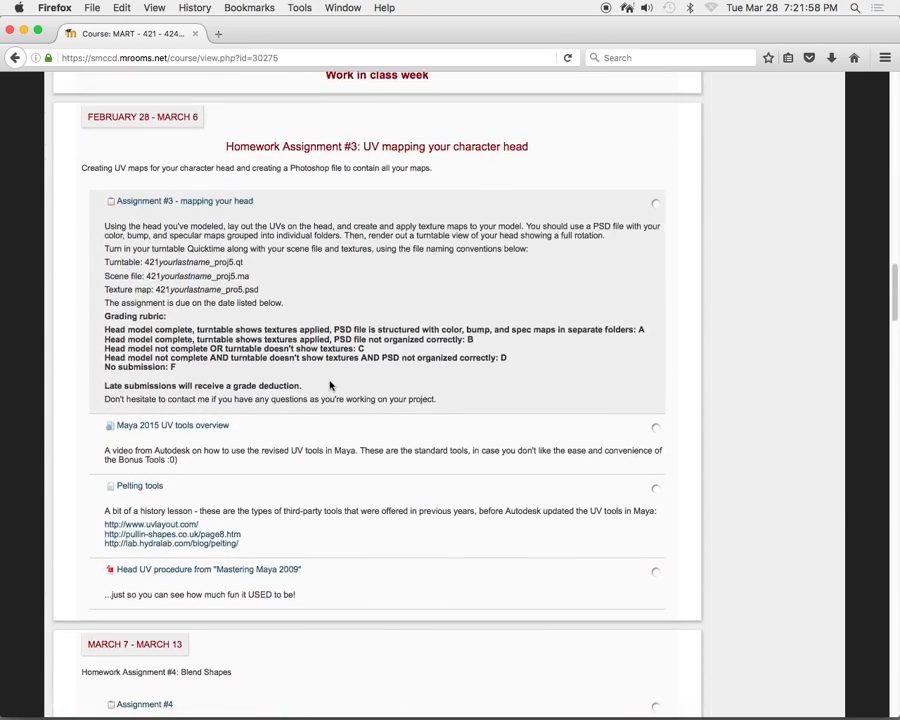
pyautogui.scroll(-15, 329, 381)
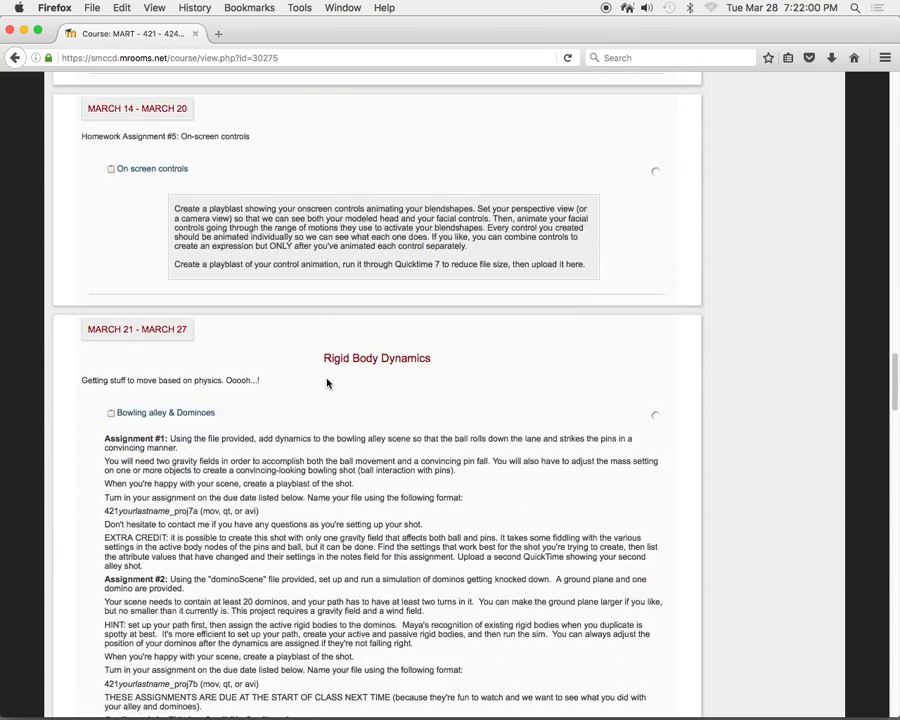
pyautogui.scroll(-10, 325, 383)
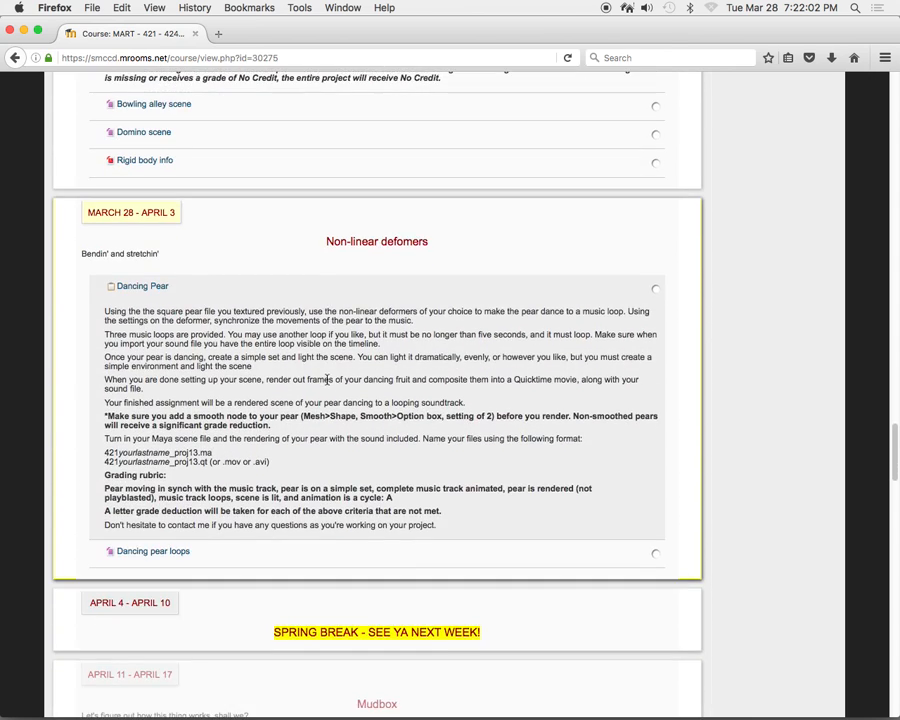
pyautogui.scroll(2, 338, 376)
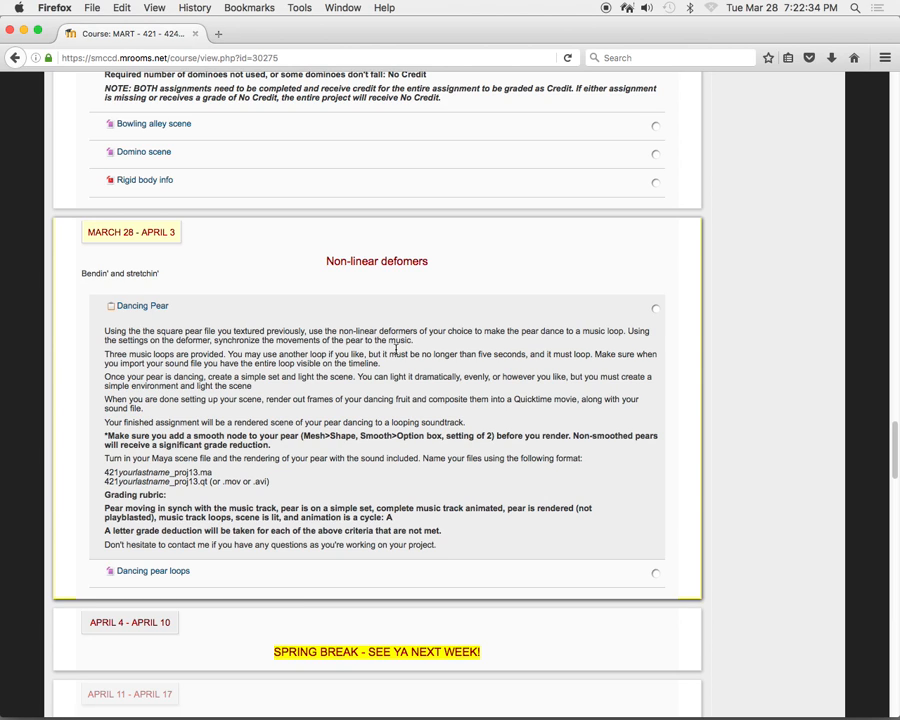
# Download the Dancing pear loops archive and show loops.zip in its Finder folder.
pyautogui.click(156, 576)
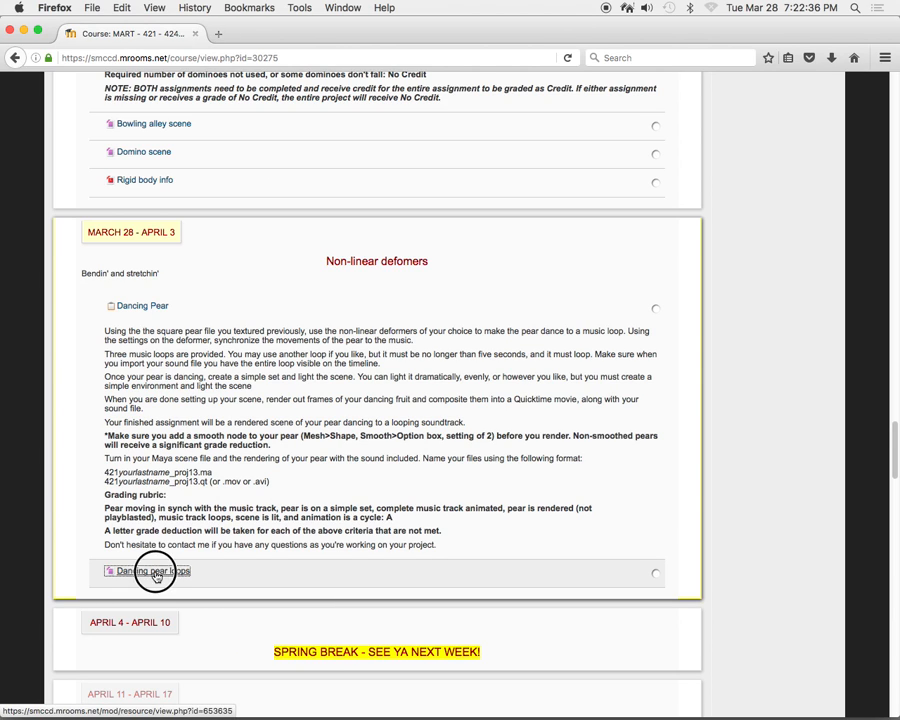
pyautogui.click(565, 234)
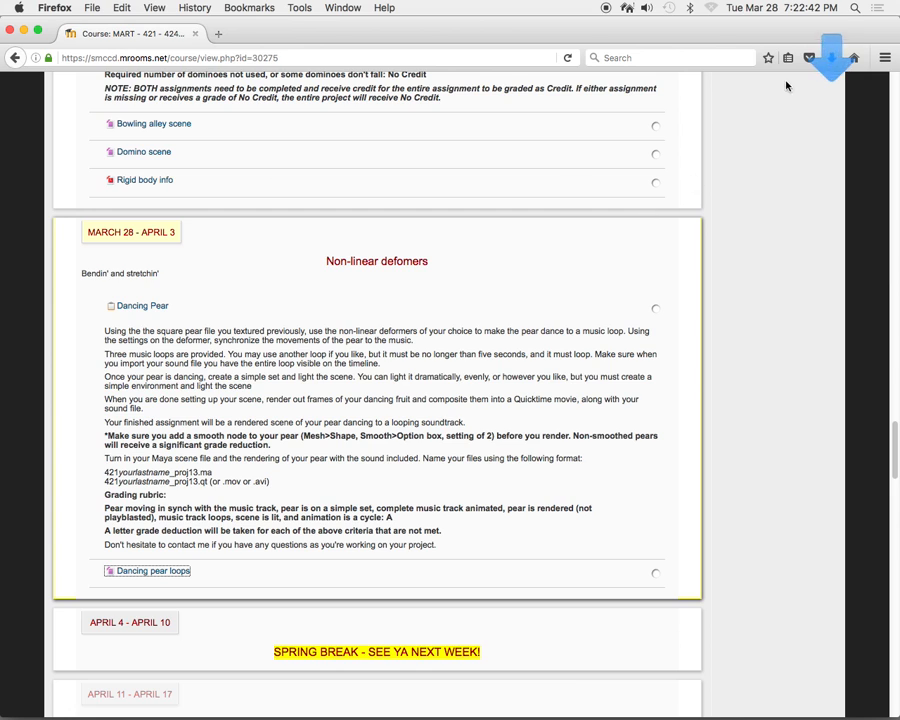
pyautogui.click(830, 57)
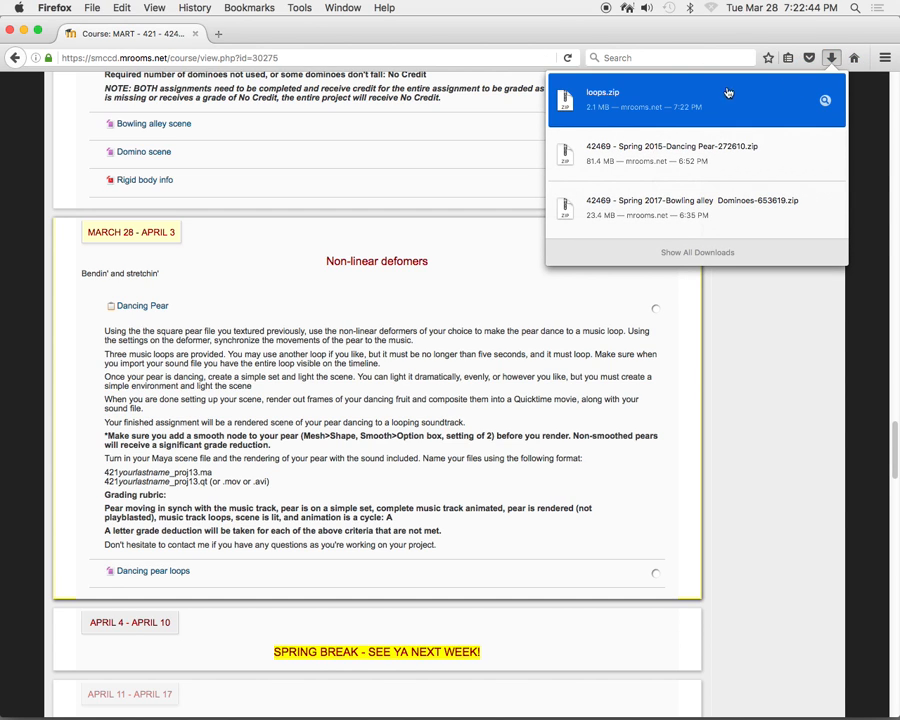
pyautogui.click(825, 100)
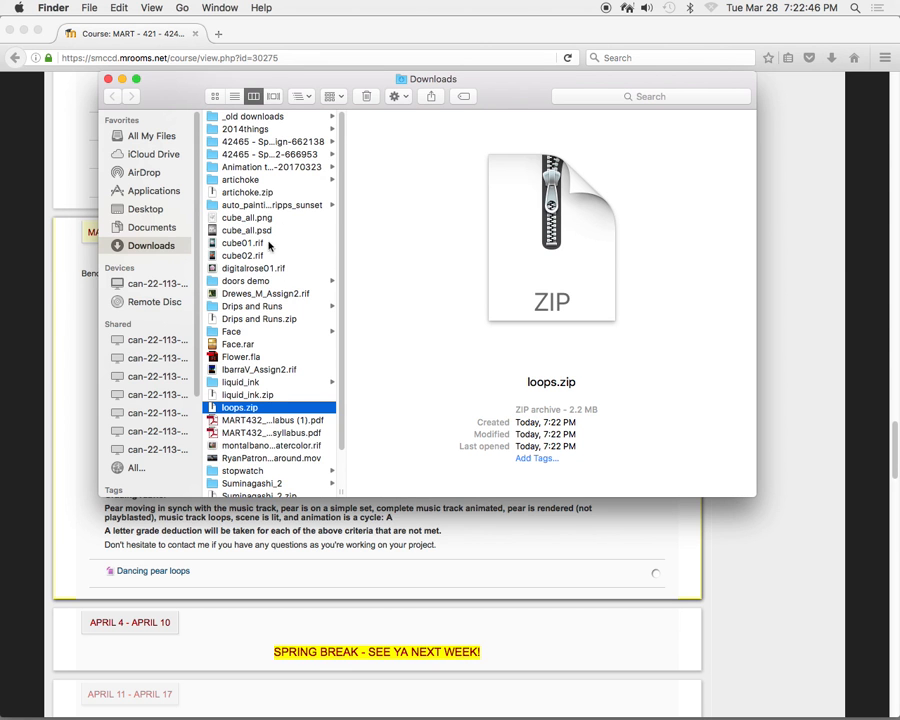
# Move loops.zip from Downloads to the Desktop and unpack it there, showing the contents of the extracted loops folder.
pyautogui.moveTo(236, 407); pyautogui.dragTo(130, 209)
pyautogui.click(145, 210)
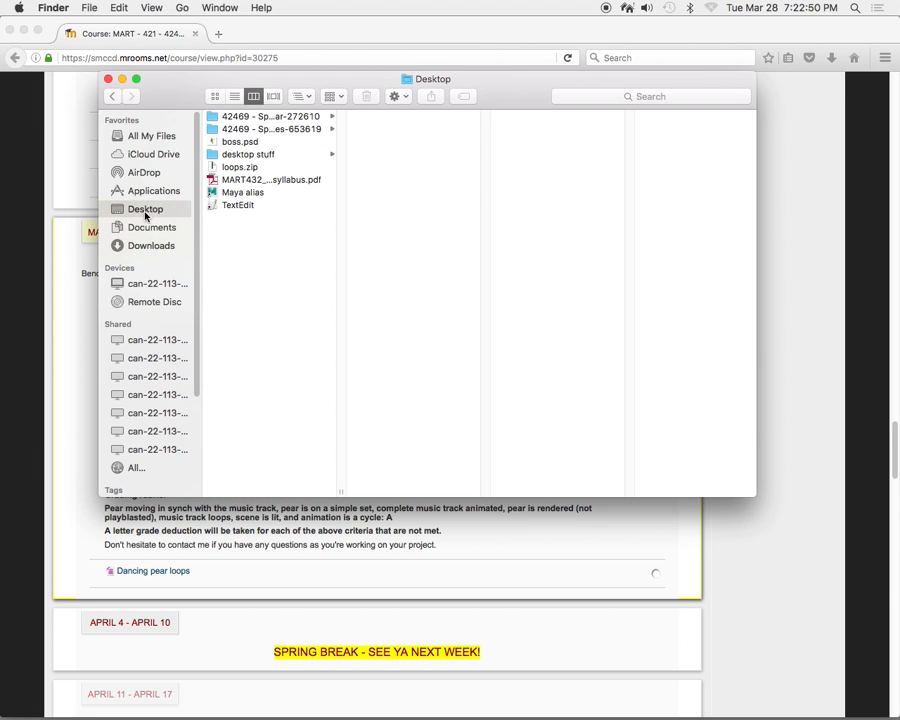
pyautogui.doubleClick(240, 167)
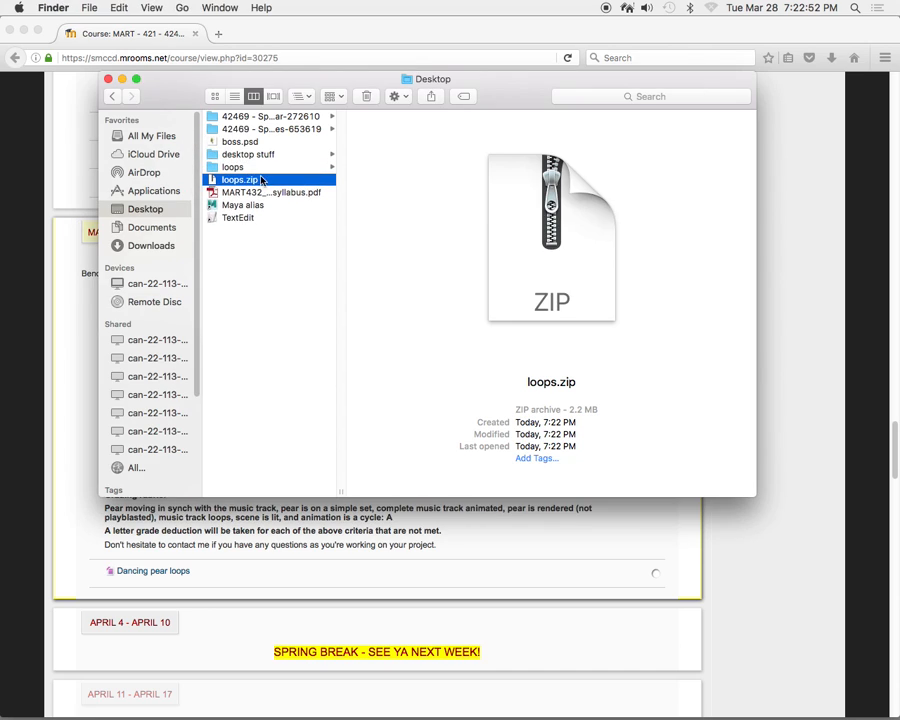
pyautogui.click(236, 167)
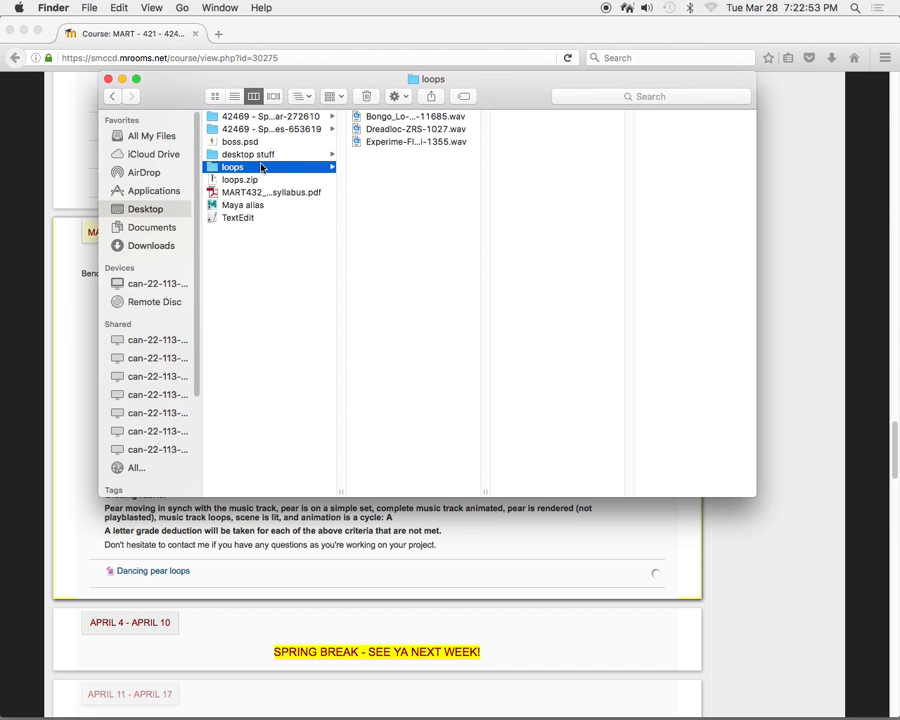
# Play Bongo_Lo-Beyonda-11685.wav in QuickTime Player 7 with the volume raised, and close it after listening.
pyautogui.click(406, 117)
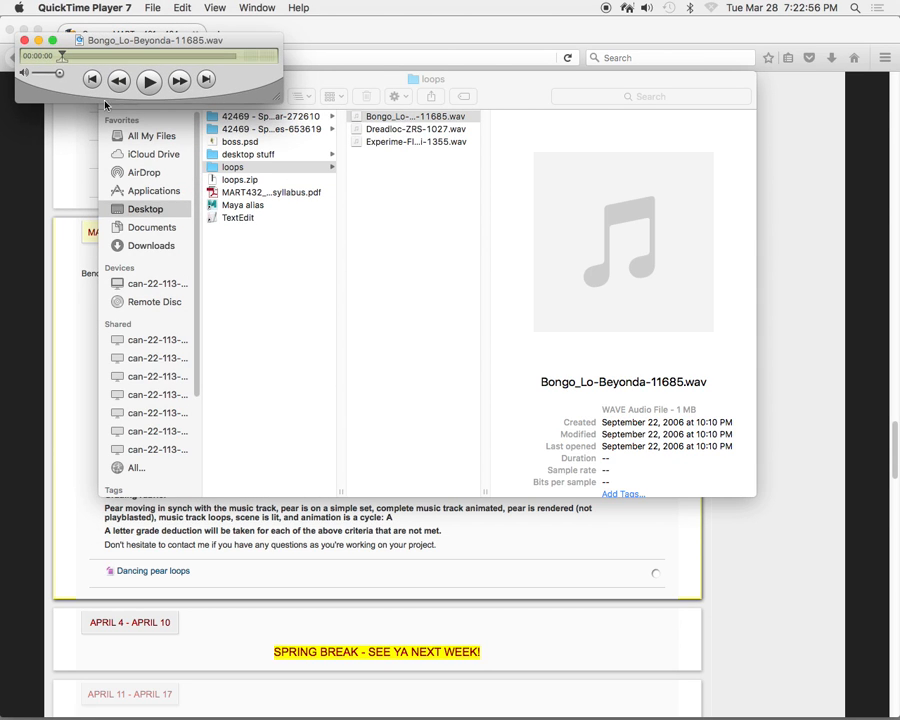
pyautogui.click(150, 82)
pyautogui.press('XF86AudioRaiseVolume')
pyautogui.press('space')
pyautogui.click(25, 41)
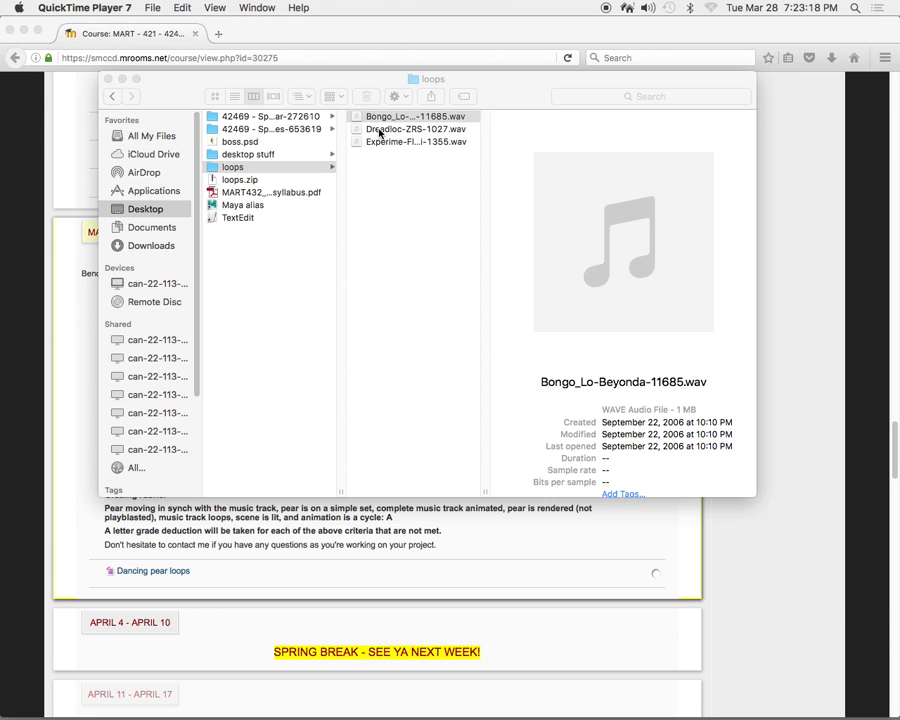
# Listen to Dreadloc-ZRS-1027.wav and Experime-Flash_Ki-1355.wav from the loops folder, closing each player window after playback.
pyautogui.click(378, 133)
pyautogui.doubleClick(378, 133)
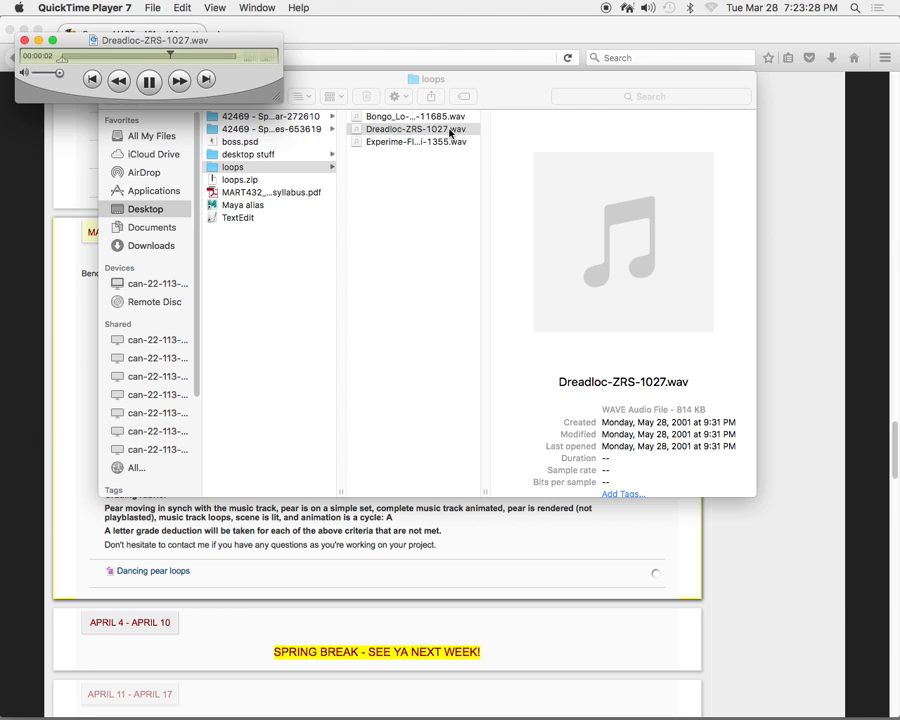
pyautogui.click(25, 41)
pyautogui.doubleClick(398, 143)
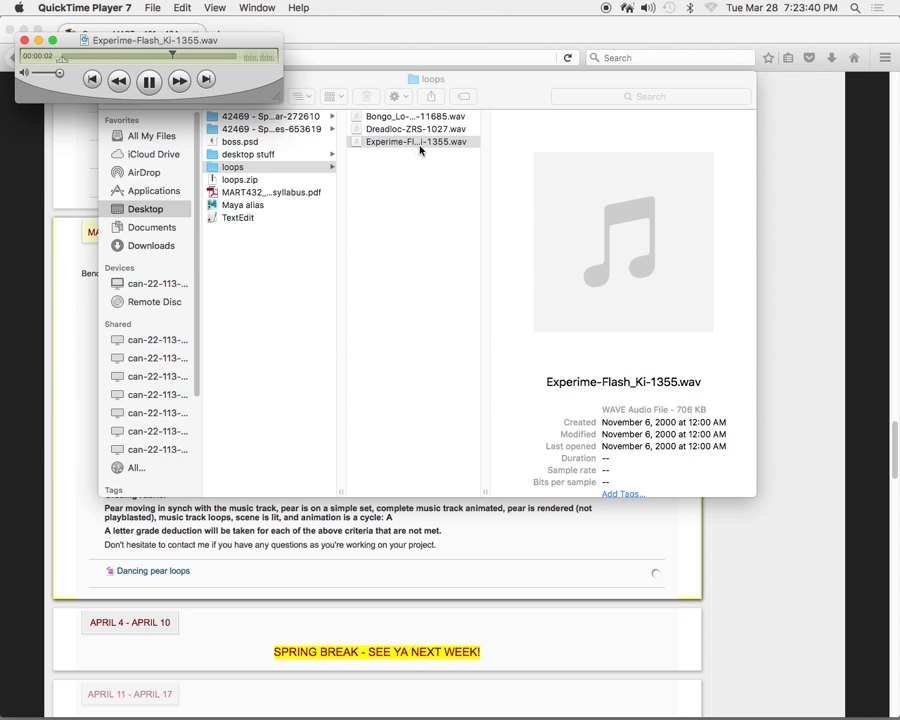
pyautogui.click(25, 41)
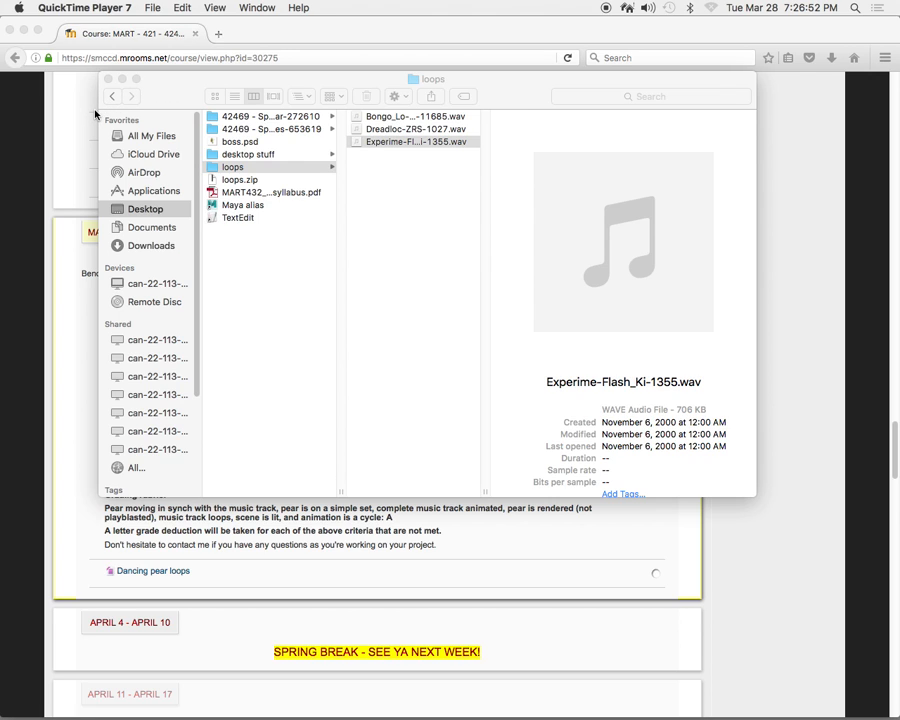
# Close the loops folder, minimize the course page, and switch back to the Maya scene.
pyautogui.click(108, 79)
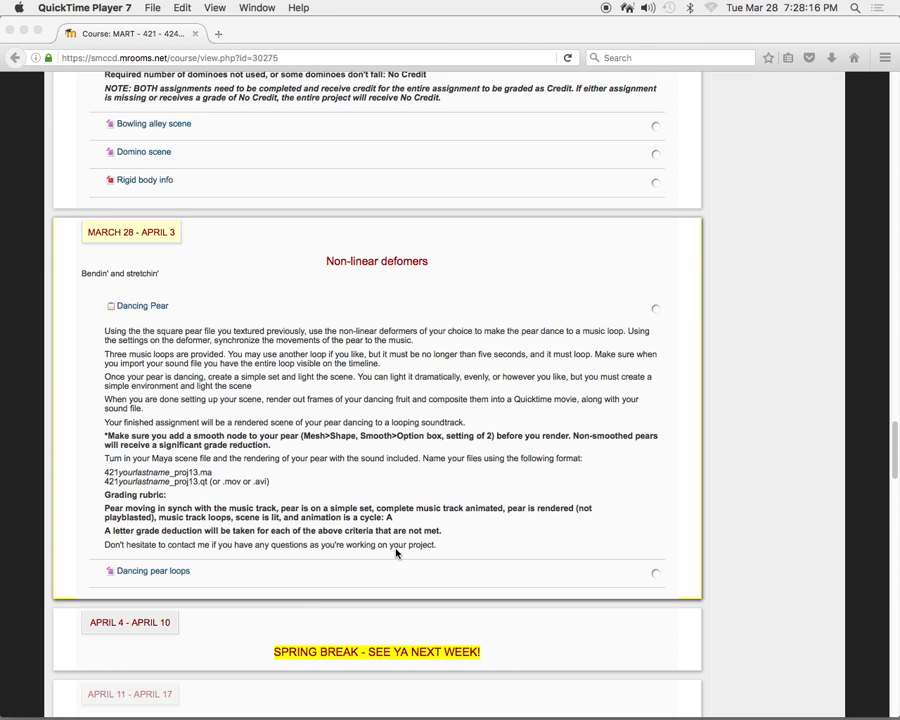
pyautogui.click(24, 33)
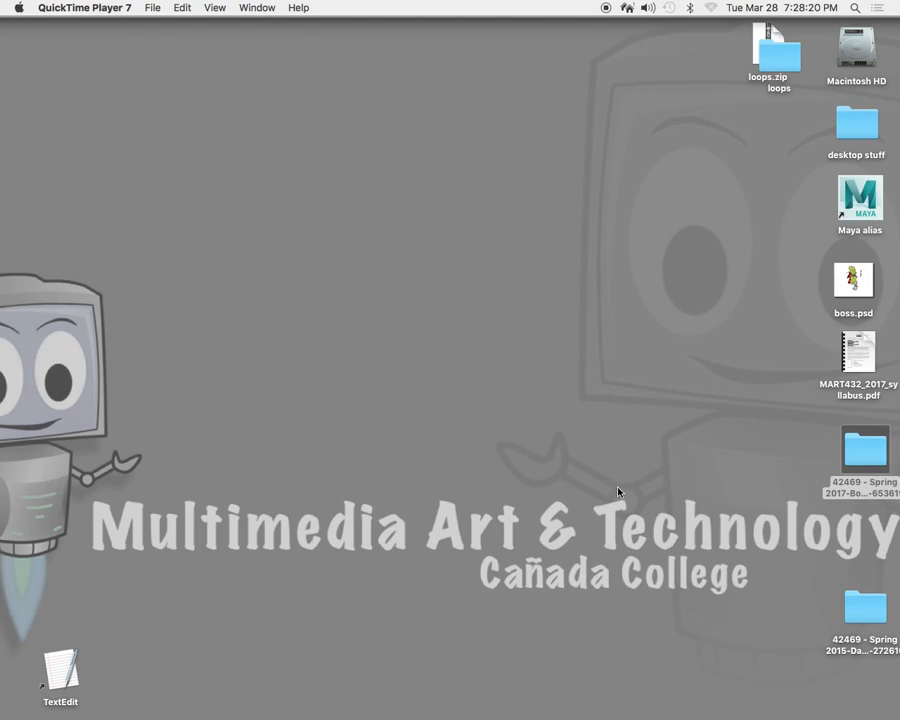
pyautogui.moveTo(825, 708)
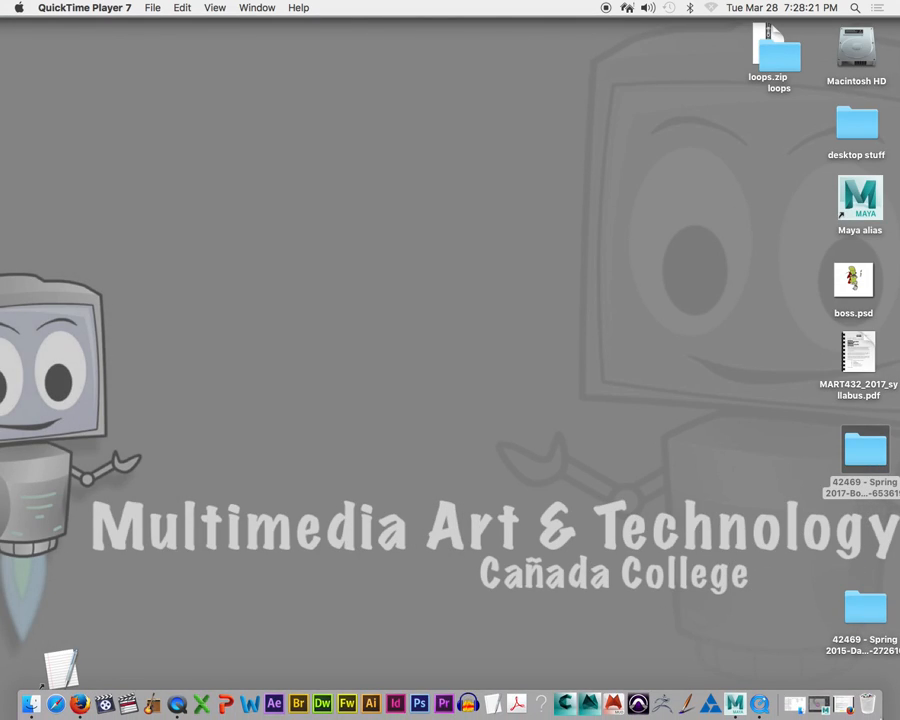
pyautogui.click(818, 708)
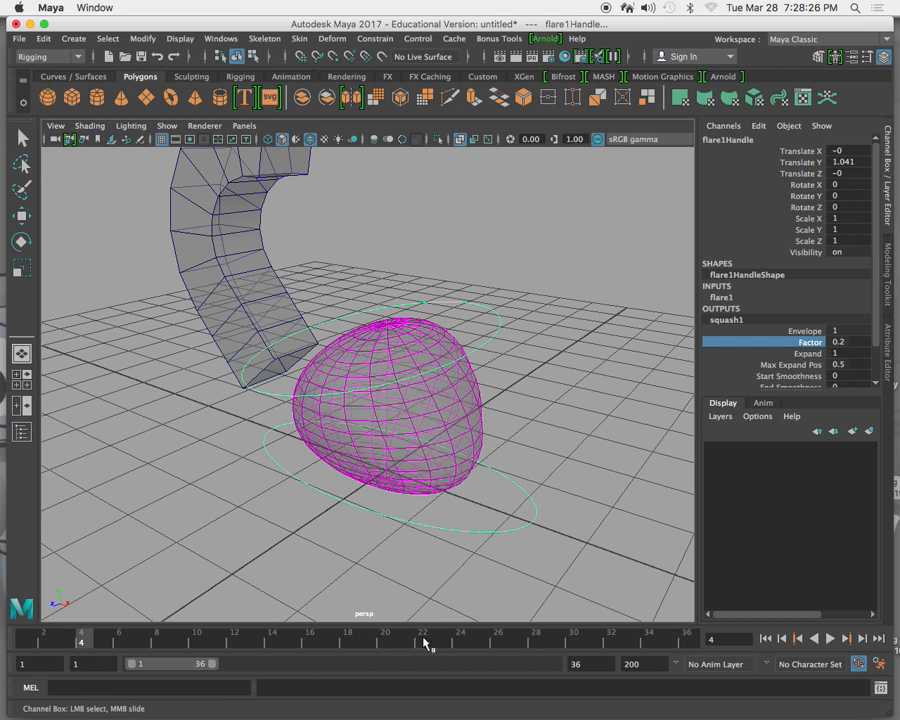
# Import Experime-Flash_Ki-1355.wav from the Desktop's loops folder into the scene.
pyautogui.rightClick(625, 641)
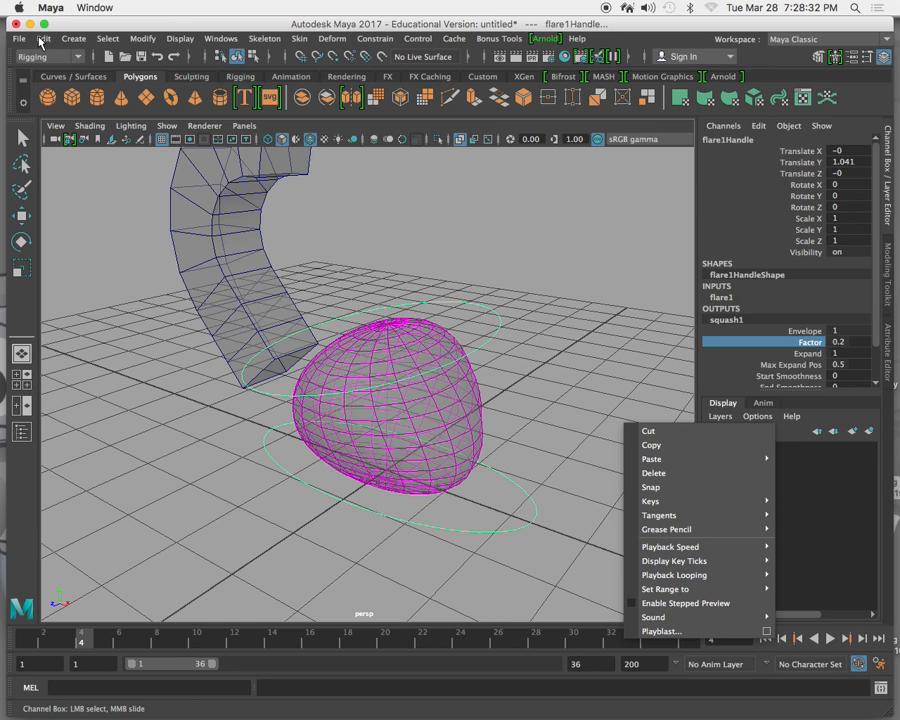
pyautogui.click(41, 40)
pyautogui.click(43, 40)
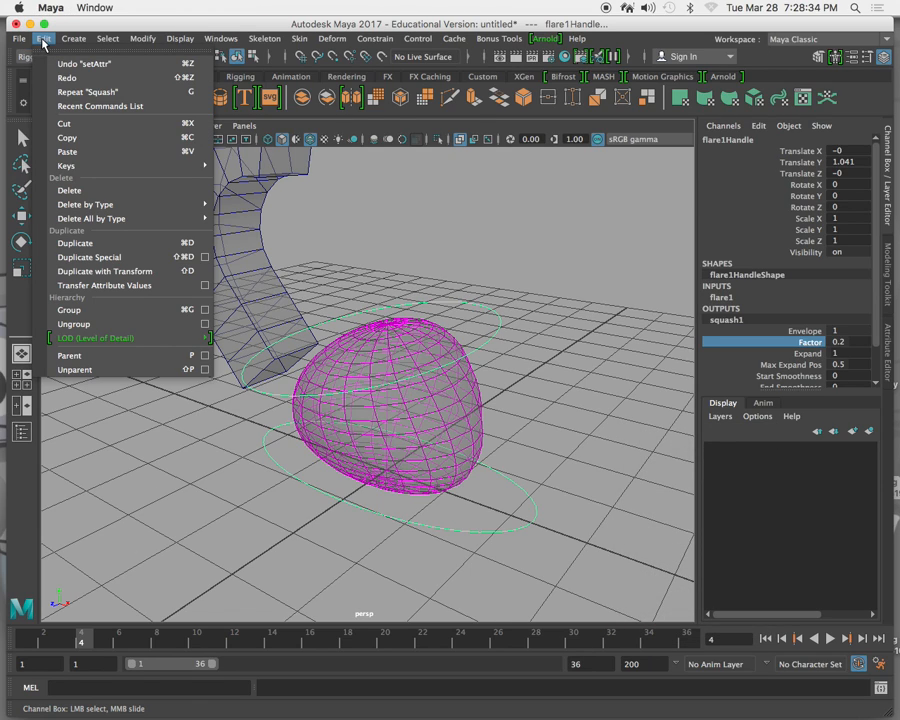
pyautogui.moveTo(20, 42)
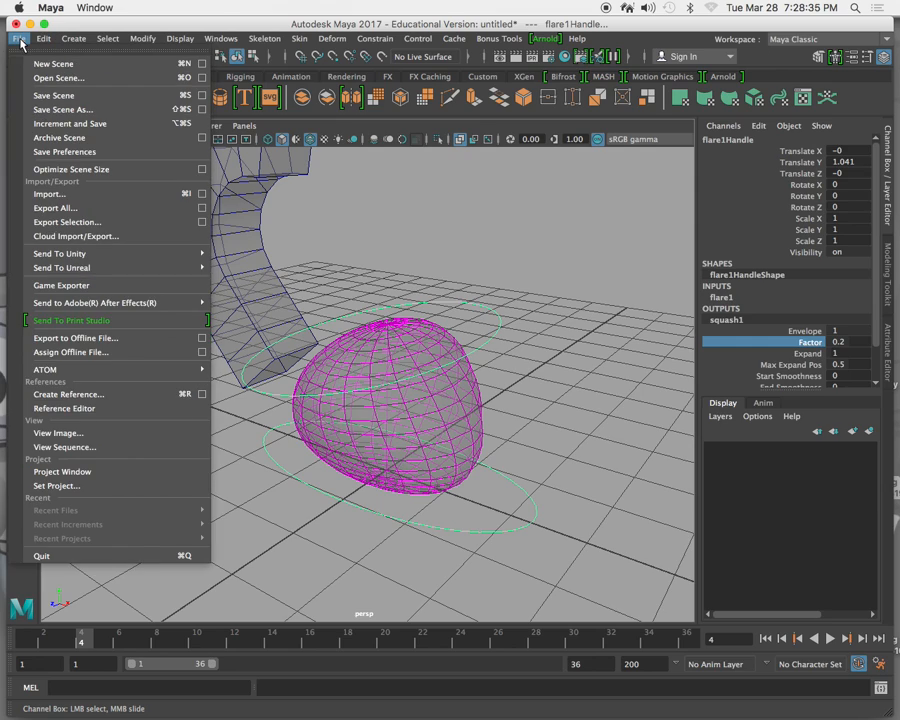
pyautogui.click(84, 196)
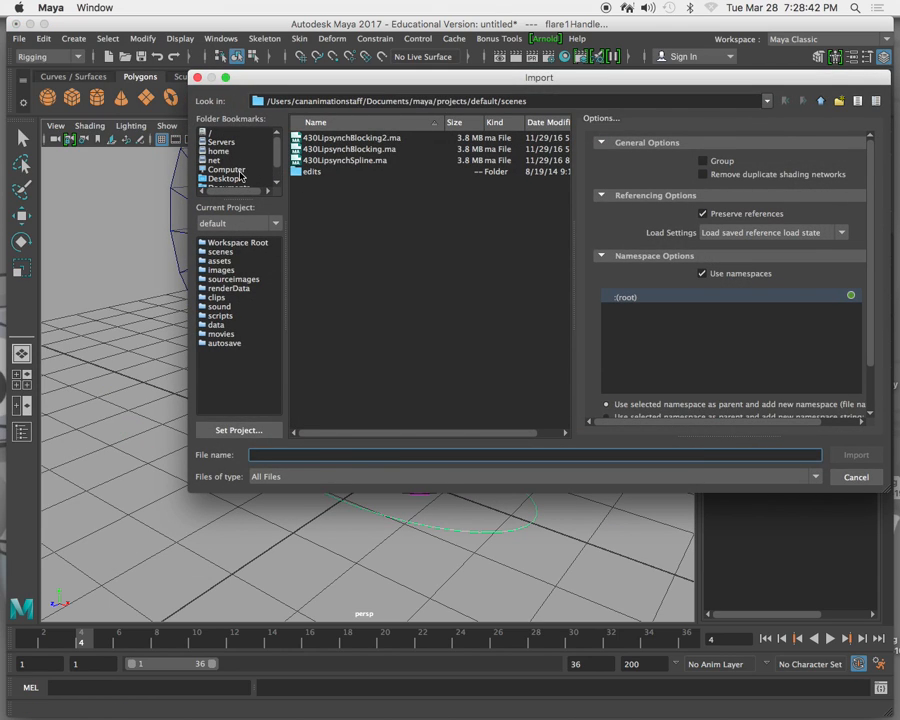
pyautogui.click(237, 179)
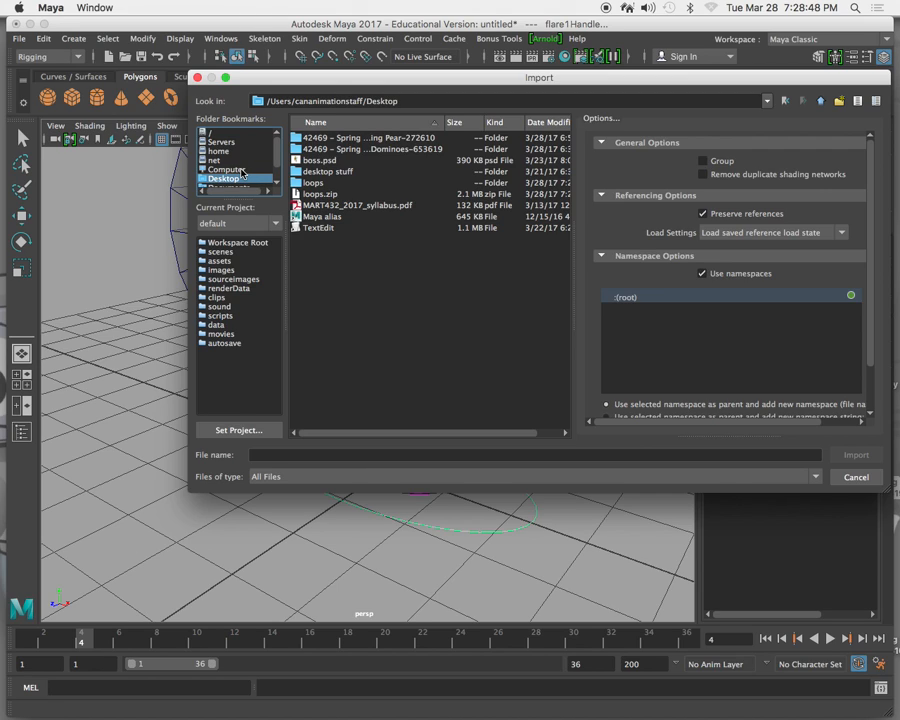
pyautogui.doubleClick(306, 184)
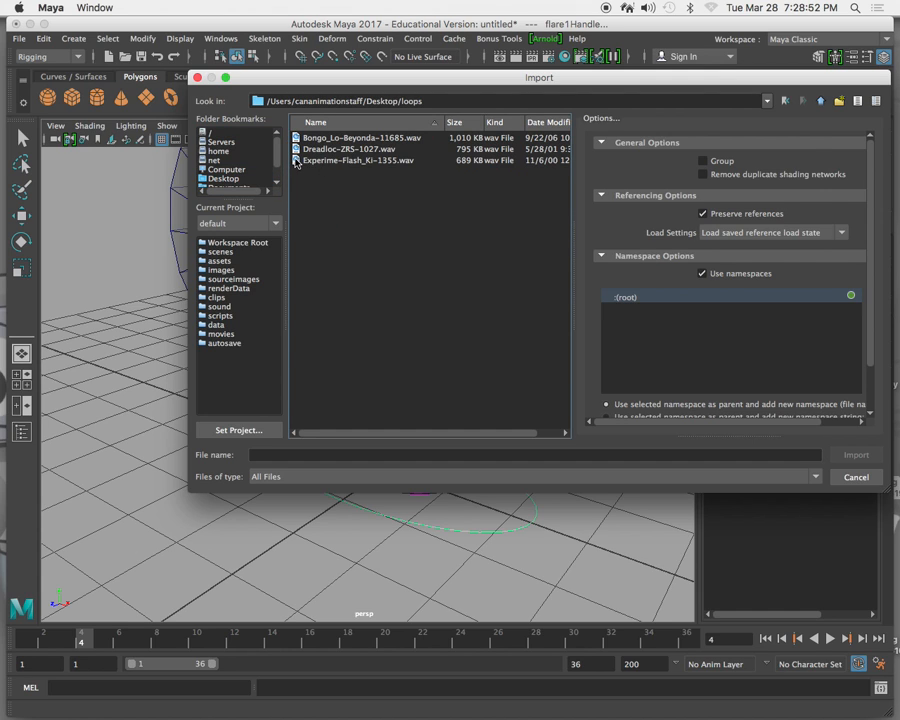
pyautogui.doubleClick(296, 163)
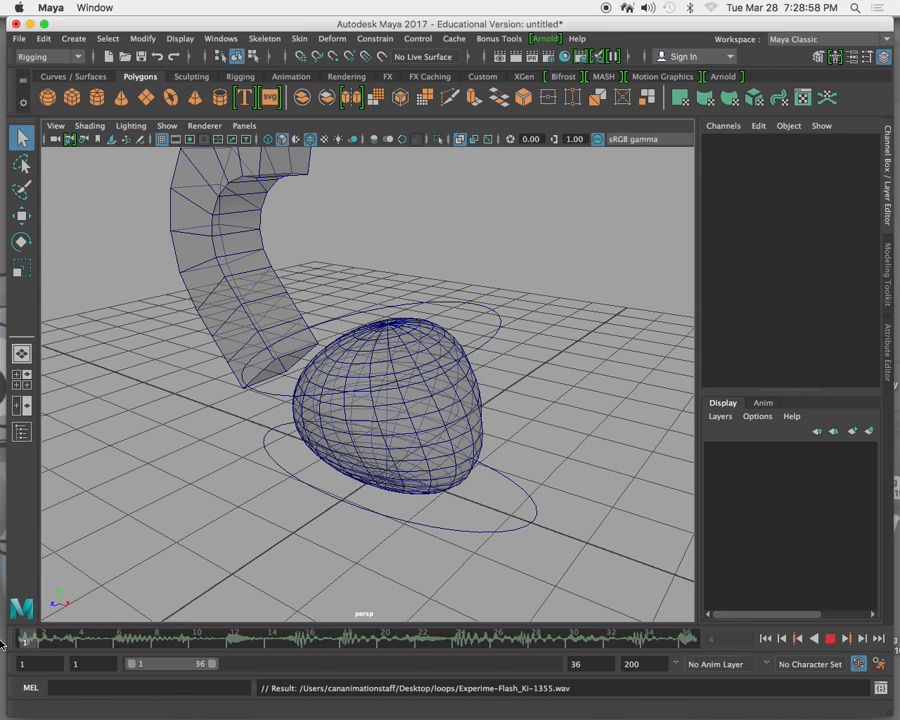
# Extend the playback range to frame 95 so it covers the whole sound, and play the loop to check it.
pyautogui.click(829, 638)
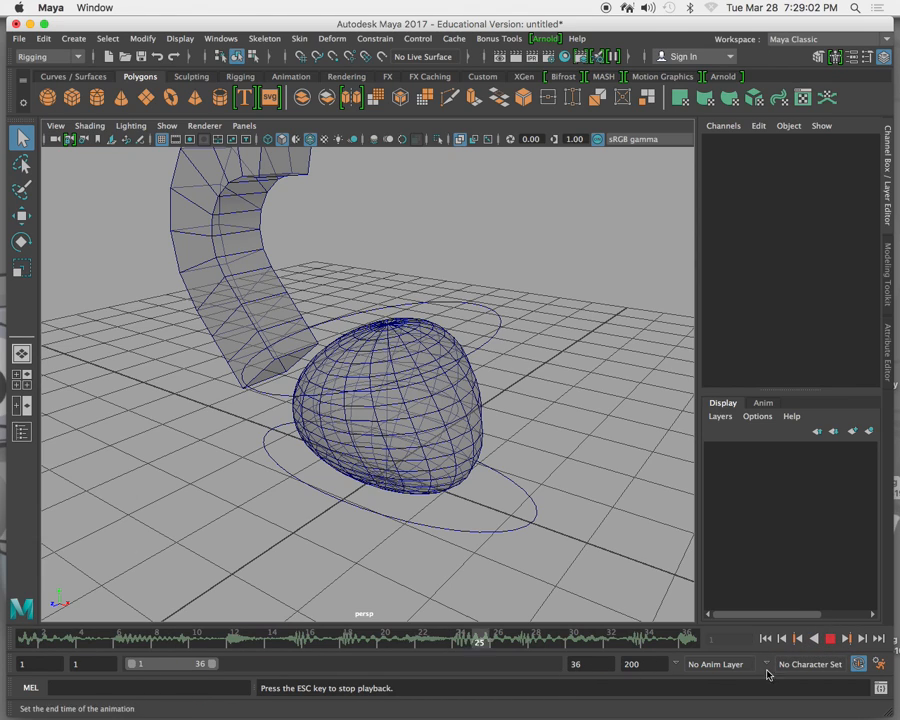
pyautogui.click(829, 638)
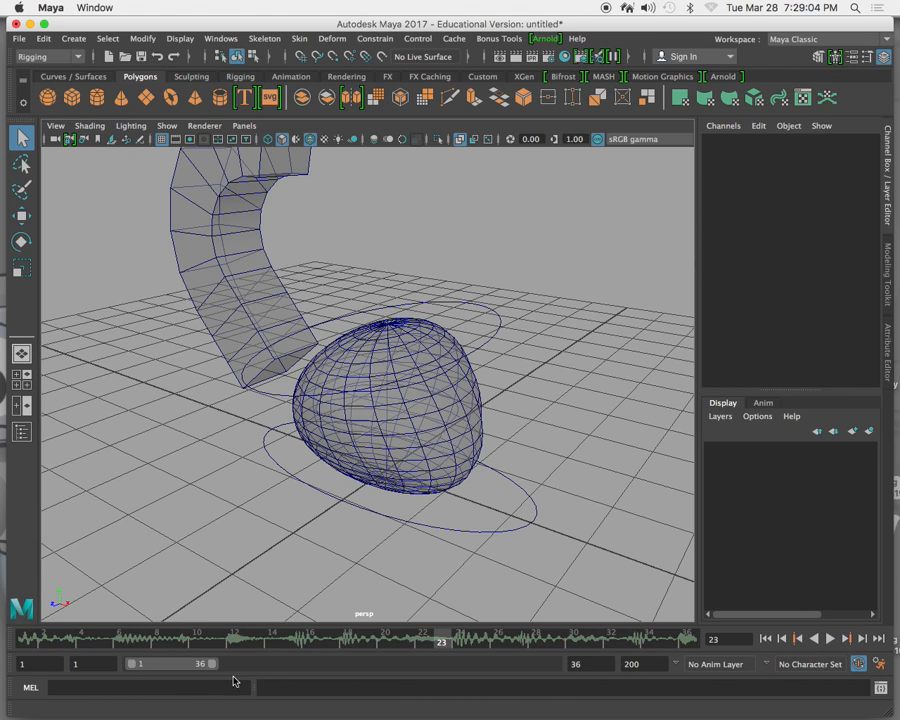
pyautogui.moveTo(212, 666); pyautogui.dragTo(331, 671)
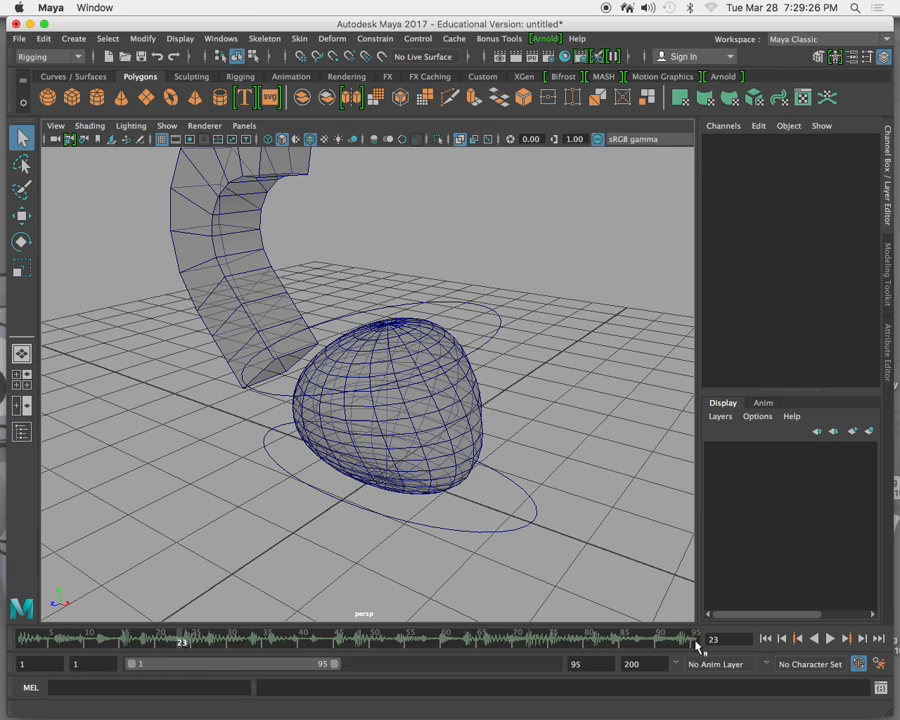
pyautogui.click(830, 640)
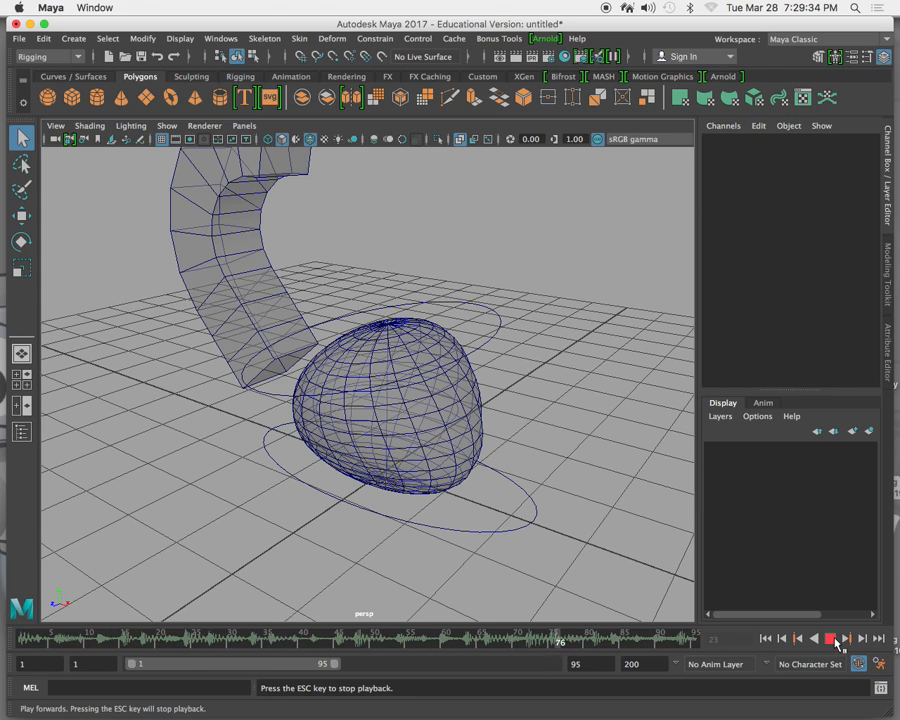
pyautogui.click(832, 639)
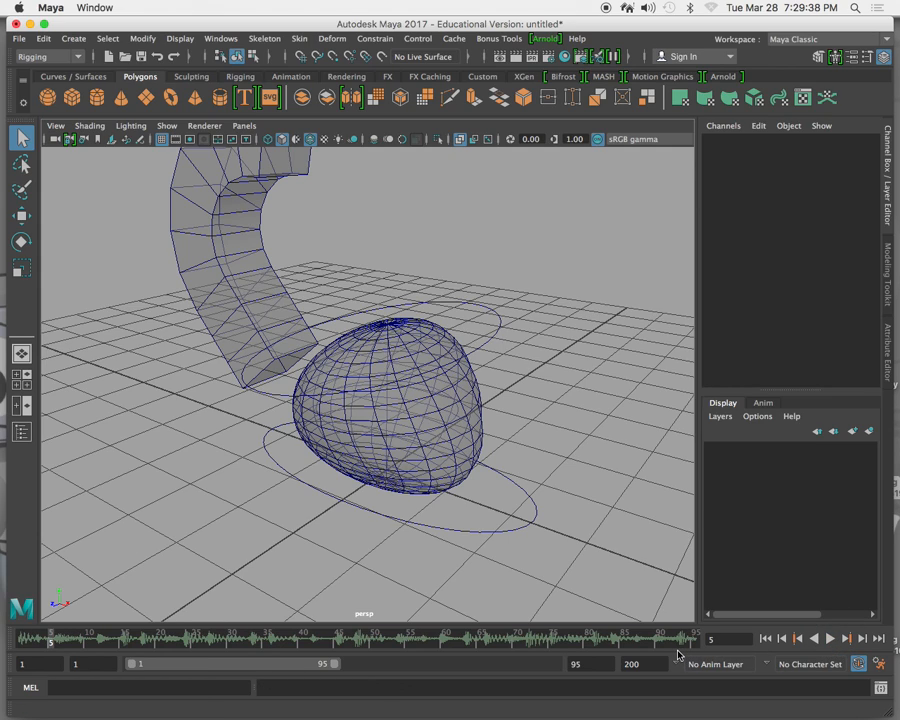
# Return to frame 1 and delete the flare deformer from the sphere.
pyautogui.moveTo(52, 640); pyautogui.dragTo(22, 638)
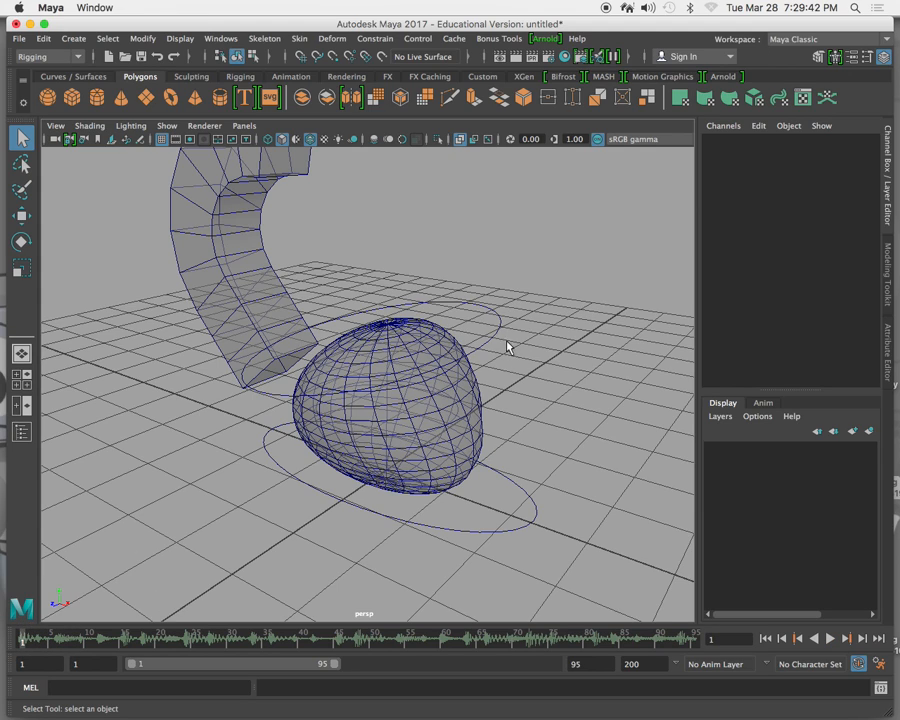
pyautogui.click(470, 297)
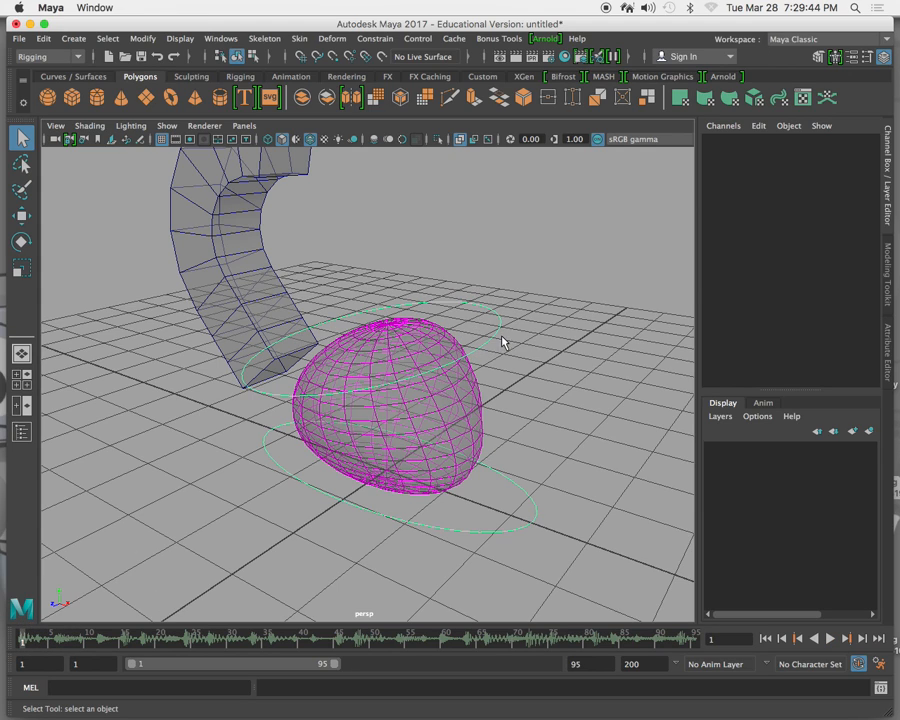
pyautogui.press('Delete')
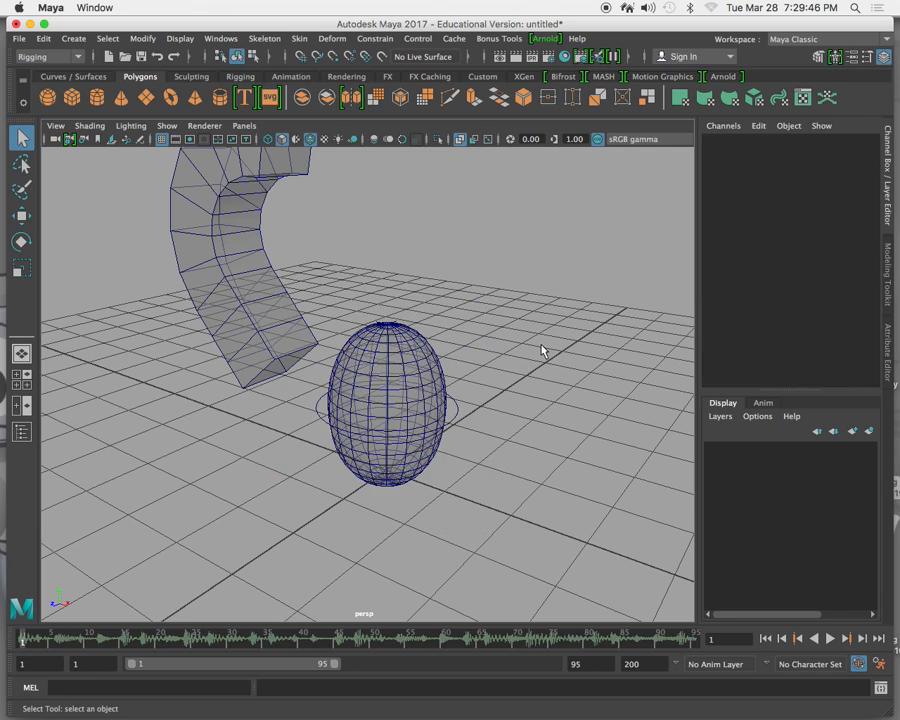
# Set the Factor of the sphere's squash deformer to 0.
pyautogui.click(458, 418)
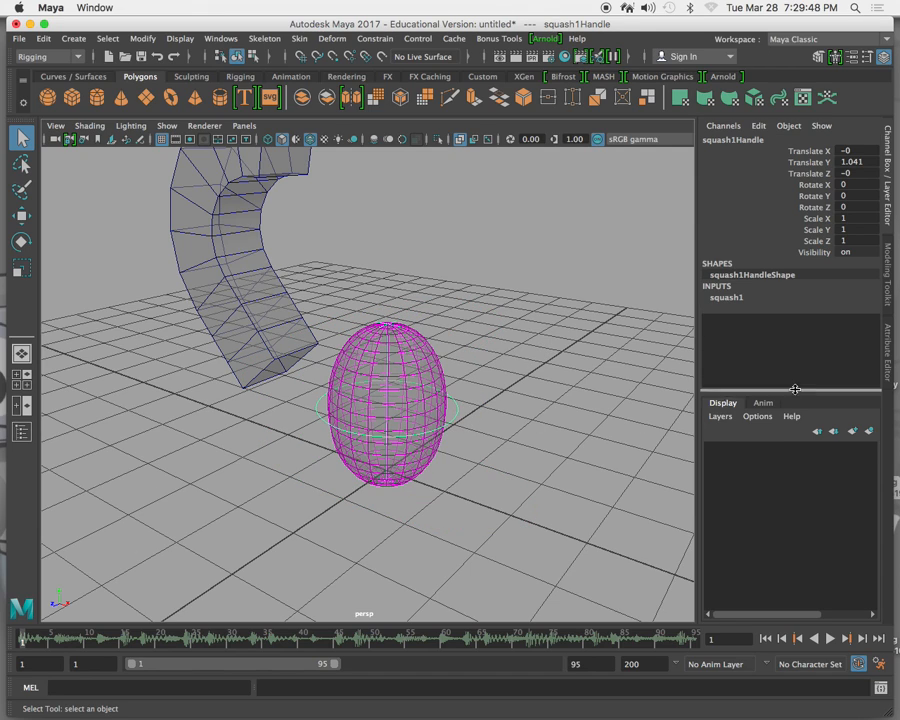
pyautogui.click(726, 298)
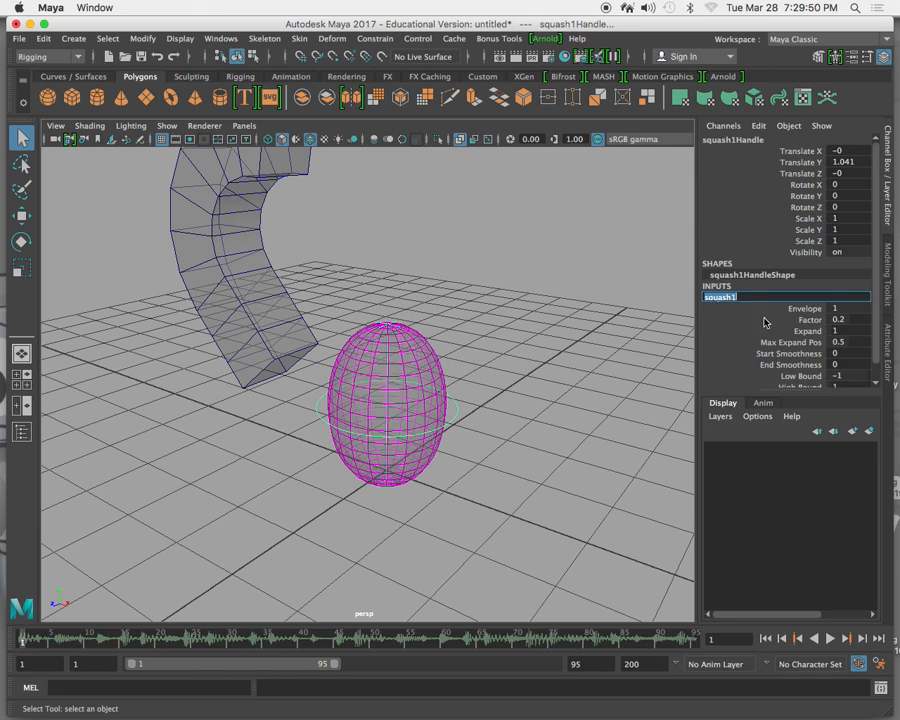
pyautogui.doubleClick(850, 320)
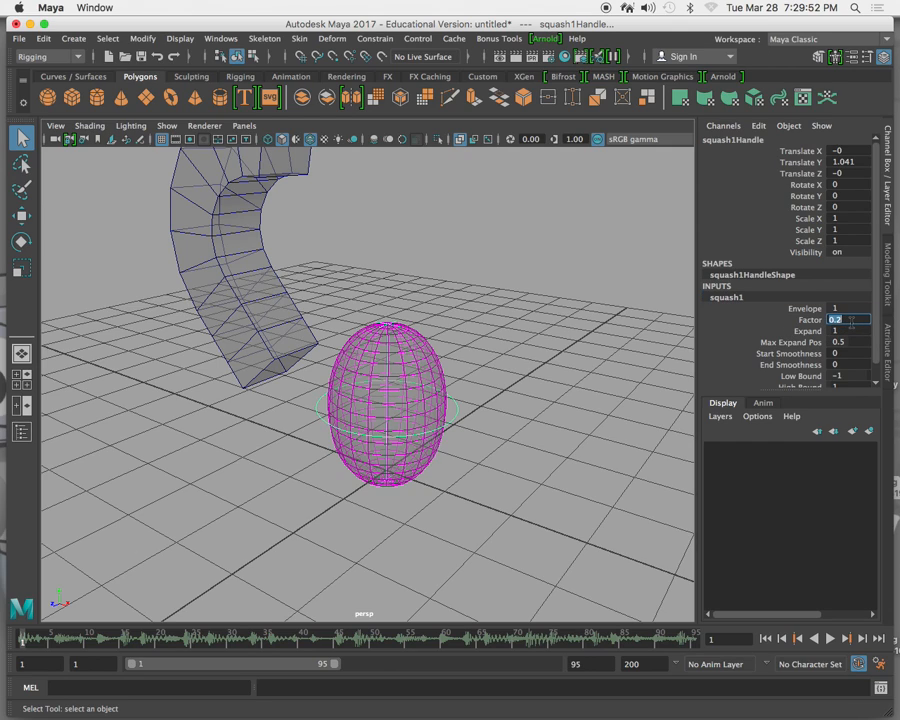
pyautogui.write('0')
pyautogui.press('Return')
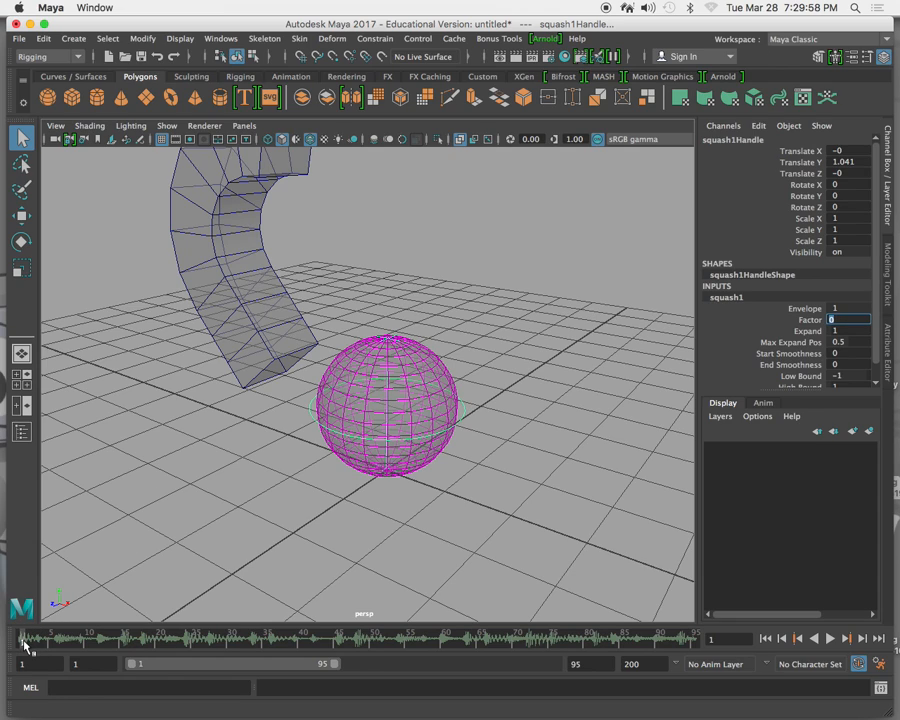
# Set a keyframe on the squash deformer's Factor at frame 1.
pyautogui.moveTo(22, 642); pyautogui.dragTo(6, 656)
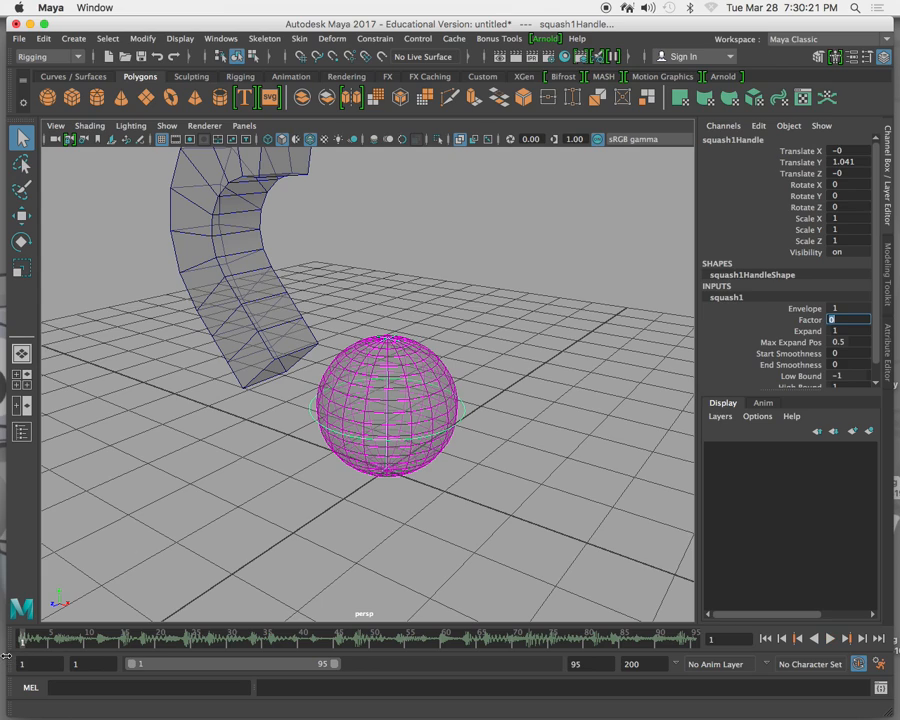
pyautogui.click(460, 420)
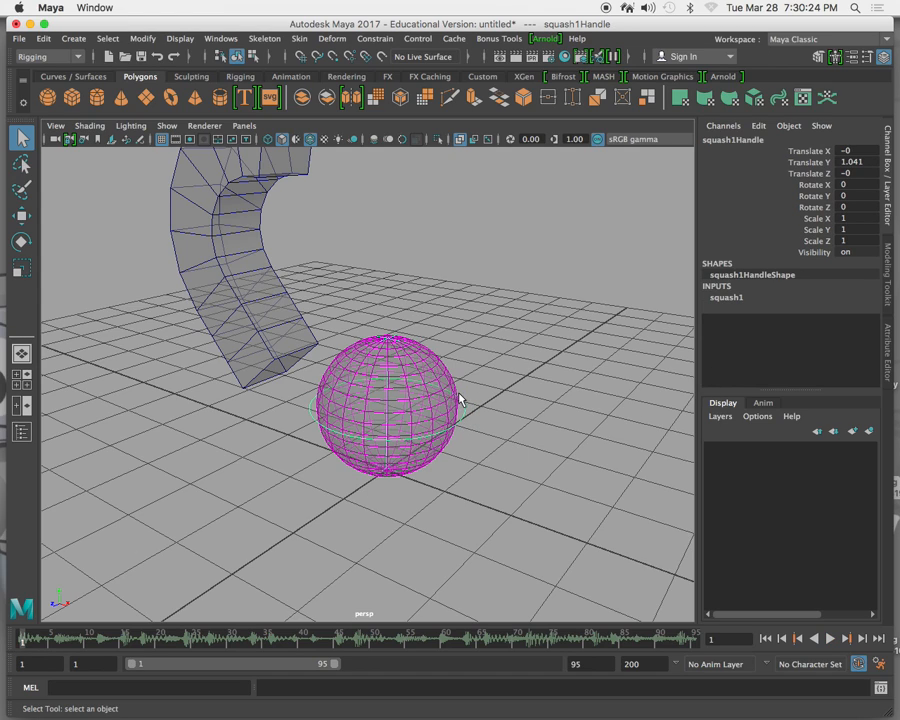
pyautogui.click(736, 298)
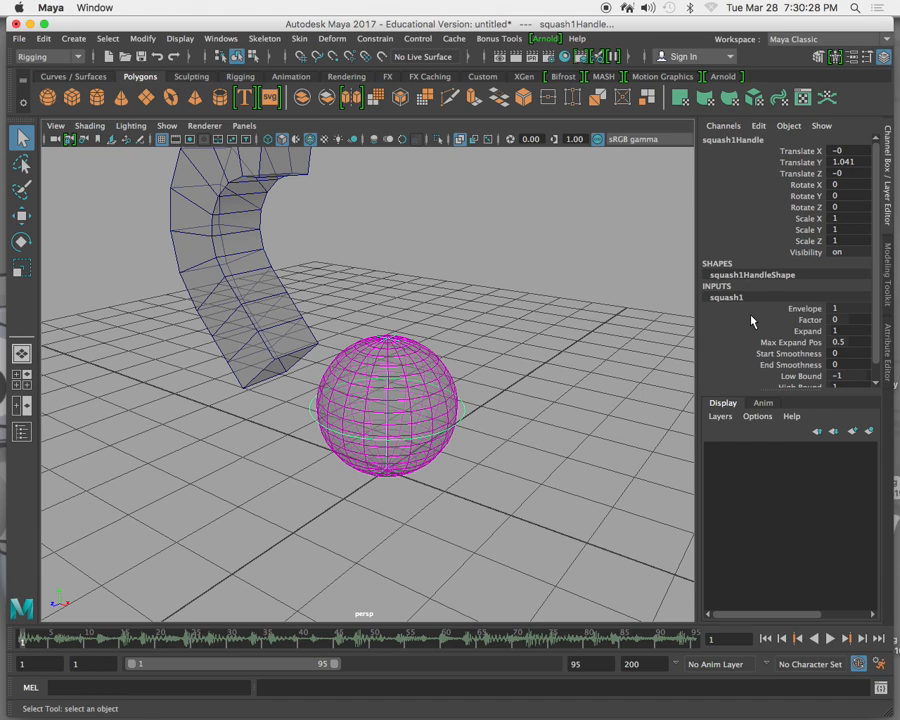
pyautogui.click(752, 320)
pyautogui.rightClick(752, 322)
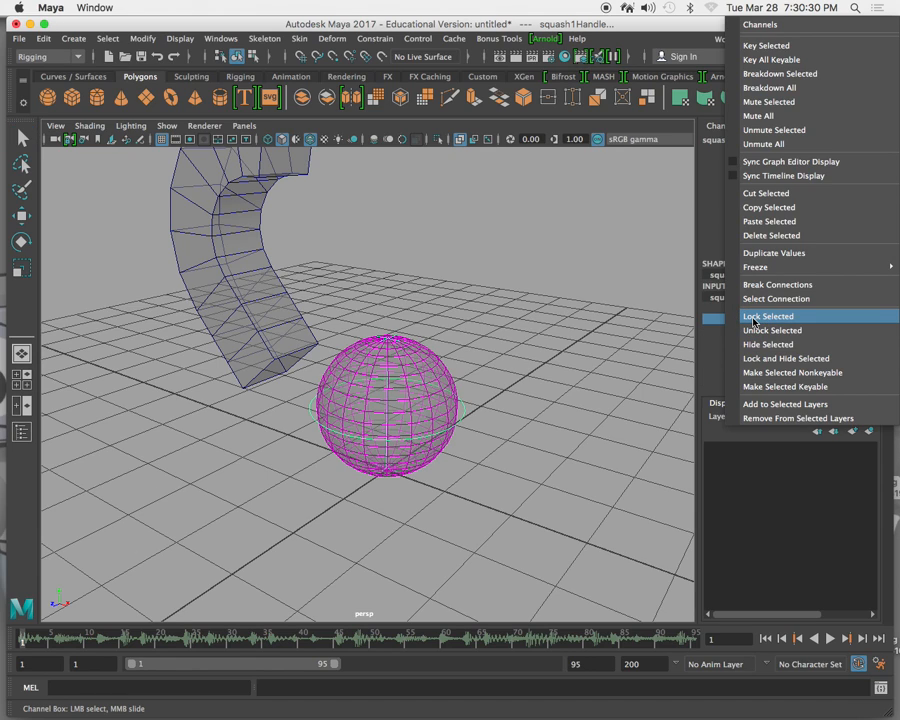
pyautogui.click(752, 45)
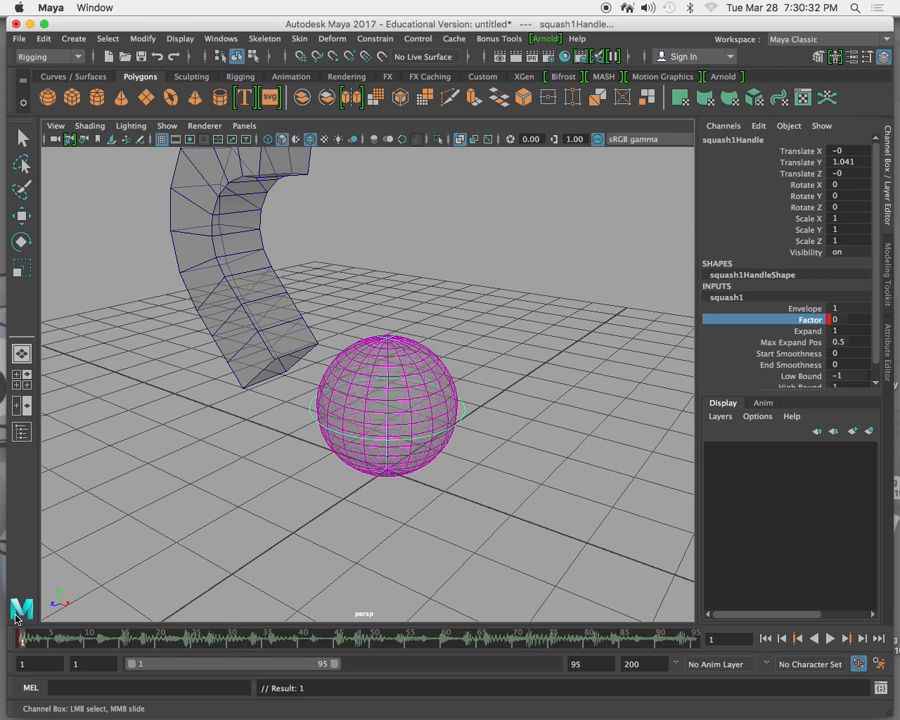
# Animate the squash Factor to -0.3 at frame 11 and to 0.6 at frame 12.
pyautogui.moveTo(18, 641); pyautogui.dragTo(96, 641)
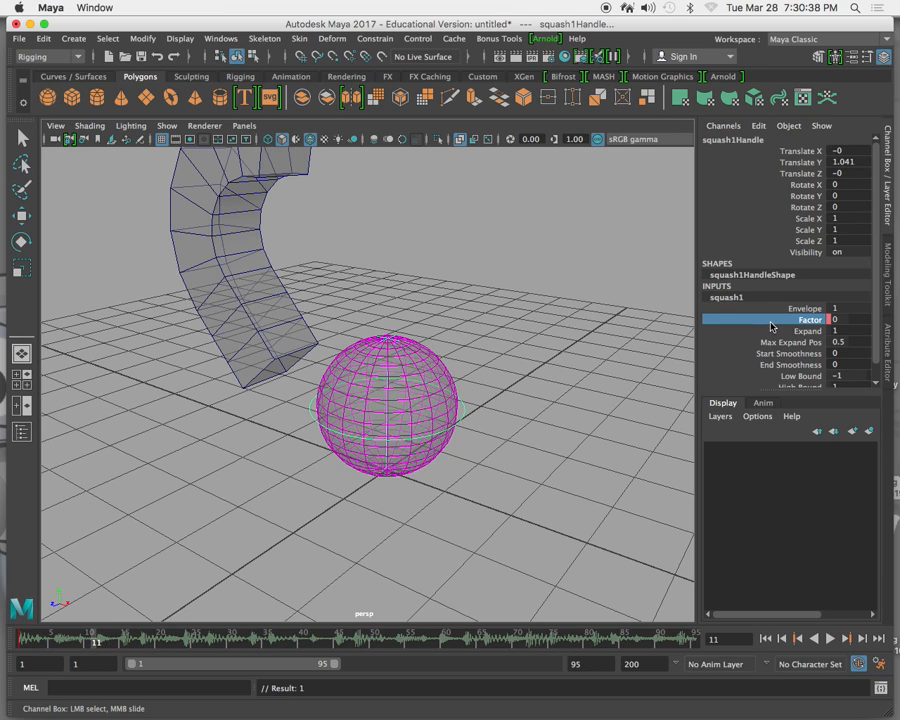
pyautogui.moveTo(635, 368); pyautogui.dragTo(633, 368, button='middle')
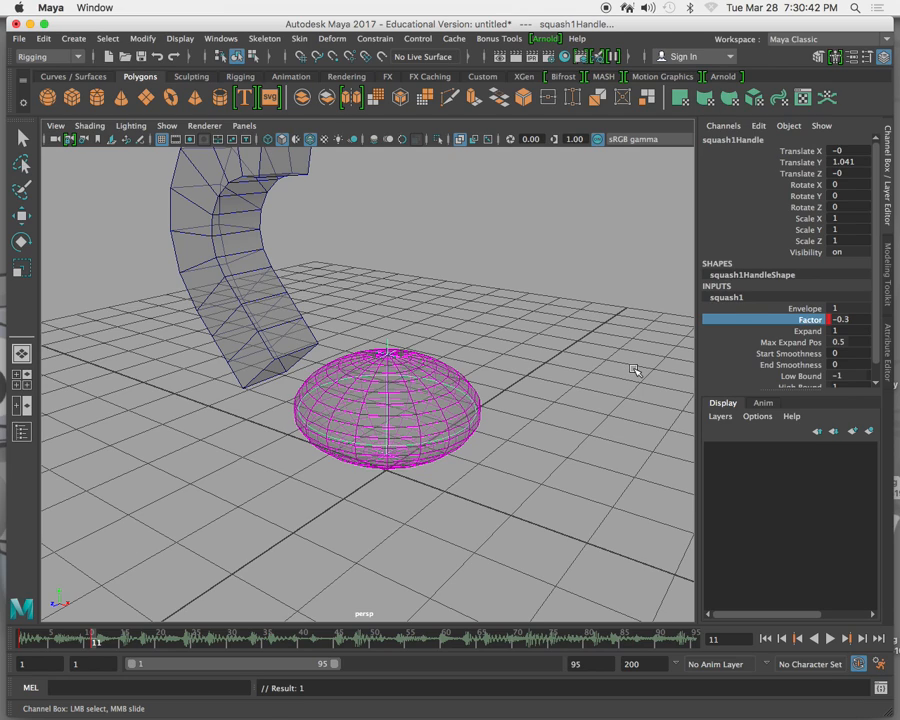
pyautogui.moveTo(95, 645); pyautogui.dragTo(105, 643)
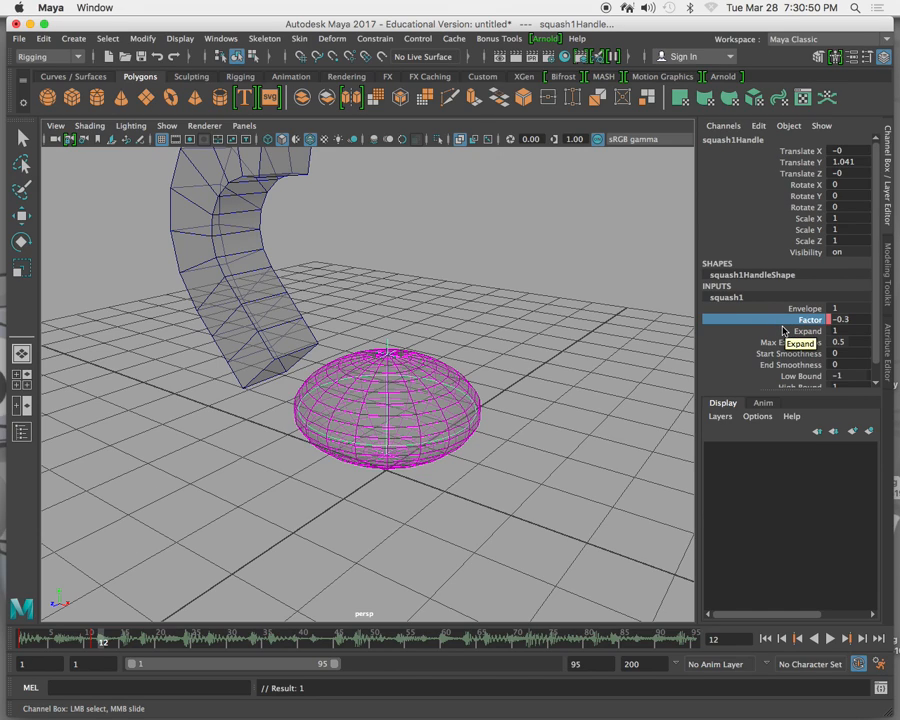
pyautogui.moveTo(608, 328)
pyautogui.mouseDown(button='middle')
pyautogui.moveTo(614, 314)
pyautogui.moveTo(608, 329)
pyautogui.mouseUp(button='middle')
# Add a Factor change to the squash around frame 18 and bring the Factor to 0 at frame 24.
pyautogui.moveTo(103, 641)
pyautogui.mouseDown()
pyautogui.moveTo(28, 639)
pyautogui.moveTo(275, 645)
pyautogui.mouseUp()
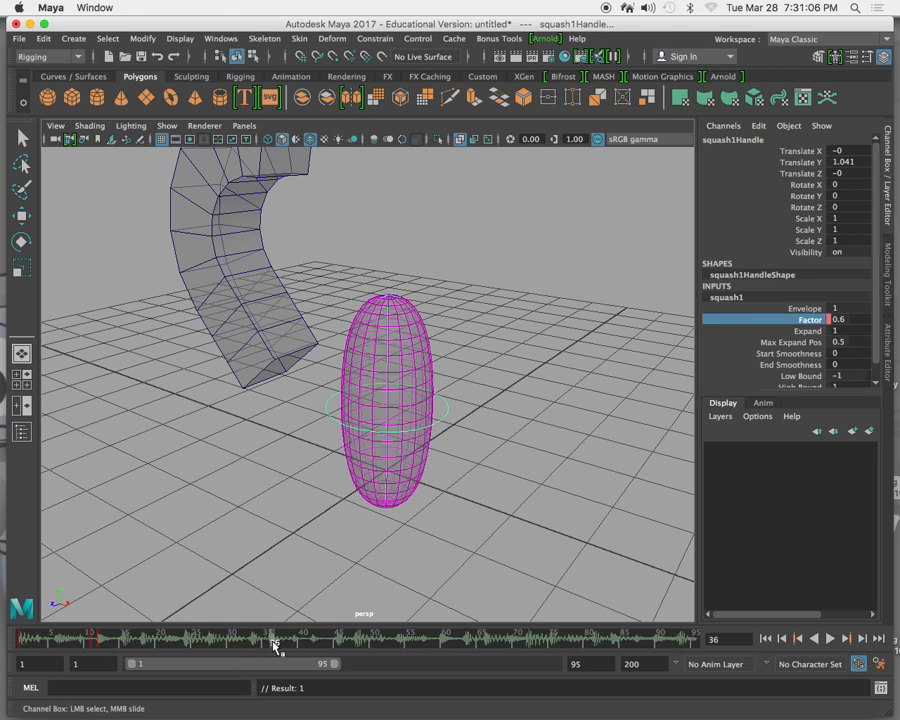
pyautogui.moveTo(271, 645)
pyautogui.mouseDown()
pyautogui.moveTo(96, 645)
pyautogui.moveTo(157, 648)
pyautogui.moveTo(110, 648)
pyautogui.moveTo(146, 650)
pyautogui.mouseUp()
pyautogui.moveTo(589, 332); pyautogui.dragTo(580, 332, button='middle')
pyautogui.moveTo(147, 645); pyautogui.dragTo(189, 640)
pyautogui.moveTo(516, 480); pyautogui.dragTo(514, 467, button='middle')
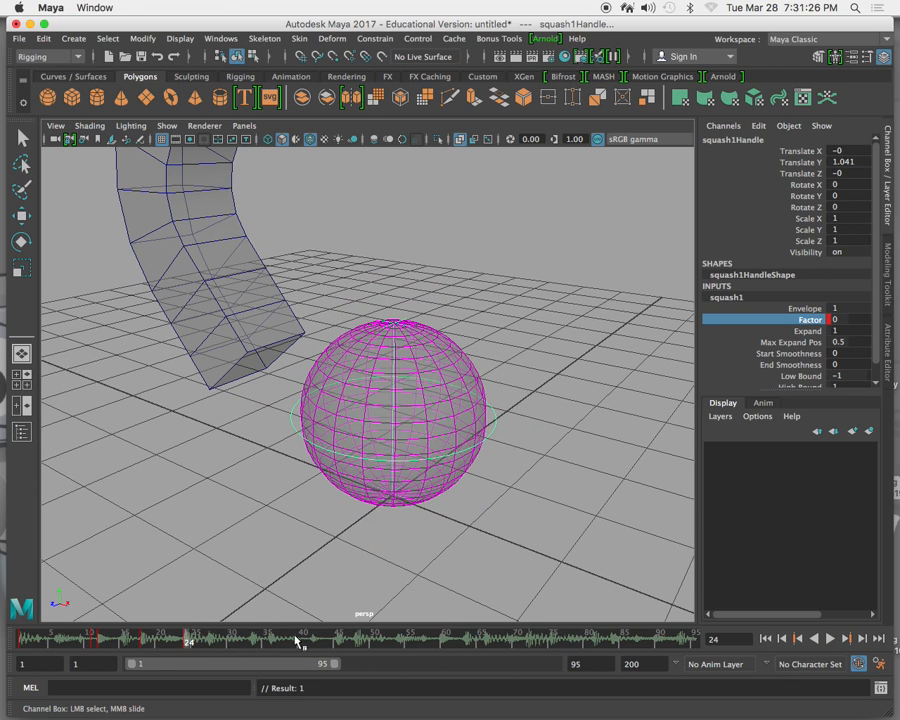
# Animate the squash Factor to -0.5 around frame 26 and to 0.8 at frame 27.
pyautogui.moveTo(193, 640)
pyautogui.mouseDown()
pyautogui.moveTo(16, 639)
pyautogui.moveTo(205, 644)
pyautogui.mouseUp()
pyautogui.moveTo(620, 333); pyautogui.dragTo(297, 657, button='middle')
pyautogui.click(207, 638)
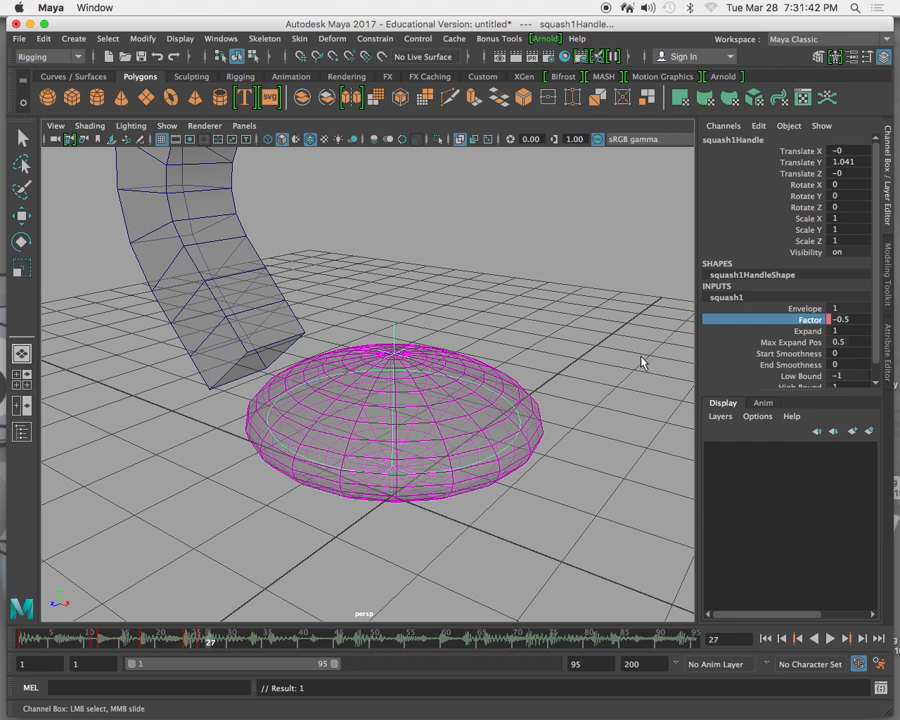
pyautogui.moveTo(619, 355); pyautogui.dragTo(626, 358, button='middle')
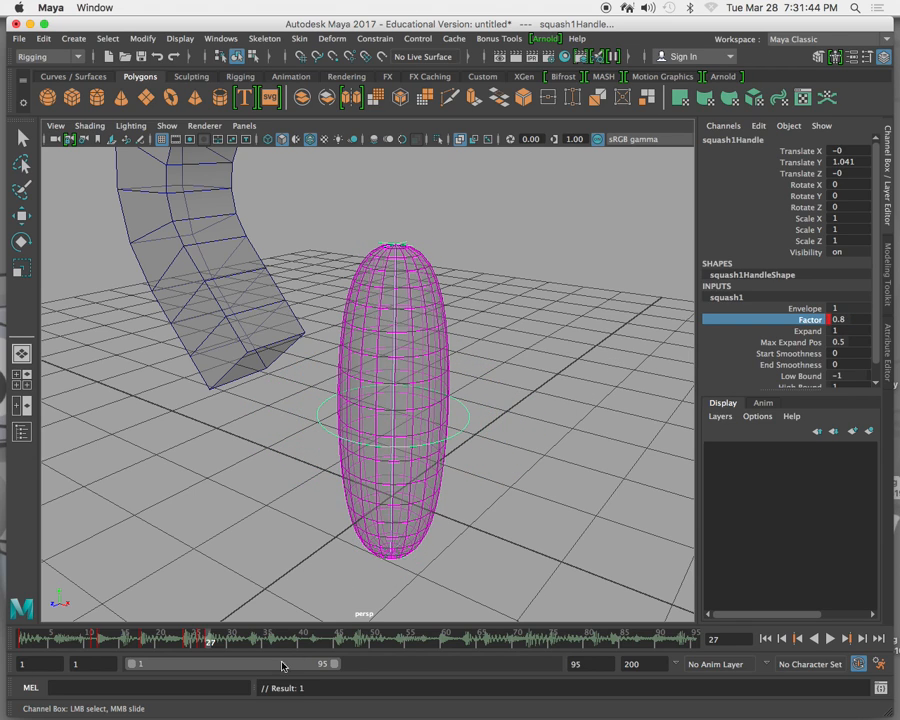
# Key a change in the squash Factor around frame 35 and set it to 0.9 at frame 36.
pyautogui.moveTo(212, 641); pyautogui.dragTo(267, 643)
pyautogui.moveTo(605, 363); pyautogui.dragTo(381, 594, button='middle')
pyautogui.moveTo(262, 648)
pyautogui.mouseDown()
pyautogui.moveTo(260, 636)
pyautogui.moveTo(273, 638)
pyautogui.mouseUp()
pyautogui.moveTo(563, 470); pyautogui.dragTo(543, 491, button='middle')
pyautogui.keyDown('alt'); pyautogui.moveTo(451, 569); pyautogui.dragTo(405, 602, button='right'); pyautogui.keyUp('alt')
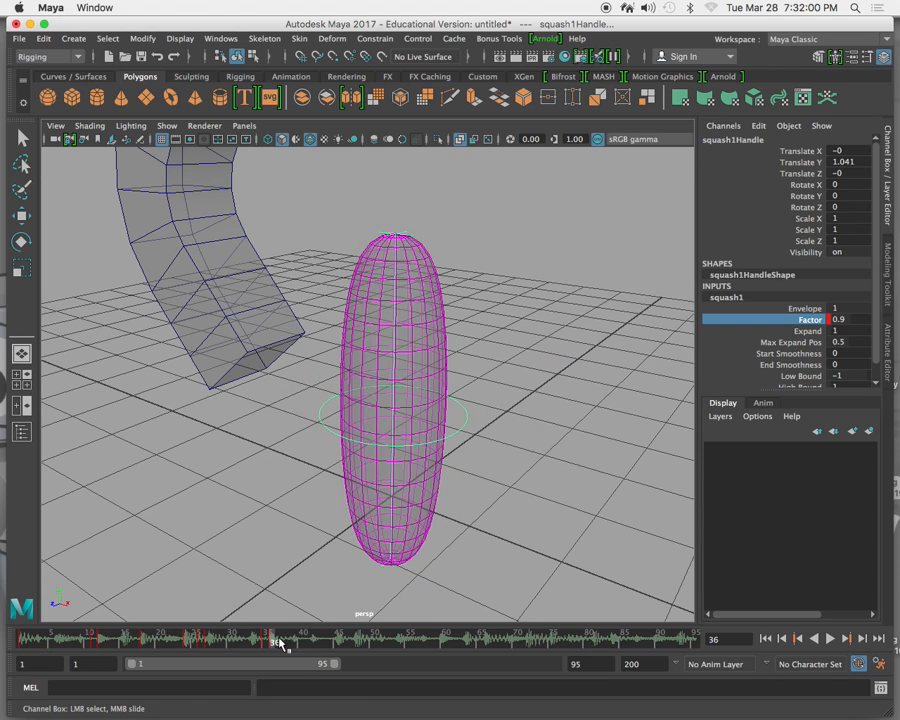
# Animate the squash Factor to -0.6 at frame 42 and to 0.3 at frame 48.
pyautogui.moveTo(273, 643); pyautogui.dragTo(317, 639)
pyautogui.moveTo(535, 470); pyautogui.dragTo(571, 407, button='middle')
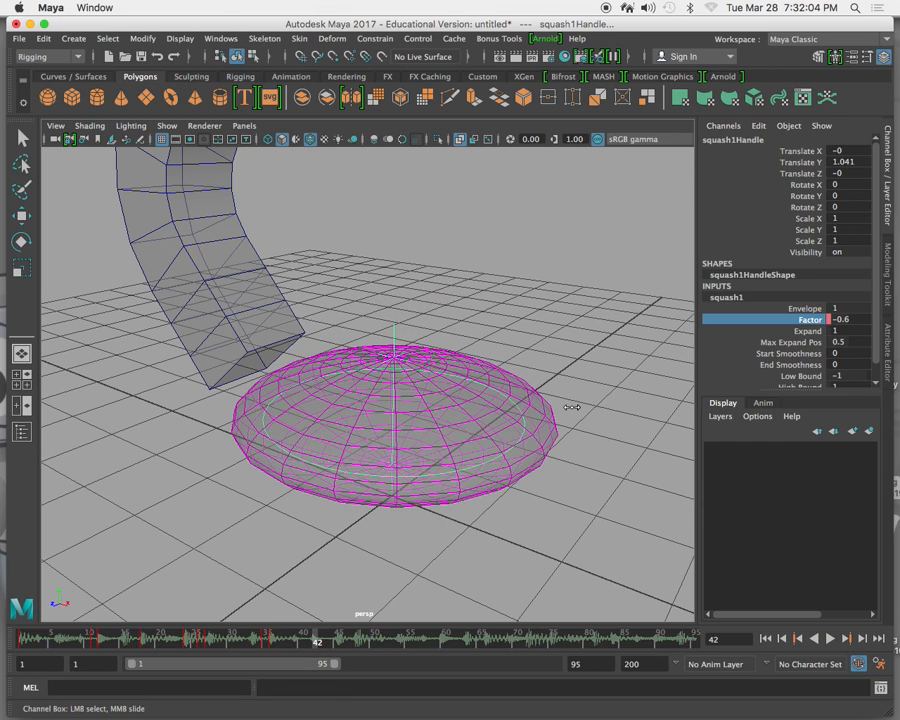
pyautogui.moveTo(311, 639); pyautogui.dragTo(362, 640)
pyautogui.moveTo(566, 448)
pyautogui.mouseDown(button='middle')
pyautogui.moveTo(566, 440)
pyautogui.moveTo(576, 446)
pyautogui.mouseUp(button='middle')
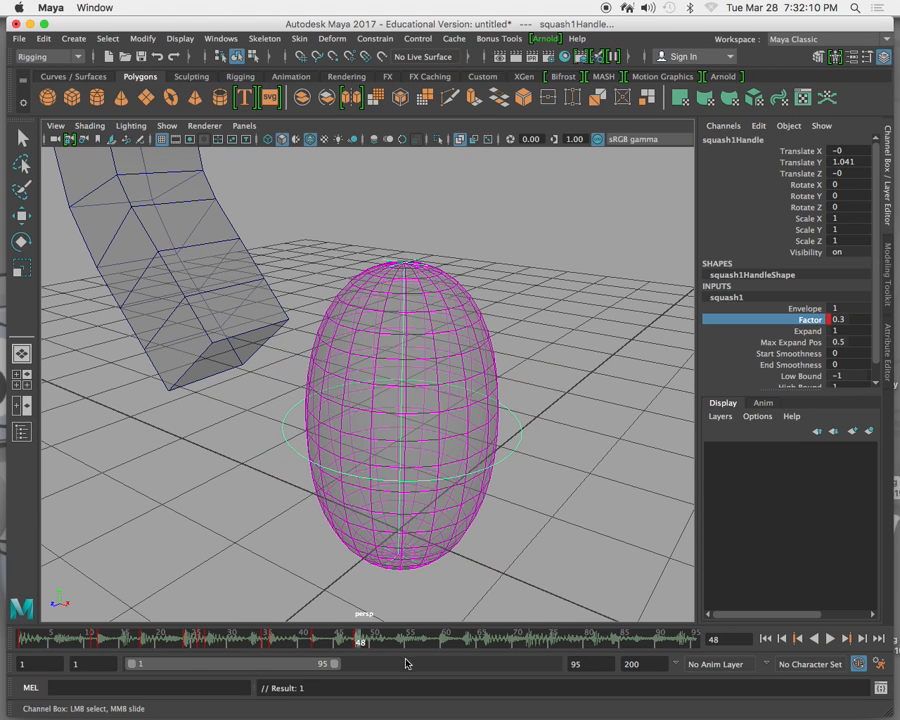
# Key a change in the squash Factor around frame 59 and set it to 0.6 at frame 60.
pyautogui.moveTo(361, 640); pyautogui.dragTo(436, 640)
pyautogui.moveTo(540, 468)
pyautogui.mouseDown(button='middle')
pyautogui.moveTo(549, 460)
pyautogui.moveTo(540, 462)
pyautogui.mouseUp(button='middle')
pyautogui.moveTo(433, 647); pyautogui.dragTo(444, 636)
pyautogui.moveTo(492, 582); pyautogui.dragTo(534, 532, button='middle')
pyautogui.scroll(-5, 533, 533)
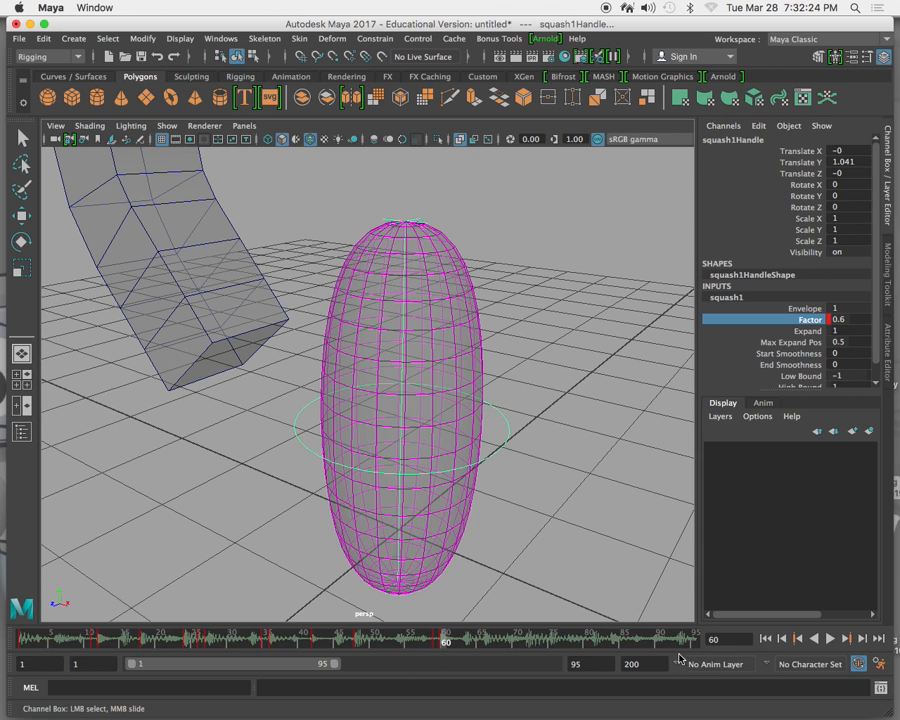
# Play the squash animation from the first frame to check it against the music, and stop playback.
pyautogui.click(765, 638)
pyautogui.click(830, 639)
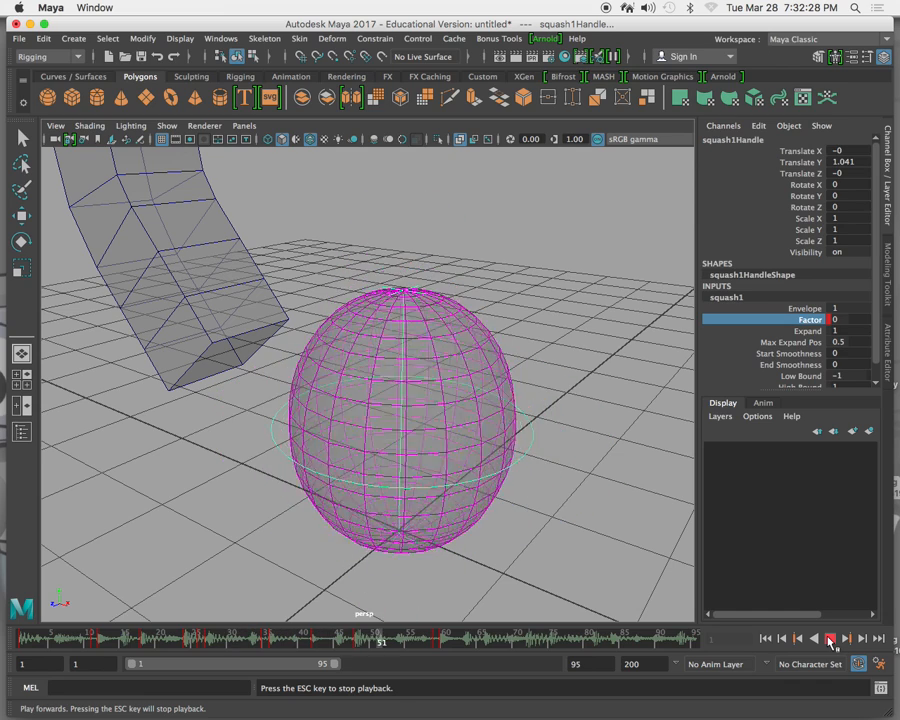
pyautogui.click(830, 639)
# Set a squash Factor keyframe around frame 66 and bring the Factor to 0 at frame 72.
pyautogui.moveTo(33, 640); pyautogui.dragTo(488, 647)
pyautogui.moveTo(629, 521); pyautogui.dragTo(588, 514, button='middle')
pyautogui.press('s')
pyautogui.click(487, 640)
pyautogui.moveTo(487, 640); pyautogui.dragTo(533, 640)
pyautogui.scroll(3, 552, 582)
pyautogui.moveTo(557, 581)
pyautogui.mouseDown(button='middle')
pyautogui.moveTo(538, 580)
pyautogui.moveTo(557, 579)
pyautogui.mouseUp(button='middle')
pyautogui.scroll(-3, 560, 578)
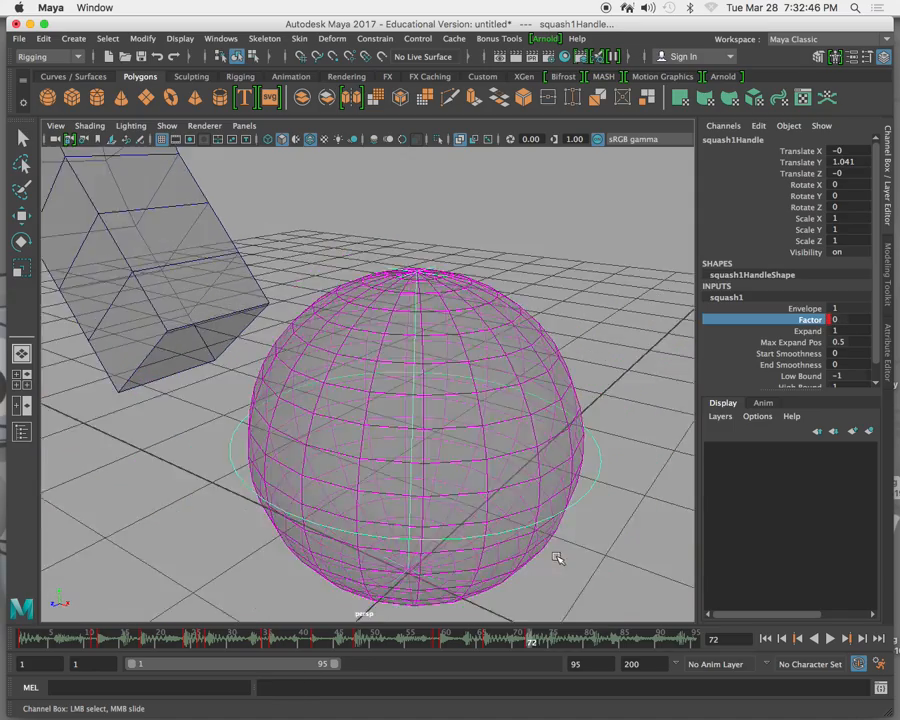
# Animate the squash Factor to -0.8 at frame 83 and to 0.7 at frame 84.
pyautogui.moveTo(530, 648)
pyautogui.mouseDown()
pyautogui.moveTo(623, 645)
pyautogui.moveTo(553, 650)
pyautogui.mouseUp()
pyautogui.moveTo(535, 648); pyautogui.dragTo(606, 650)
pyautogui.moveTo(538, 537); pyautogui.dragTo(534, 543, button='middle')
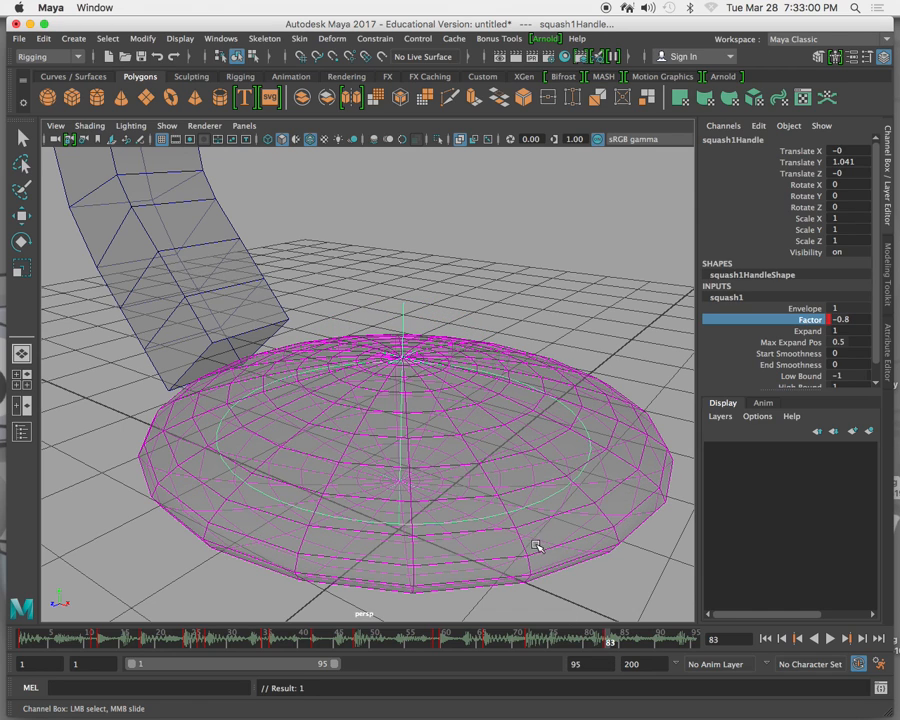
pyautogui.click(617, 641)
pyautogui.moveTo(569, 544); pyautogui.dragTo(578, 552, button='middle')
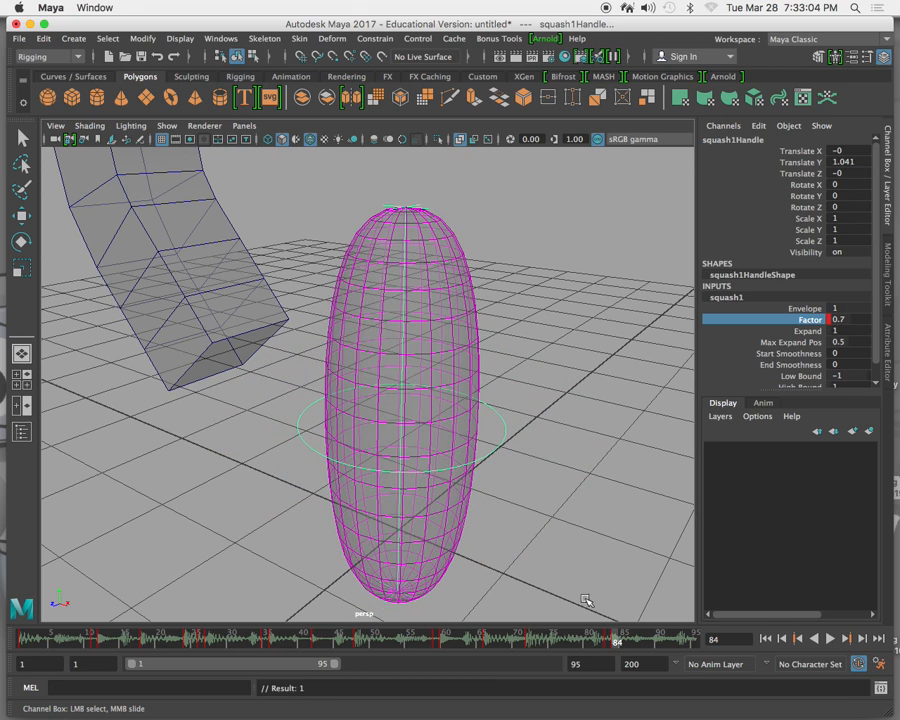
# Bring the squash Factor to 0.1 at frame 90.
pyautogui.click(617, 641)
pyautogui.moveTo(617, 641); pyautogui.dragTo(660, 641)
pyautogui.moveTo(616, 585); pyautogui.dragTo(601, 584, button='middle')
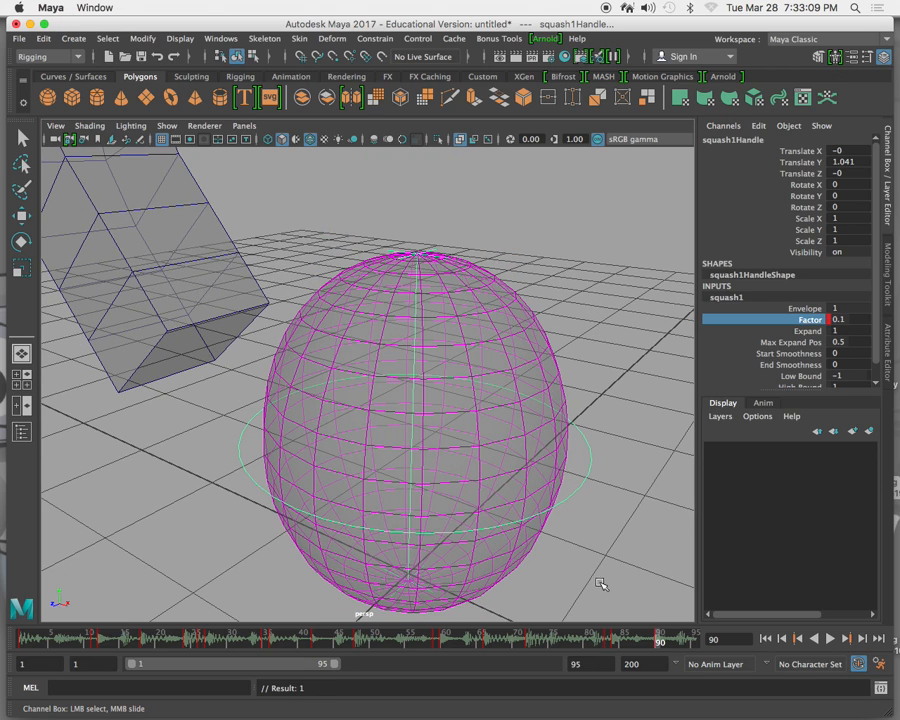
# Copy the squash keyframe at frame 1 and paste it at frame 95 so the loop ends as it starts.
pyautogui.click(658, 641)
pyautogui.moveTo(658, 641); pyautogui.dragTo(695, 641)
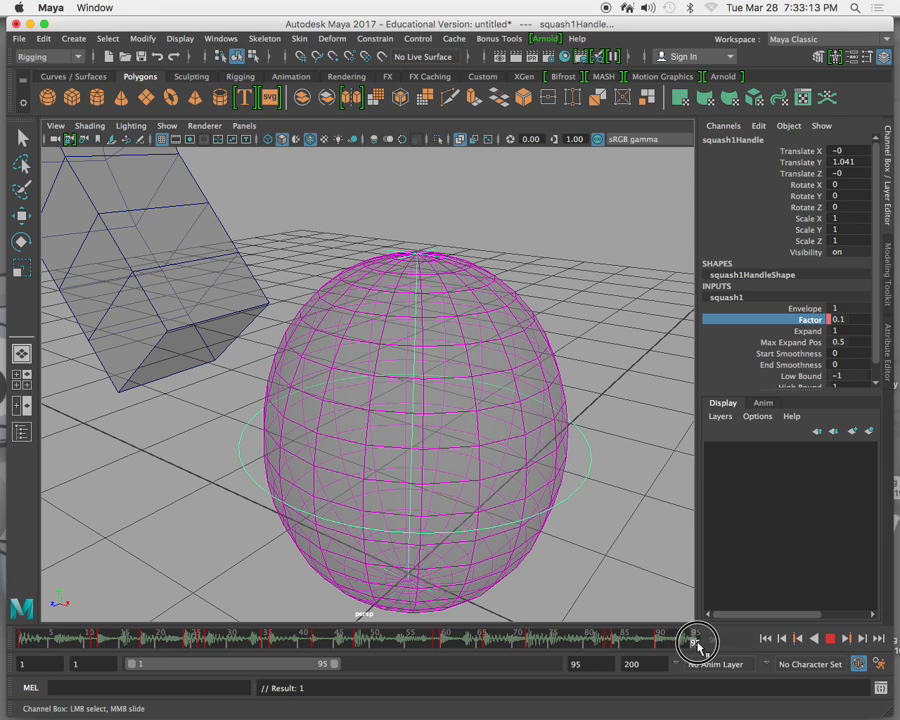
pyautogui.click(22, 641)
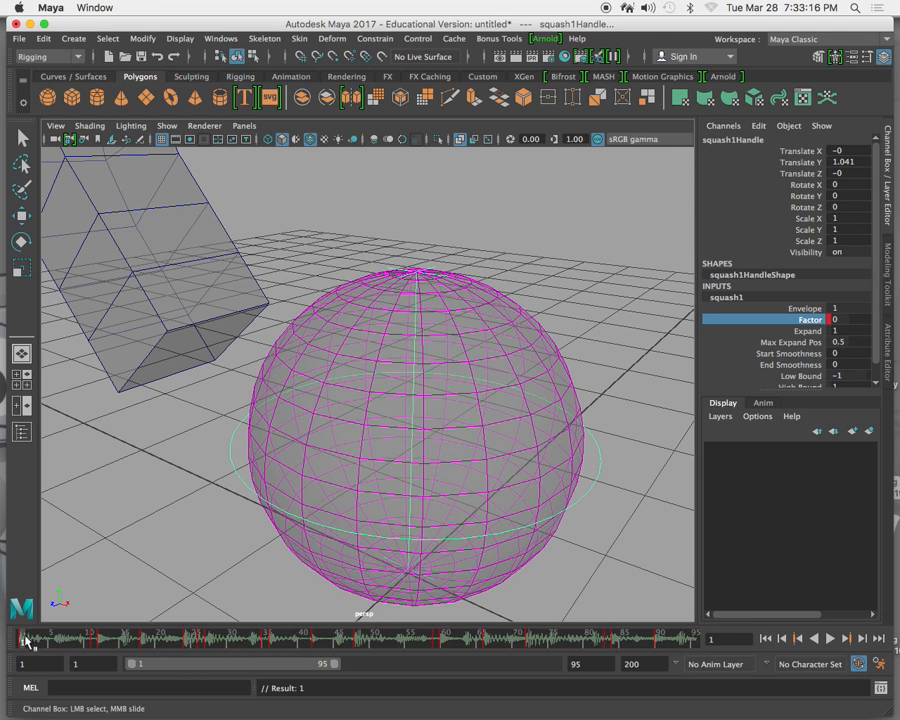
pyautogui.moveTo(22, 641); pyautogui.dragTo(56, 444, button='right')
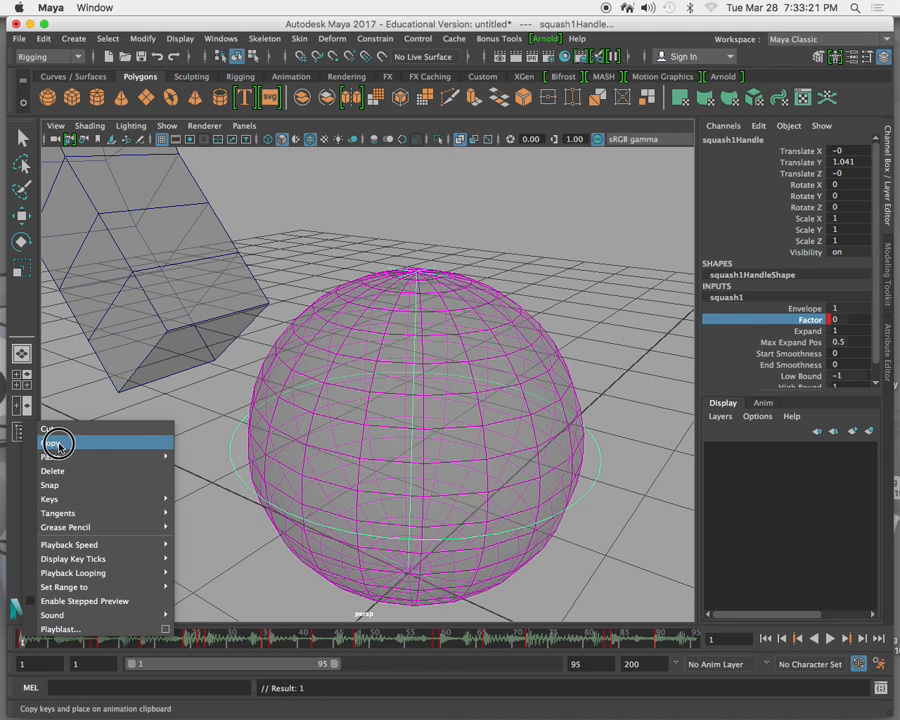
pyautogui.click(694, 636)
pyautogui.moveTo(695, 638); pyautogui.dragTo(636, 467, button='right')
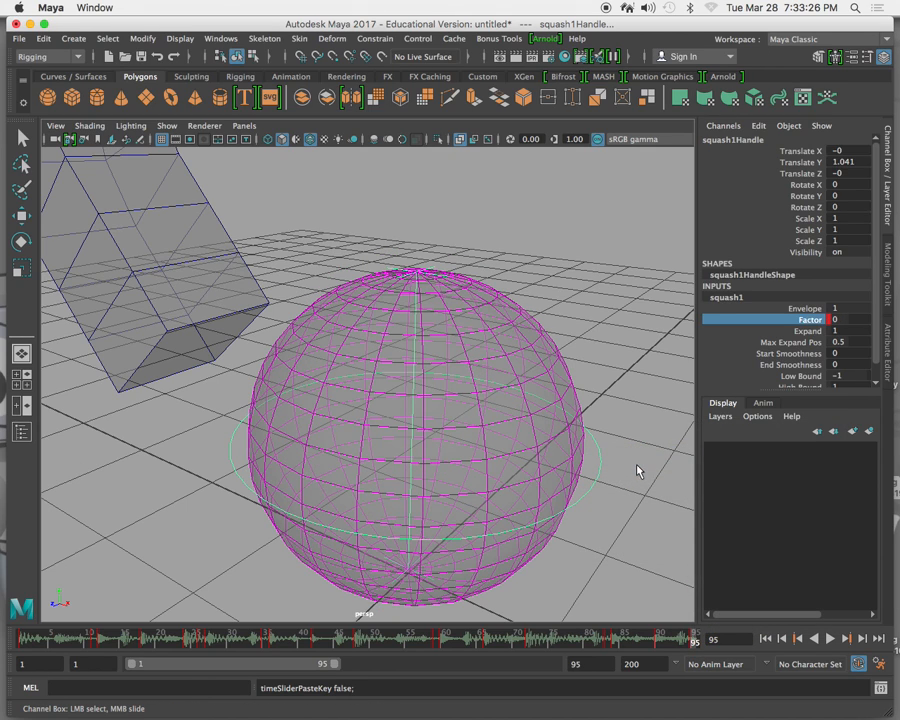
# Play the full animation loop to review the squash movement with the music, and stop playback.
pyautogui.moveTo(690, 638); pyautogui.dragTo(8, 610)
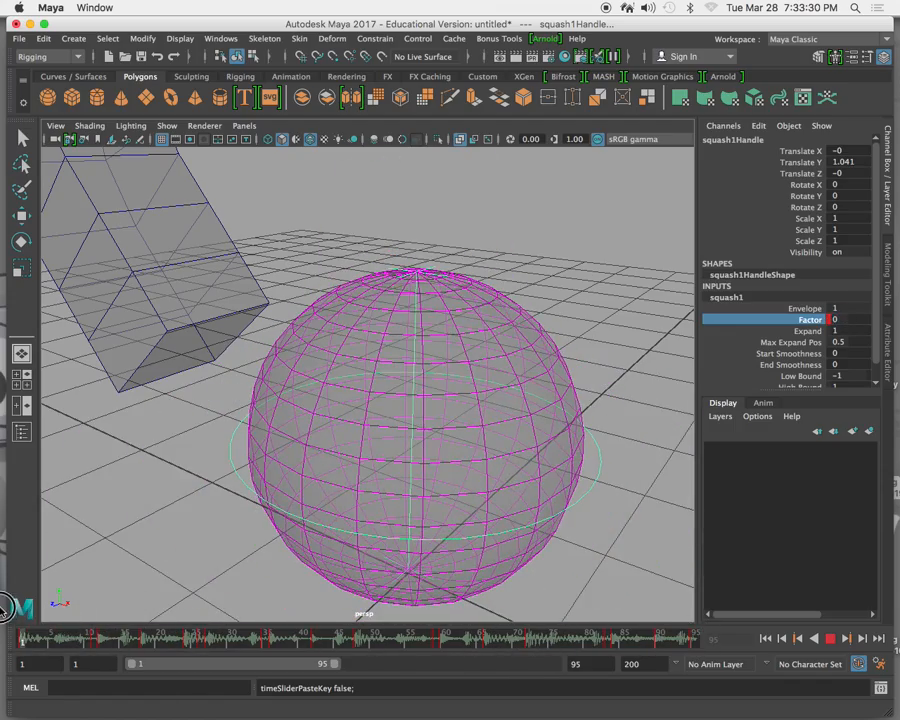
pyautogui.click(829, 640)
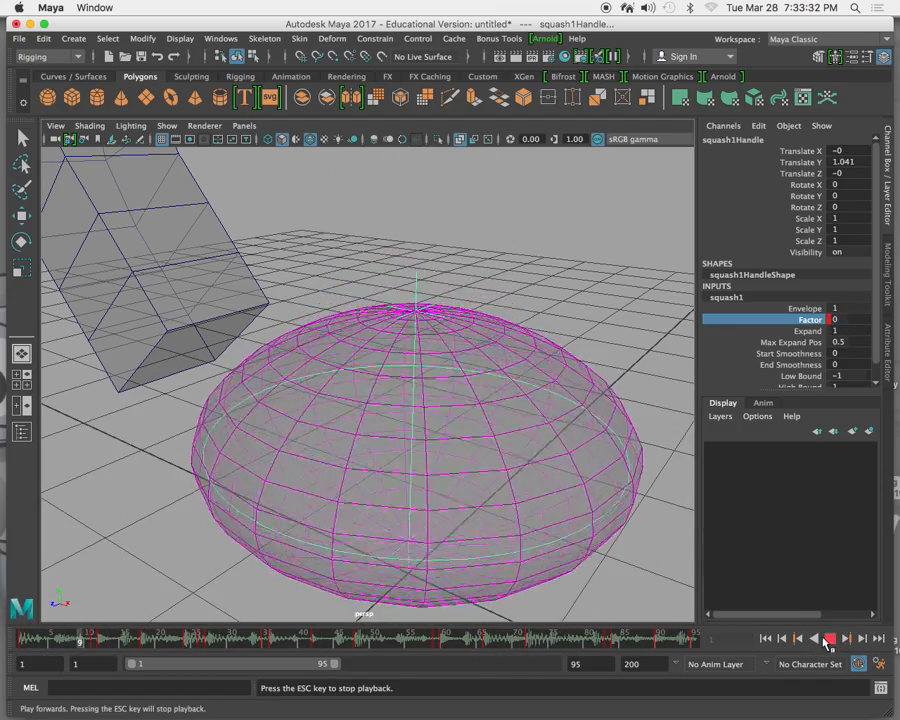
pyautogui.scroll(-5, 588, 500)
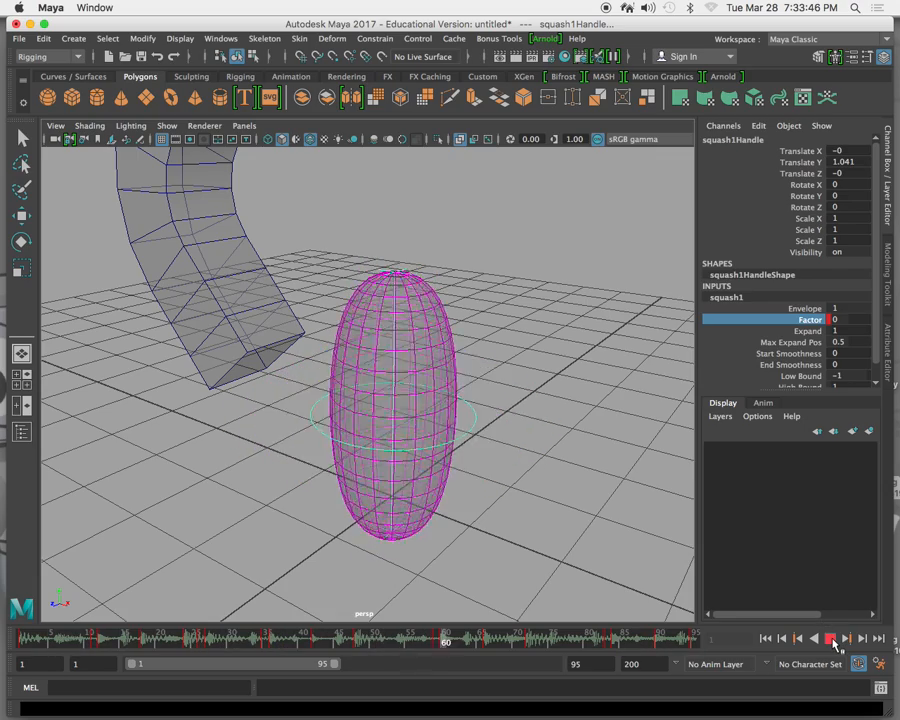
pyautogui.click(832, 640)
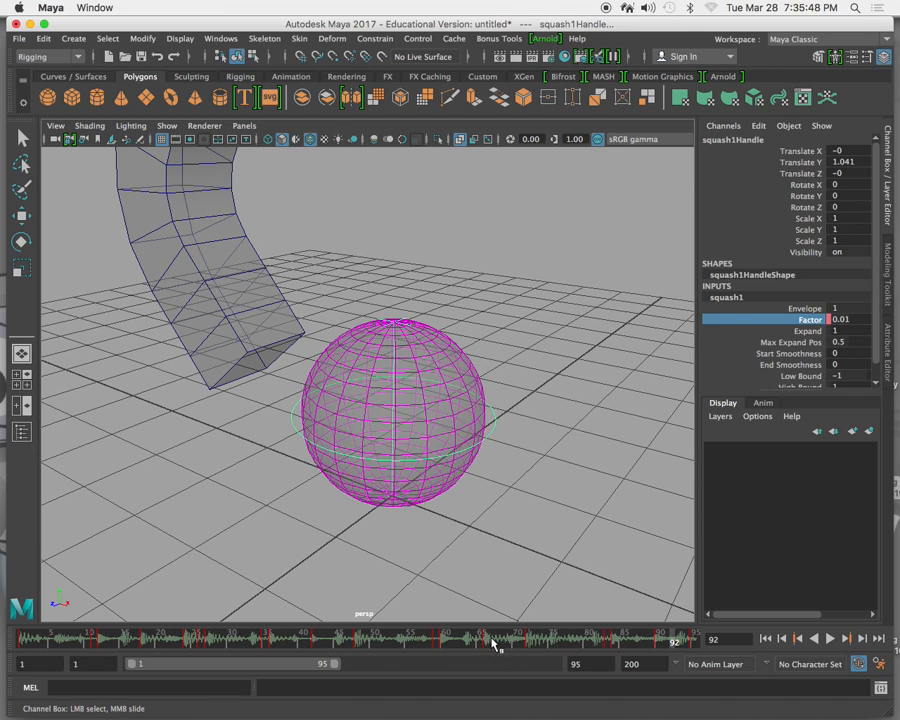
# Render the current frame with the Arnold Renderer and close the Render View.
pyautogui.click(512, 60)
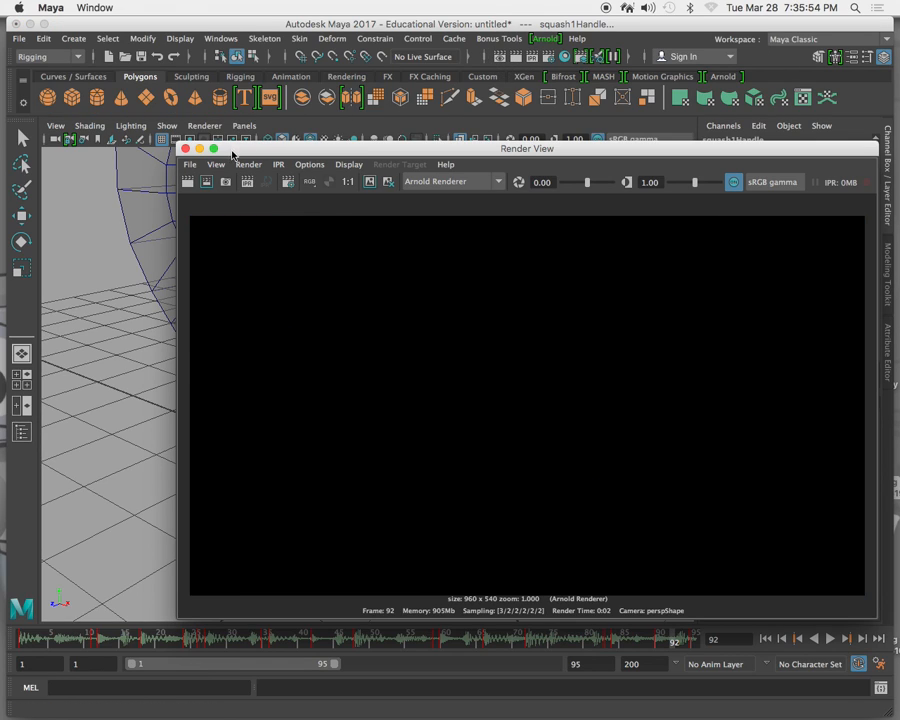
pyautogui.click(185, 148)
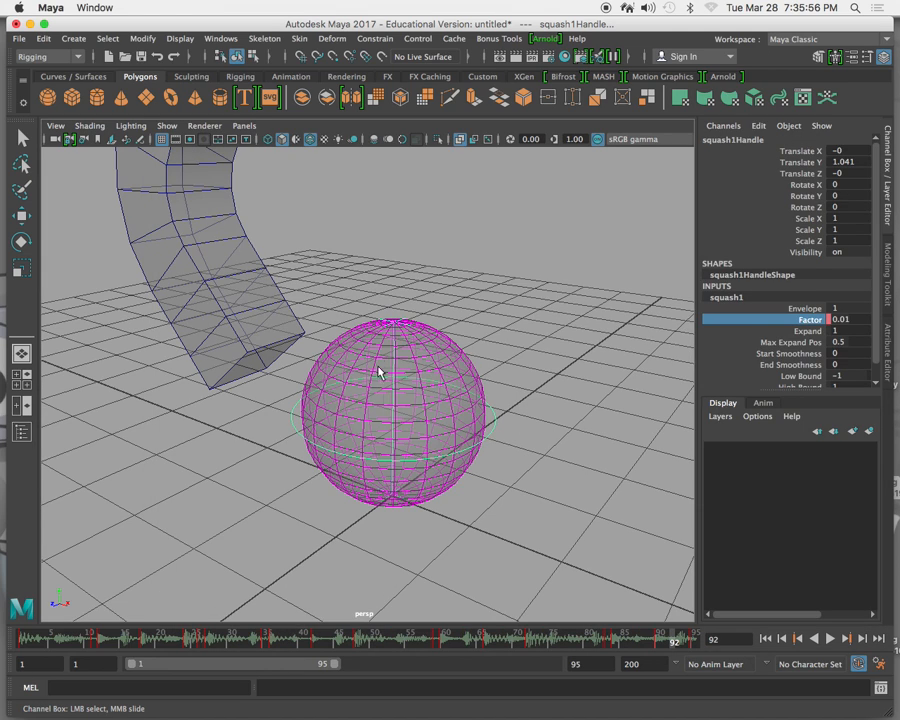
# Change the renderer in the Render Settings to Maya Software and render the current frame again.
pyautogui.click(222, 40)
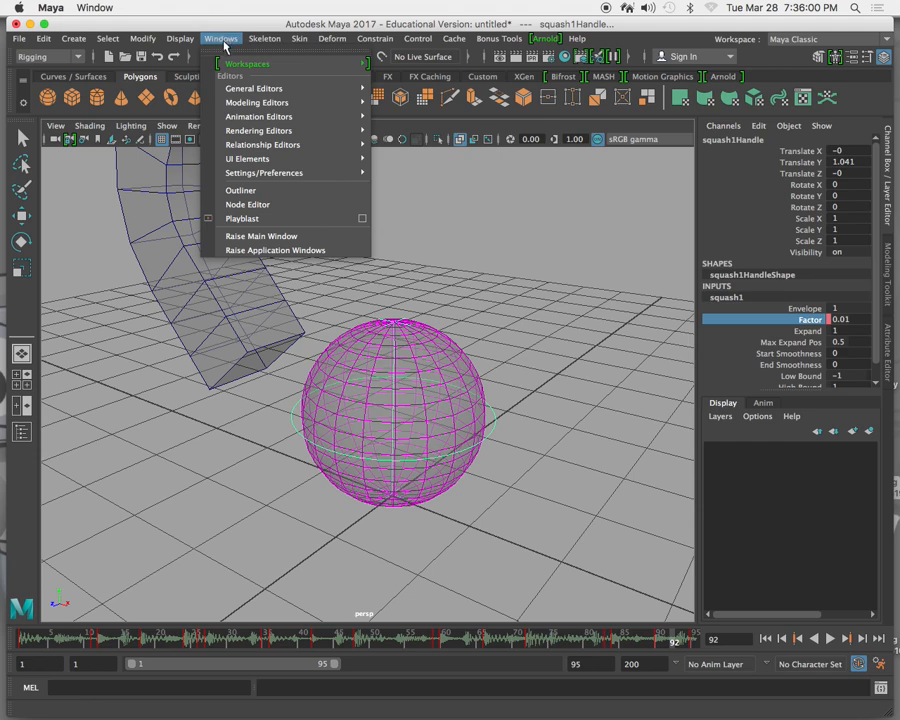
pyautogui.moveTo(254, 136)
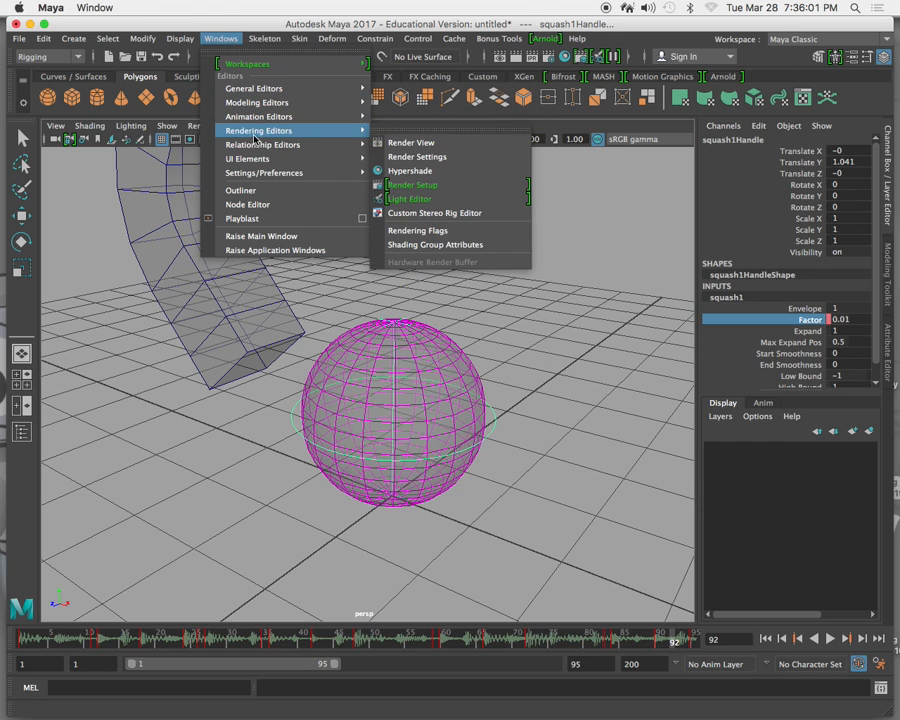
pyautogui.click(437, 158)
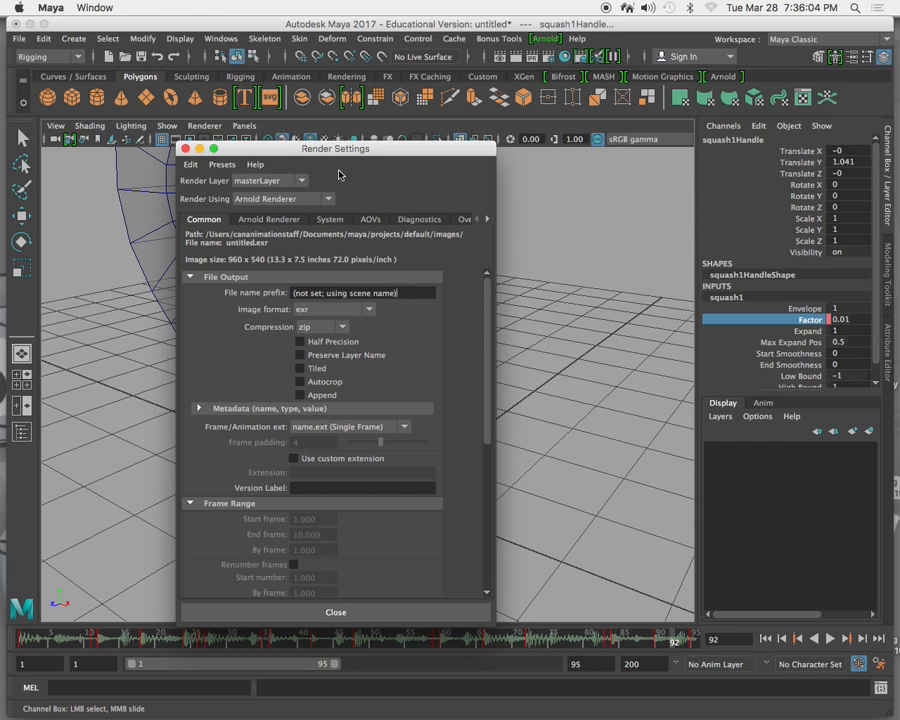
pyautogui.click(328, 200)
pyautogui.click(310, 214)
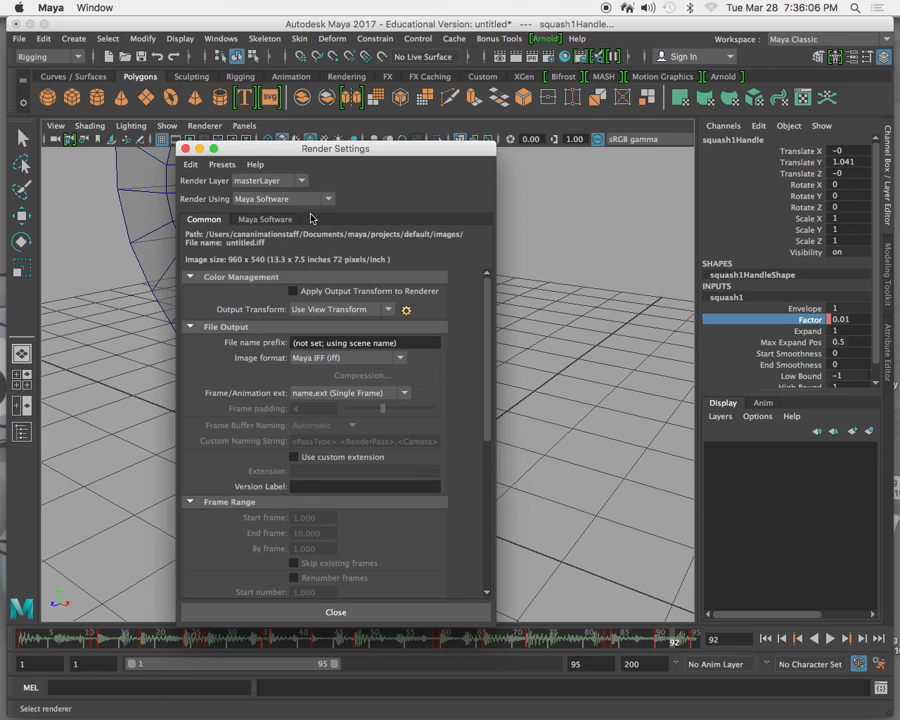
pyautogui.click(186, 149)
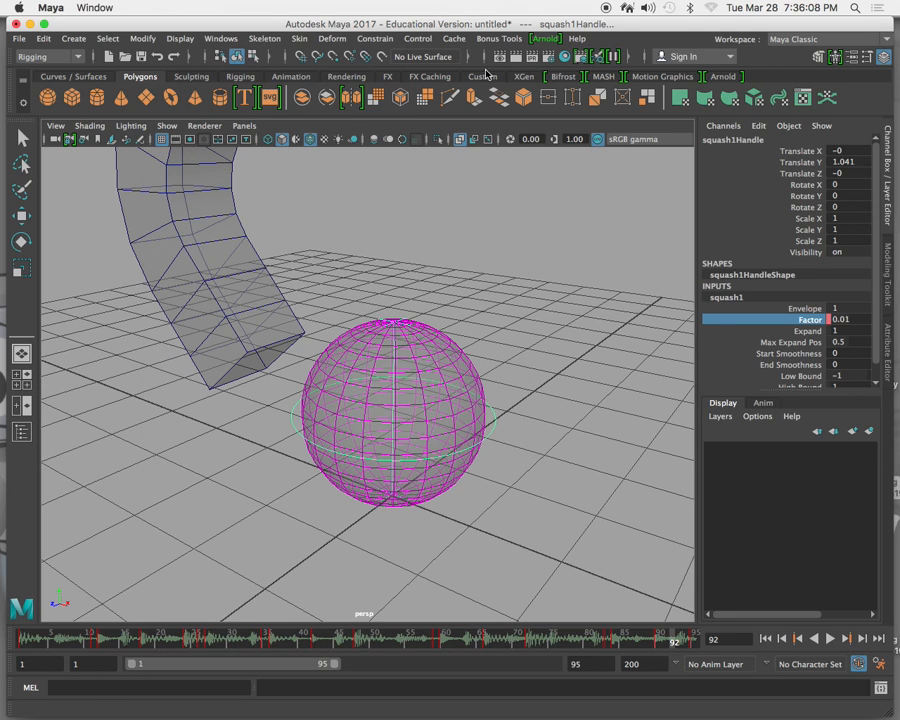
pyautogui.click(517, 60)
# Set the render output to JPEG (jpg) with name#.ext frame naming and the file name prefix deformer.
pyautogui.click(220, 38)
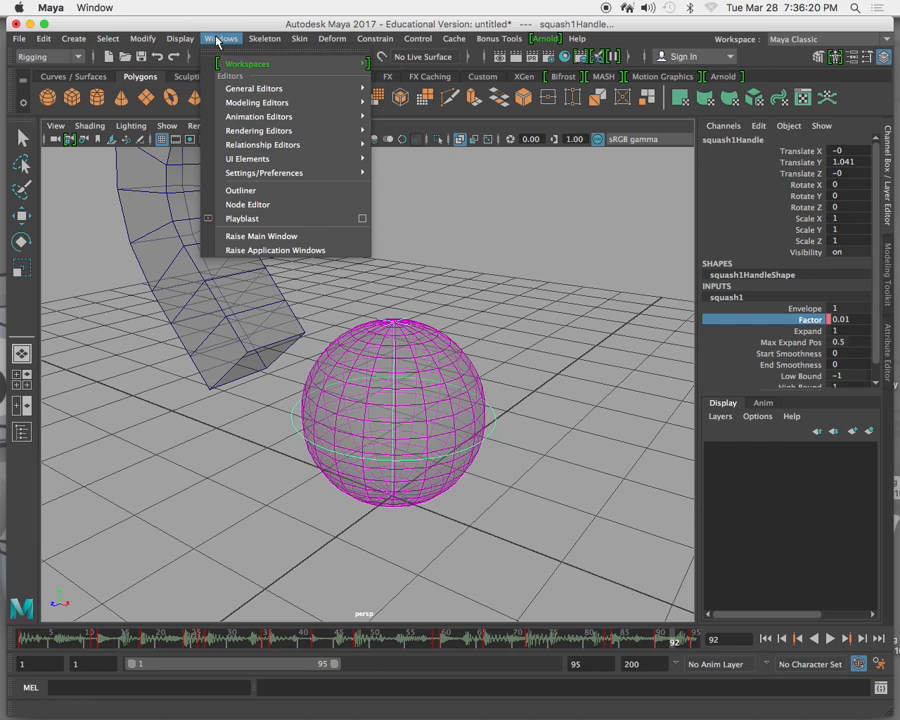
pyautogui.moveTo(318, 145)
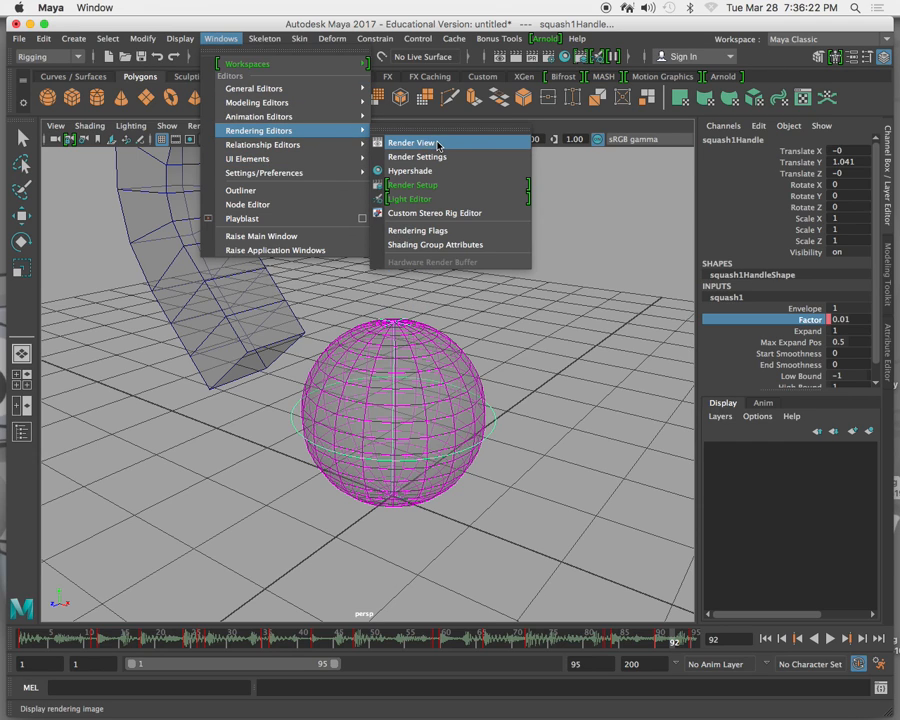
pyautogui.click(440, 158)
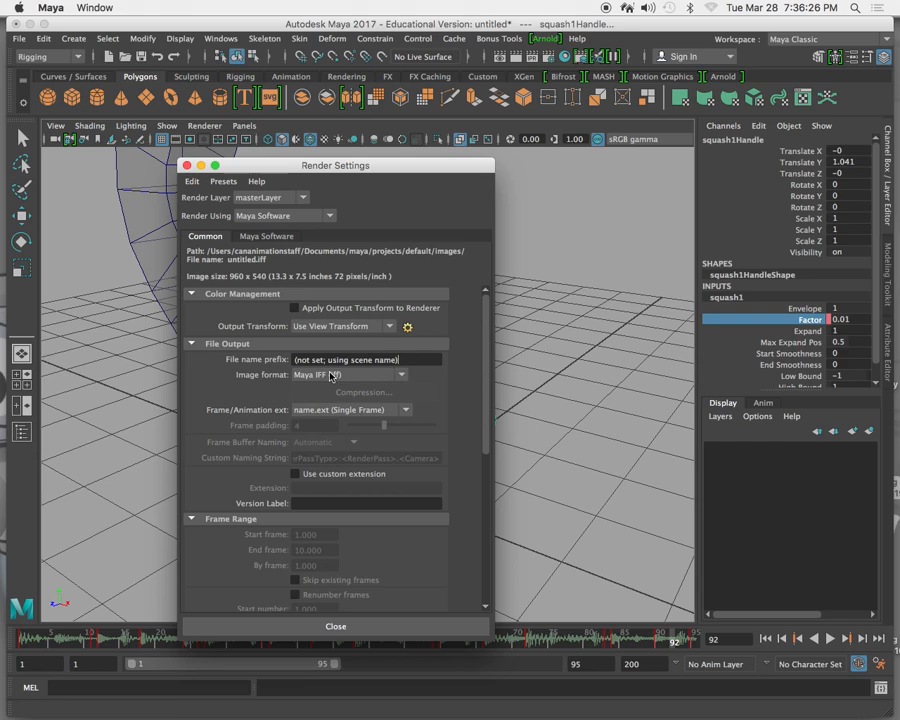
pyautogui.click(401, 375)
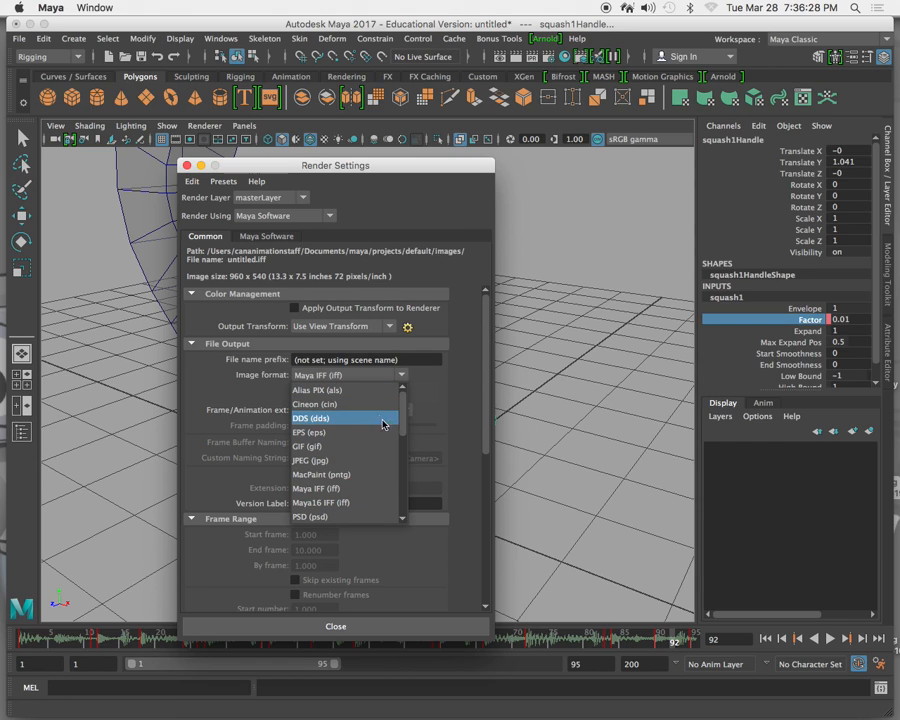
pyautogui.click(361, 461)
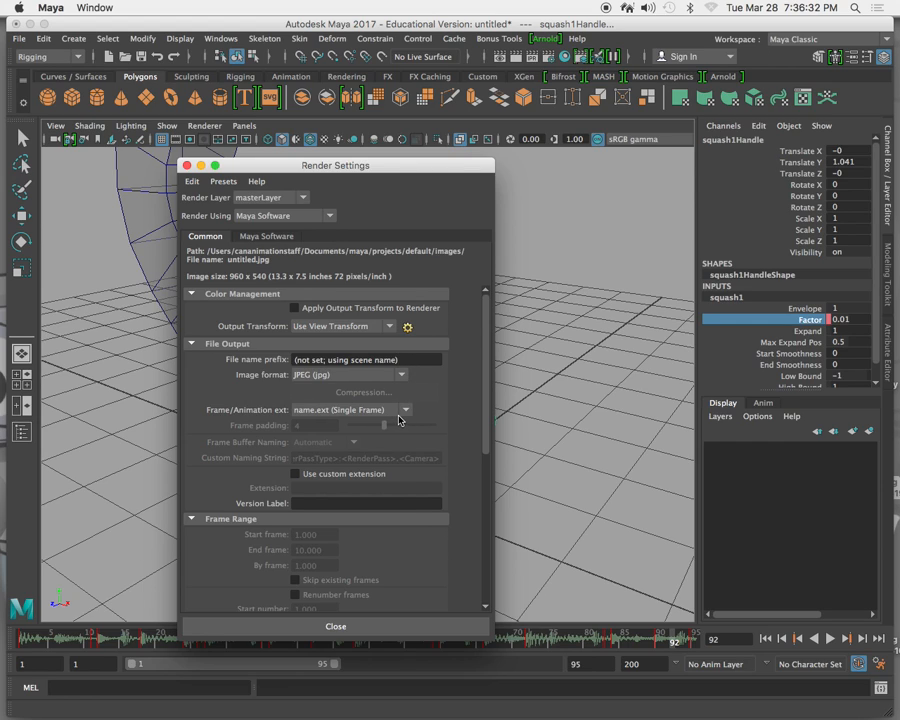
pyautogui.click(404, 410)
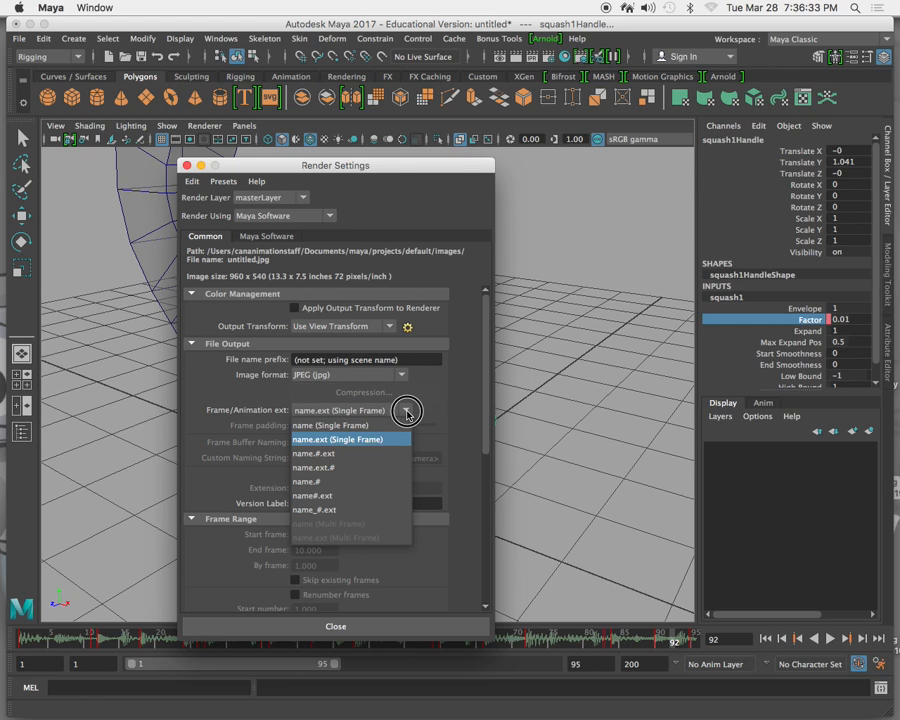
pyautogui.click(341, 496)
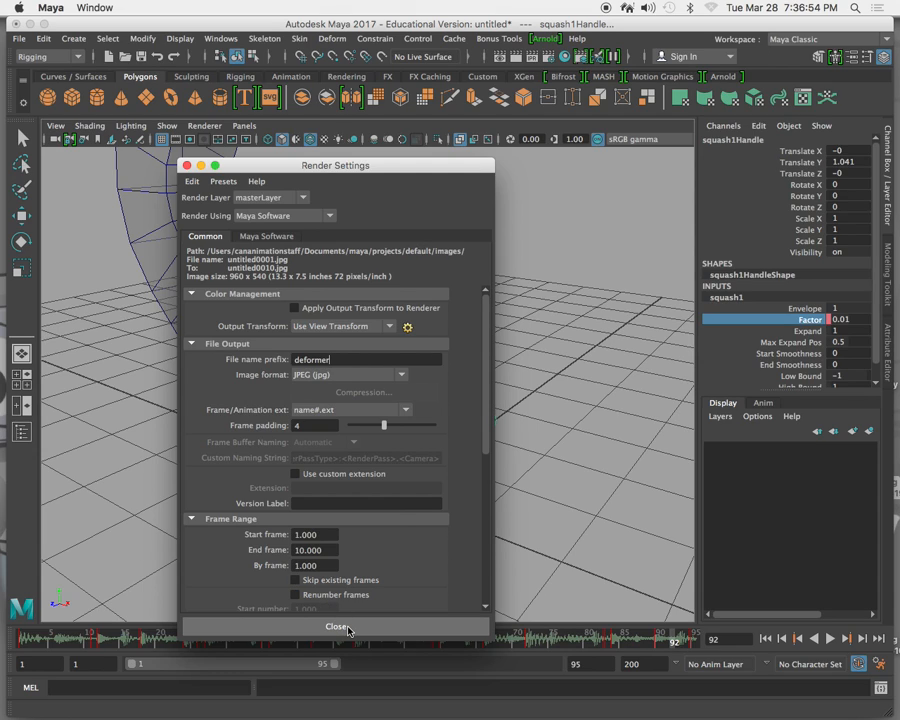
# Set the render's end frame to 95 to match the last frame of the animation.
pyautogui.click(248, 553)
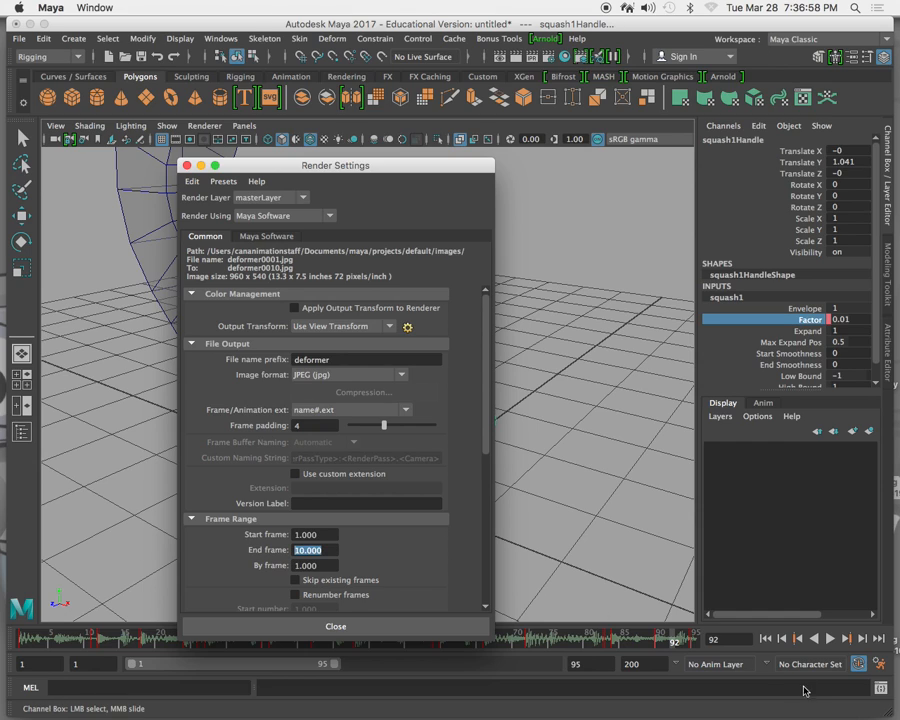
pyautogui.click(714, 643)
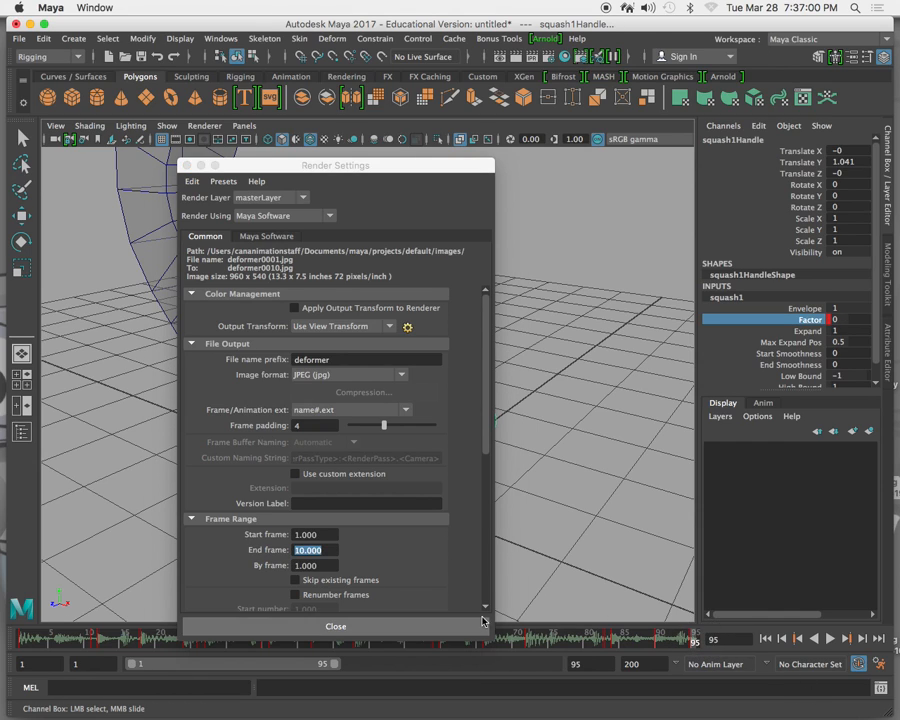
pyautogui.press('5')
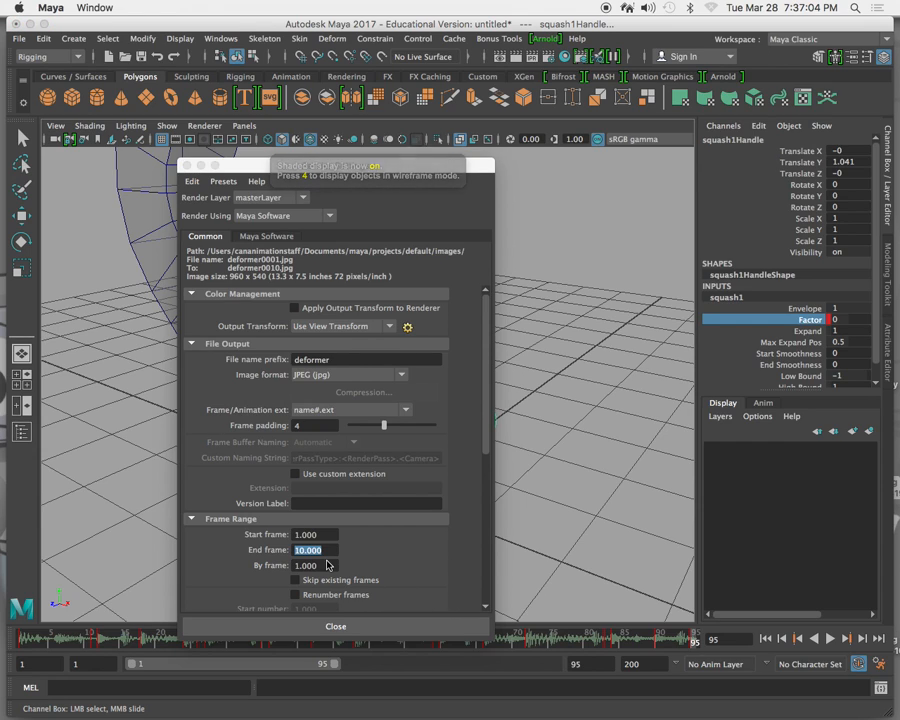
pyautogui.press('5')
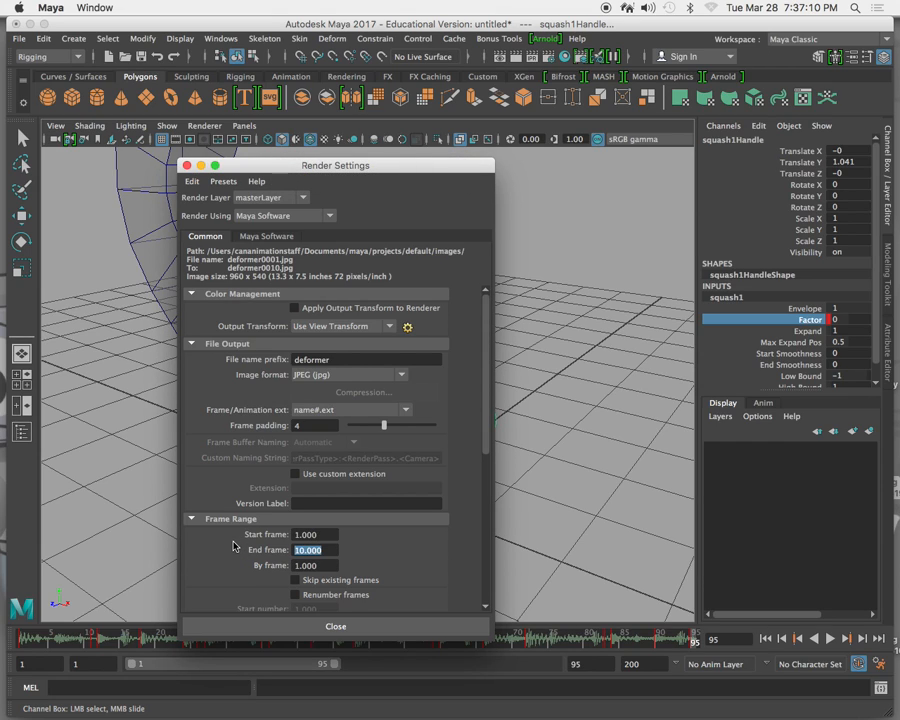
pyautogui.write('956')
pyautogui.scroll(-10, 228, 568)
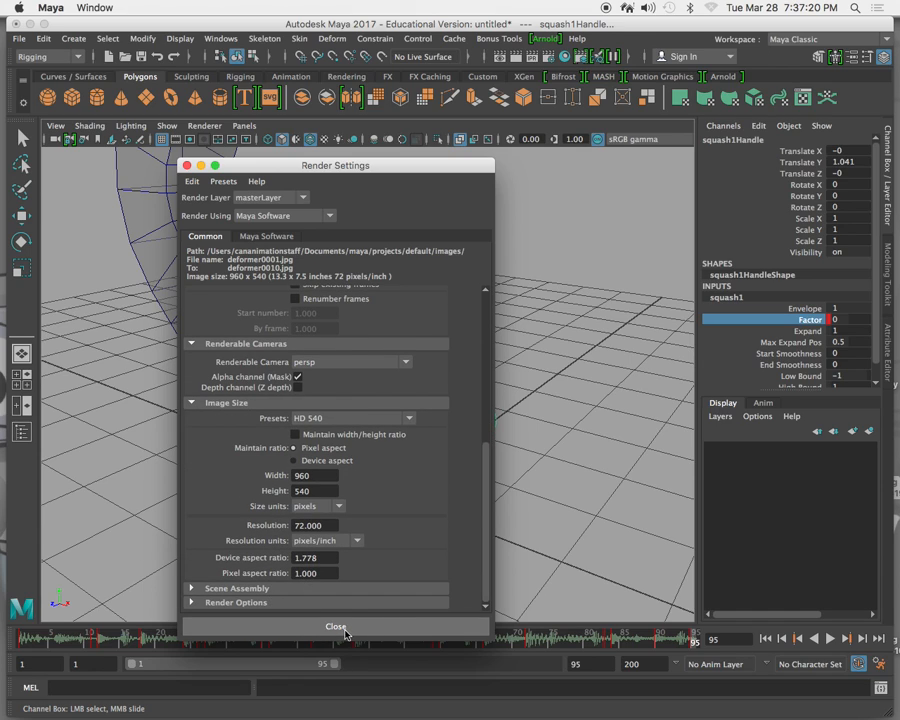
# Close the Render Settings, switch to the Rendering menu set and batch render the animation.
pyautogui.click(186, 165)
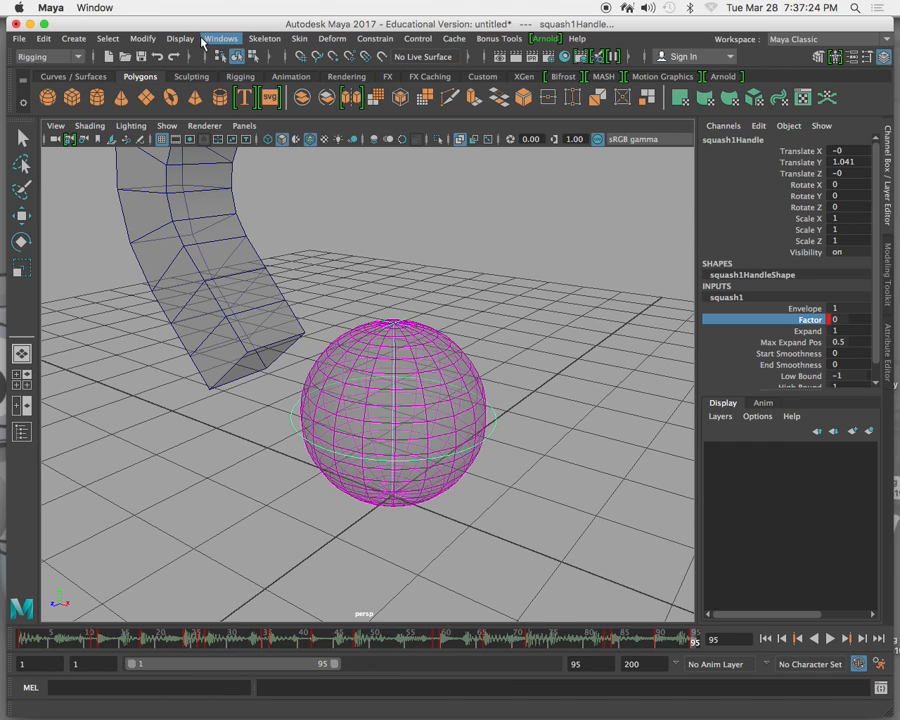
pyautogui.click(78, 58)
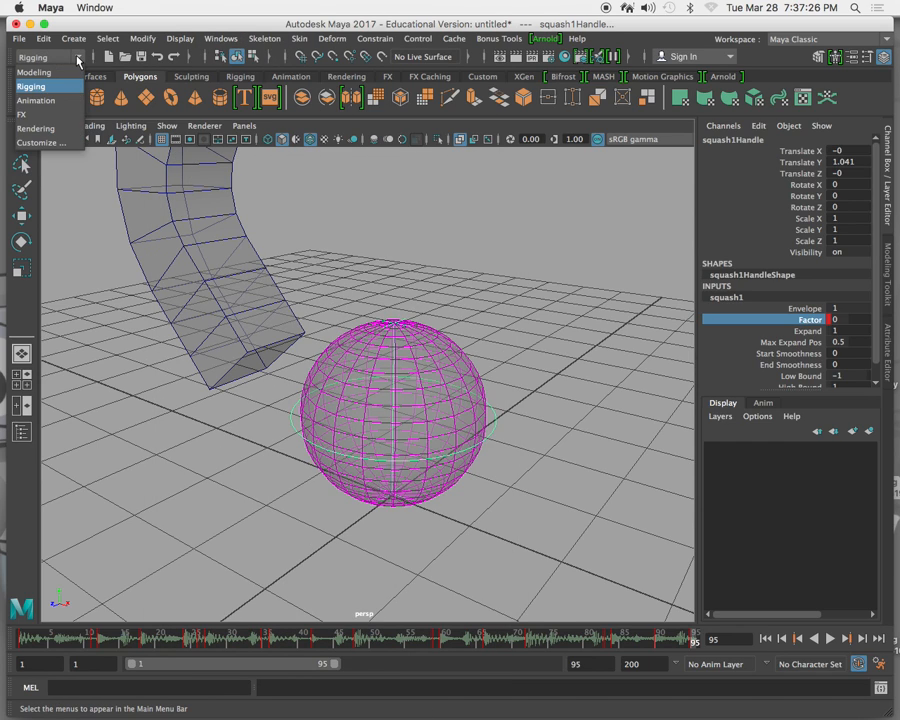
pyautogui.click(66, 128)
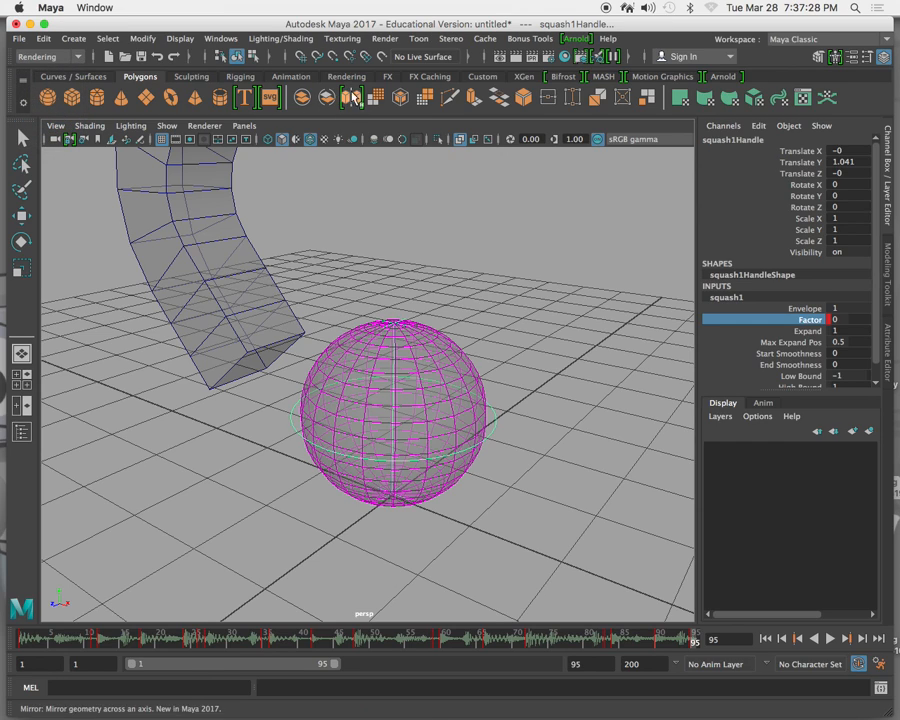
pyautogui.click(386, 38)
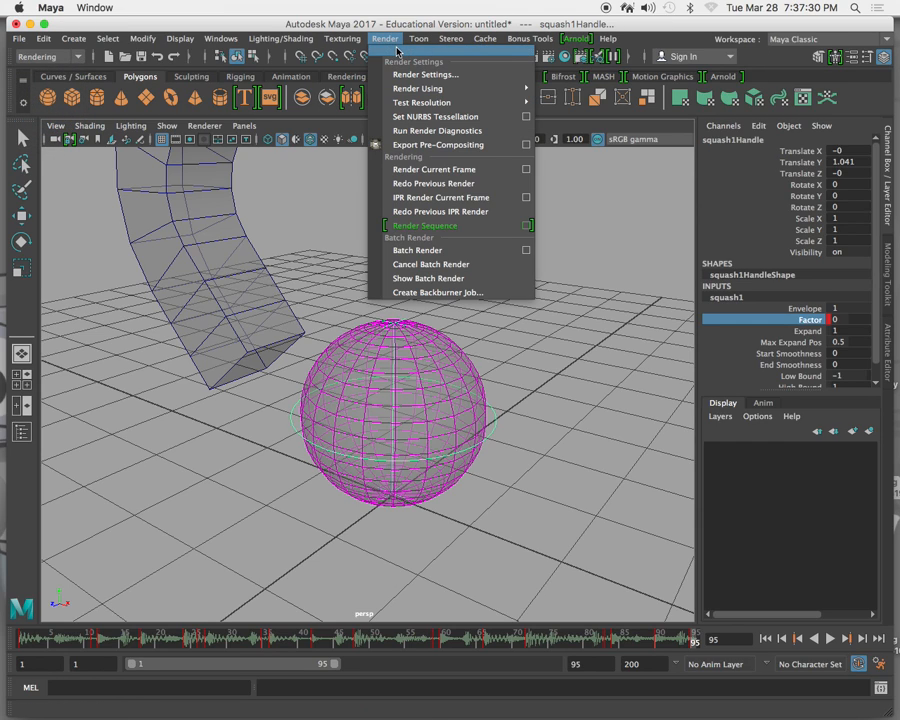
pyautogui.click(428, 250)
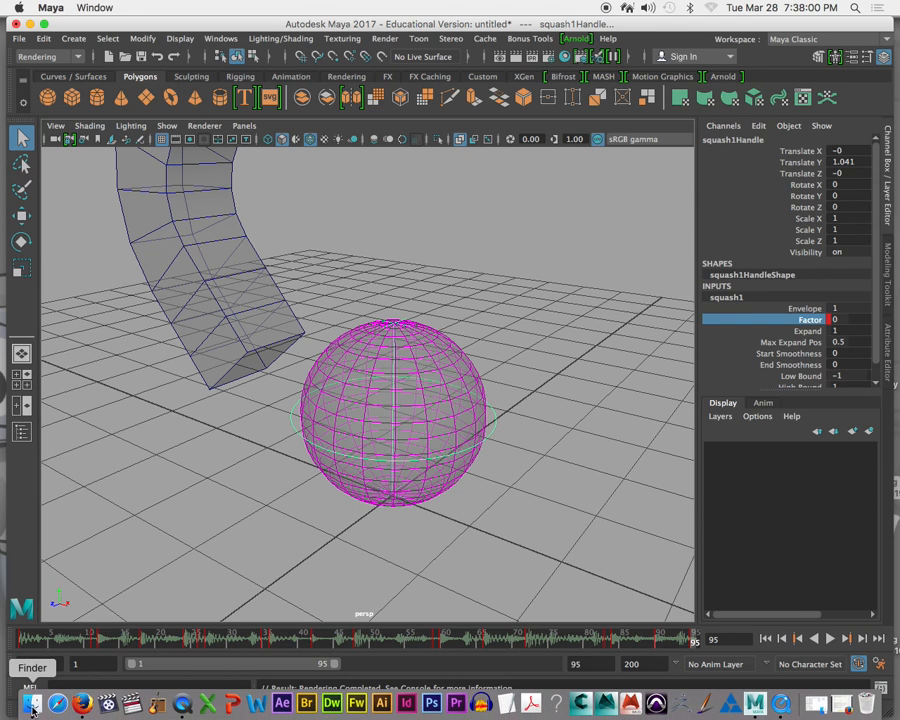
# In Finder, open Documents/maya/projects/default/images and look through the rendered deformer JPEG frames.
pyautogui.click(32, 705)
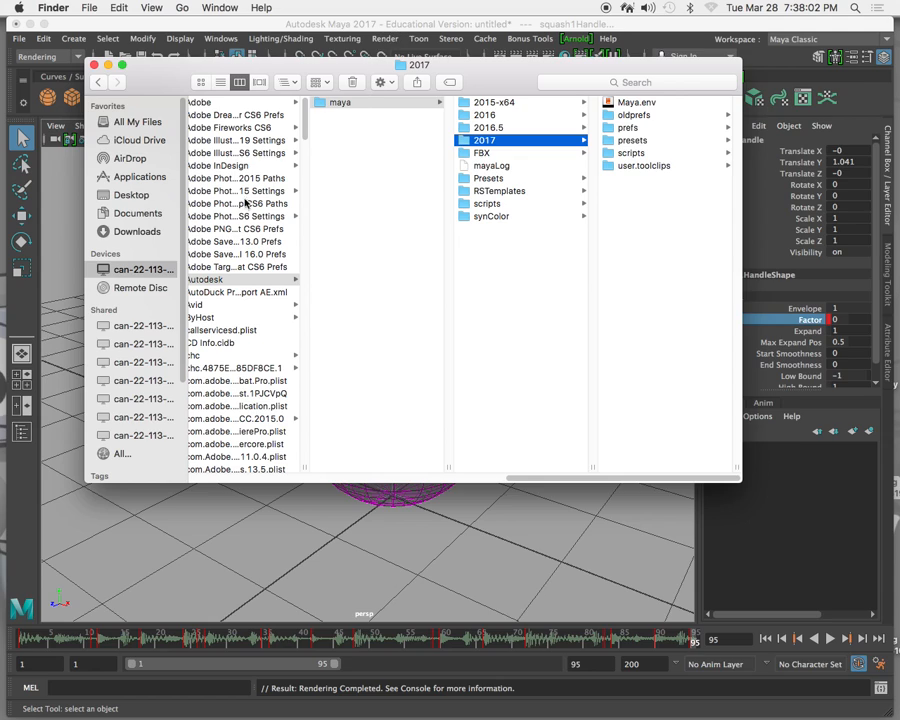
pyautogui.click(142, 216)
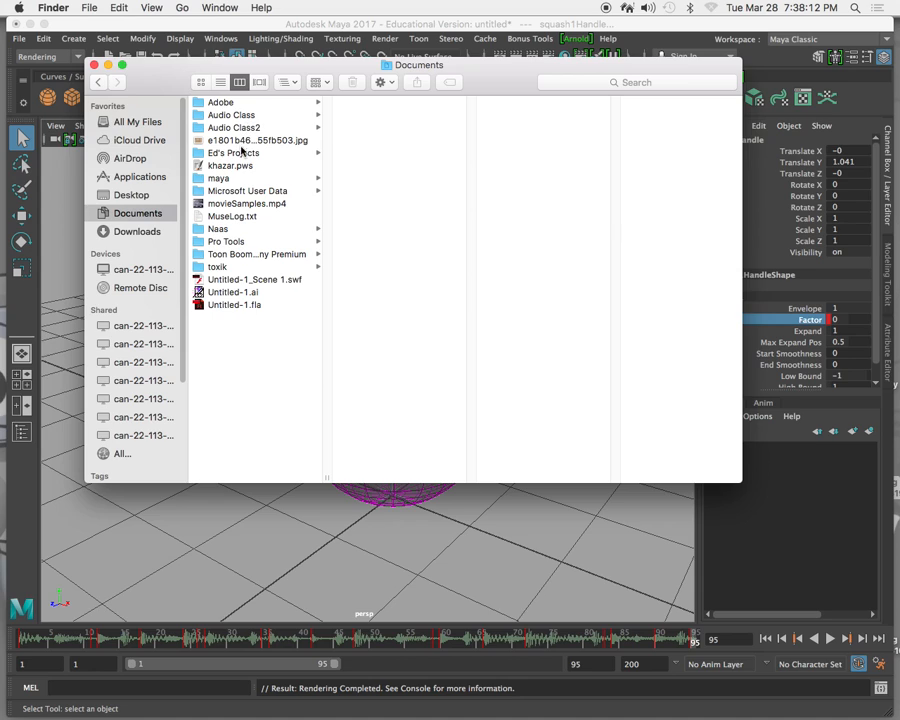
pyautogui.click(244, 178)
pyautogui.click(376, 102)
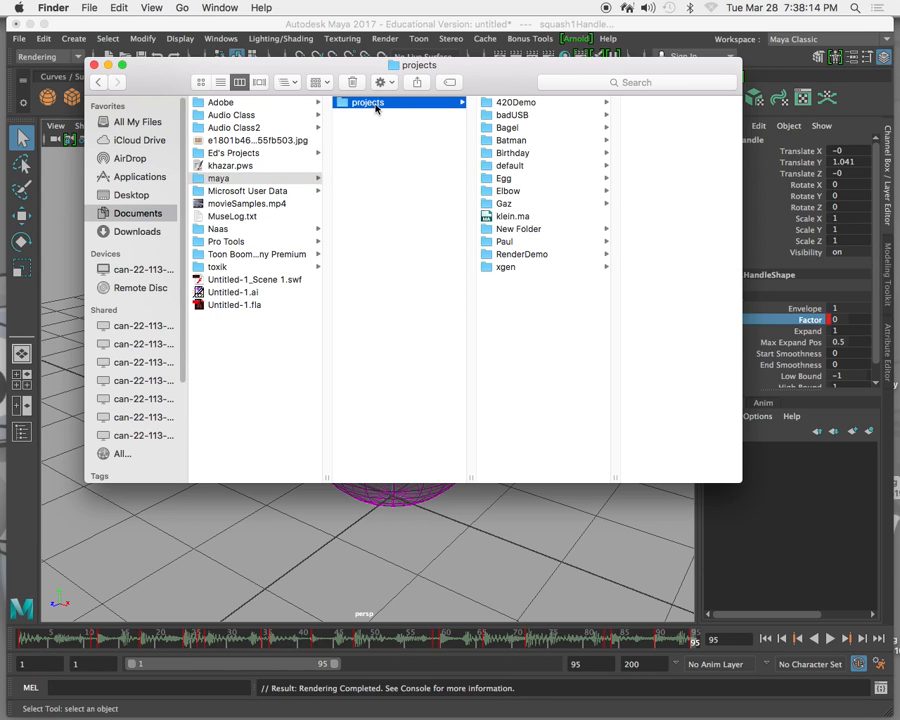
pyautogui.click(512, 166)
pyautogui.click(634, 167)
pyautogui.scroll(-15, 700, 180)
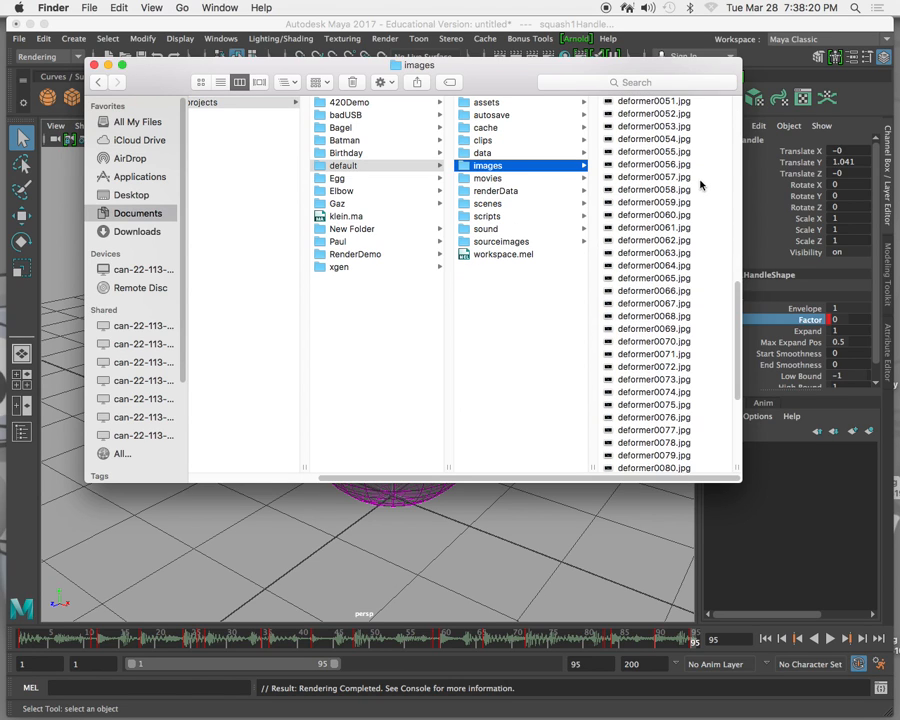
pyautogui.scroll(15, 676, 204)
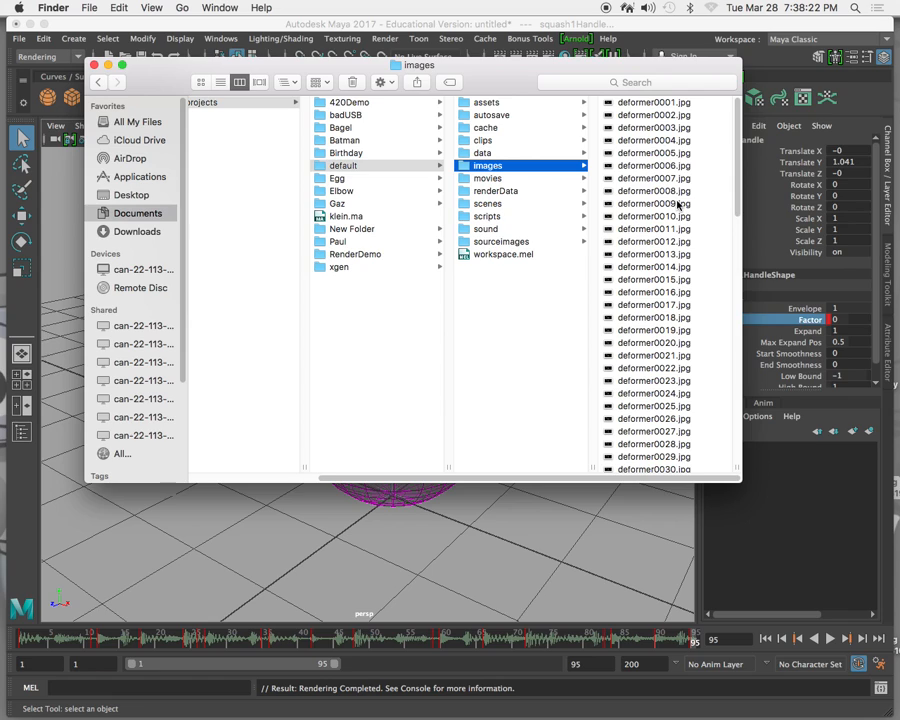
# Launch QuickTime Player 7 from the Utilities folder in Applications.
pyautogui.moveTo(183, 717)
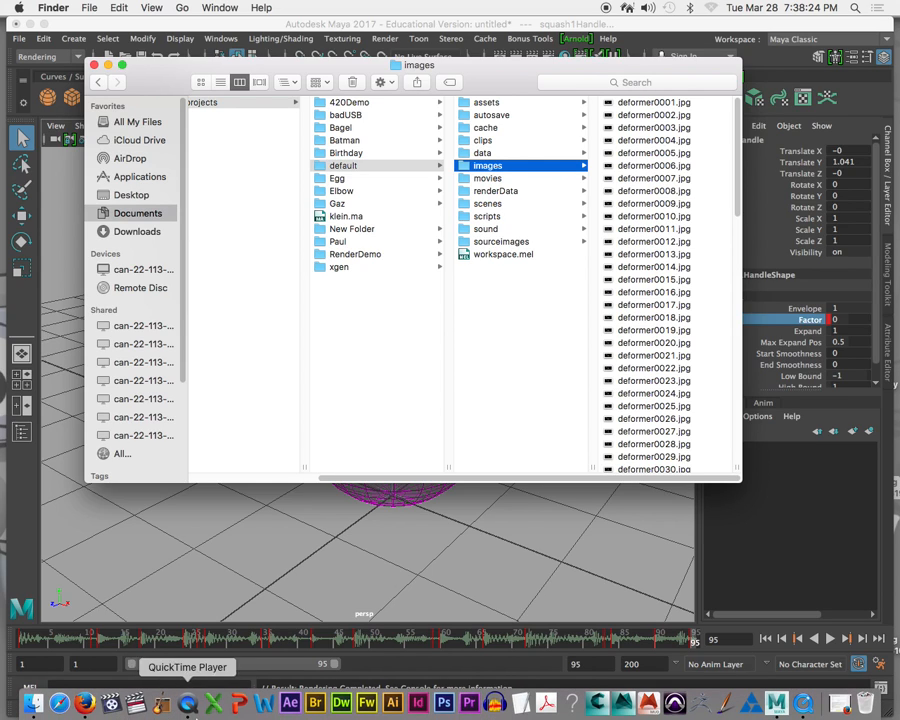
pyautogui.click(35, 708)
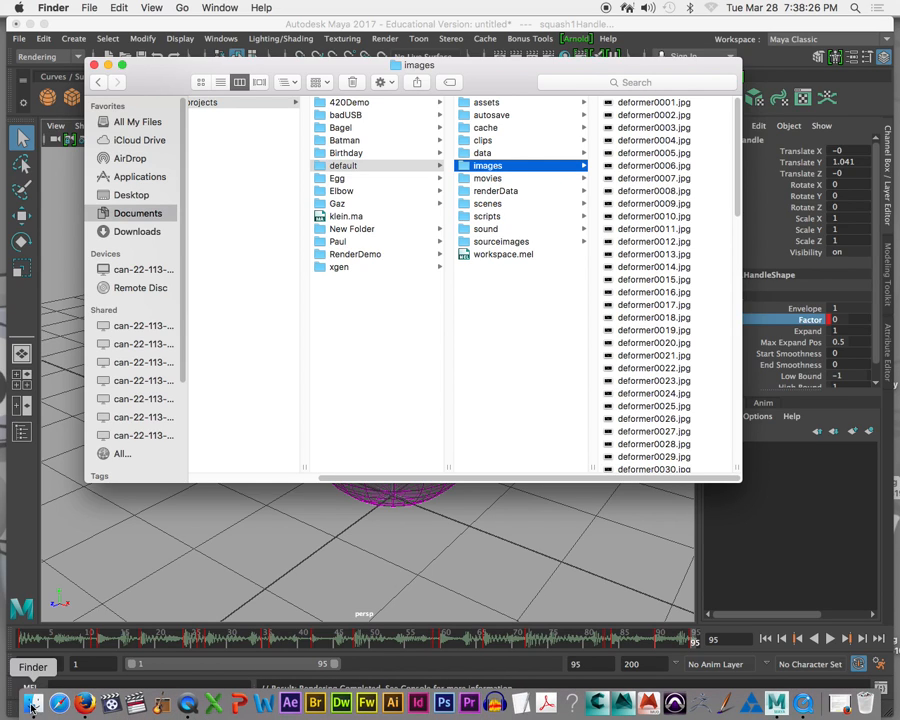
pyautogui.click(150, 177)
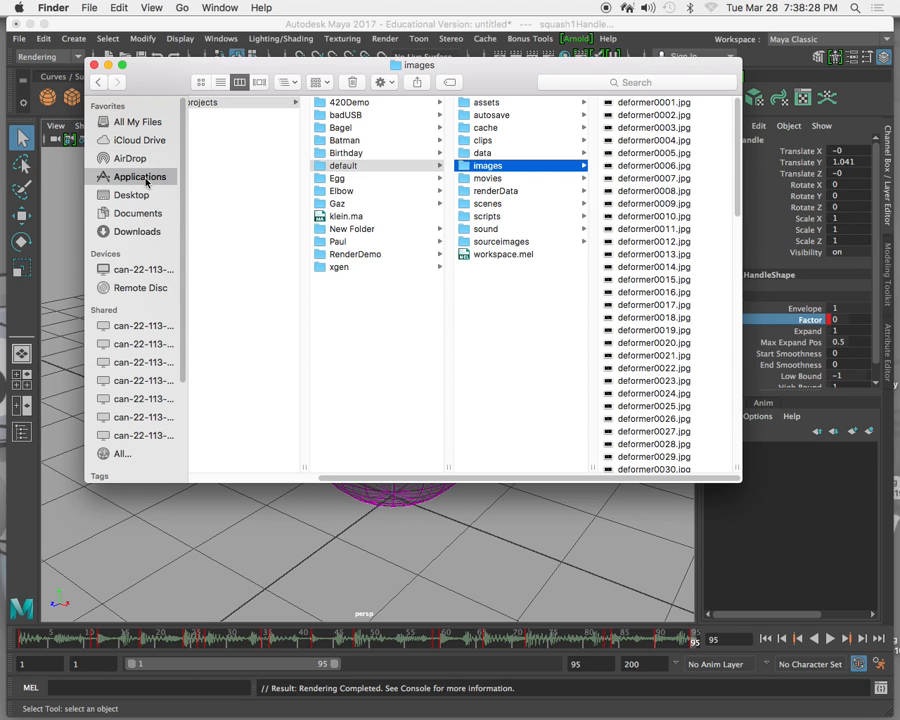
pyautogui.moveTo(327, 151); pyautogui.dragTo(321, 460)
pyautogui.click(229, 438)
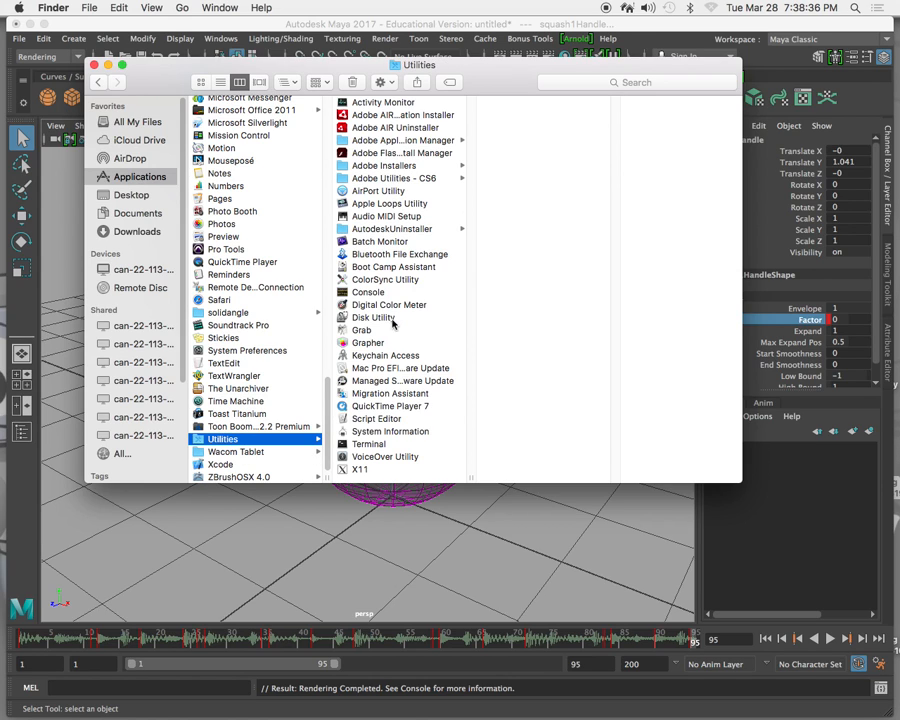
pyautogui.doubleClick(389, 405)
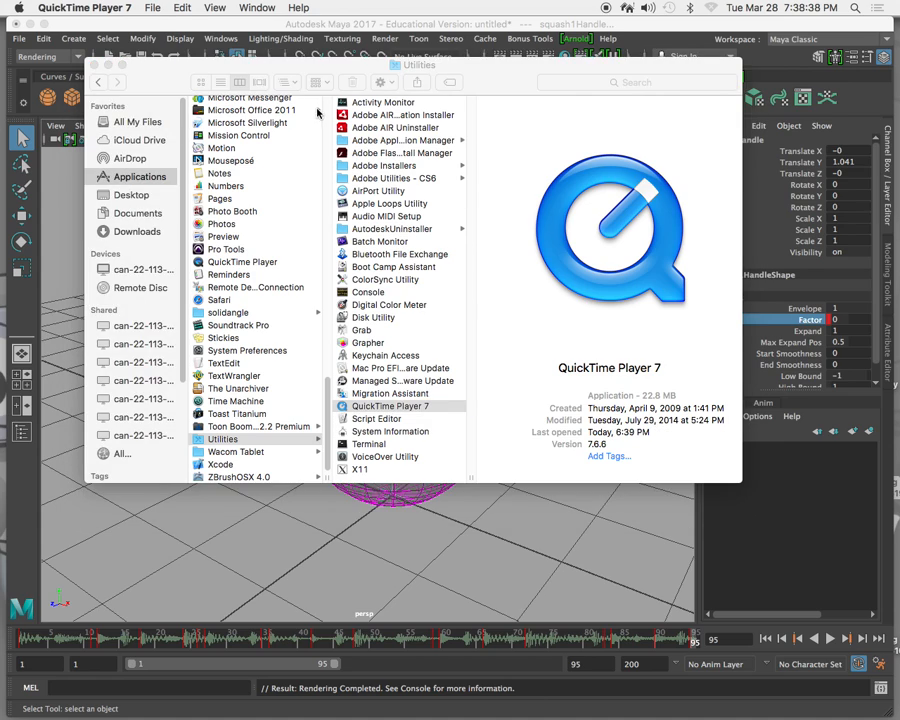
# Check the version and edition information of QuickTime Player 7 and close it.
pyautogui.click(80, 7)
pyautogui.click(96, 27)
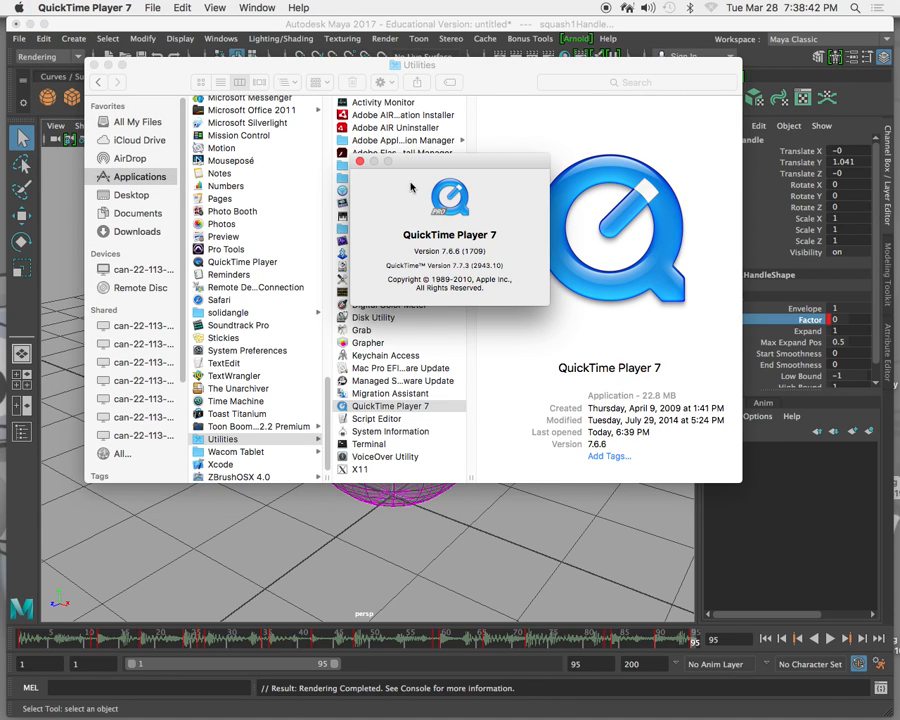
pyautogui.click(360, 161)
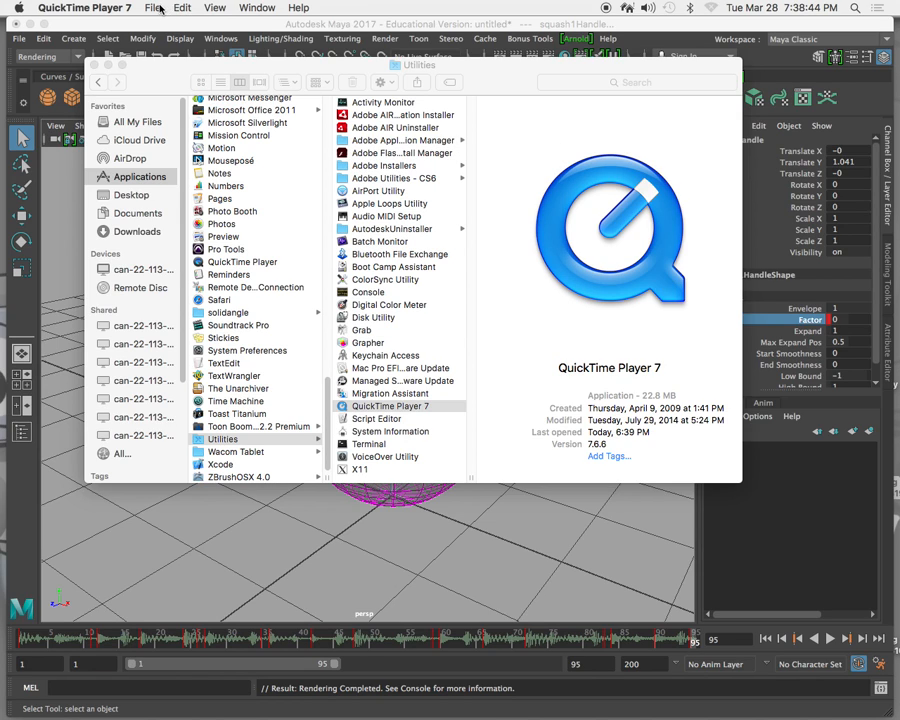
# Open the rendered frames as an image sequence starting with deformer0001.jpg from the default project's images folder, at 24 frames per second.
pyautogui.click(160, 9)
pyautogui.click(196, 101)
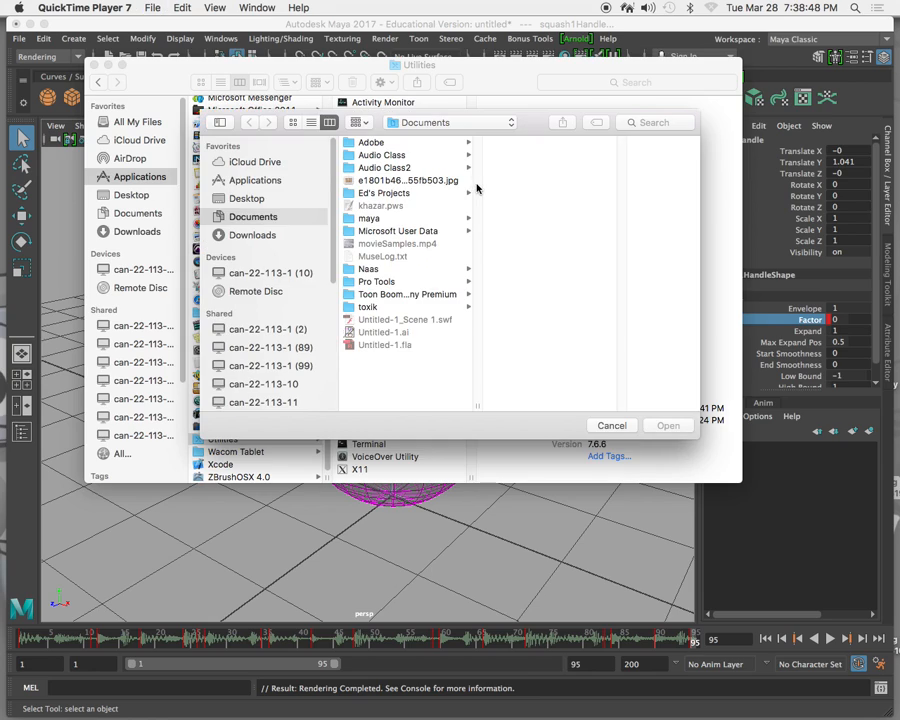
pyautogui.click(392, 219)
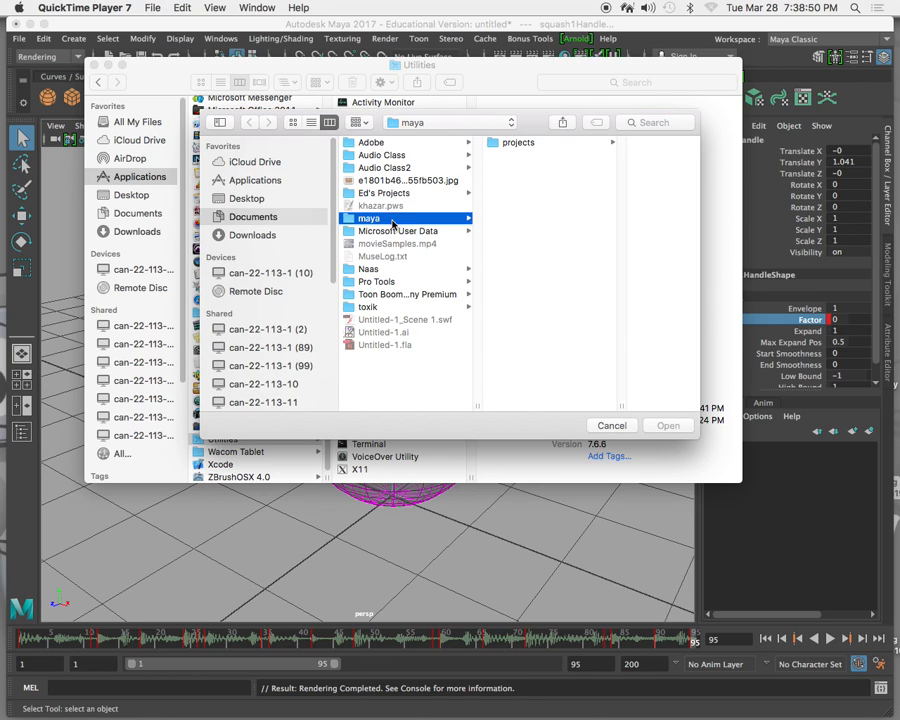
pyautogui.click(528, 145)
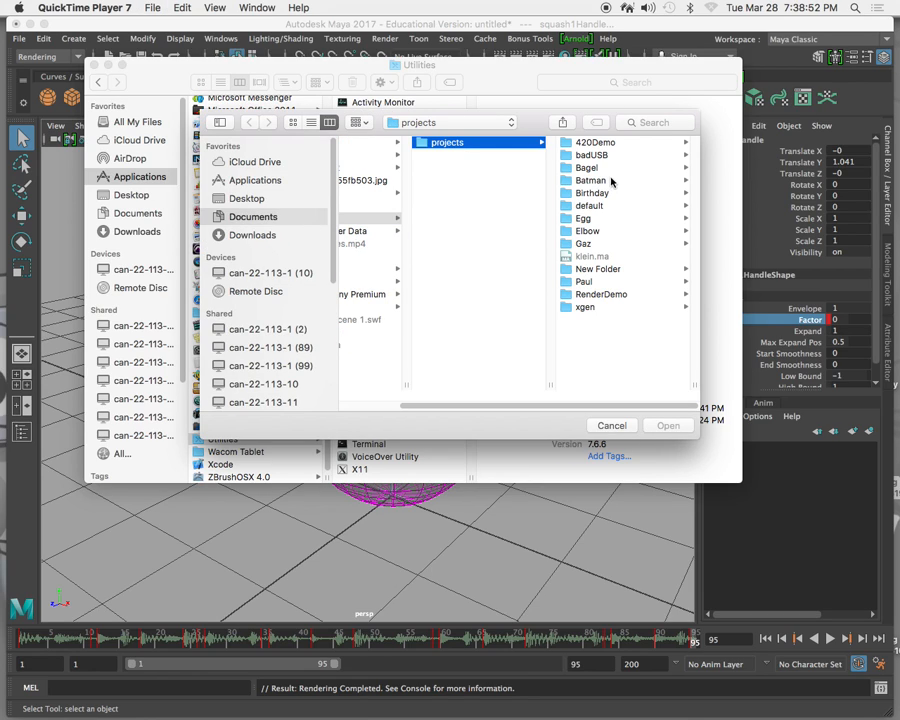
pyautogui.click(592, 204)
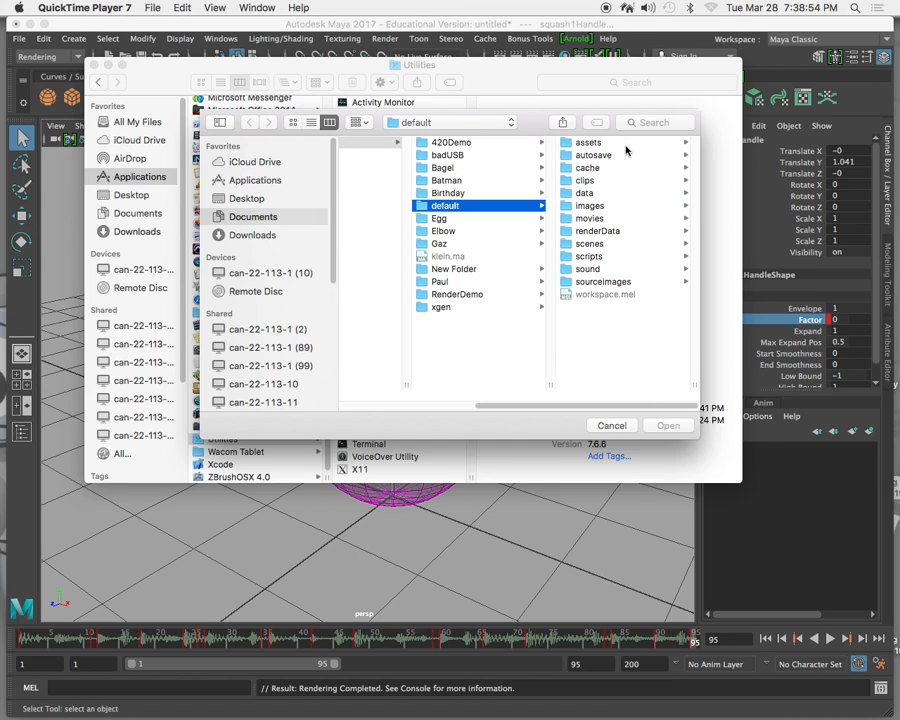
pyautogui.click(601, 208)
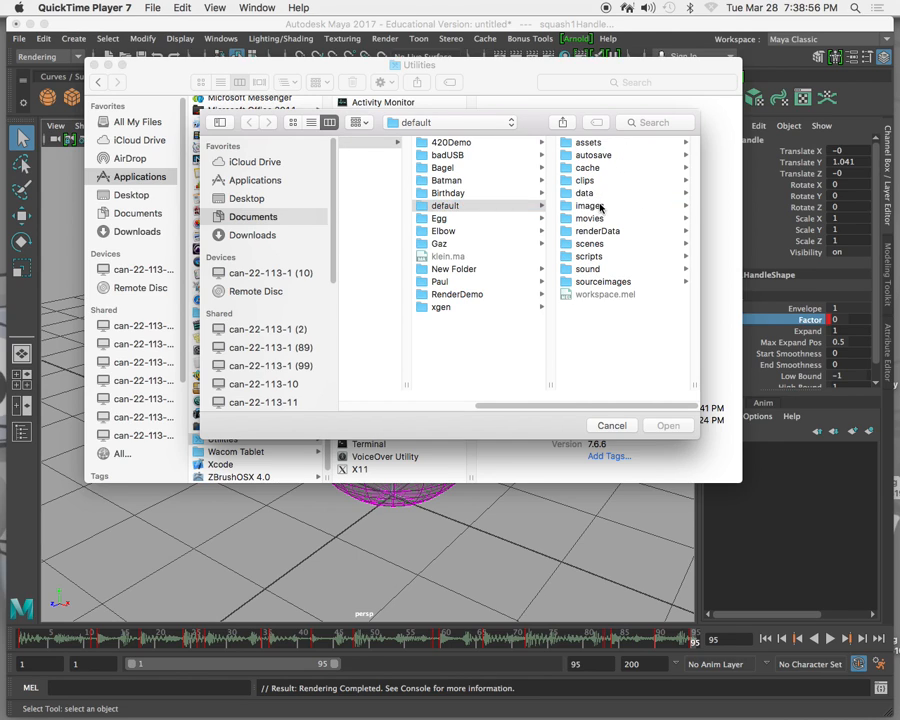
pyautogui.click(611, 142)
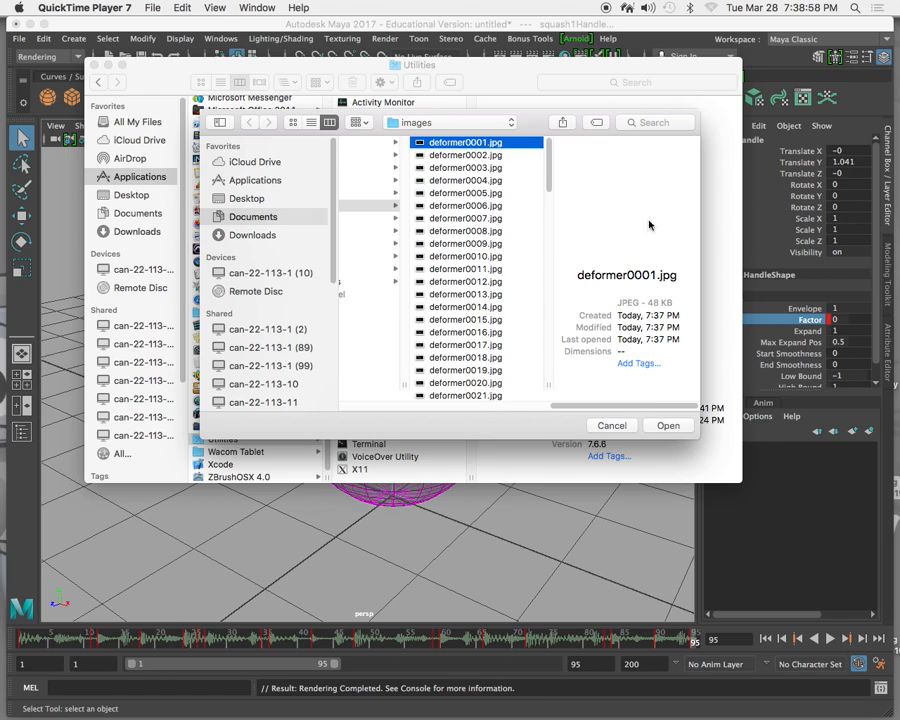
pyautogui.click(668, 426)
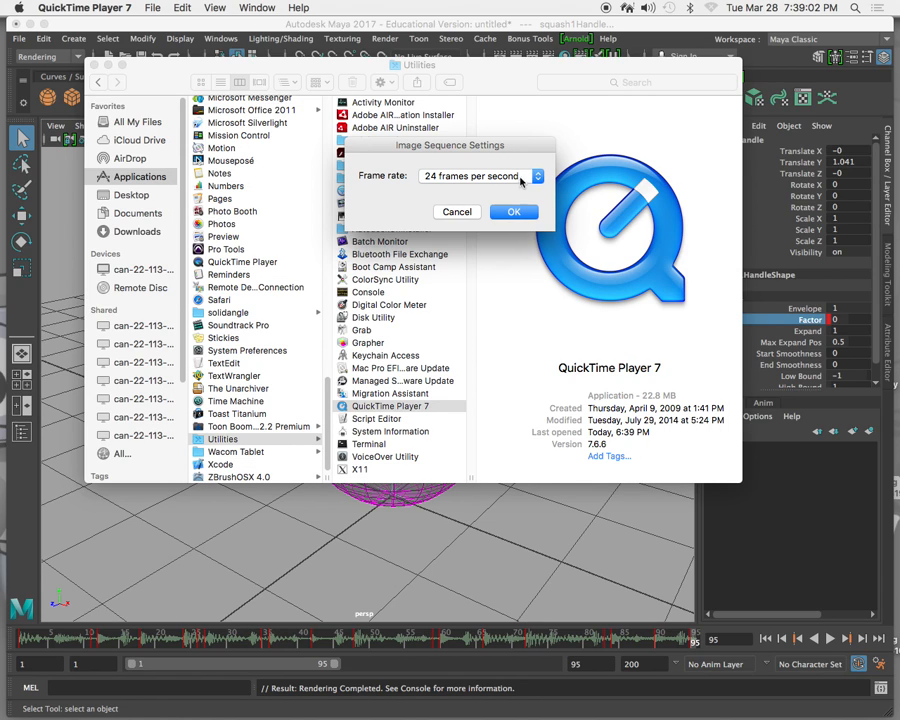
pyautogui.click(513, 213)
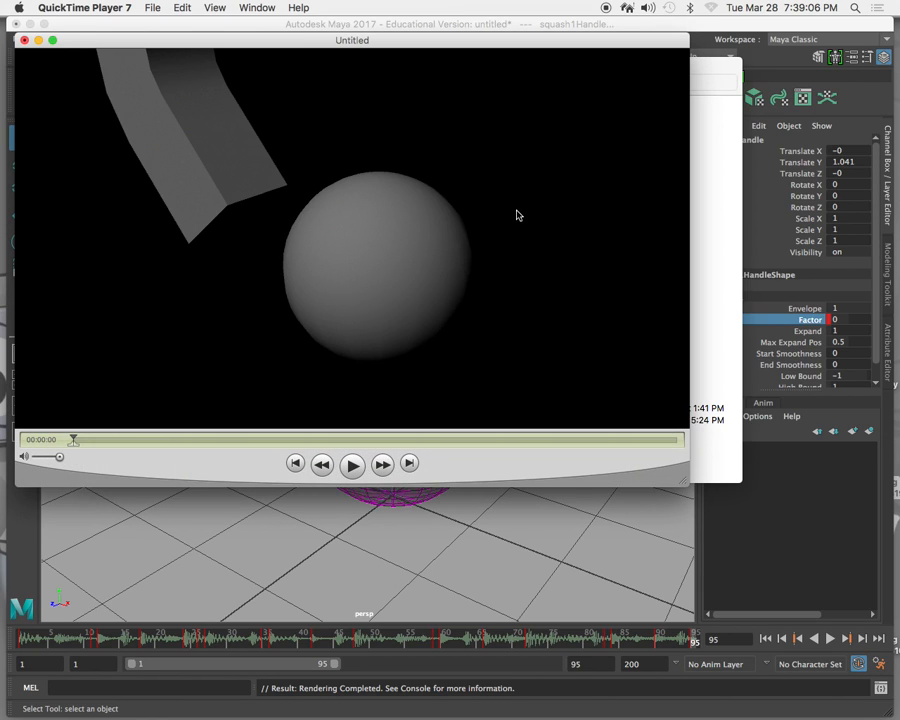
# Play the image-sequence movie, scrub back through it and return to its first frame.
pyautogui.click(351, 462)
pyautogui.moveTo(678, 438); pyautogui.dragTo(30, 452)
pyautogui.click(66, 438)
# Open Experime-Flash_Ki-1355.wav from the loops folder on the Desktop and play a bit of it.
pyautogui.click(151, 7)
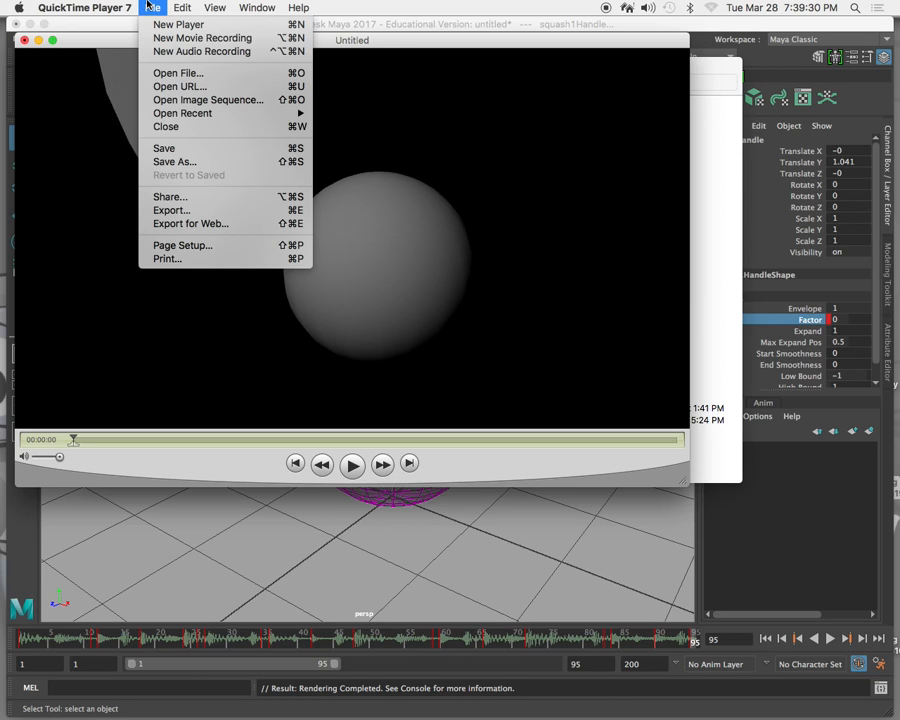
pyautogui.click(170, 72)
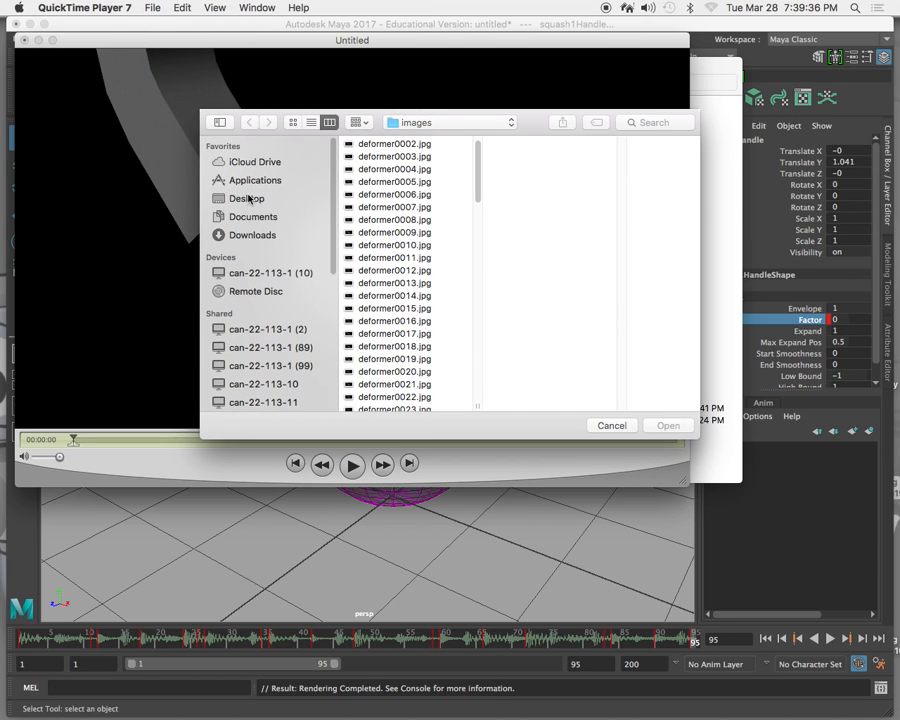
pyautogui.click(249, 200)
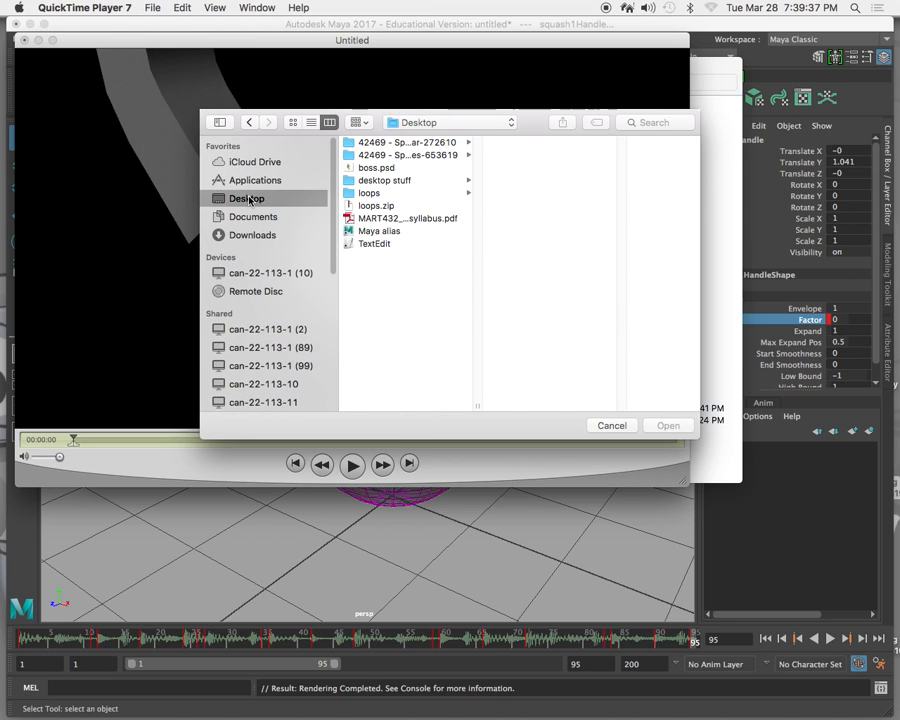
pyautogui.click(373, 196)
pyautogui.doubleClick(540, 172)
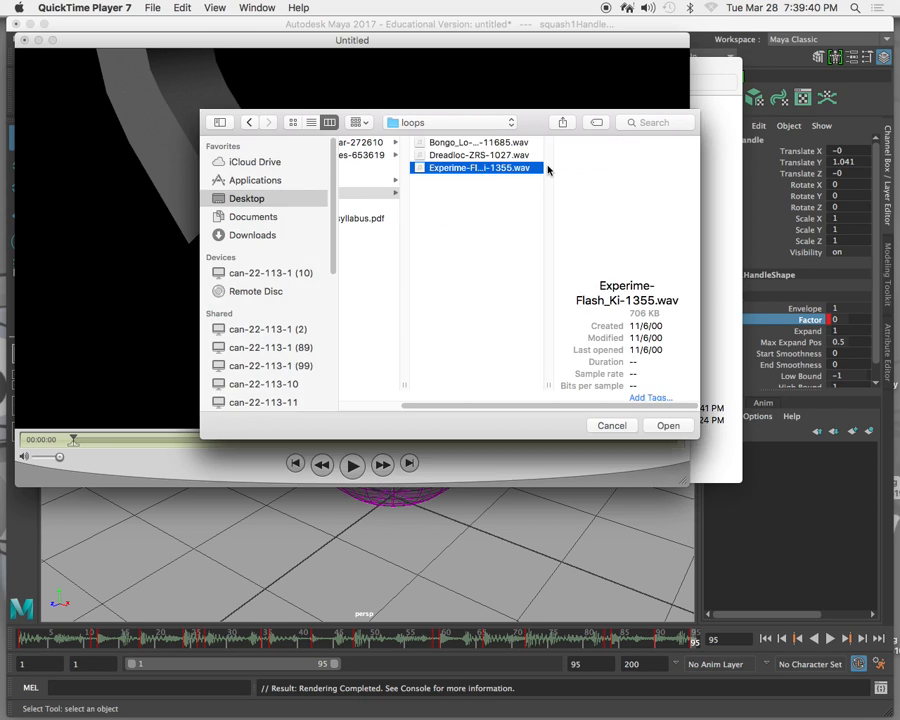
pyautogui.click(163, 97)
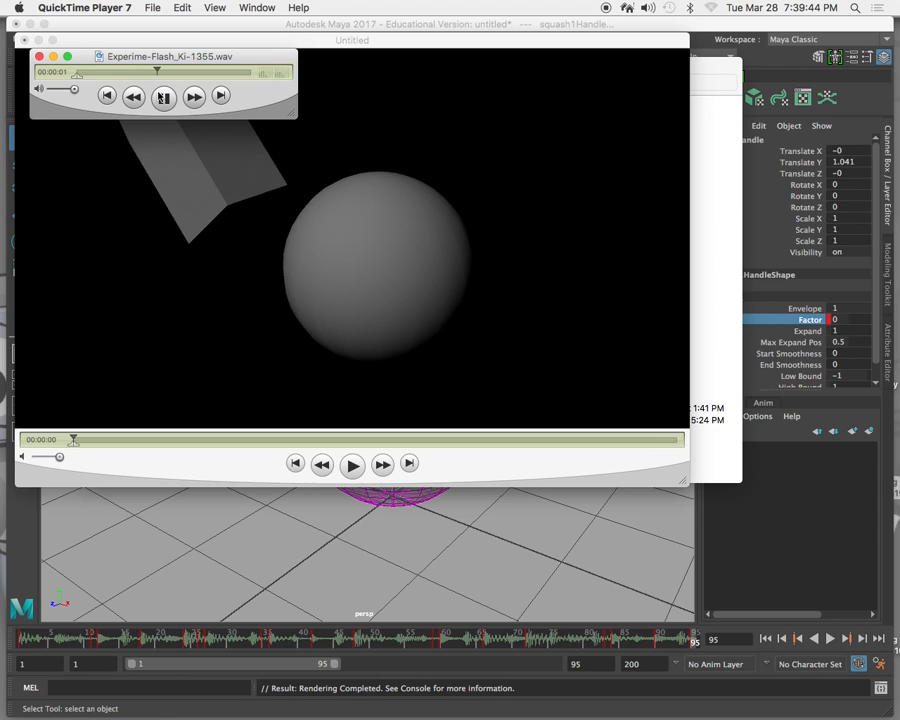
pyautogui.click(168, 99)
# Select the whole length of the Experime-Flash_Ki-1355.wav loop and copy it.
pyautogui.moveTo(74, 76); pyautogui.dragTo(257, 83)
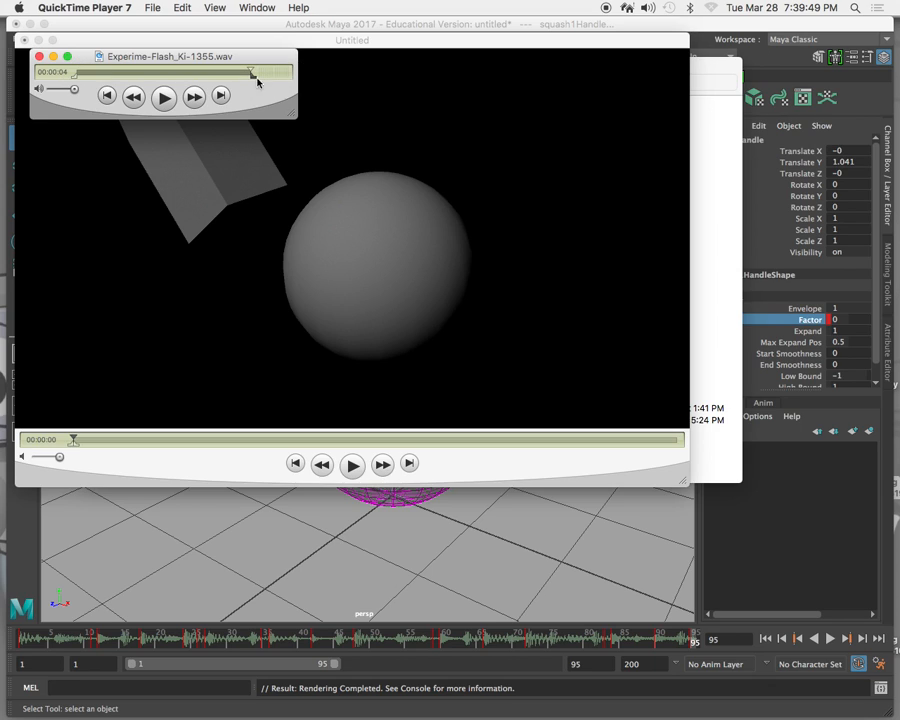
pyautogui.click(75, 77)
pyautogui.click(181, 7)
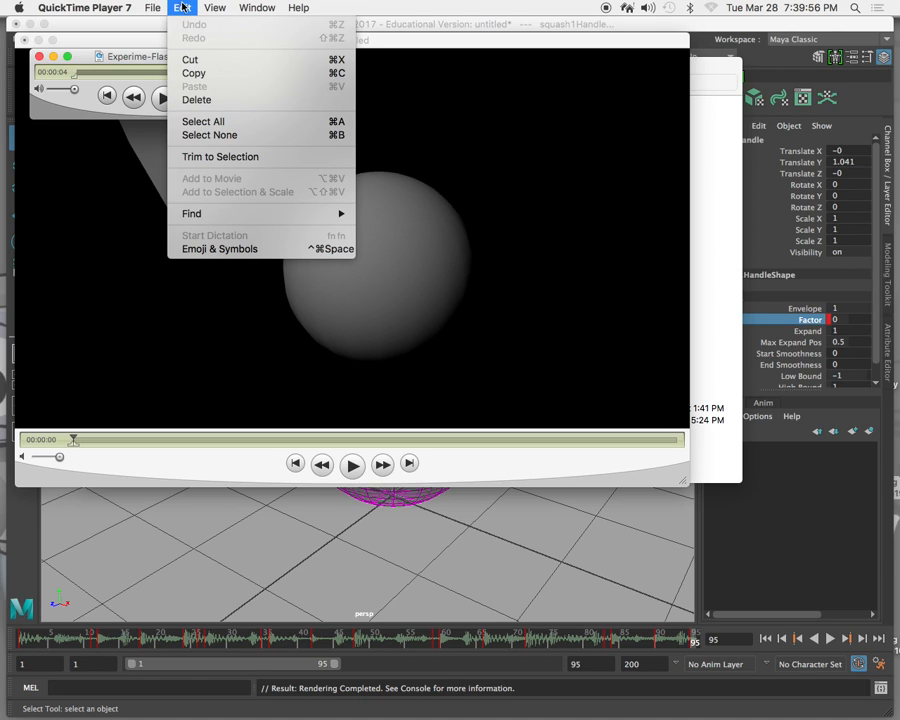
pyautogui.click(198, 73)
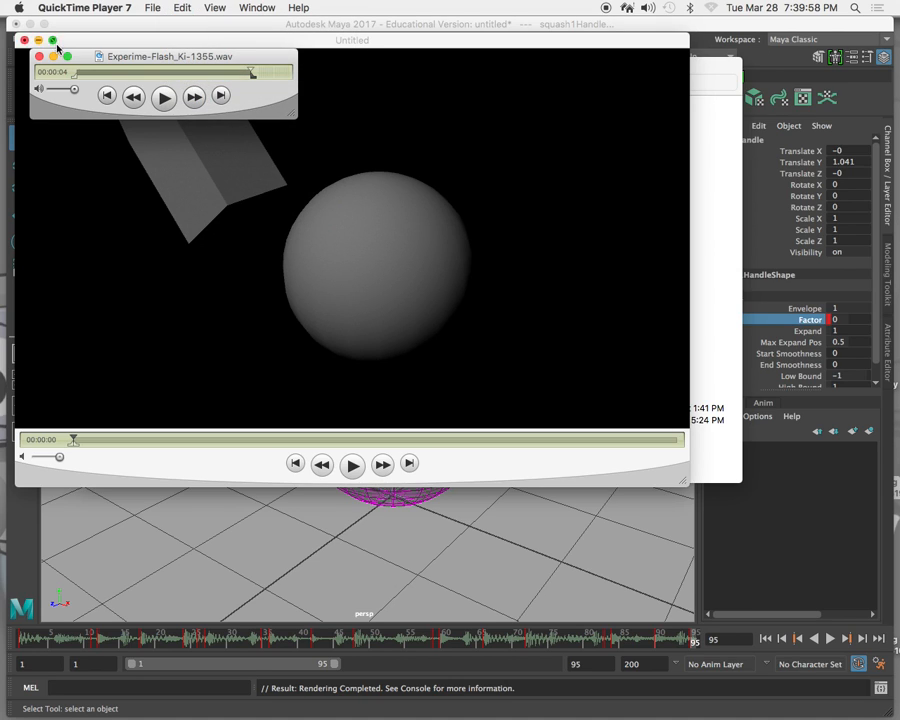
# Try pasting the copied loop at the start of the image-sequence movie, play the result and undo the paste.
pyautogui.click(104, 44)
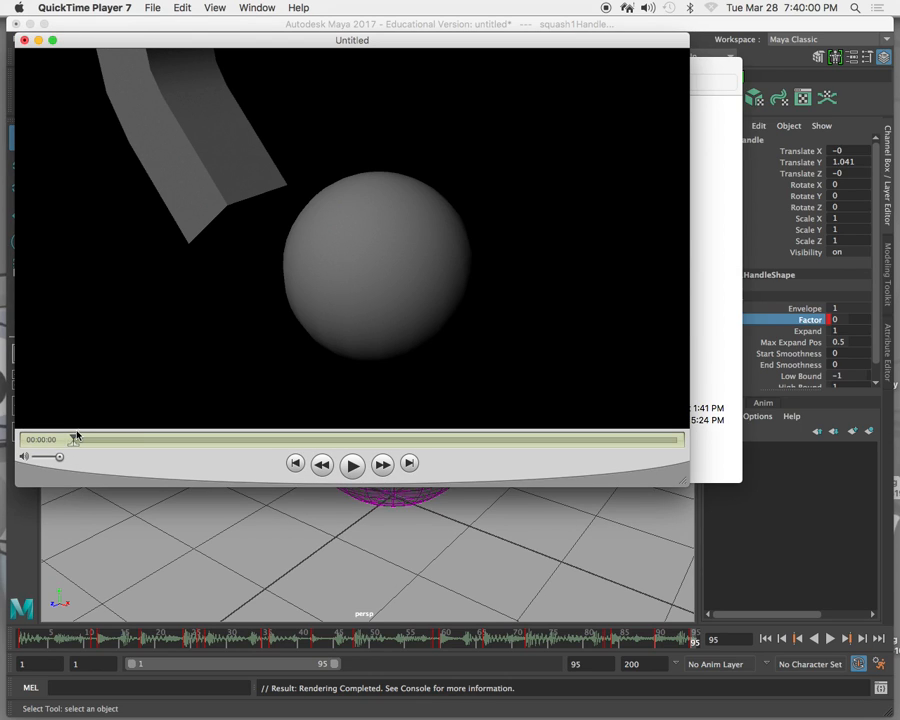
pyautogui.moveTo(73, 438); pyautogui.dragTo(52, 438)
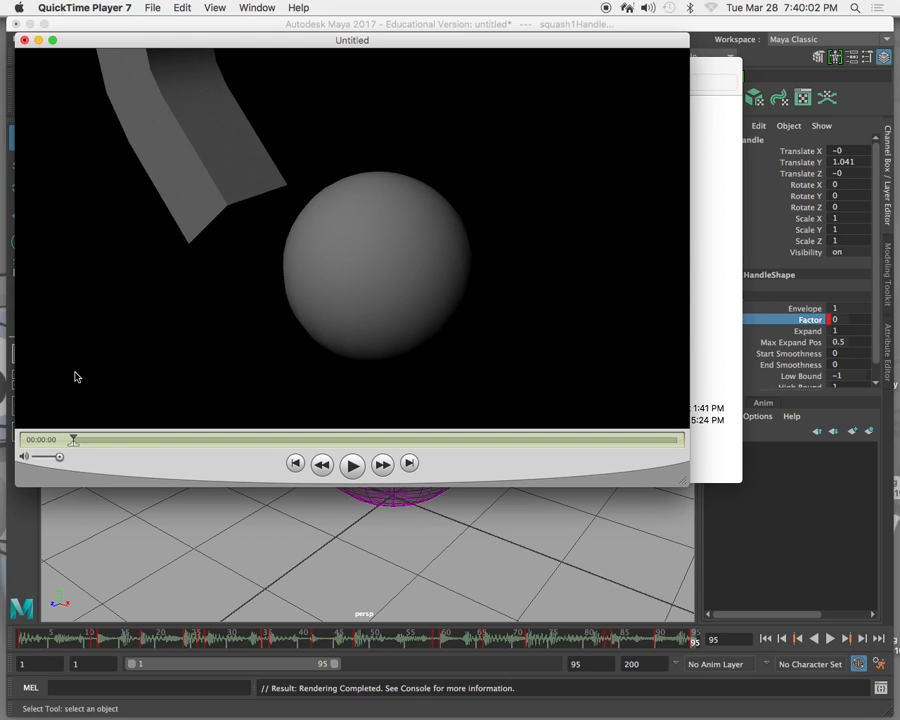
pyautogui.click(181, 8)
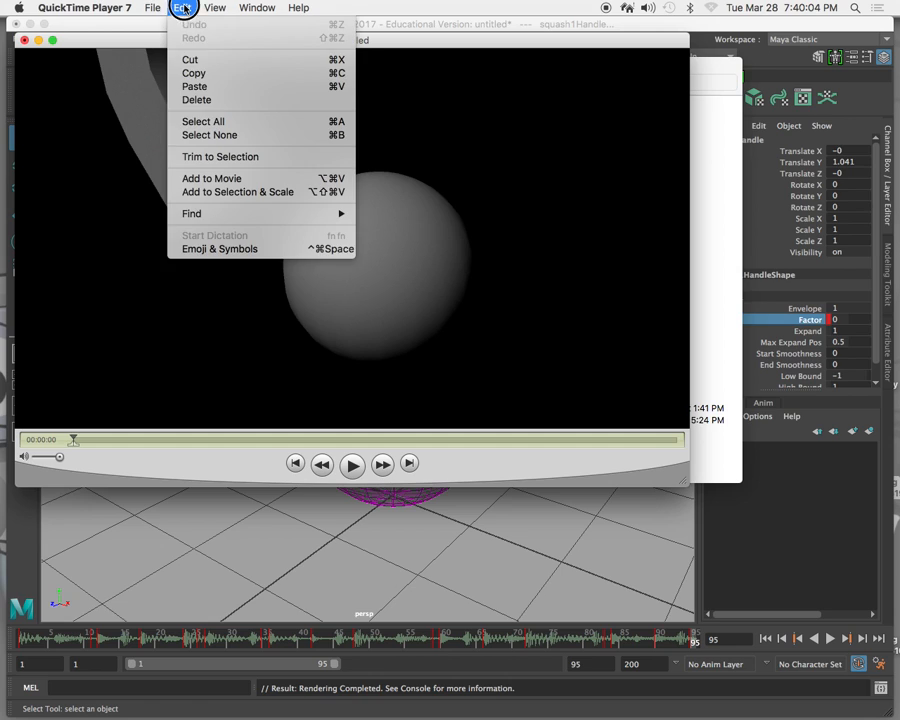
pyautogui.click(201, 86)
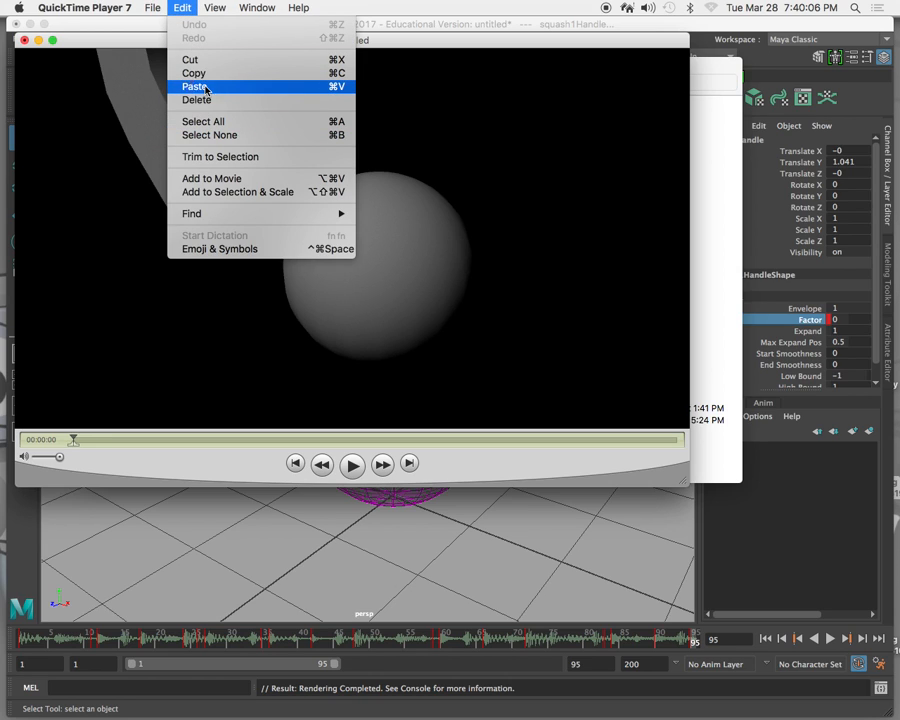
pyautogui.click(351, 466)
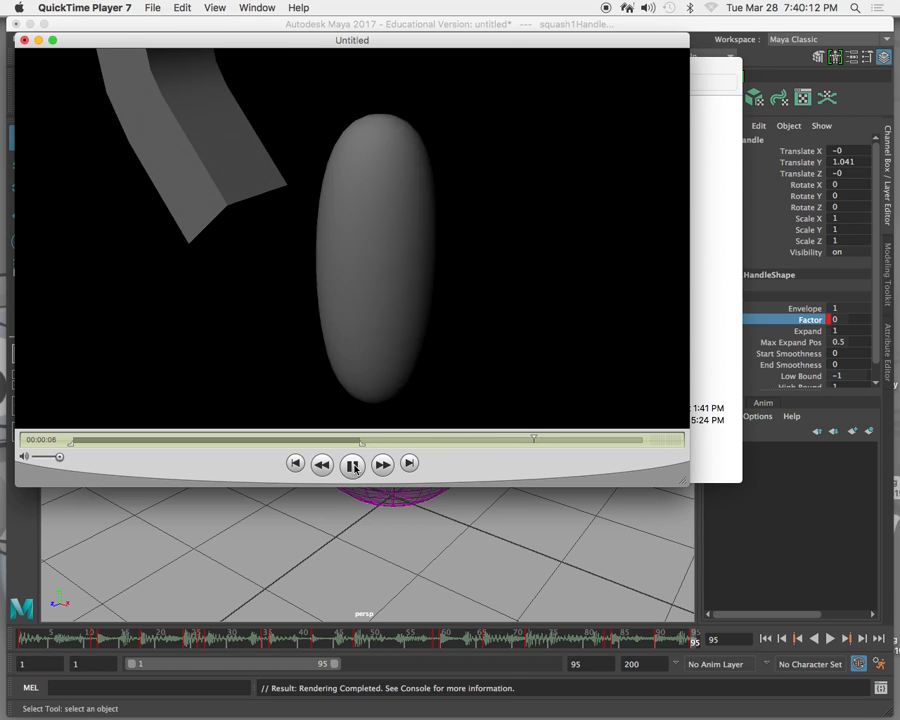
pyautogui.click(355, 469)
pyautogui.click(352, 467)
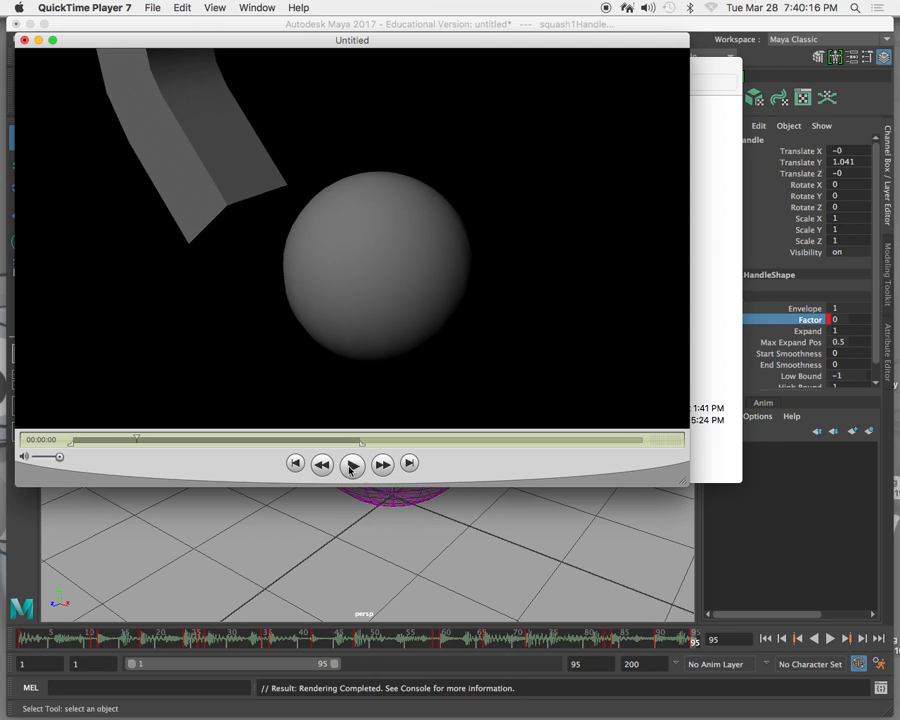
pyautogui.press('super+z')
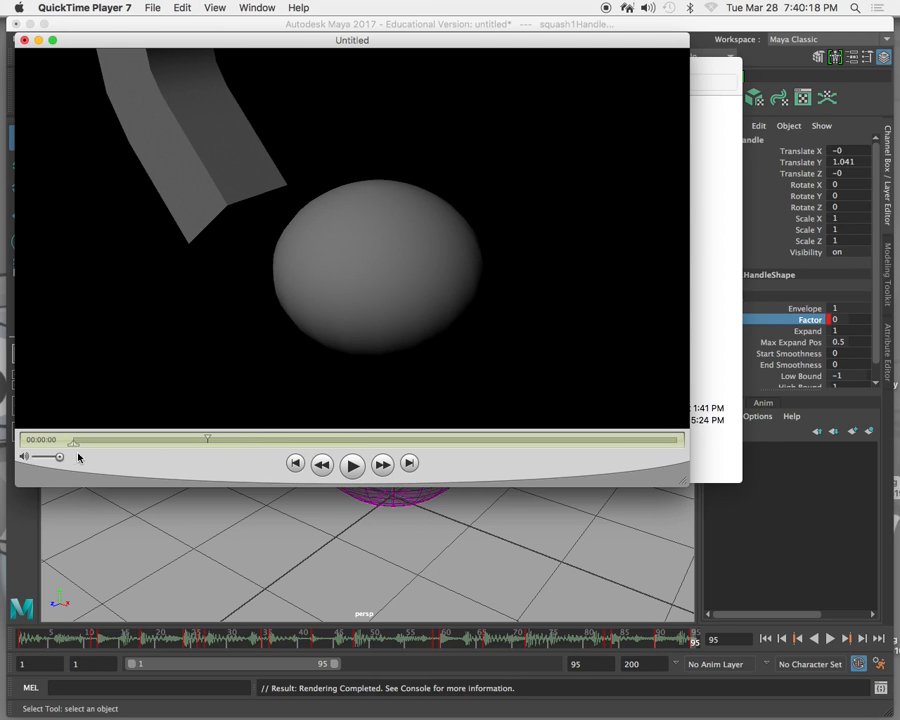
# Try pasting the loop with the whole image-sequence movie selected, play back the result and undo the paste.
pyautogui.click(352, 465)
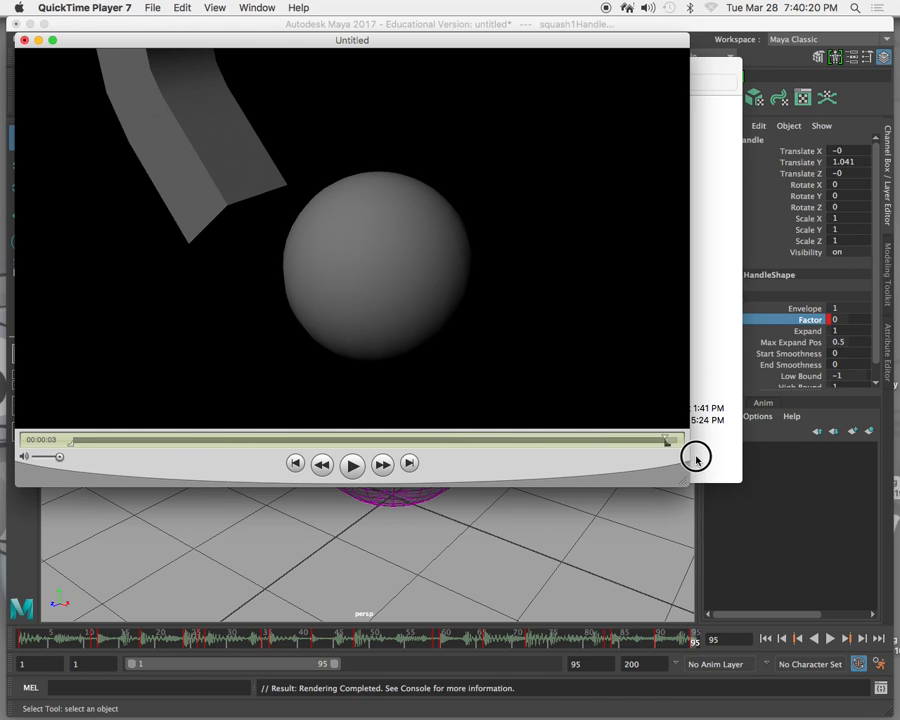
pyautogui.click(56, 442)
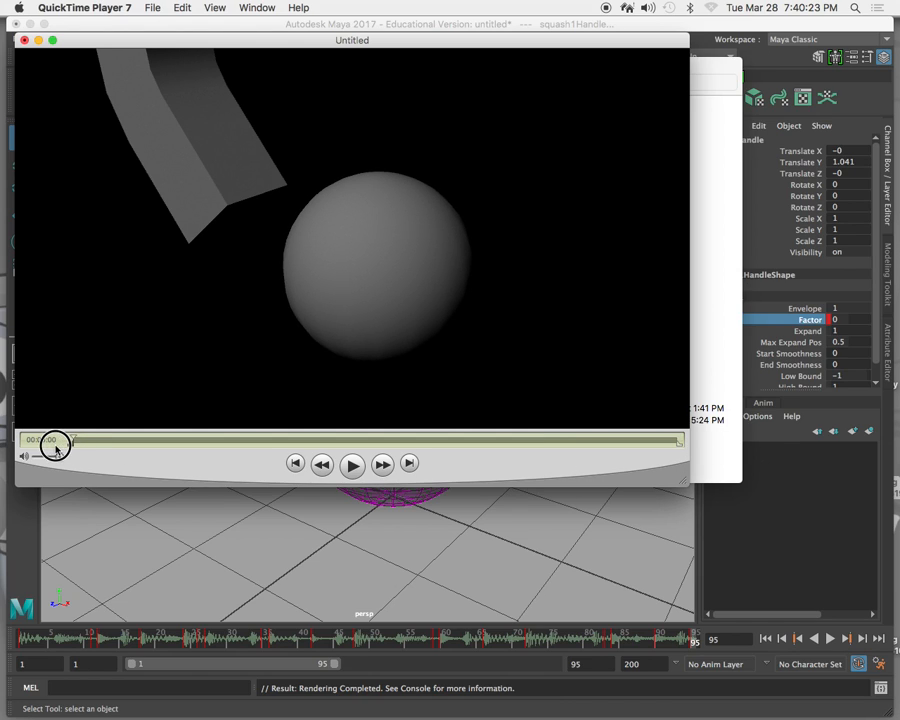
pyautogui.click(183, 7)
pyautogui.click(195, 86)
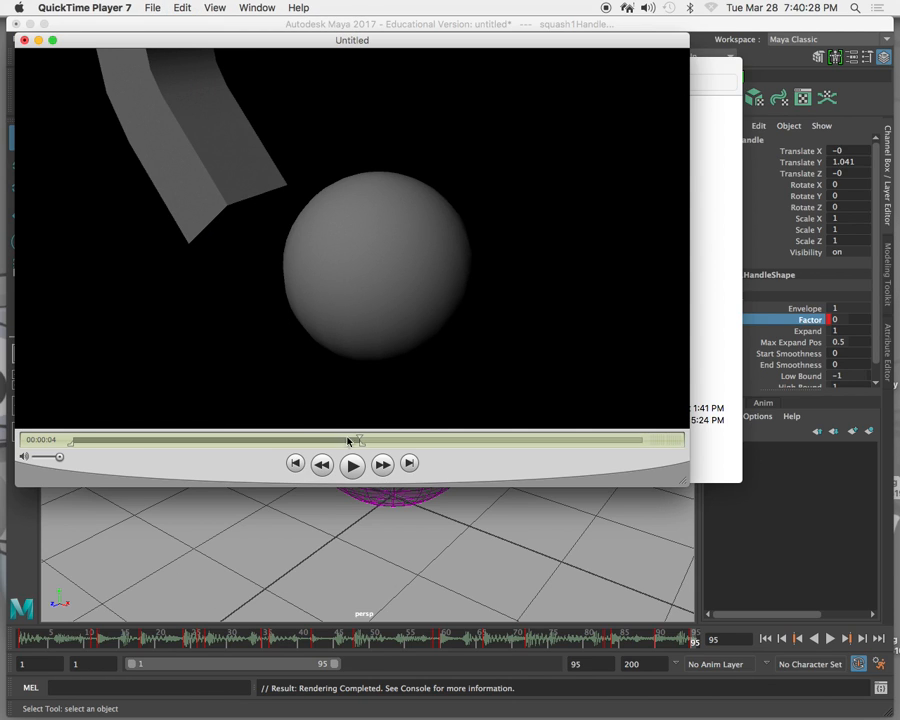
pyautogui.moveTo(362, 438); pyautogui.dragTo(249, 438)
pyautogui.press('space')
pyautogui.click(351, 465)
pyautogui.click(353, 465)
pyautogui.click(353, 465)
pyautogui.press('super+z')
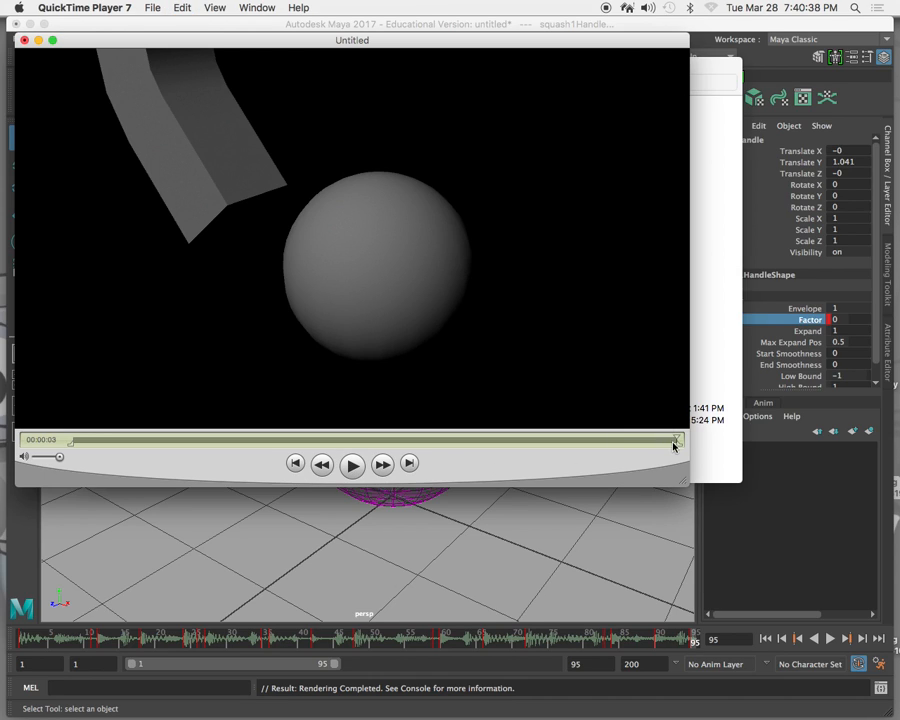
# Select the full length of the image-sequence movie and add the copied loop with Add to Movie.
pyautogui.moveTo(679, 449); pyautogui.dragTo(8, 428)
pyautogui.click(152, 8)
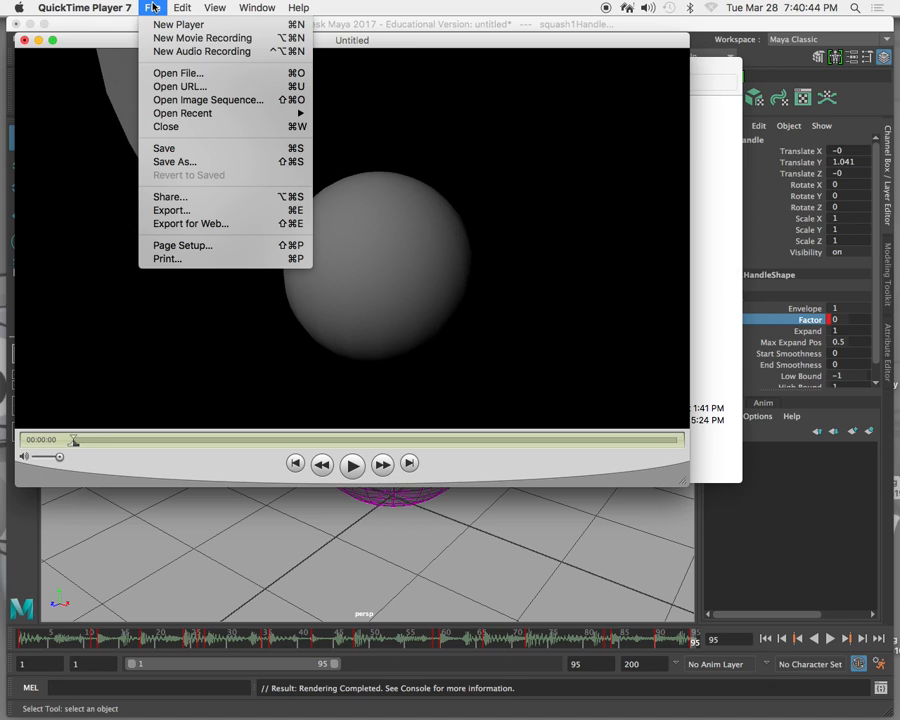
pyautogui.moveTo(181, 7)
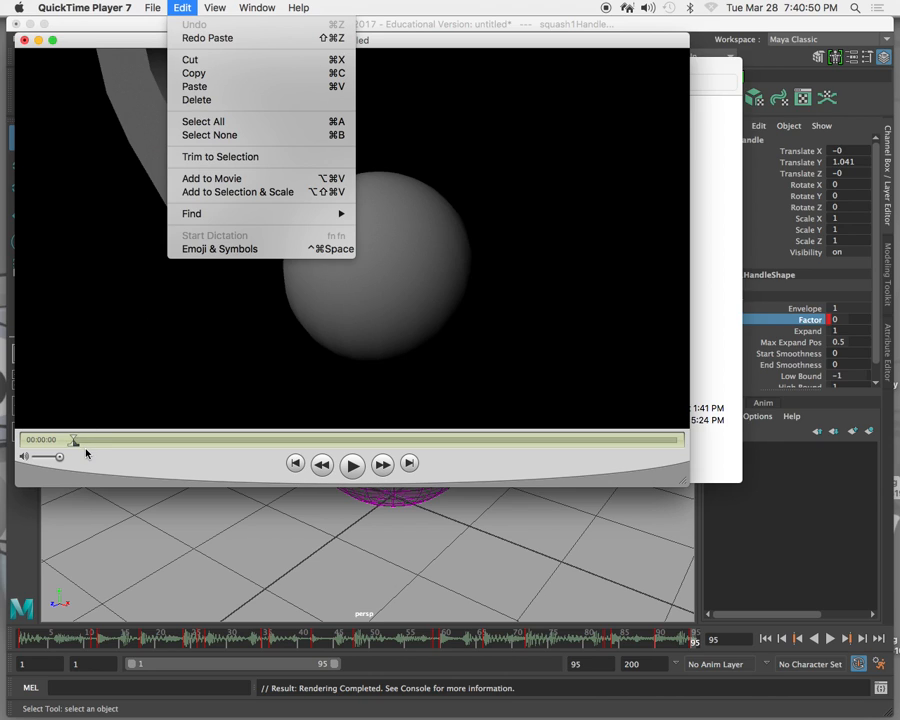
pyautogui.moveTo(75, 446); pyautogui.dragTo(30, 392)
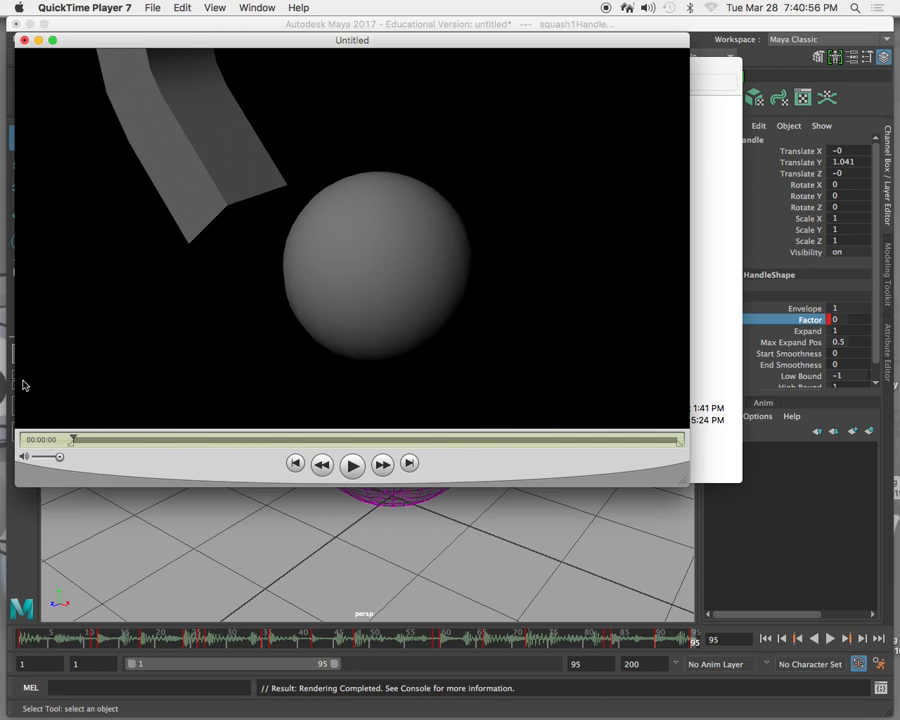
pyautogui.click(180, 8)
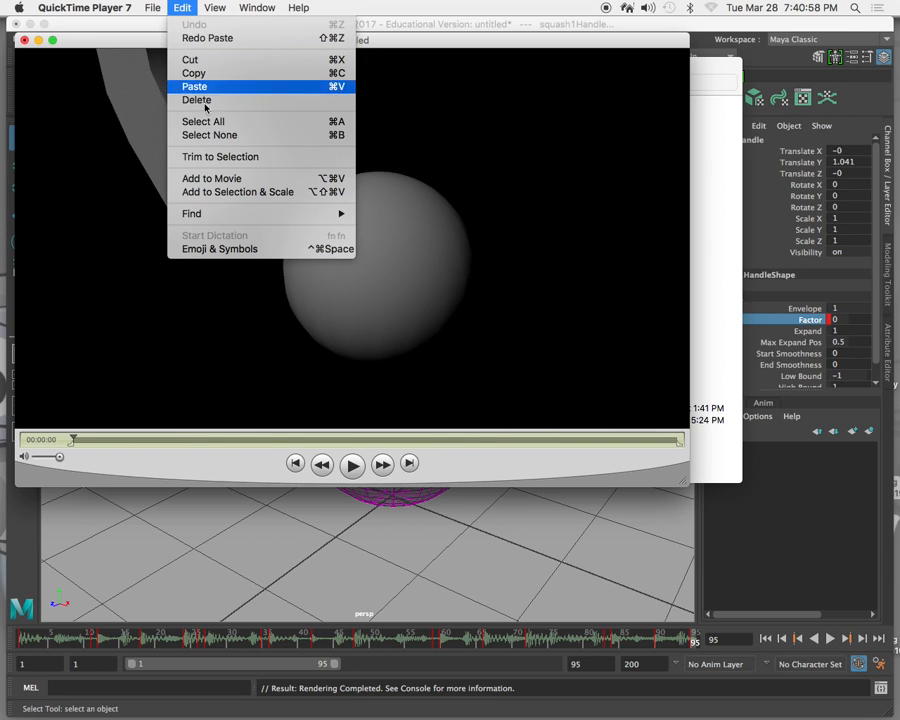
pyautogui.click(213, 180)
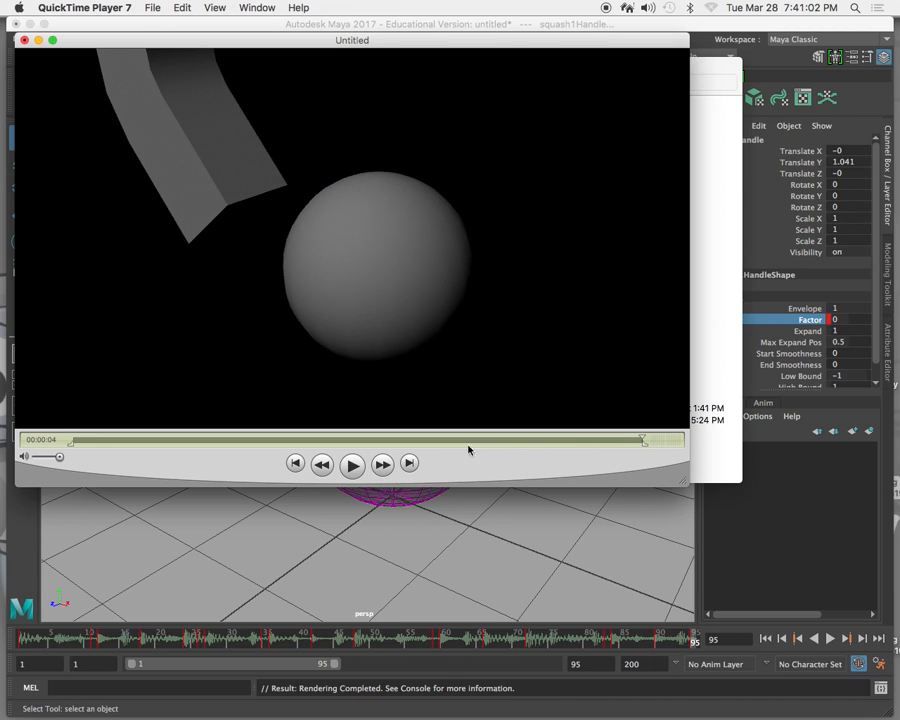
# Play the movie with the added loop and close it without saving the changes.
pyautogui.click(353, 465)
pyautogui.click(358, 462)
pyautogui.click(357, 461)
pyautogui.press('super+a')
pyautogui.click(24, 40)
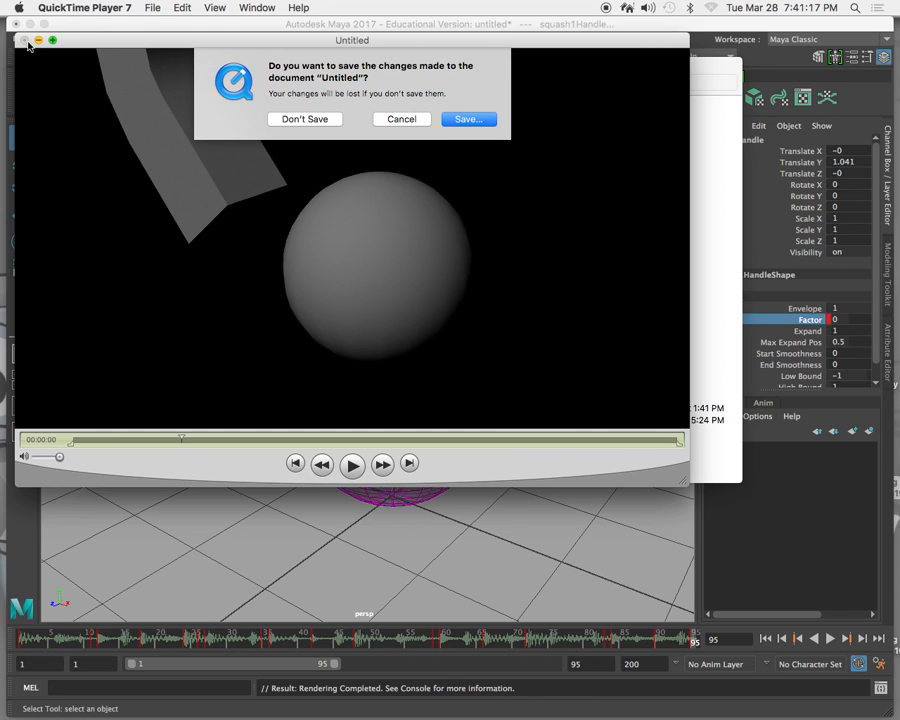
pyautogui.click(306, 117)
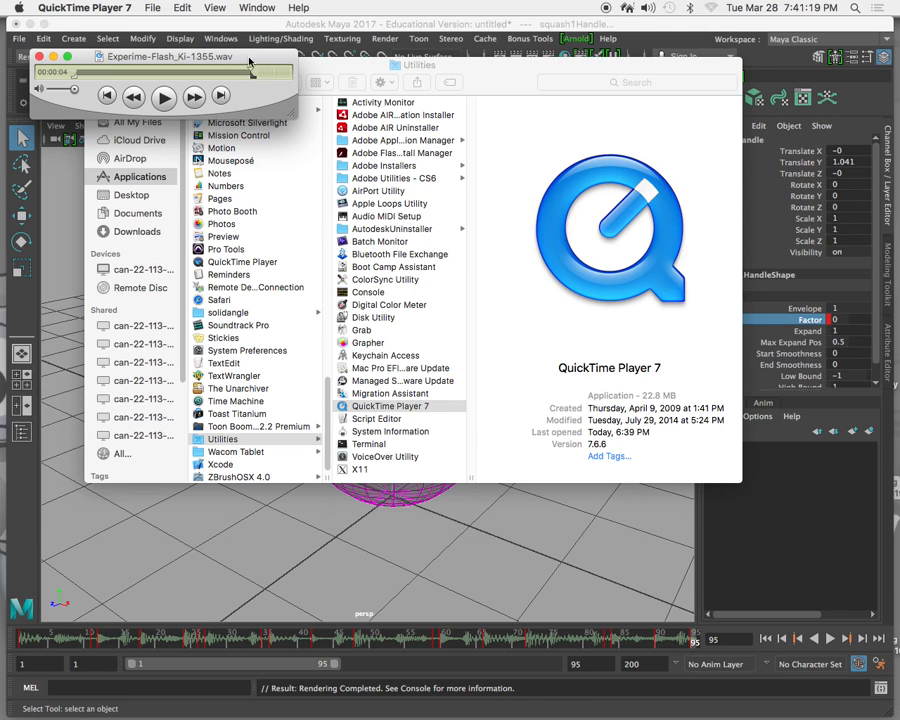
# Reopen the rendered frames from the default project's images folder as an image sequence starting with deformer0001.jpg, at 24 frames per second.
pyautogui.click(151, 9)
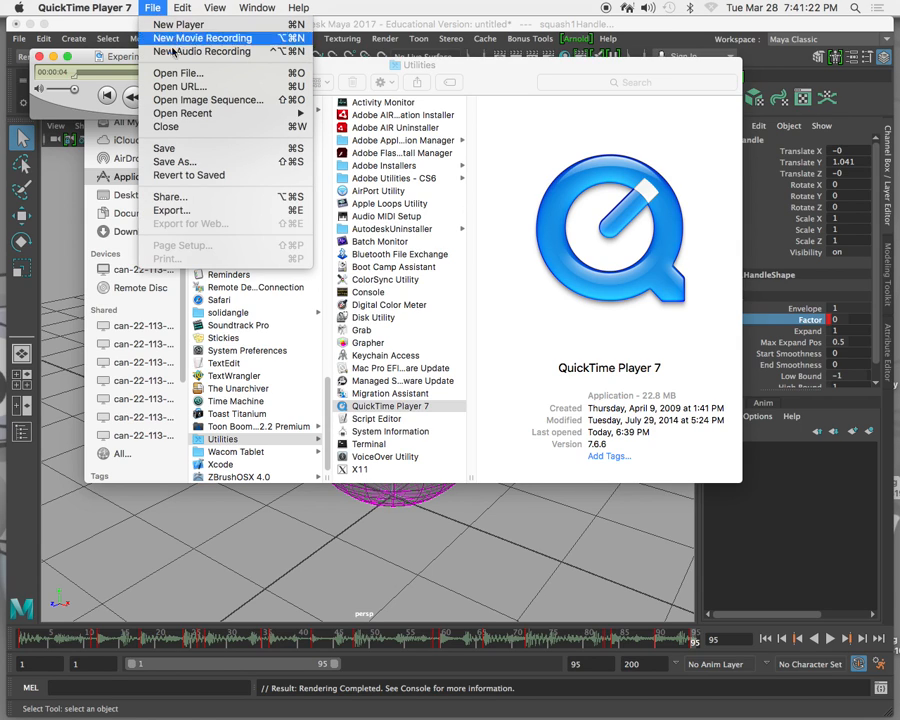
pyautogui.click(198, 101)
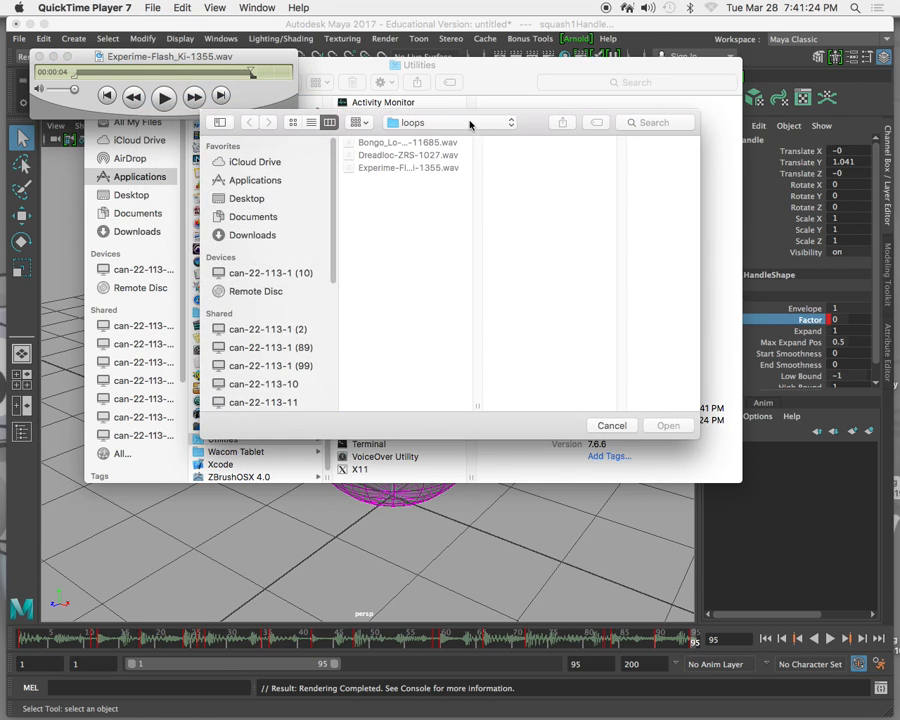
pyautogui.click(257, 216)
pyautogui.click(370, 218)
pyautogui.click(518, 143)
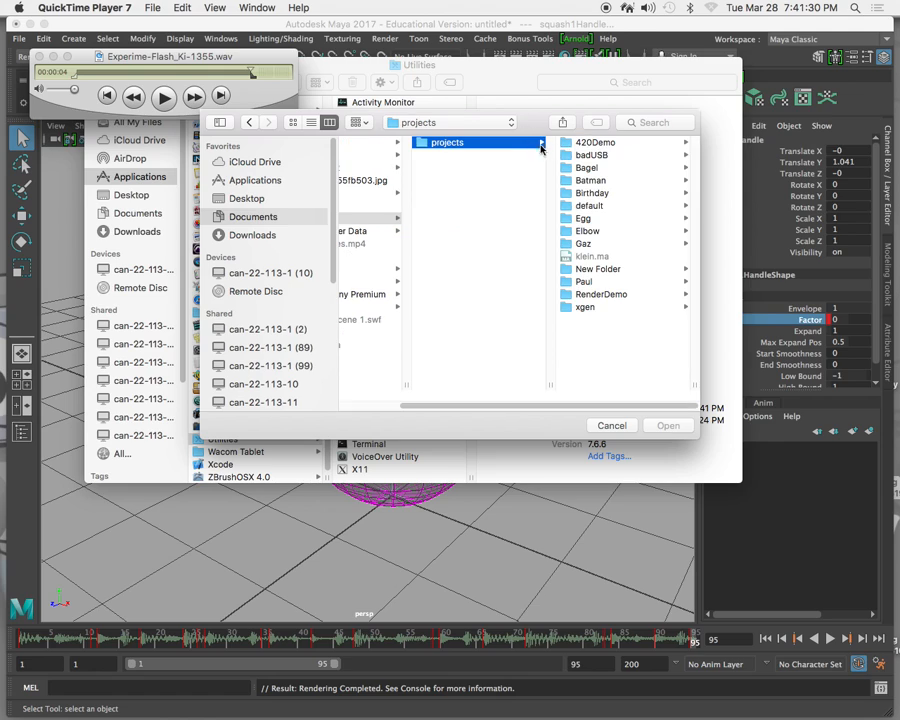
pyautogui.click(598, 205)
pyautogui.click(595, 205)
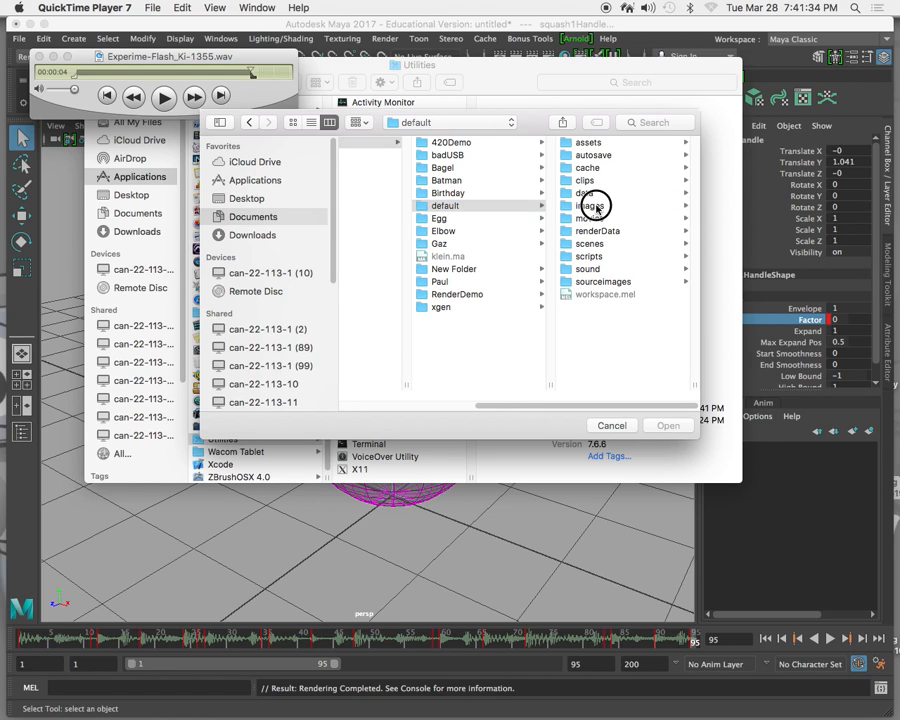
pyautogui.click(607, 145)
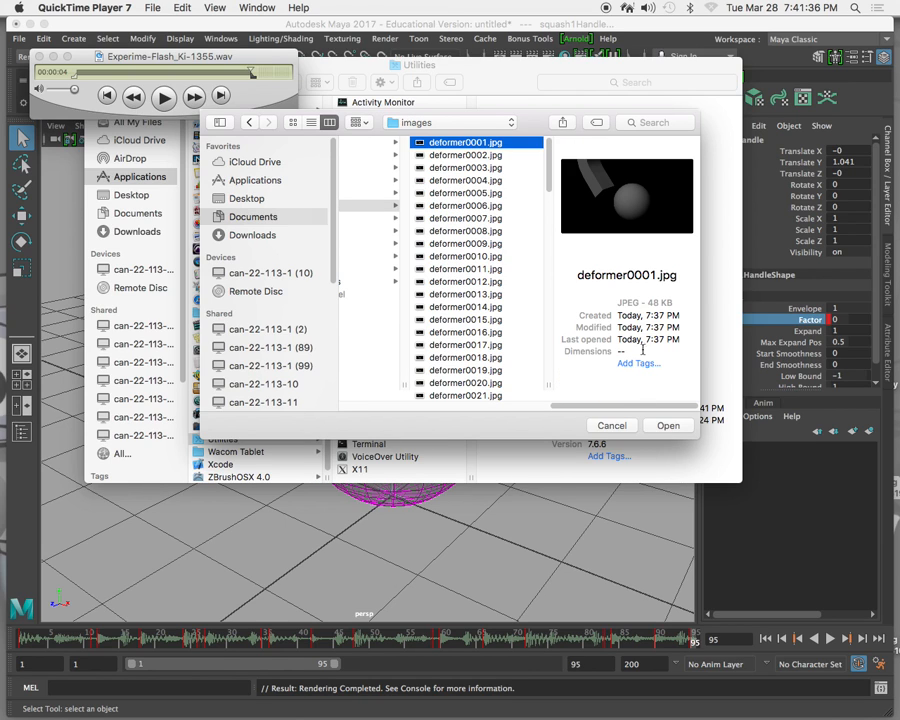
pyautogui.click(668, 426)
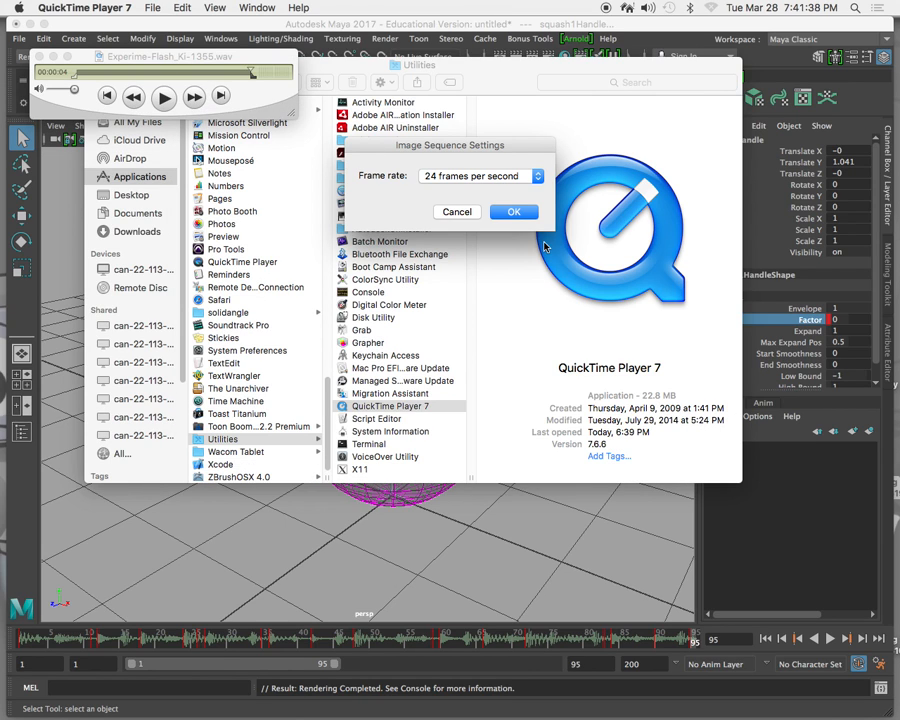
pyautogui.click(514, 212)
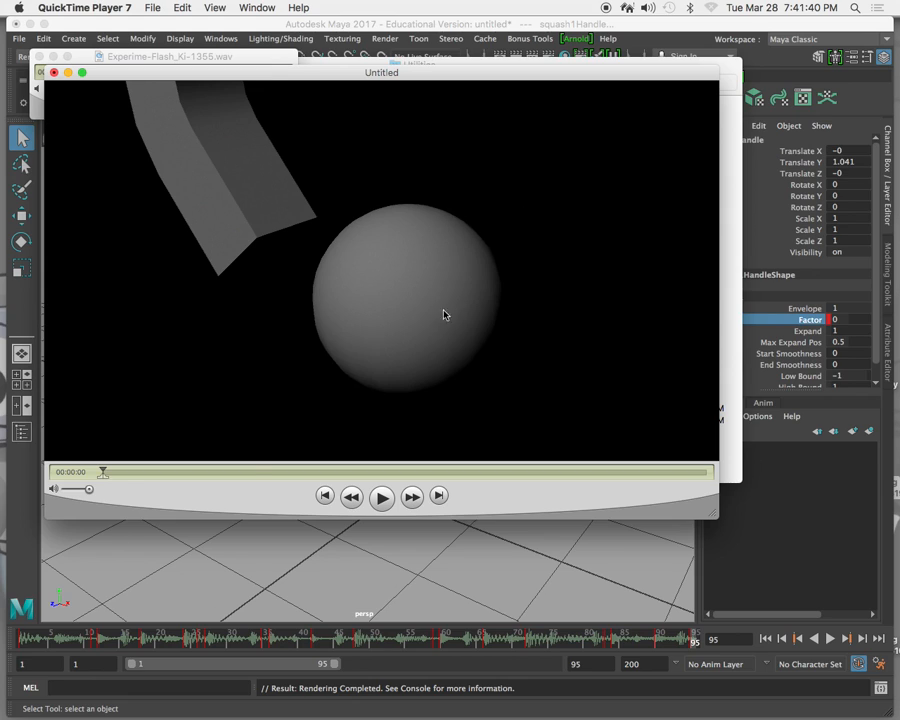
# Copy the selected Experime-Flash_Ki-1355.wav loop and use Add to Movie to add it from the first frame of the reopened image sequence.
pyautogui.click(176, 52)
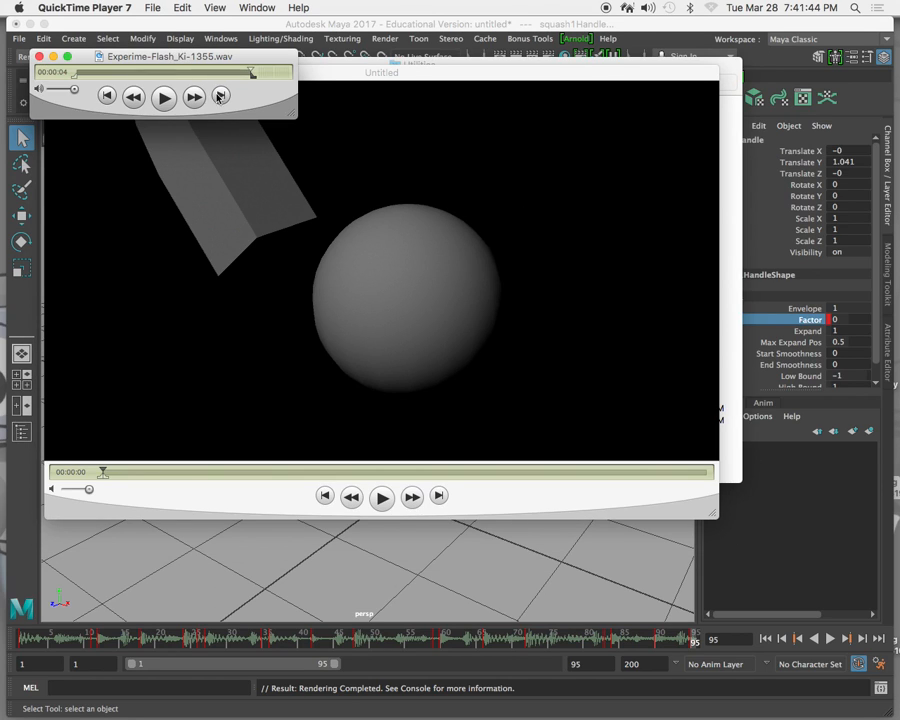
pyautogui.click(176, 8)
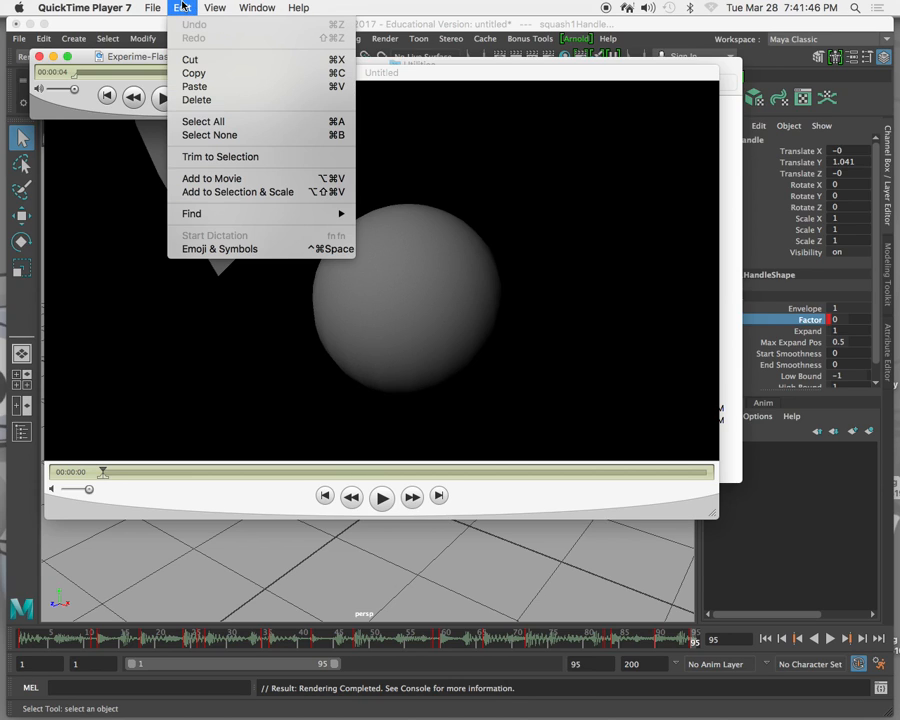
pyautogui.click(196, 73)
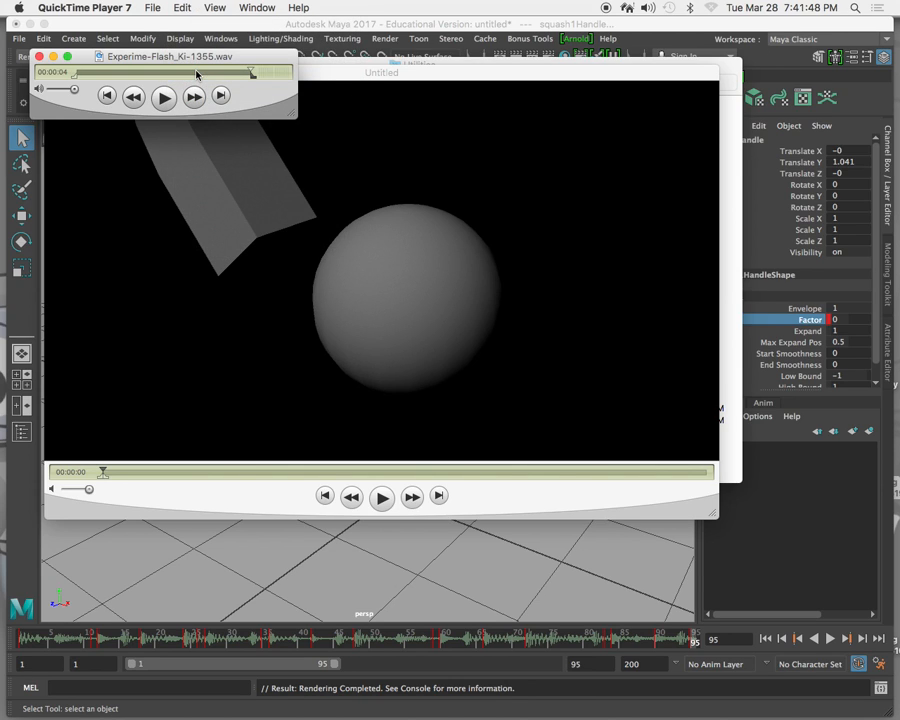
pyautogui.click(376, 84)
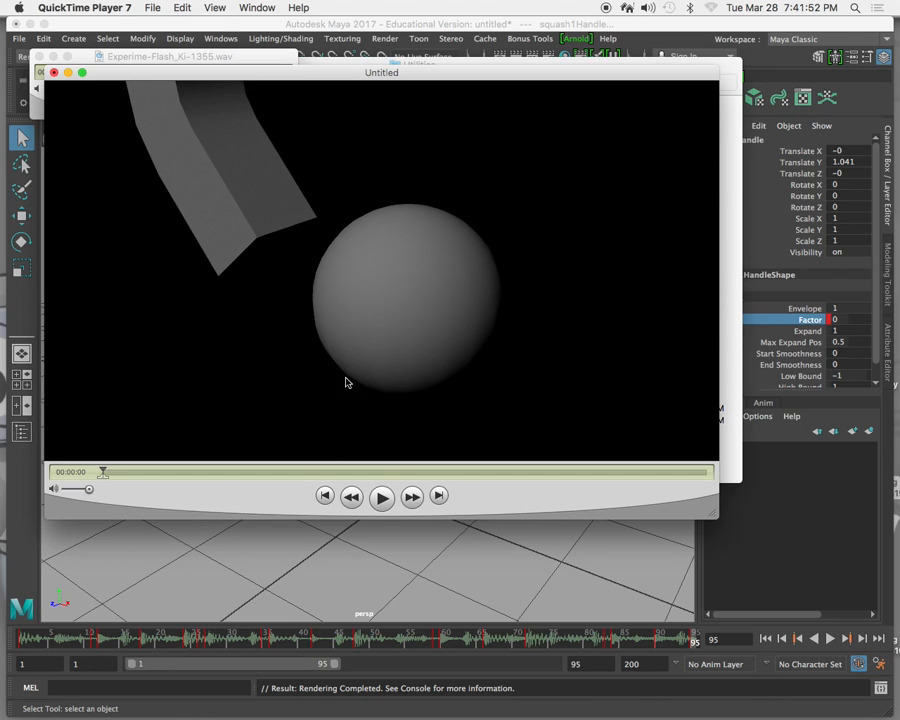
pyautogui.click(214, 7)
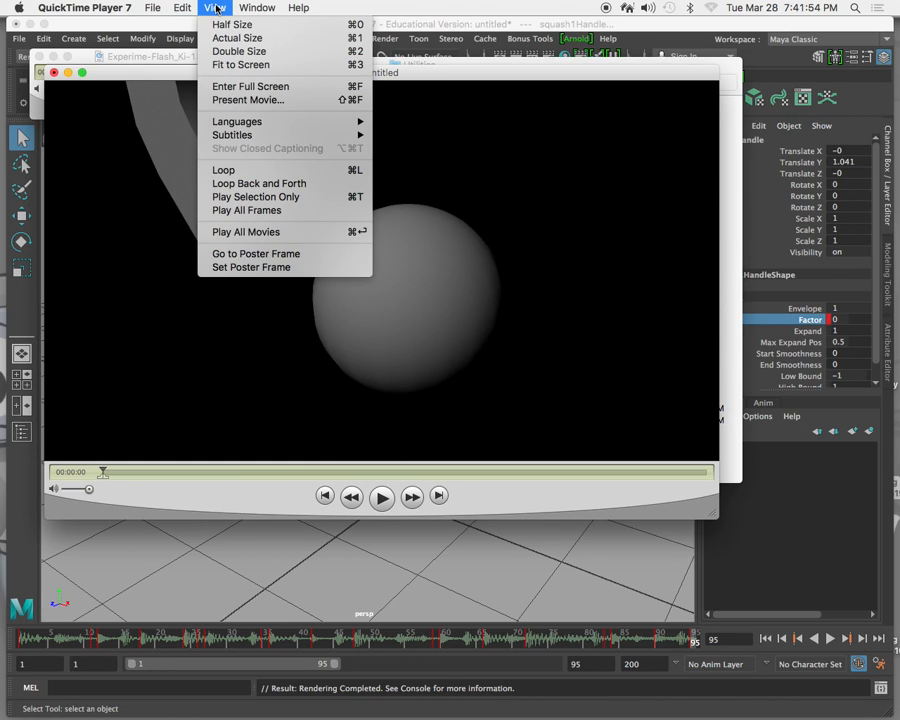
pyautogui.moveTo(151, 7)
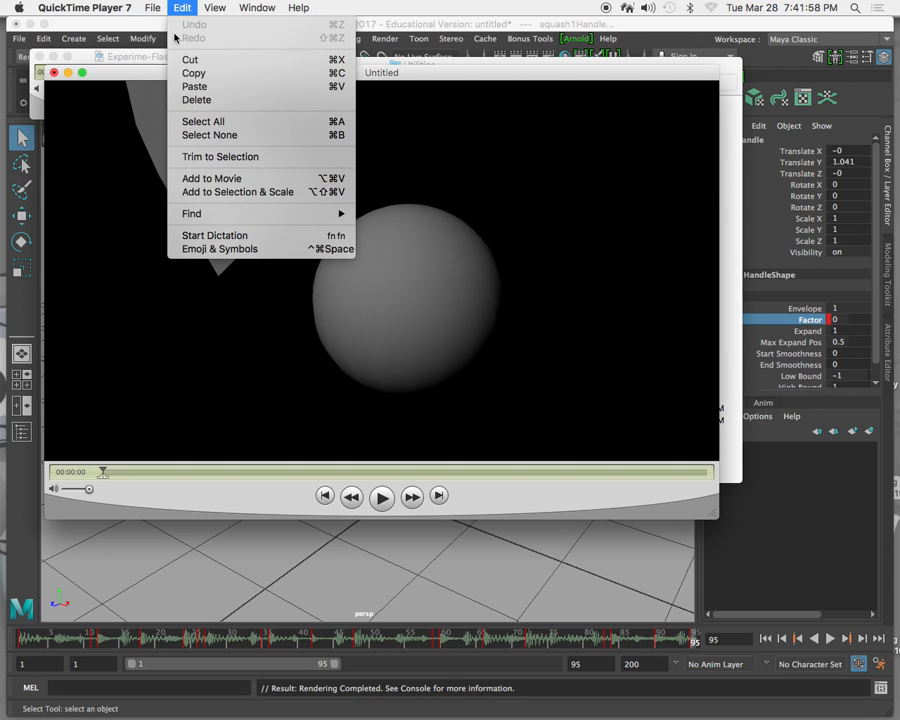
pyautogui.click(211, 178)
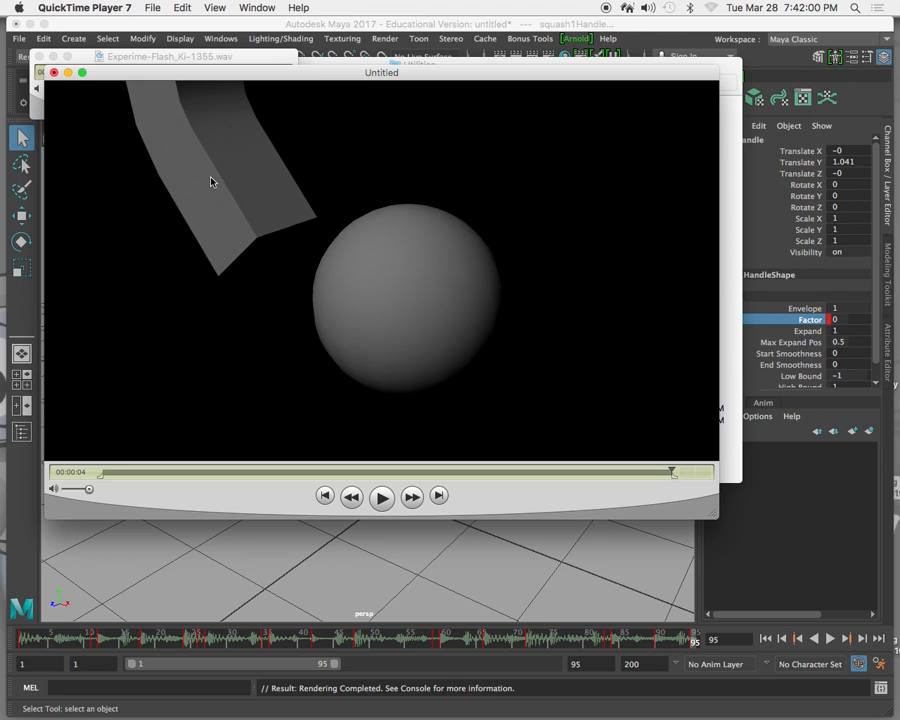
# Play the combined animation and music twice, and discard the untitled movie without saving.
pyautogui.click(382, 497)
pyautogui.click(384, 498)
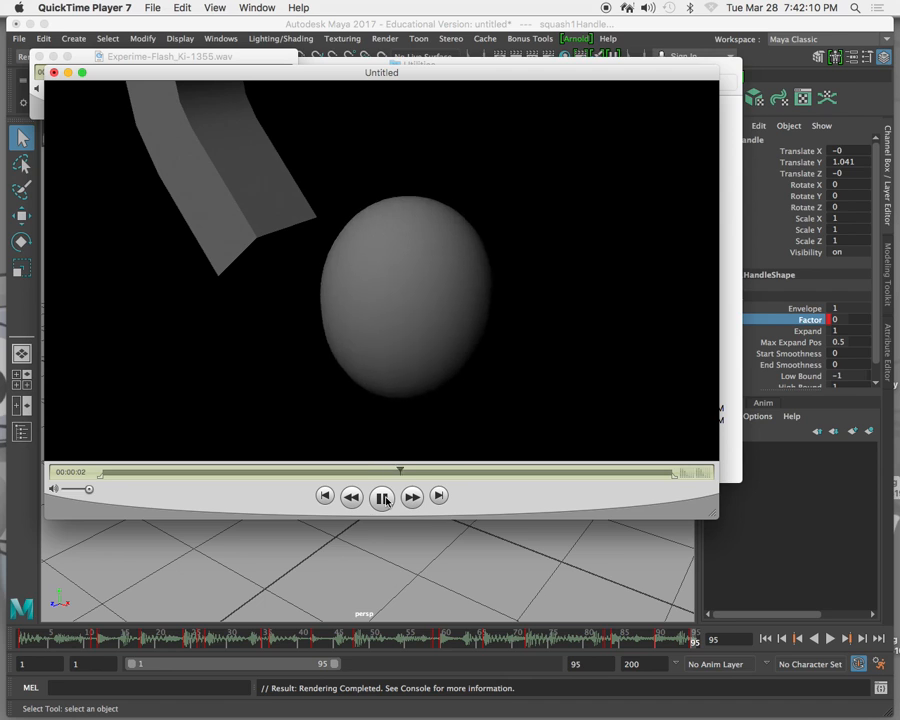
pyautogui.click(383, 498)
pyautogui.click(383, 499)
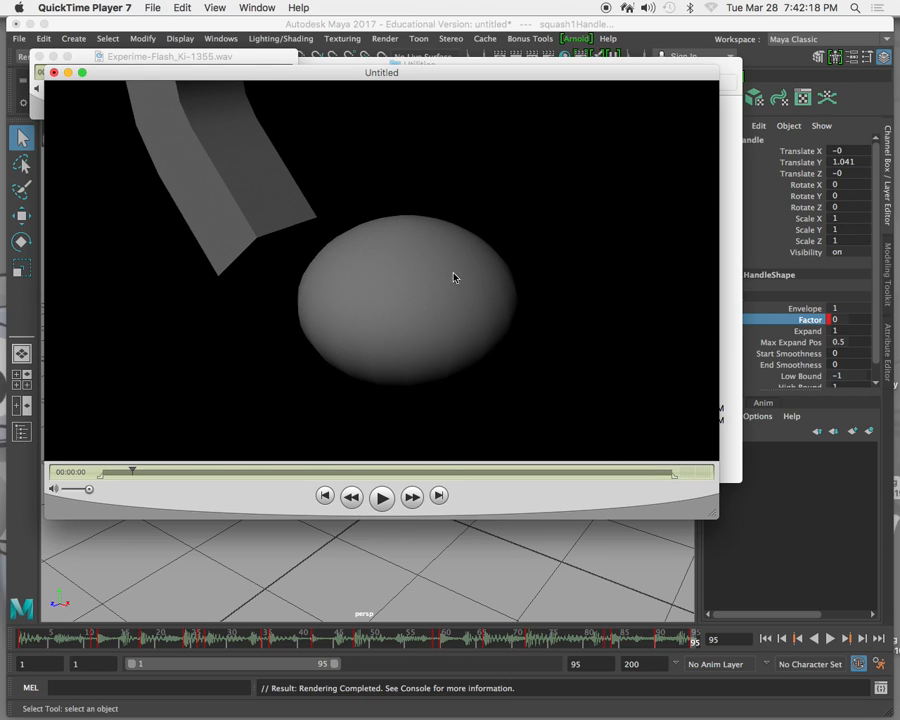
pyautogui.click(55, 73)
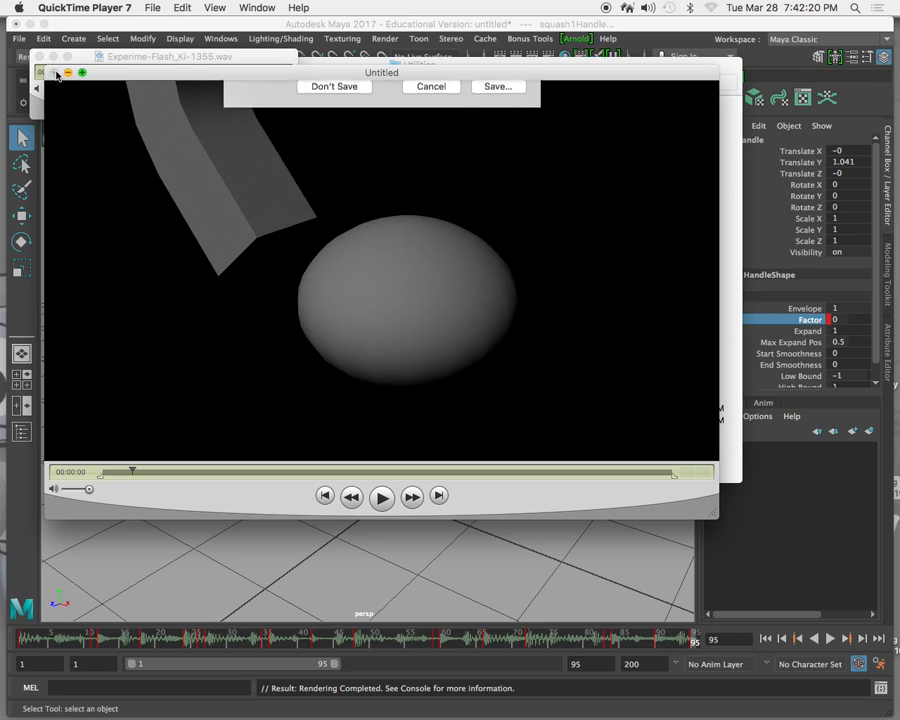
pyautogui.click(340, 151)
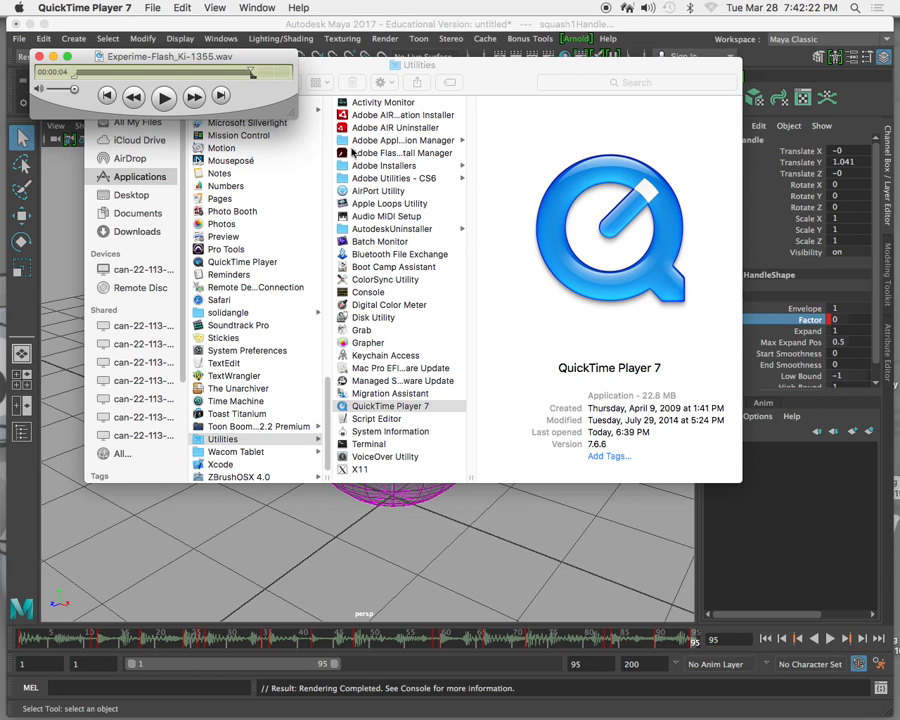
# Open the rendered frames in the images folder as an image sequence starting with deformer0001.jpg, at 24 frames per second.
pyautogui.click(153, 8)
pyautogui.click(190, 99)
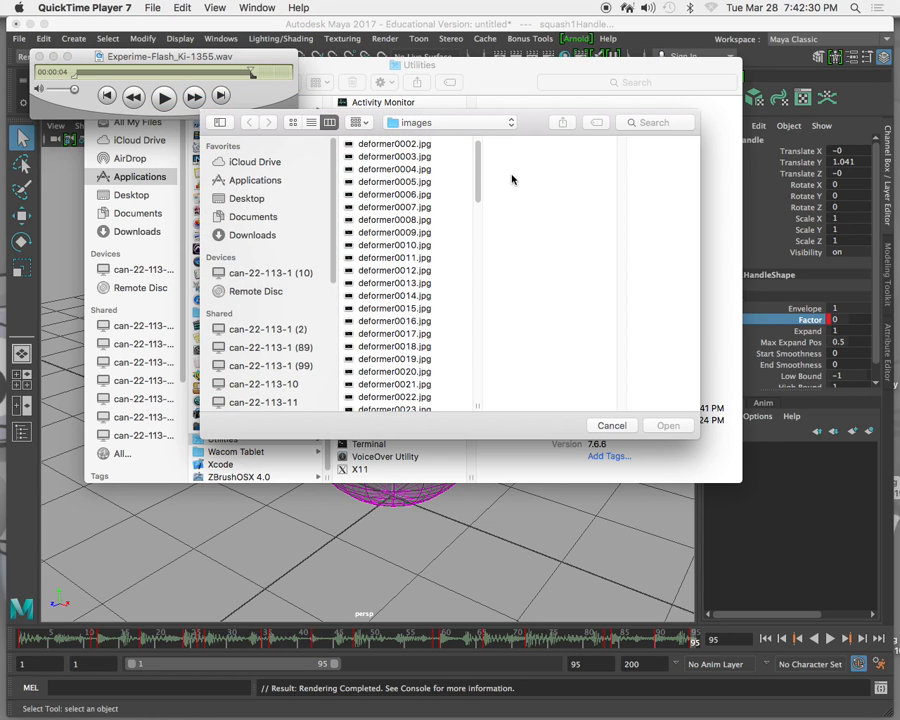
pyautogui.scroll(1, 476, 176)
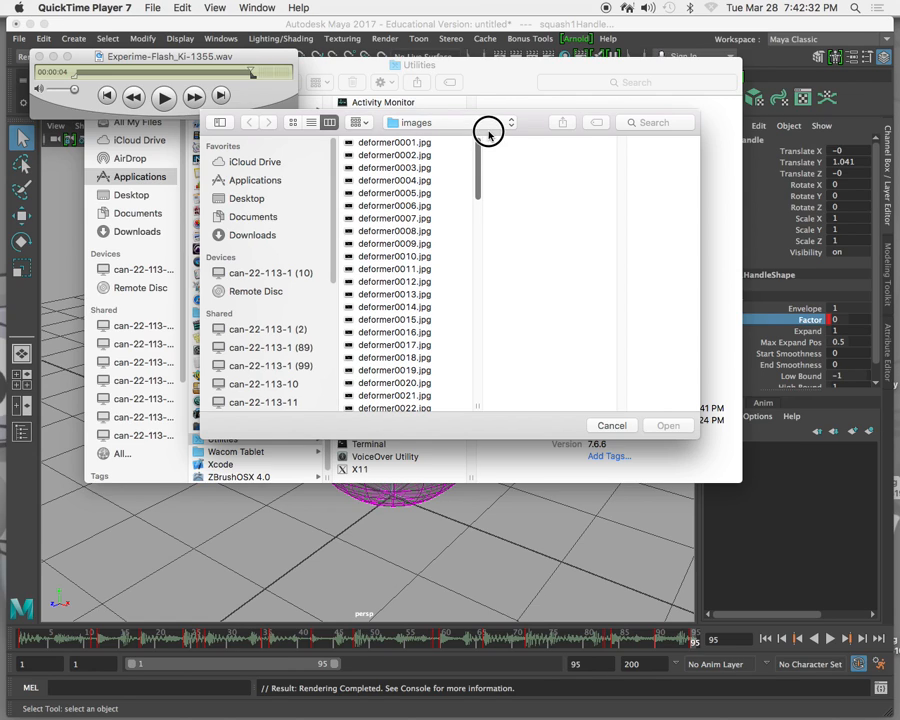
pyautogui.click(400, 143)
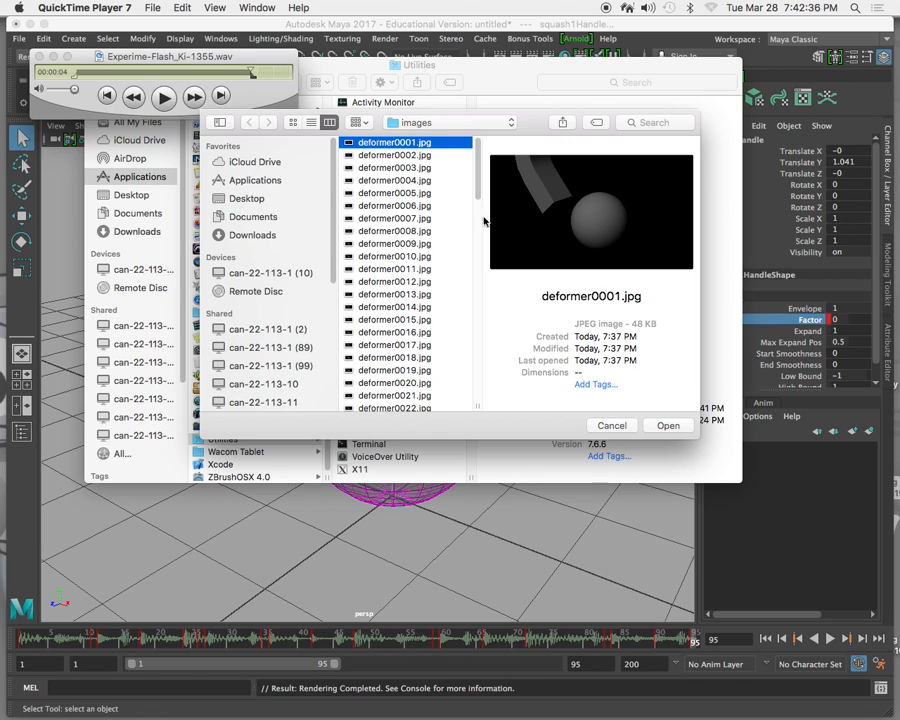
pyautogui.click(668, 426)
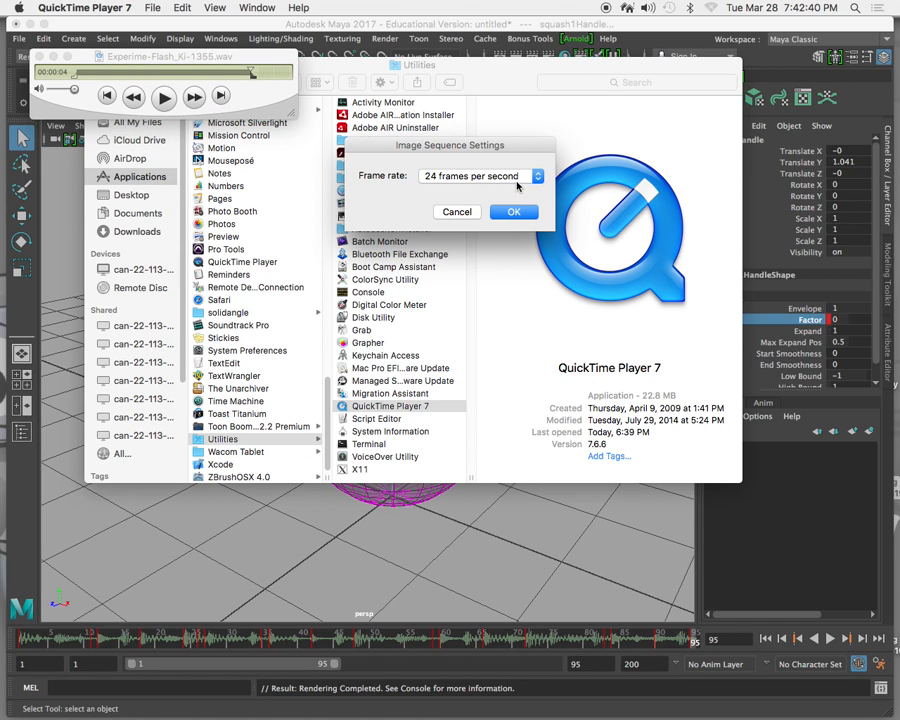
pyautogui.click(515, 212)
pyautogui.click(537, 176)
pyautogui.click(538, 177)
pyautogui.click(515, 211)
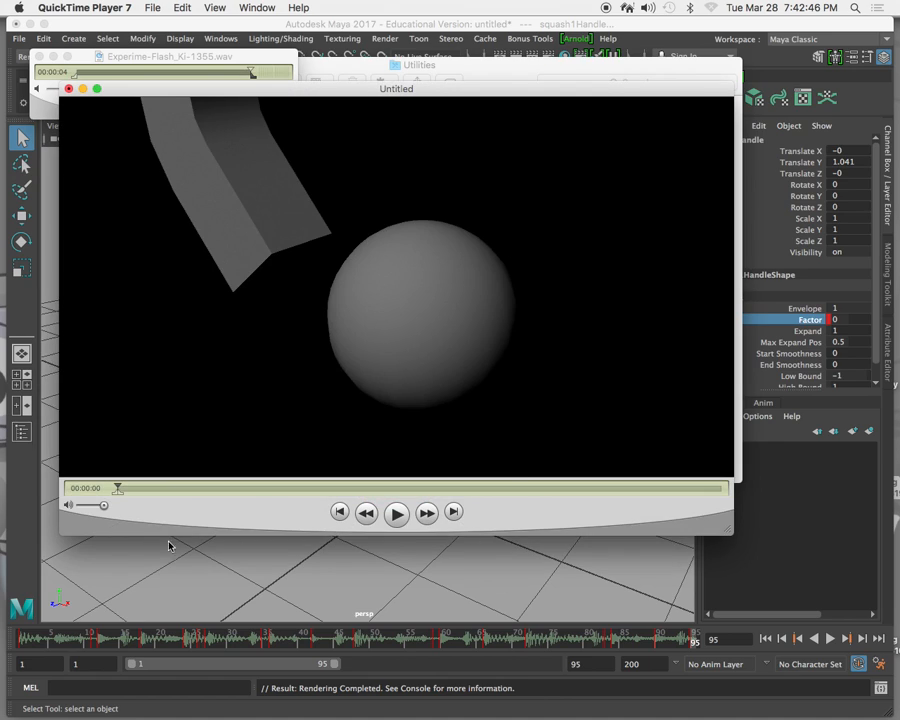
pyautogui.moveTo(118, 486); pyautogui.dragTo(113, 489)
# Close the current audio loop window and reopen Experime-Flash_Ki-1355.wav from the Desktop's loops folder.
pyautogui.click(178, 59)
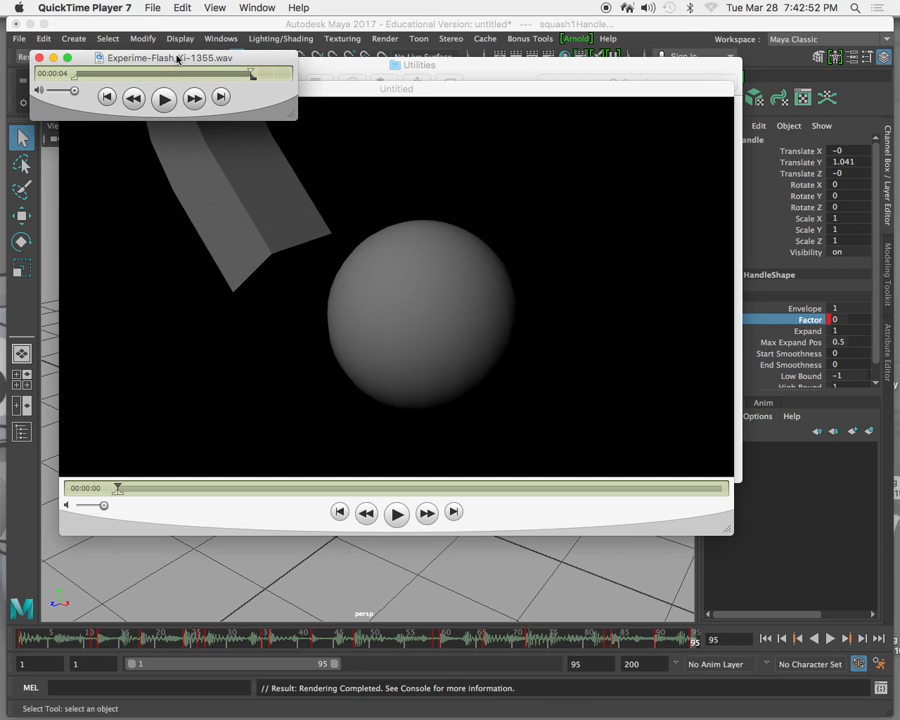
pyautogui.click(38, 61)
pyautogui.click(152, 8)
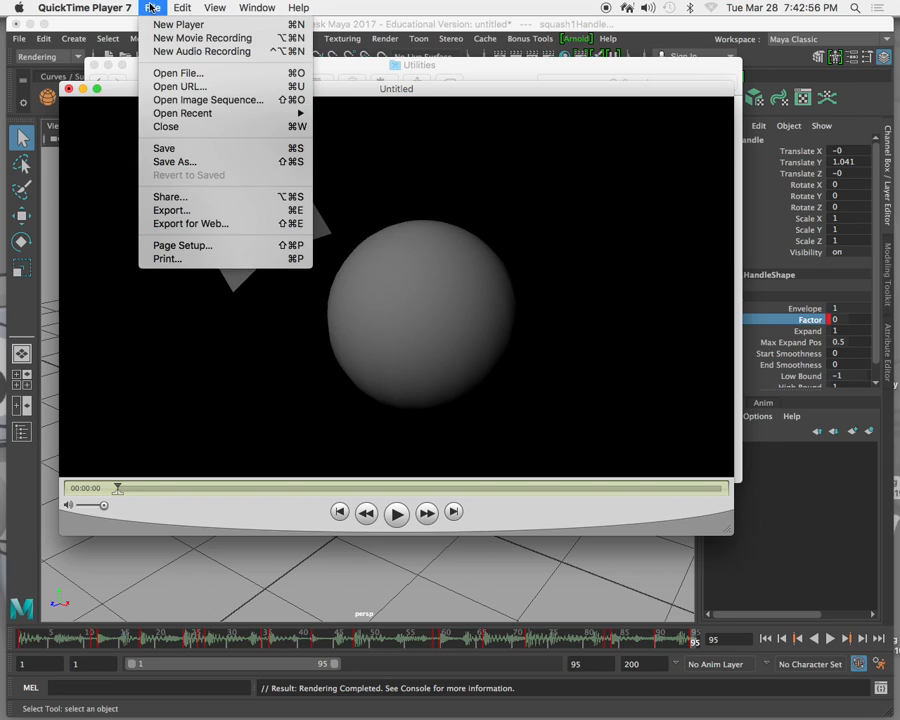
pyautogui.click(166, 73)
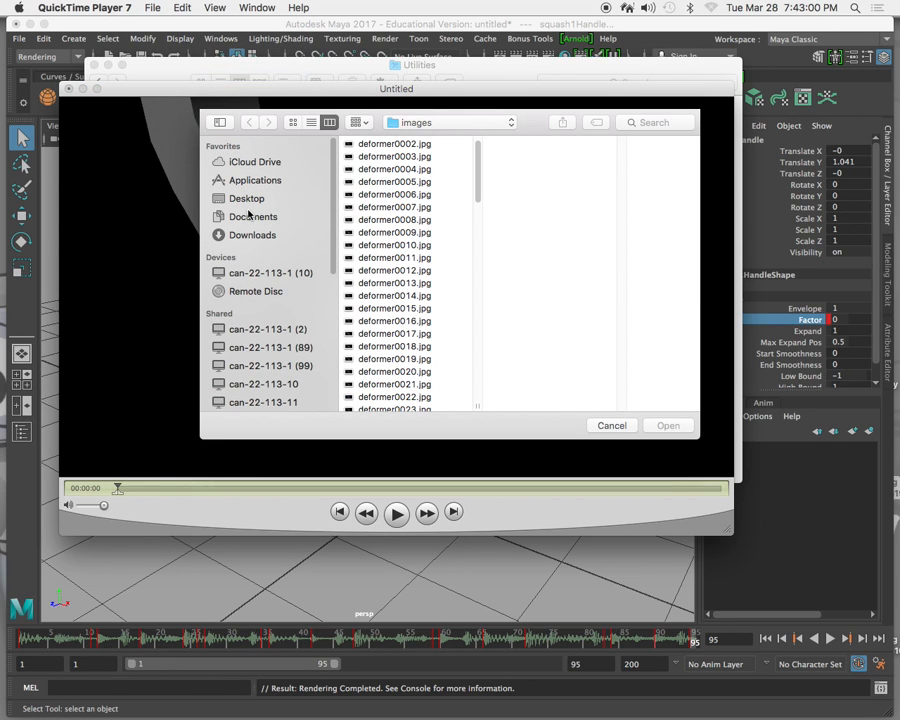
pyautogui.click(250, 198)
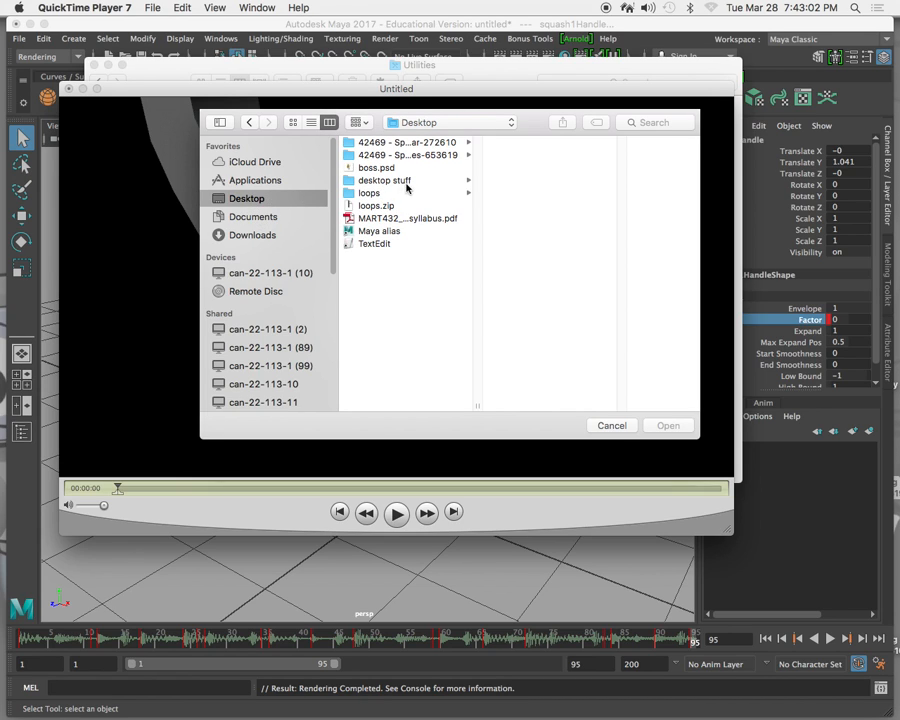
pyautogui.click(366, 193)
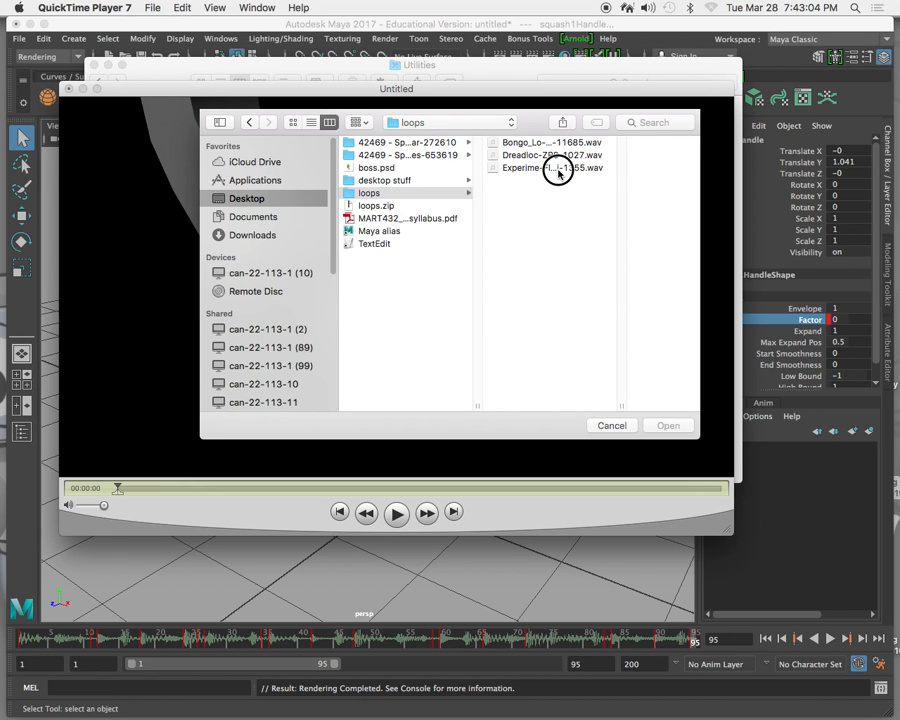
pyautogui.doubleClick(556, 168)
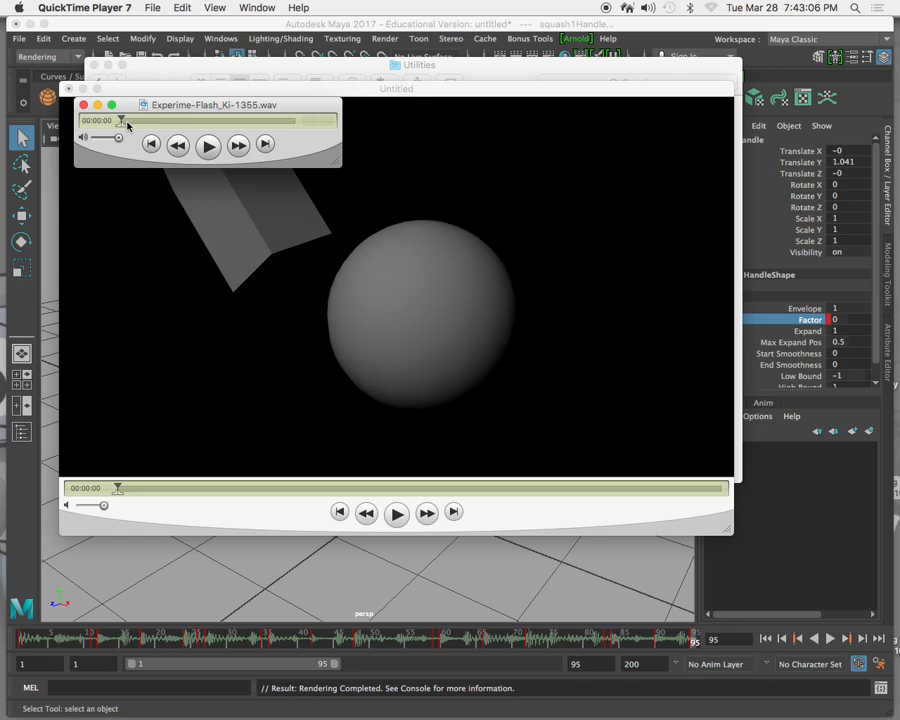
# Select the entire length of the Experime-Flash_Ki-1355.wav loop and copy it.
pyautogui.moveTo(124, 129); pyautogui.dragTo(343, 147)
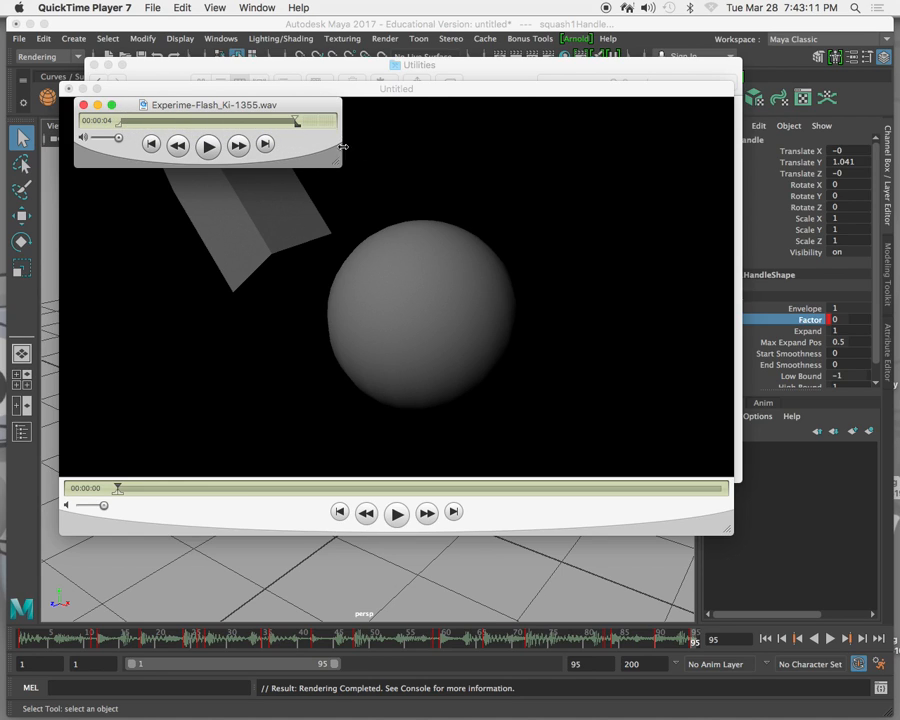
pyautogui.click(116, 125)
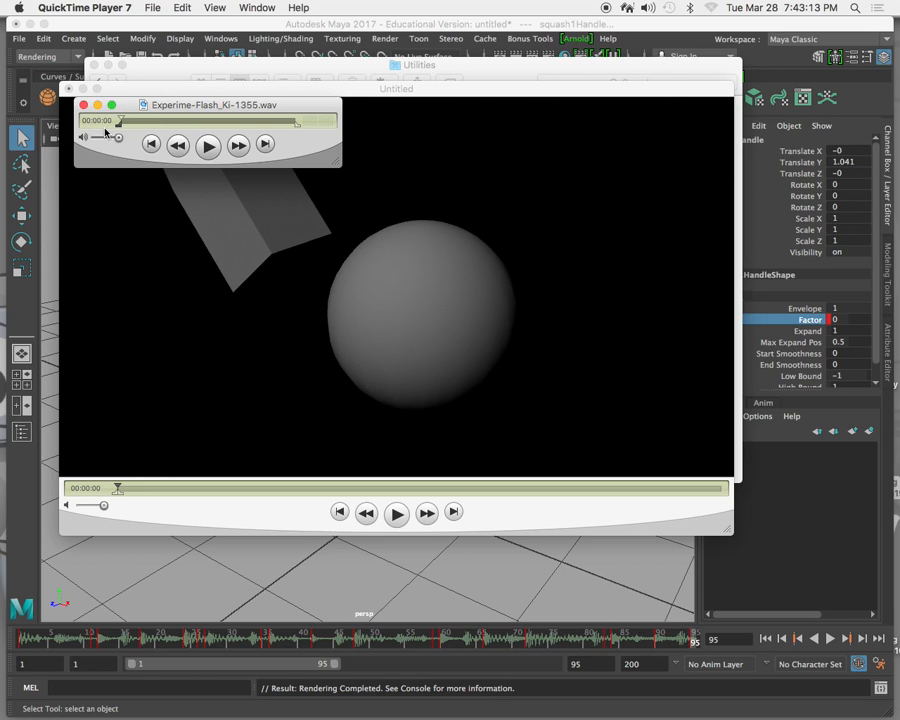
pyautogui.click(297, 127)
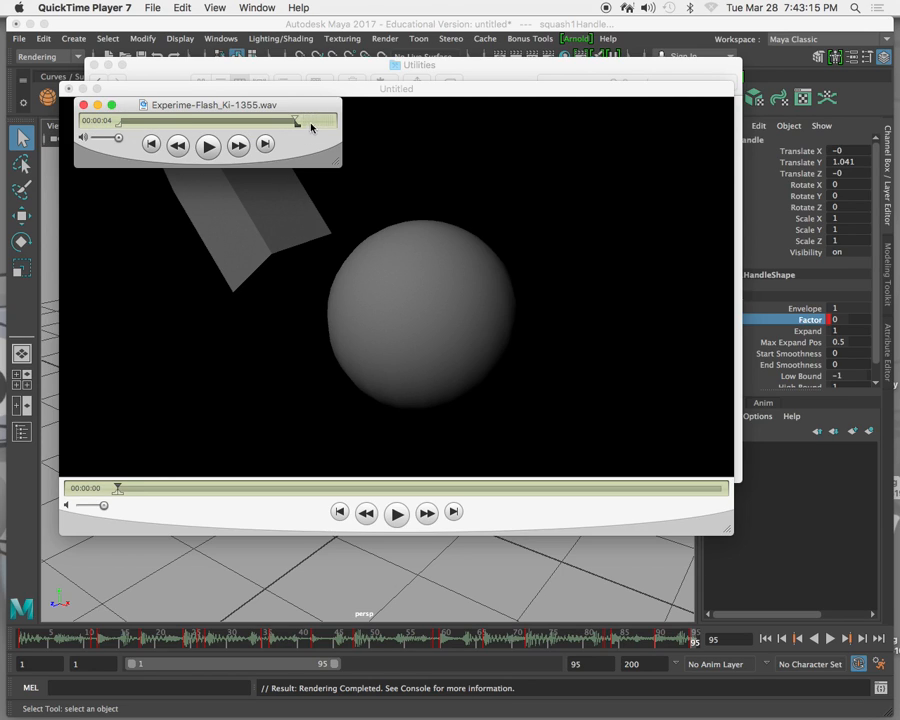
pyautogui.click(180, 8)
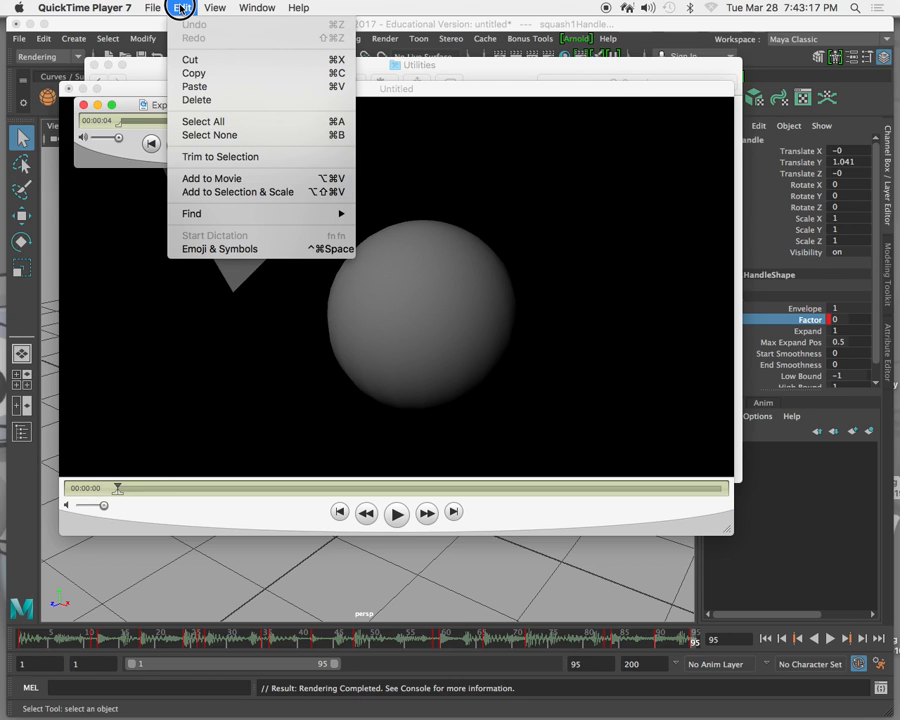
pyautogui.click(200, 74)
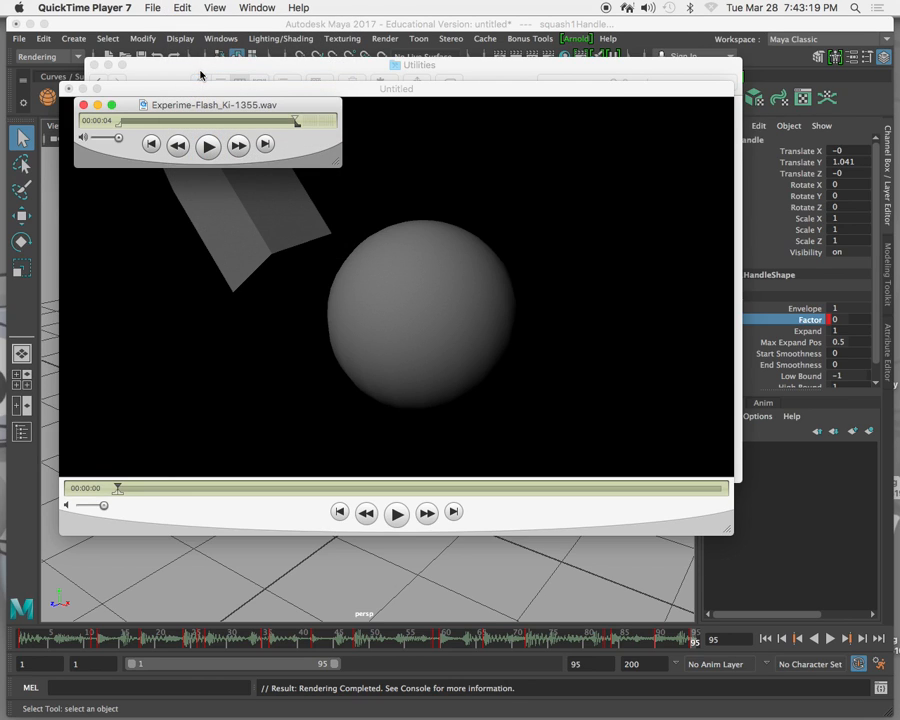
# Use Add to Movie to add the copied loop from the first frame of the untitled image sequence, and play the combined movie.
pyautogui.click(353, 93)
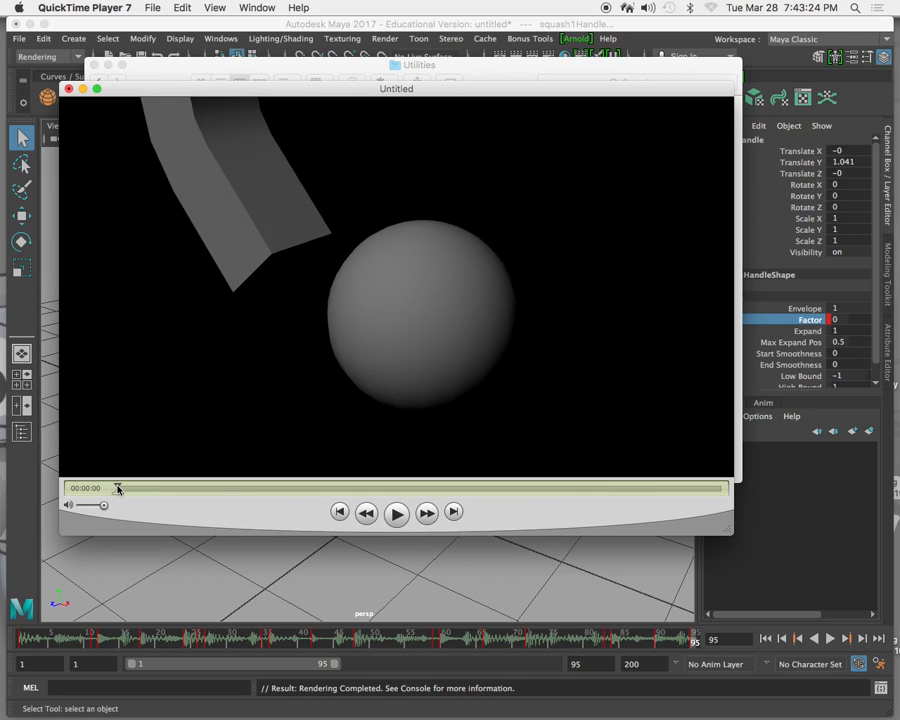
pyautogui.click(155, 8)
pyautogui.moveTo(182, 7)
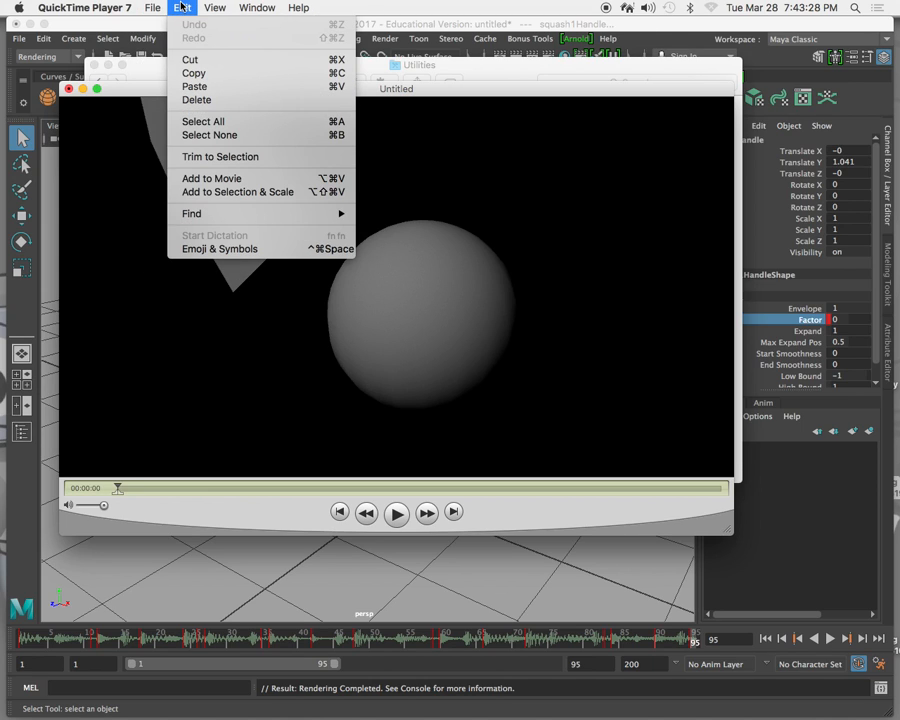
pyautogui.click(213, 179)
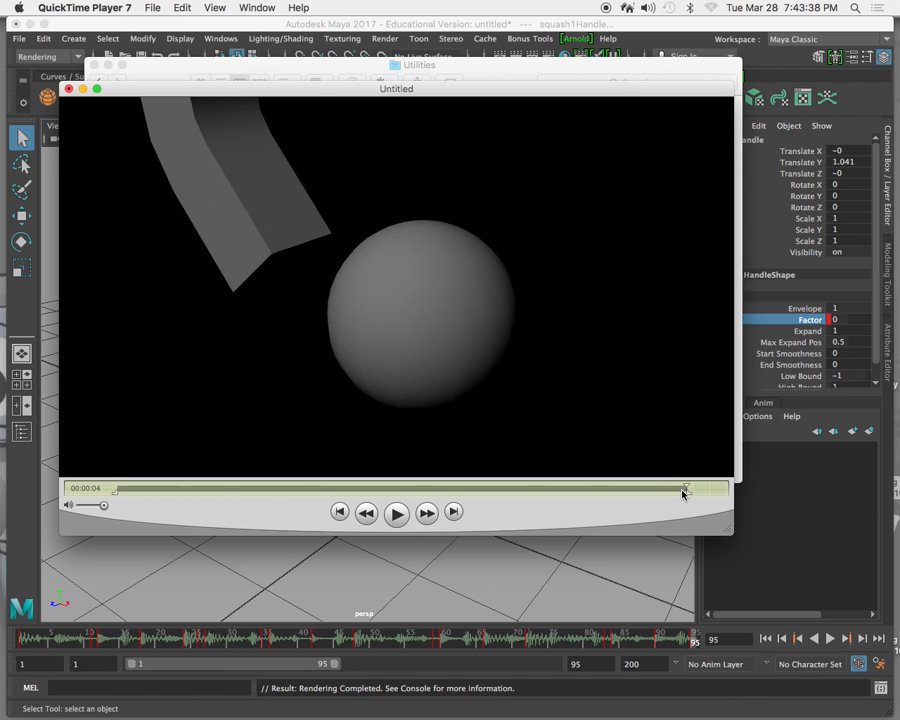
pyautogui.moveTo(687, 491); pyautogui.dragTo(70, 474)
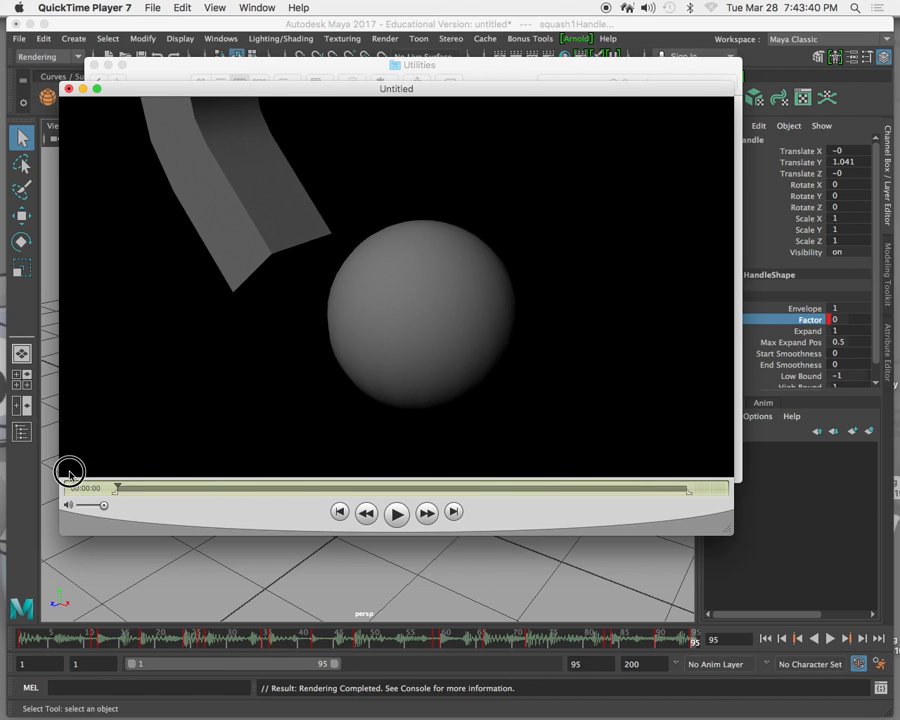
pyautogui.click(396, 514)
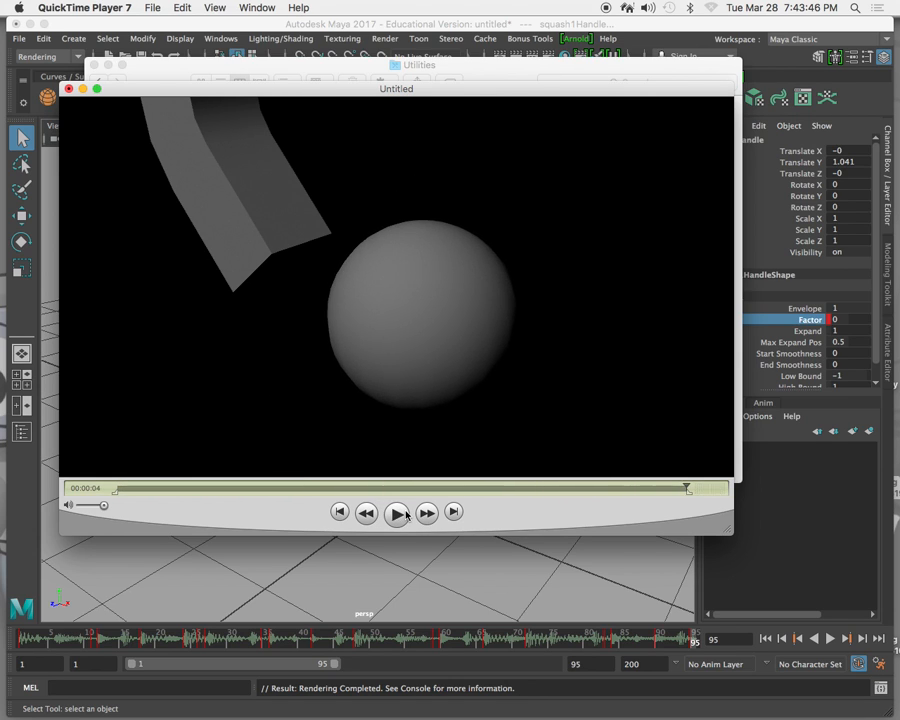
# Export the combined movie to the Desktop as FiguredItOut.mov, using Movie to QuickTime Movie with the most recent settings.
pyautogui.click(150, 8)
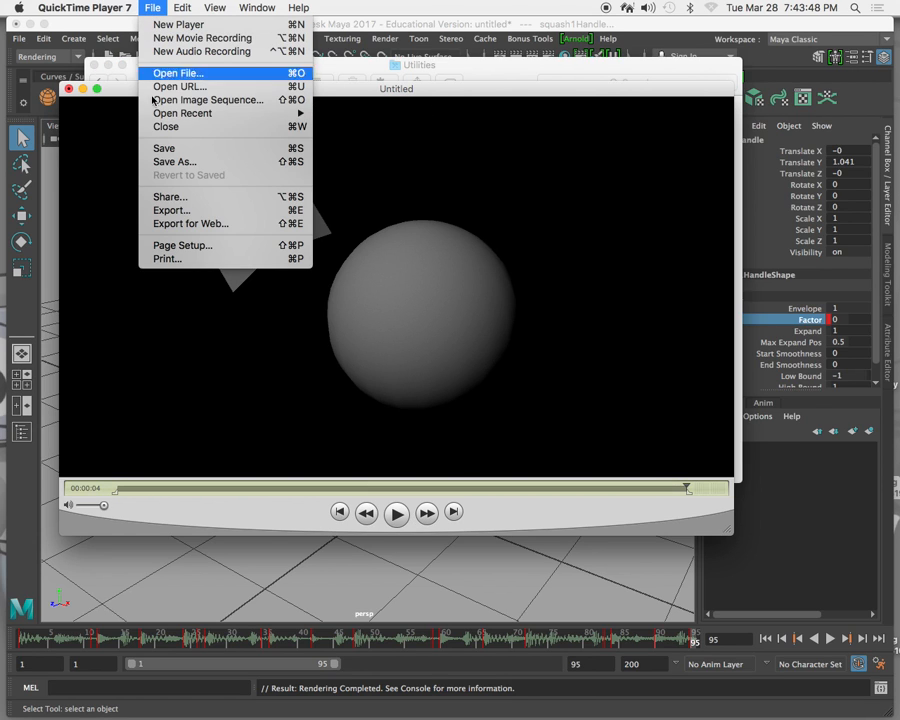
pyautogui.click(165, 211)
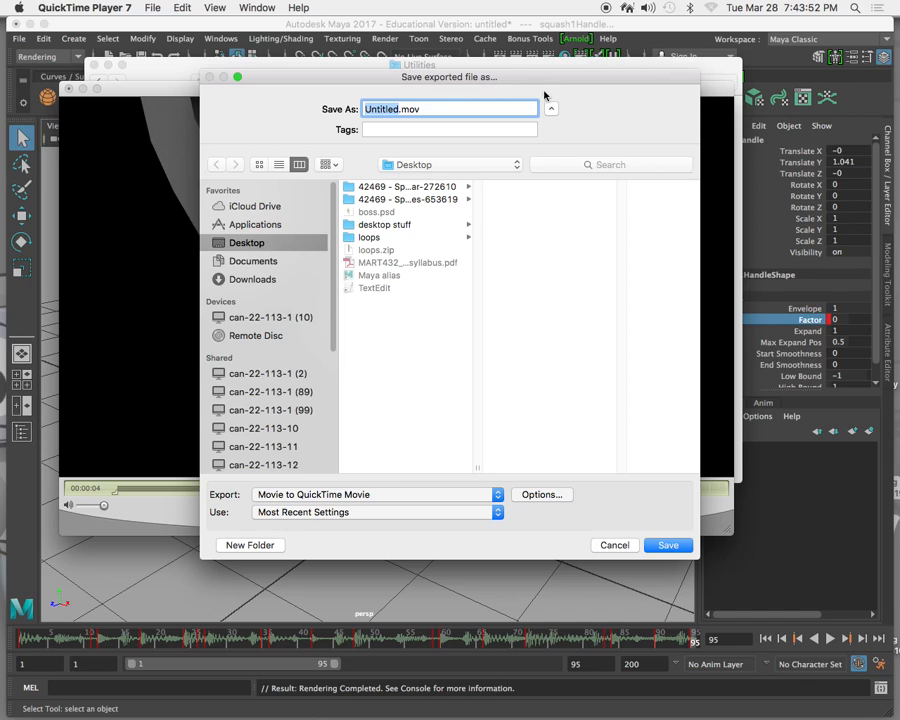
pyautogui.write('Figured')
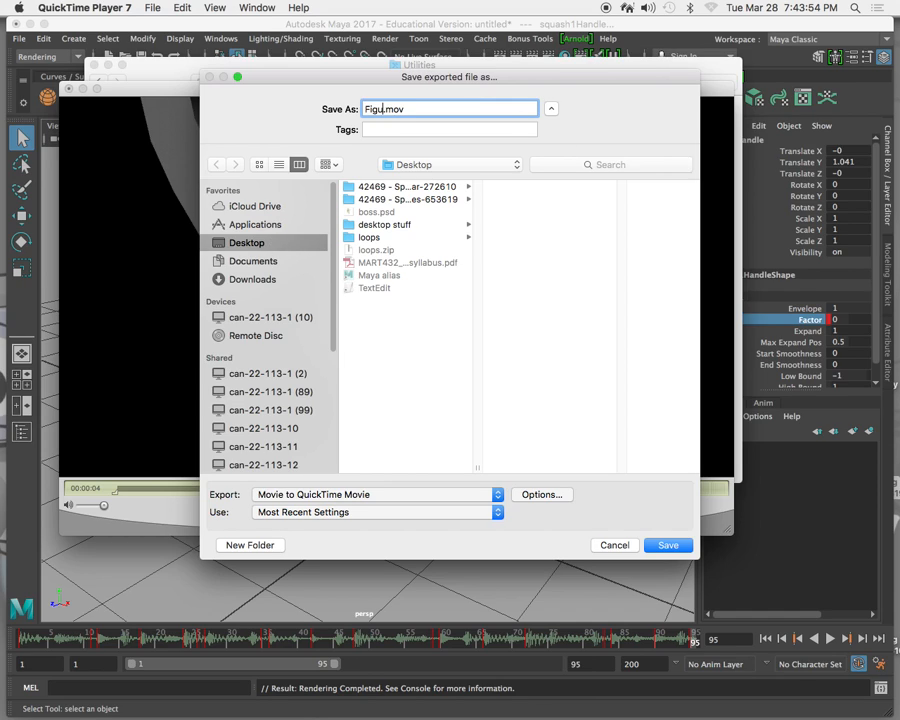
pyautogui.write('ItOut')
pyautogui.click(672, 546)
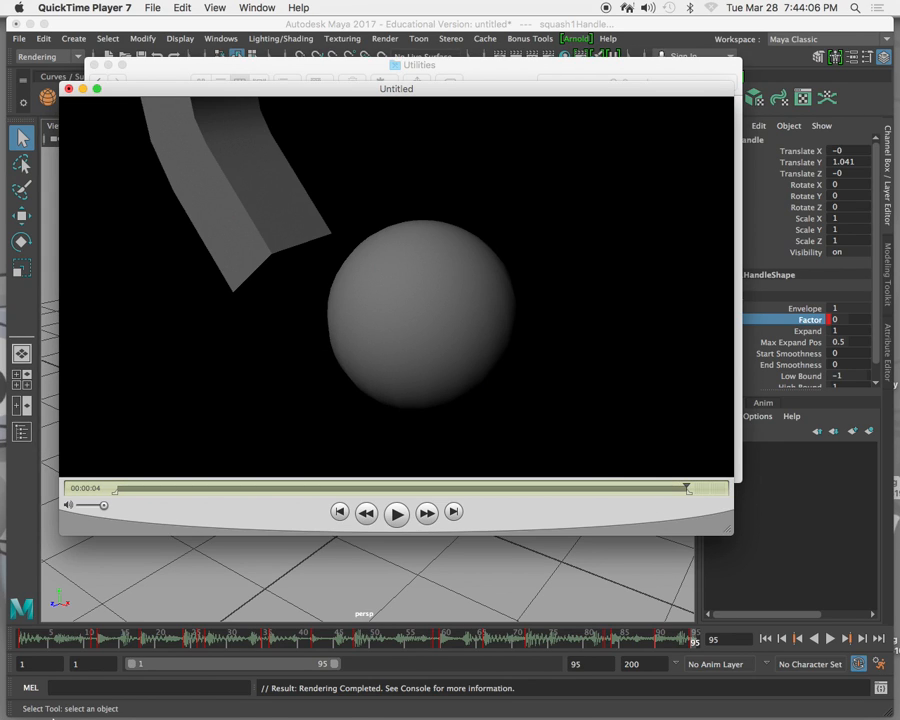
# Switch to Finder, preview the exported FiguredItOut.mov on the Desktop, and close the Finder window.
pyautogui.click(26, 702)
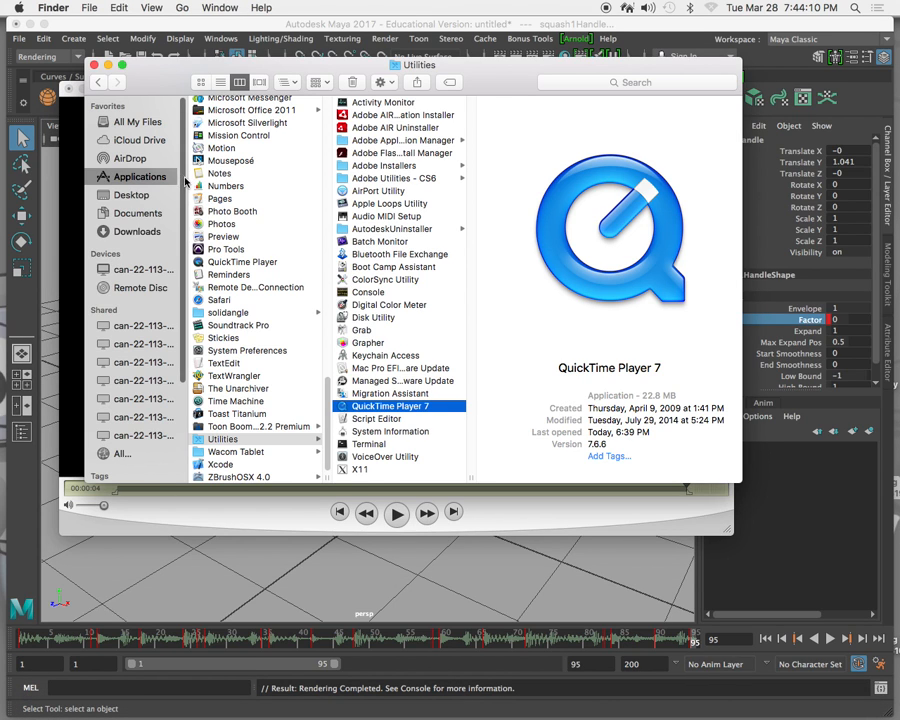
pyautogui.click(108, 194)
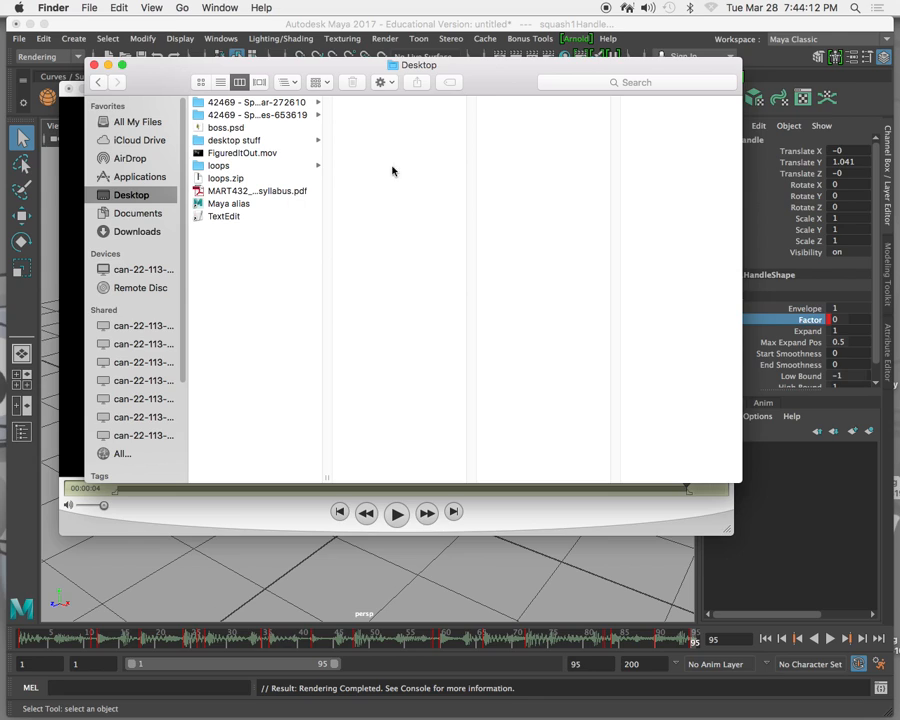
pyautogui.click(268, 152)
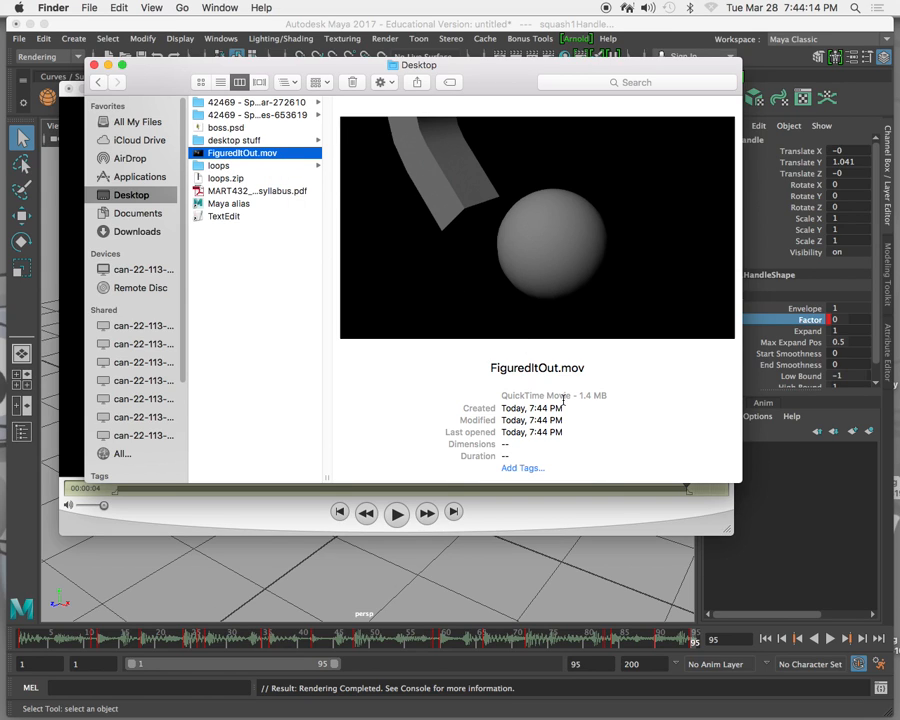
pyautogui.click(537, 227)
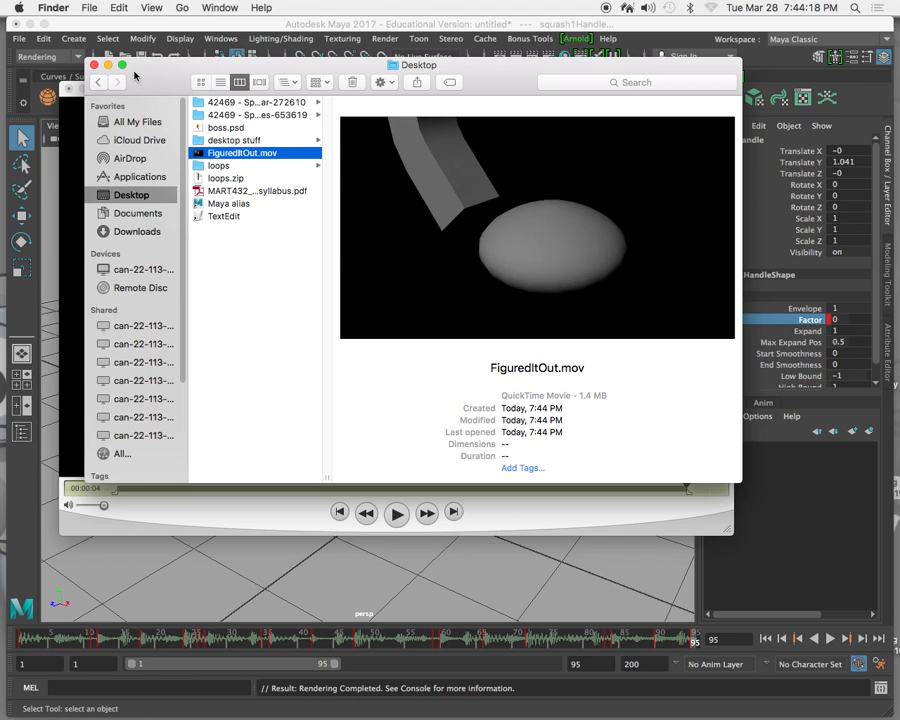
pyautogui.click(94, 64)
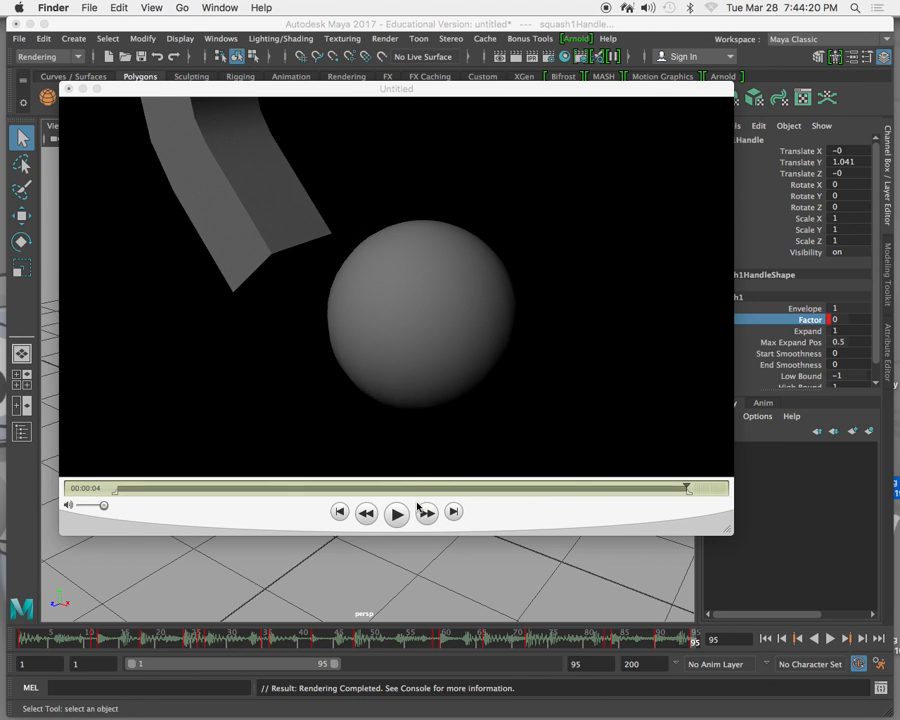
# Return to the untitled movie in QuickTime Player 7 and start another export of it.
pyautogui.click(137, 95)
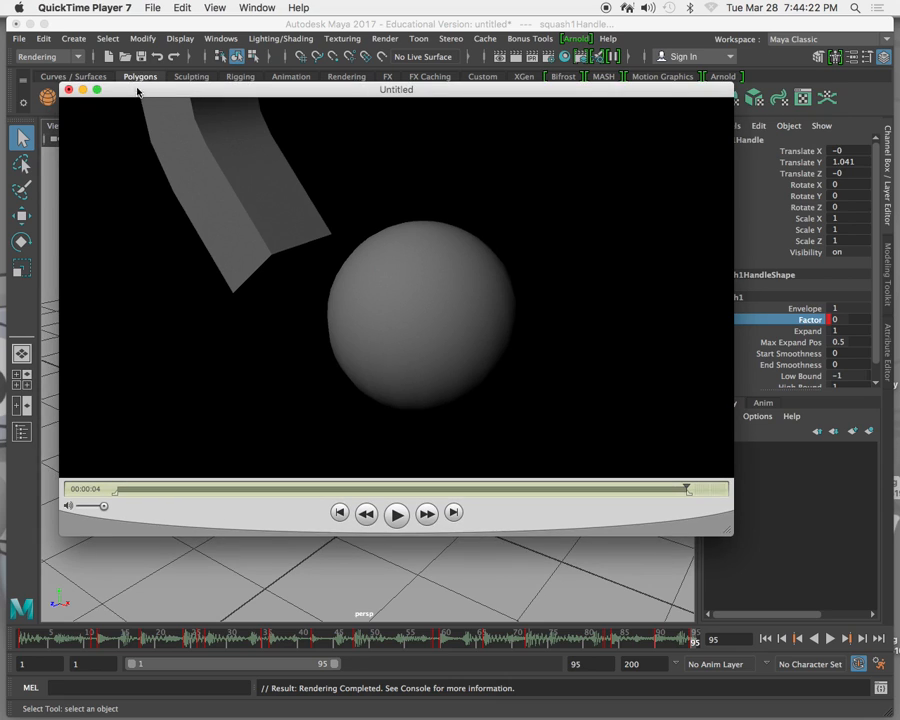
pyautogui.click(152, 7)
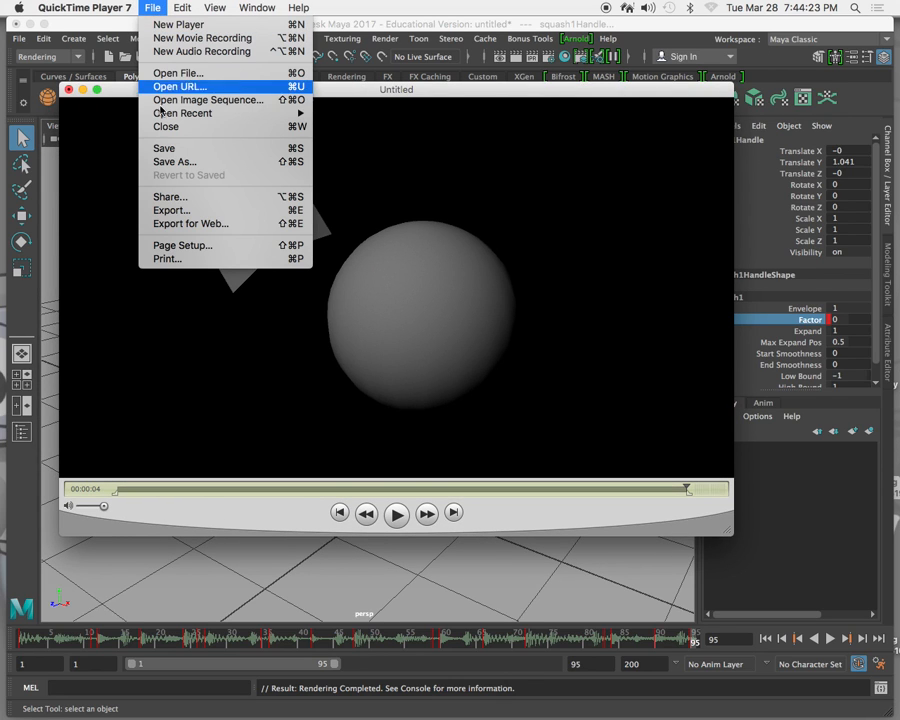
pyautogui.click(172, 211)
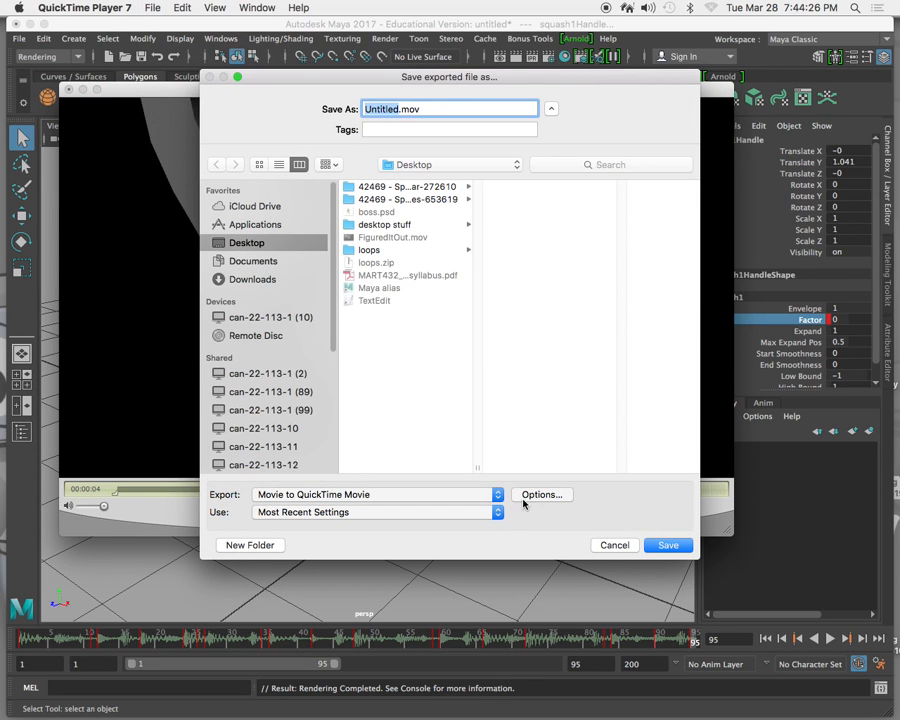
pyautogui.click(541, 497)
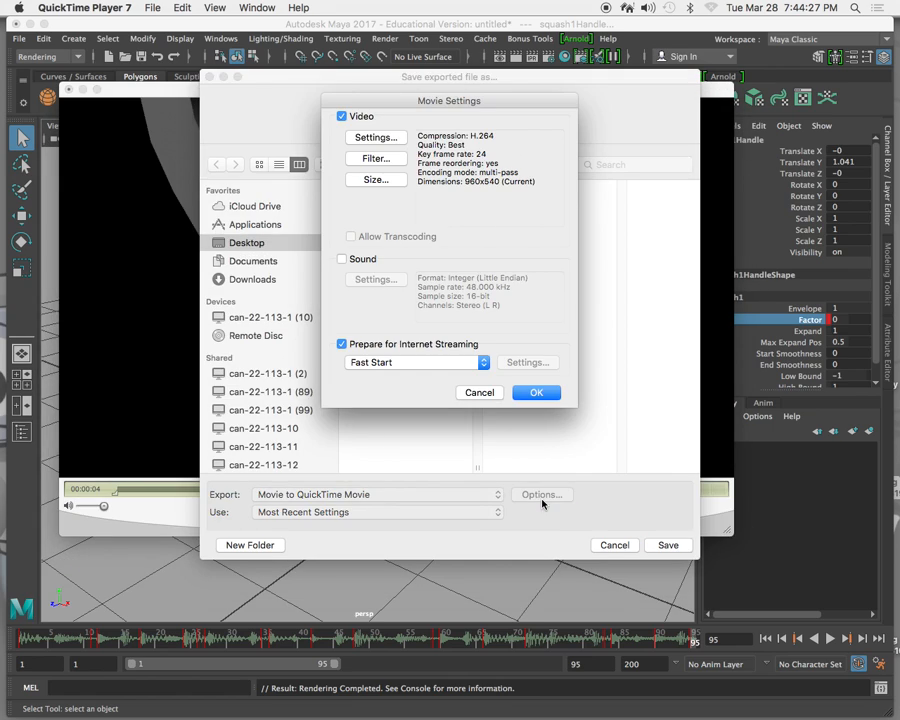
pyautogui.click(341, 259)
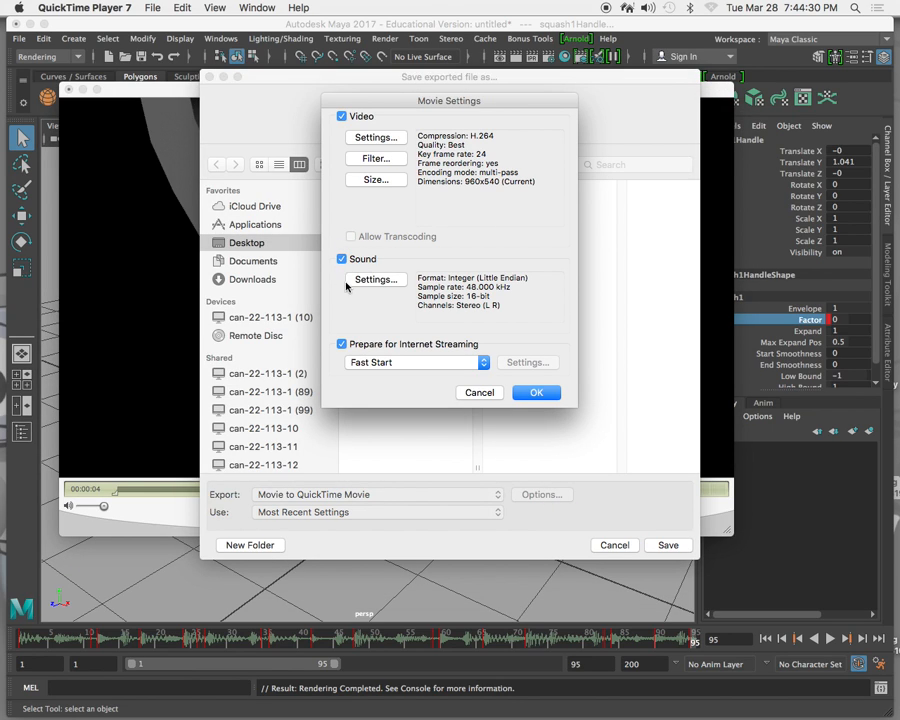
pyautogui.click(478, 392)
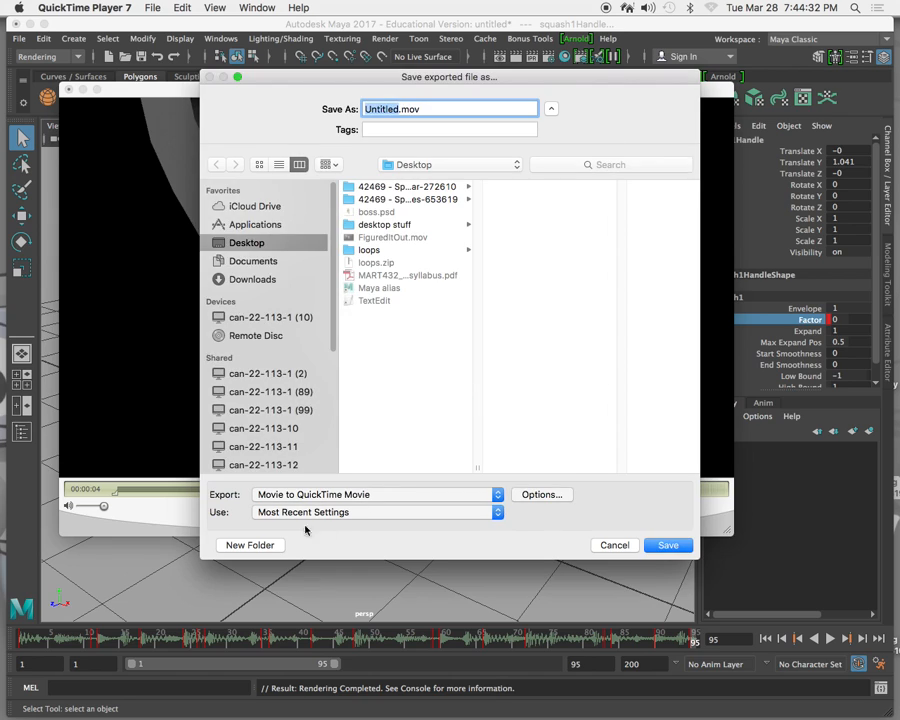
# Enable Sound in the movie export options and export the movie again, replacing FiguredItOut.mov on the Desktop.
pyautogui.click(543, 494)
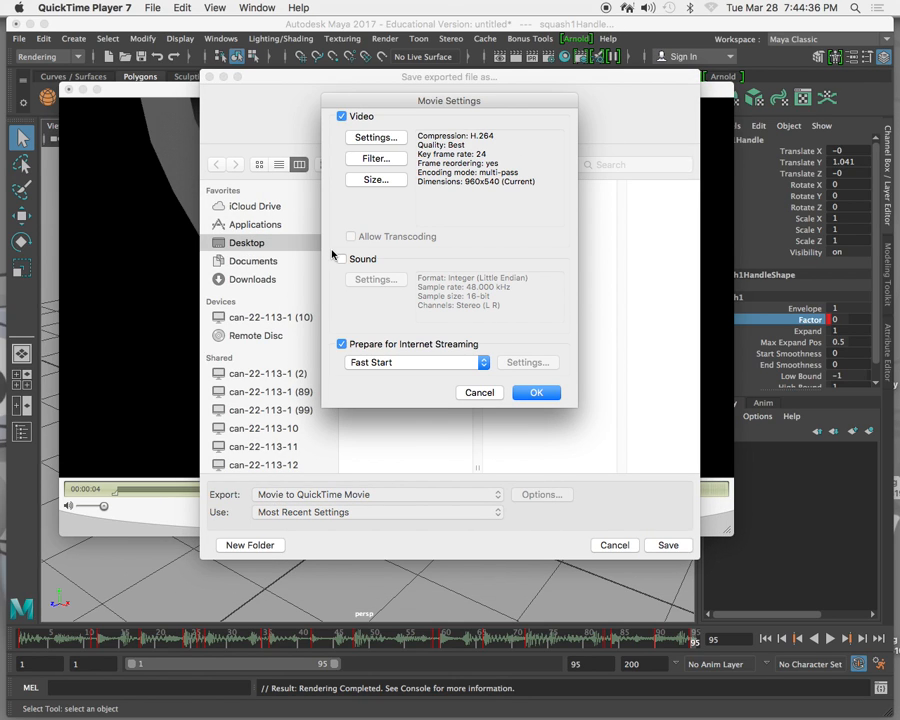
pyautogui.click(342, 260)
pyautogui.click(536, 392)
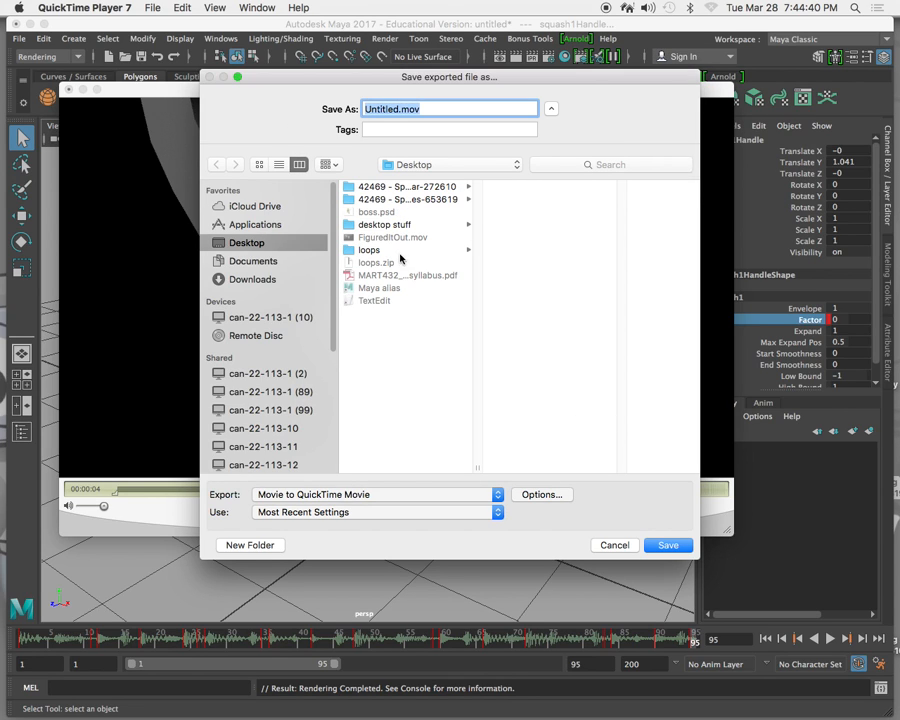
pyautogui.click(398, 237)
pyautogui.click(665, 546)
pyautogui.click(550, 170)
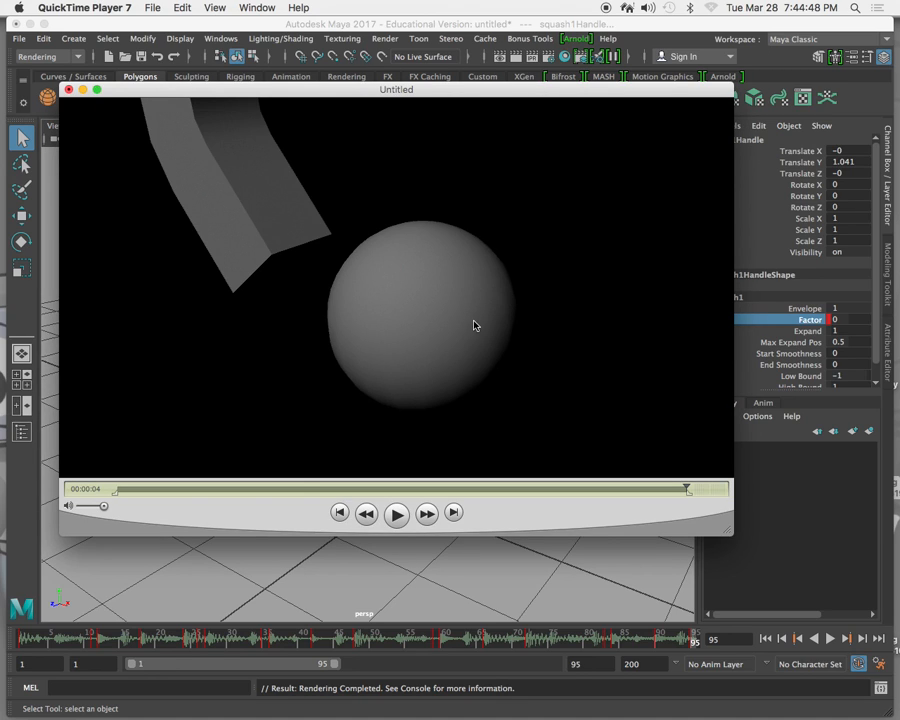
# Switch to Finder, play the re-exported FiguredItOut.mov from the Desktop to check its sound, and close the movie.
pyautogui.click(33, 704)
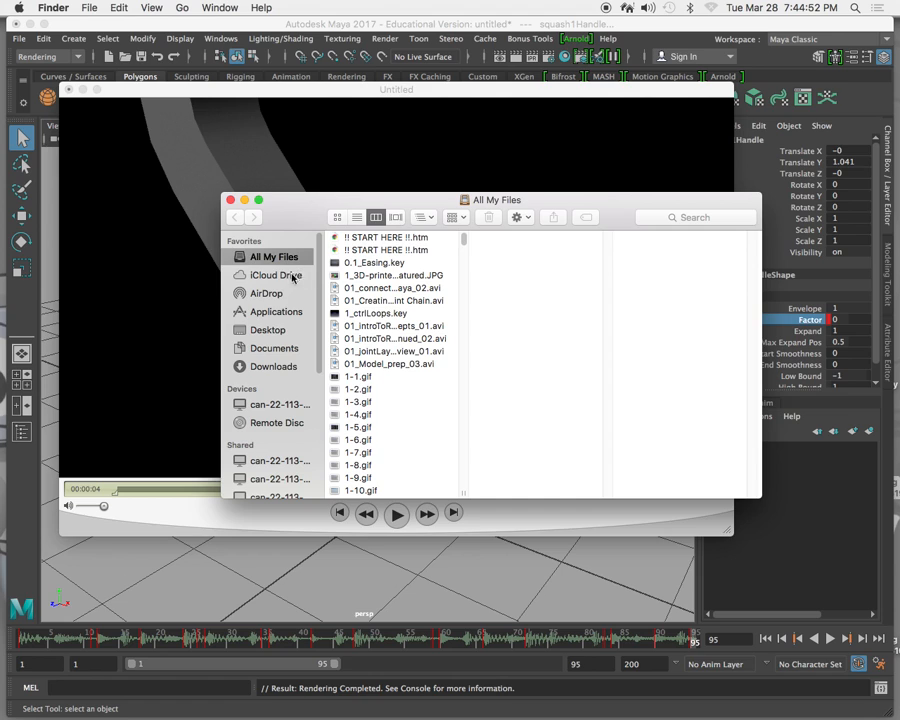
pyautogui.click(268, 330)
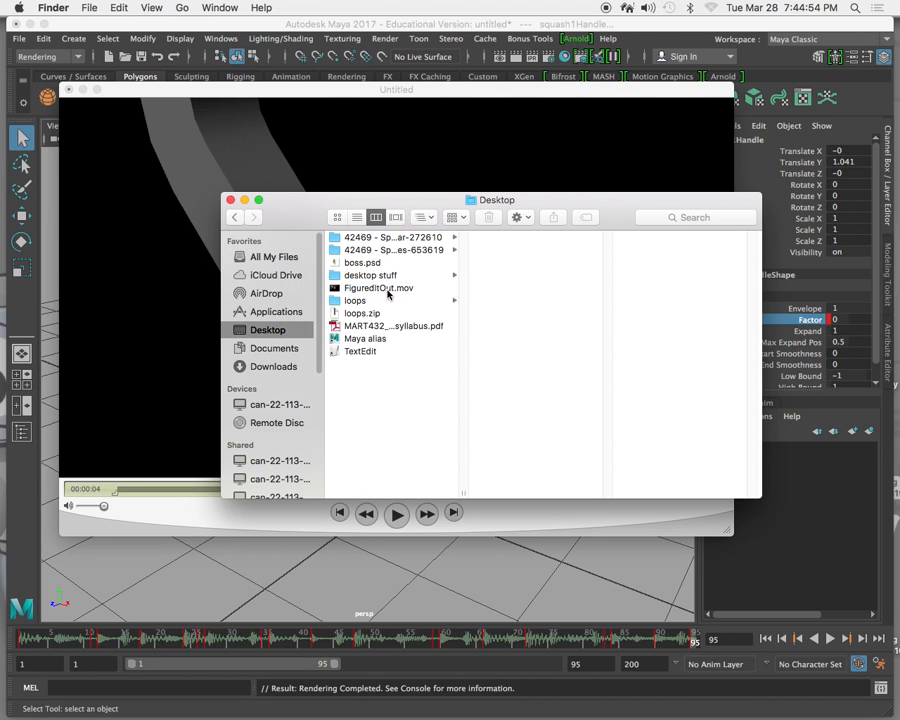
pyautogui.doubleClick(380, 288)
pyautogui.click(426, 545)
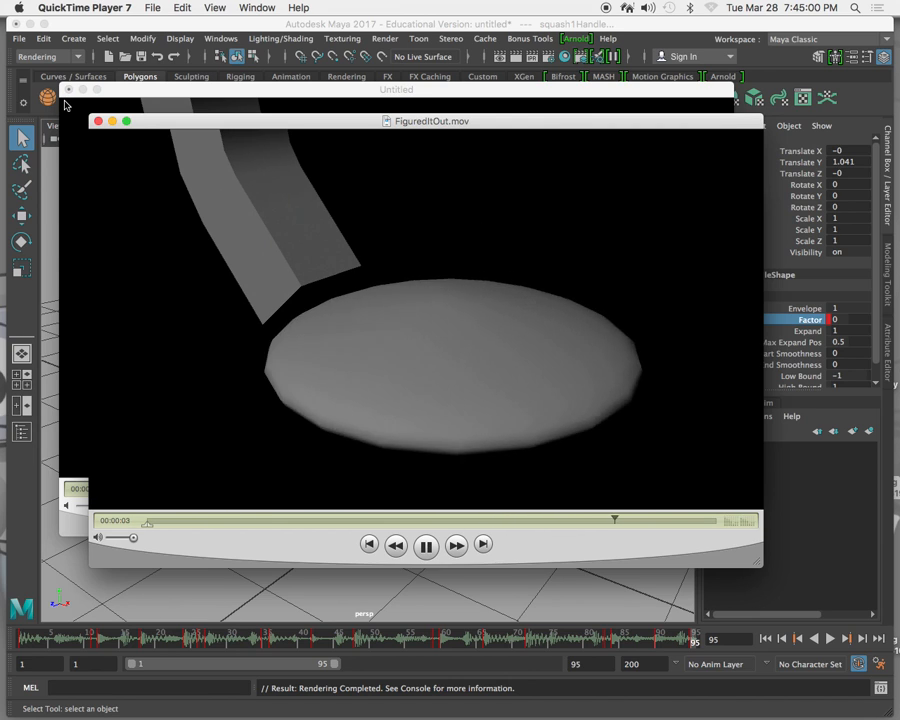
pyautogui.click(98, 121)
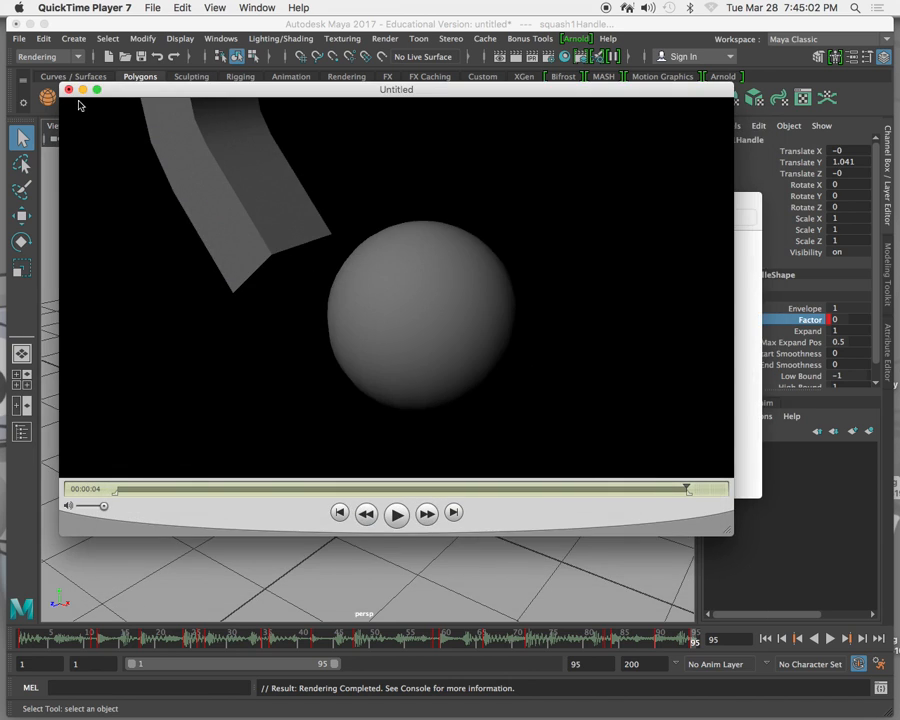
# Close the untitled movie, the Experime-Flash_Ki-1355.wav player and the Finder window, and return to Maya.
pyautogui.click(68, 89)
pyautogui.click(367, 169)
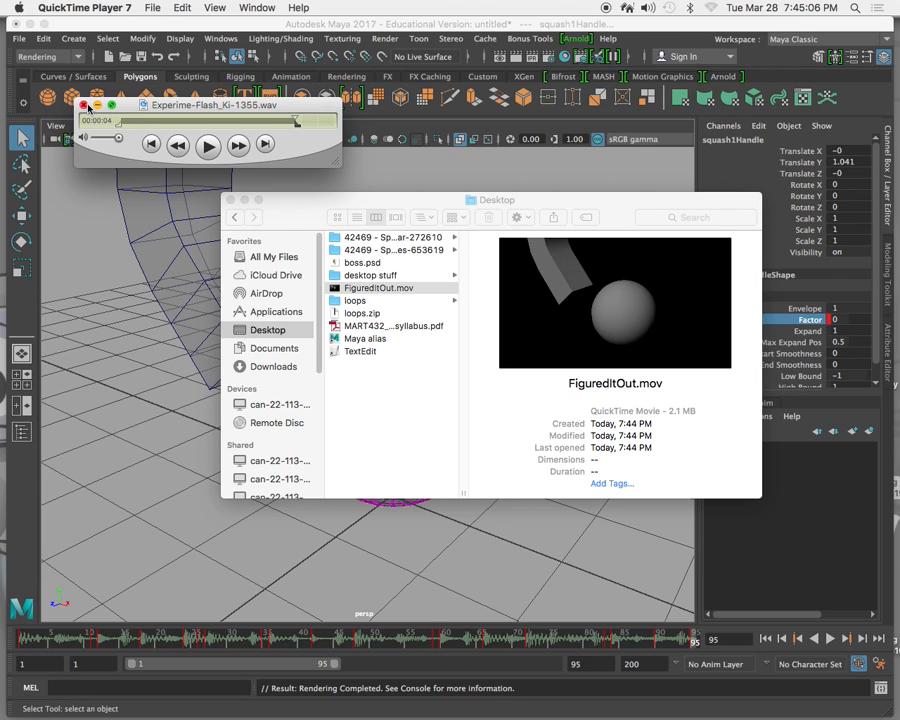
pyautogui.click(84, 105)
pyautogui.click(300, 214)
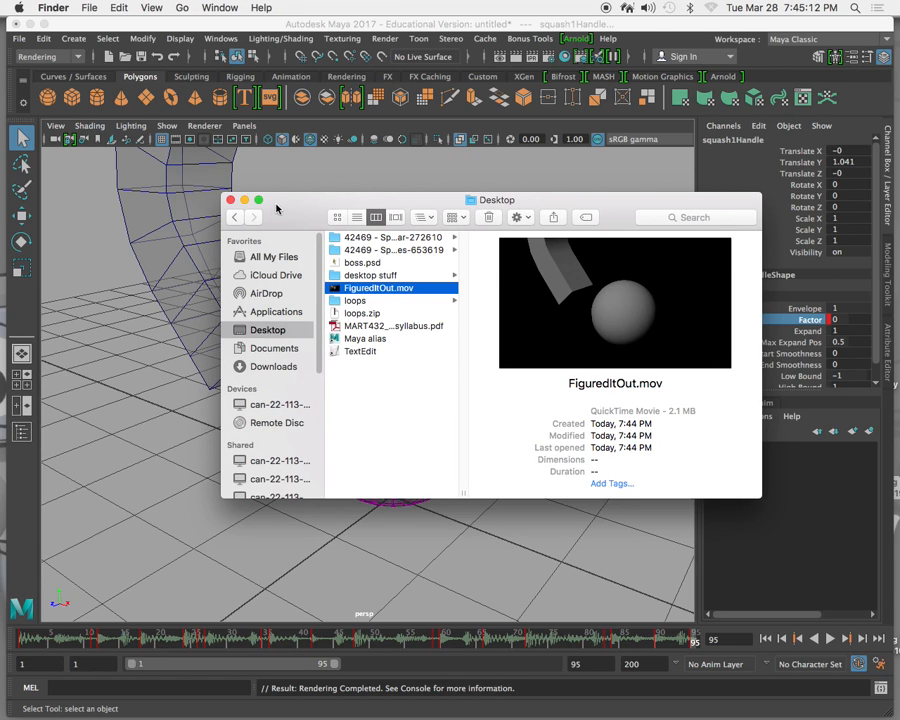
pyautogui.click(230, 201)
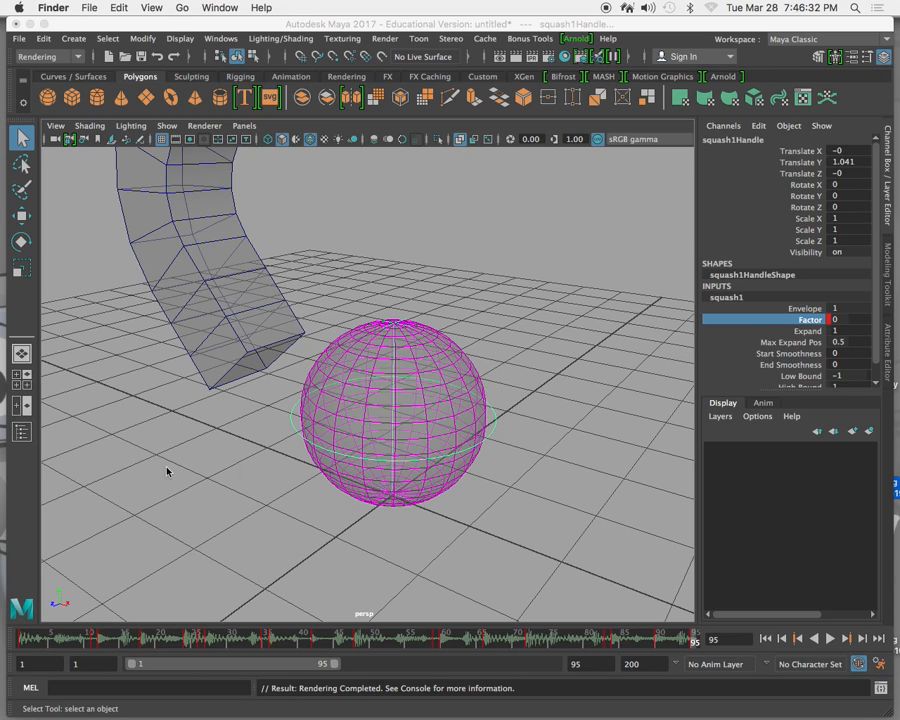
pyautogui.click(64, 20)
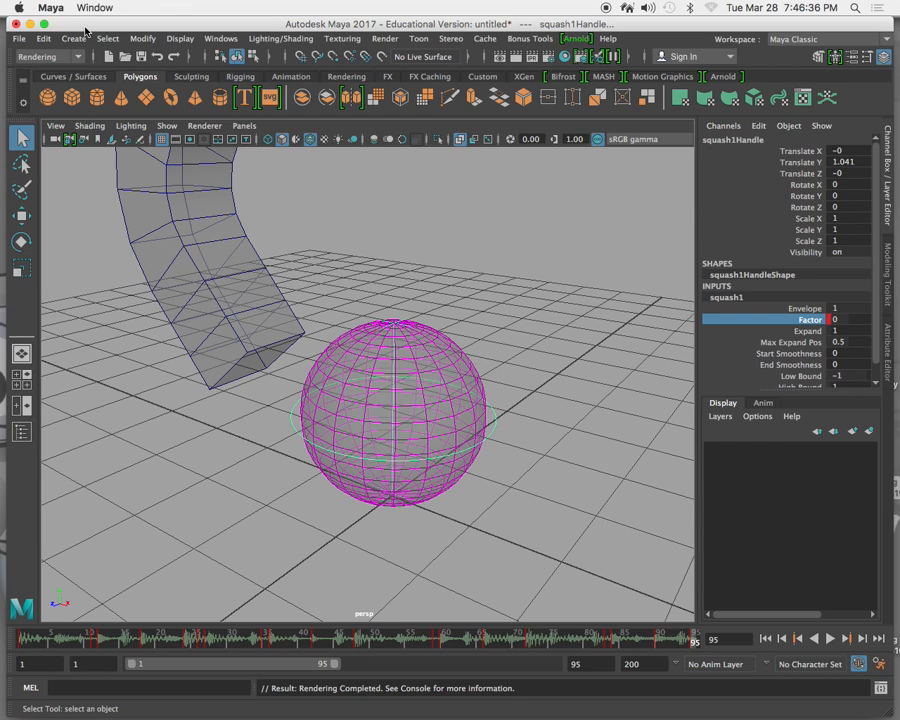
pyautogui.click(50, 7)
pyautogui.moveTo(74, 7)
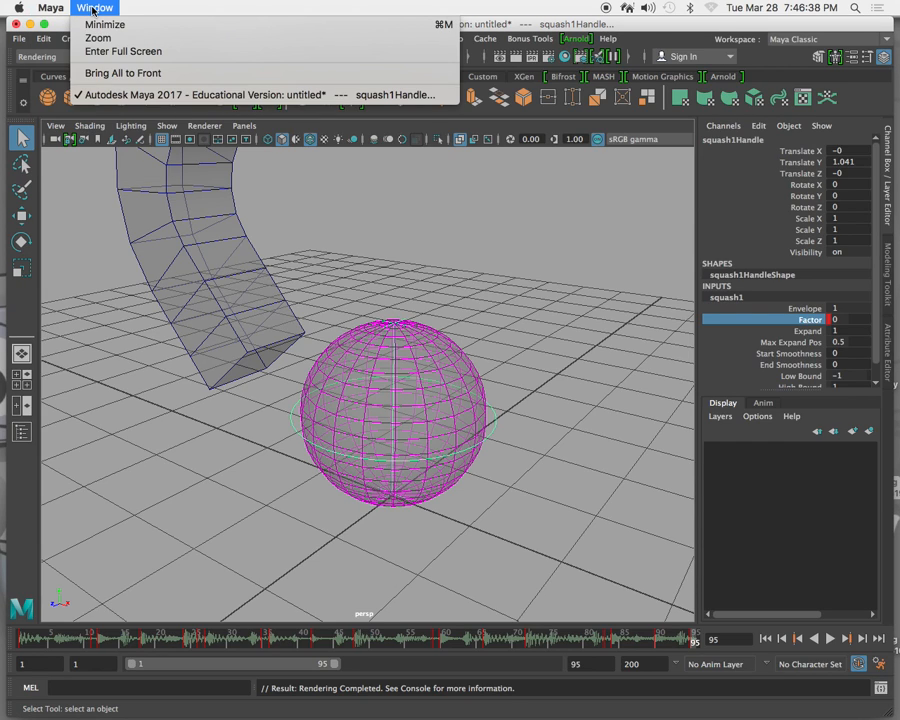
pyautogui.click(83, 186)
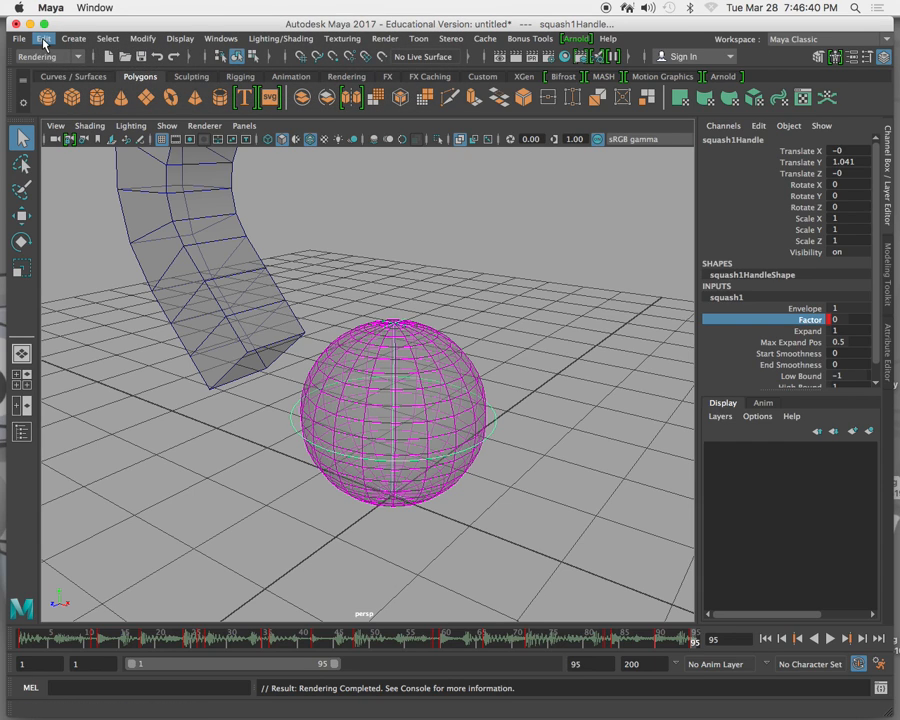
pyautogui.click(43, 38)
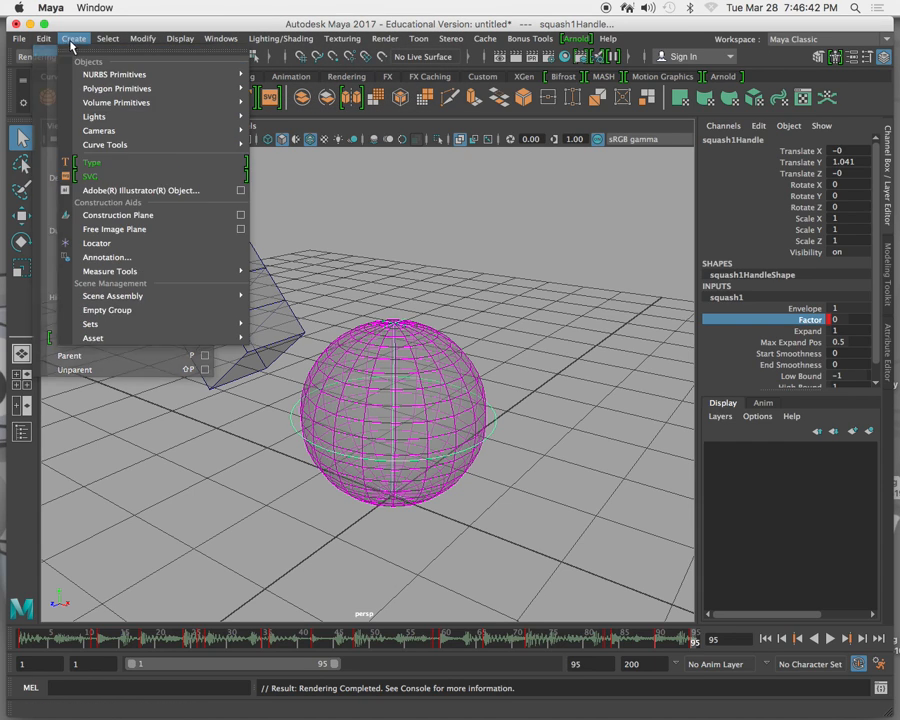
pyautogui.moveTo(20, 39)
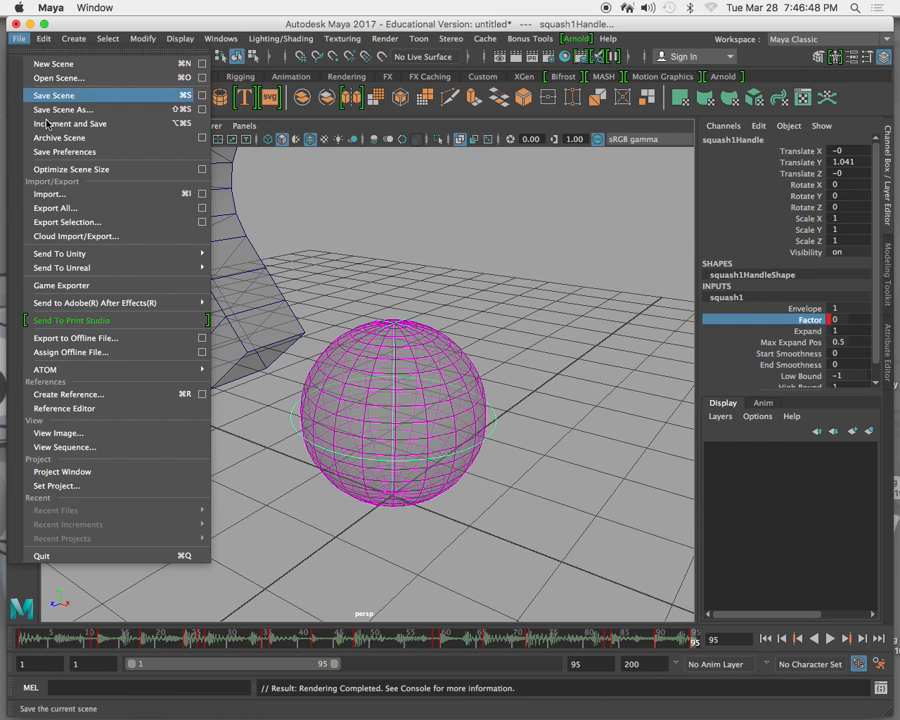
pyautogui.click(54, 198)
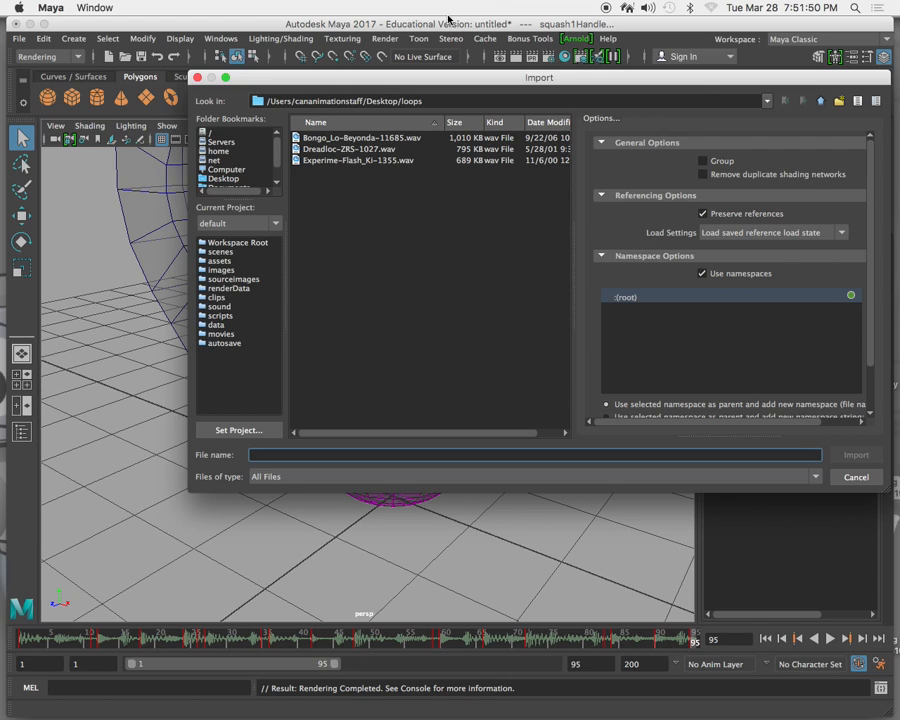
pyautogui.click(198, 78)
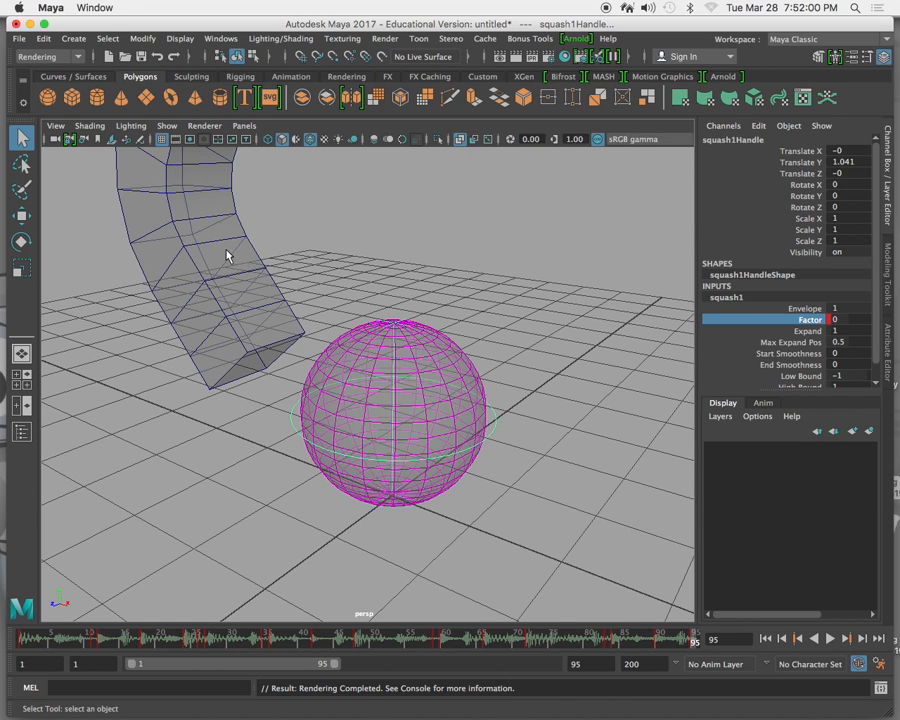
# Select the bent cube beside the sphere and render the current frame to examine its blocky shape.
pyautogui.scroll(-5, 228, 255)
pyautogui.keyDown('alt'); pyautogui.moveTo(229, 253); pyautogui.dragTo(271, 335); pyautogui.keyUp('alt')
pyautogui.click(257, 309)
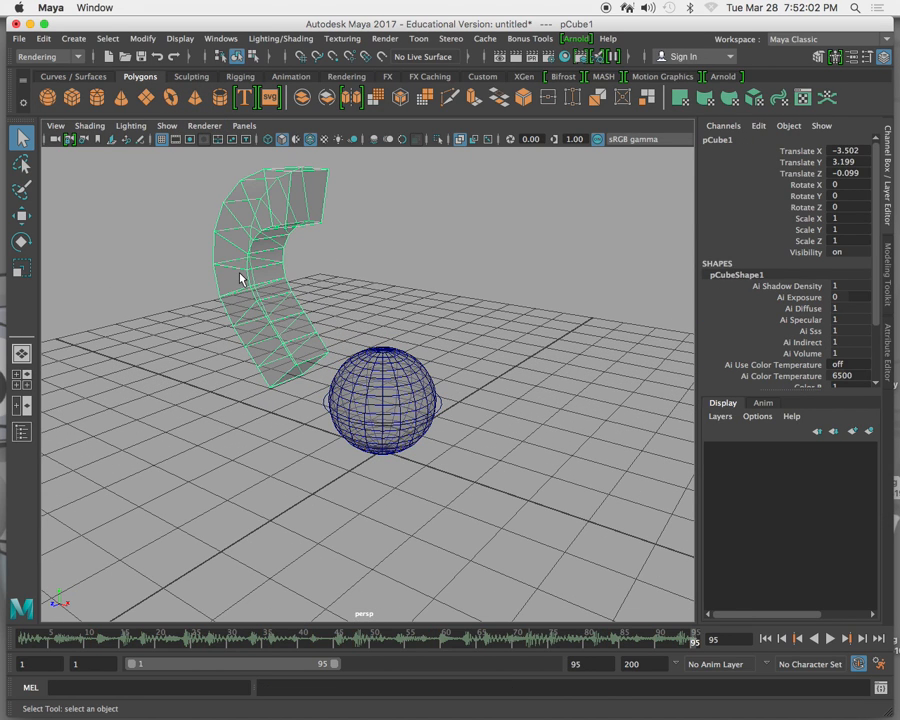
pyautogui.keyDown('alt'); pyautogui.moveTo(241, 287); pyautogui.dragTo(303, 290); pyautogui.keyUp('alt')
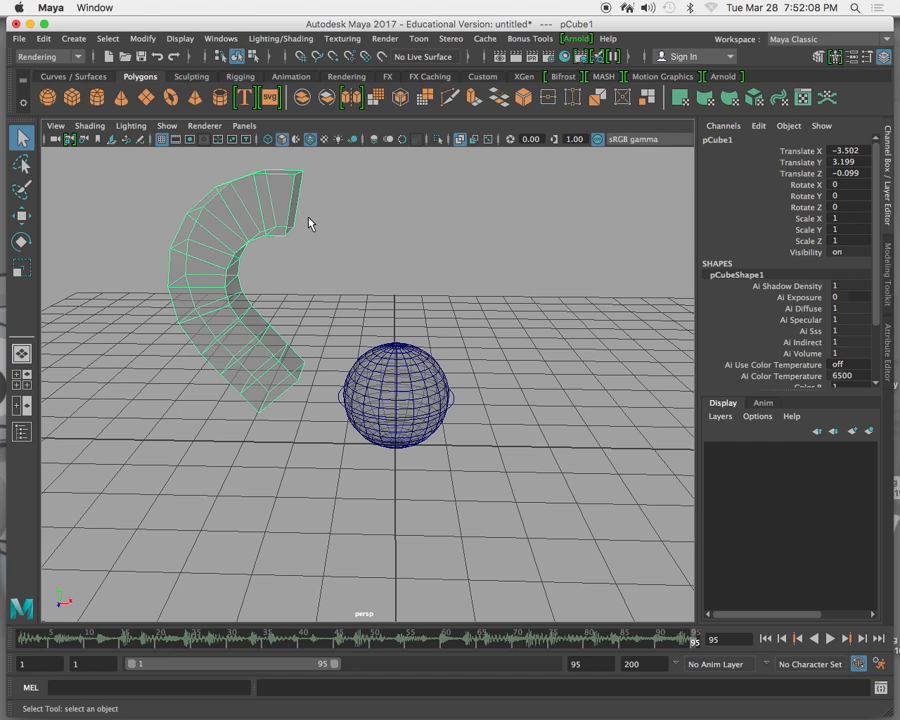
pyautogui.click(514, 56)
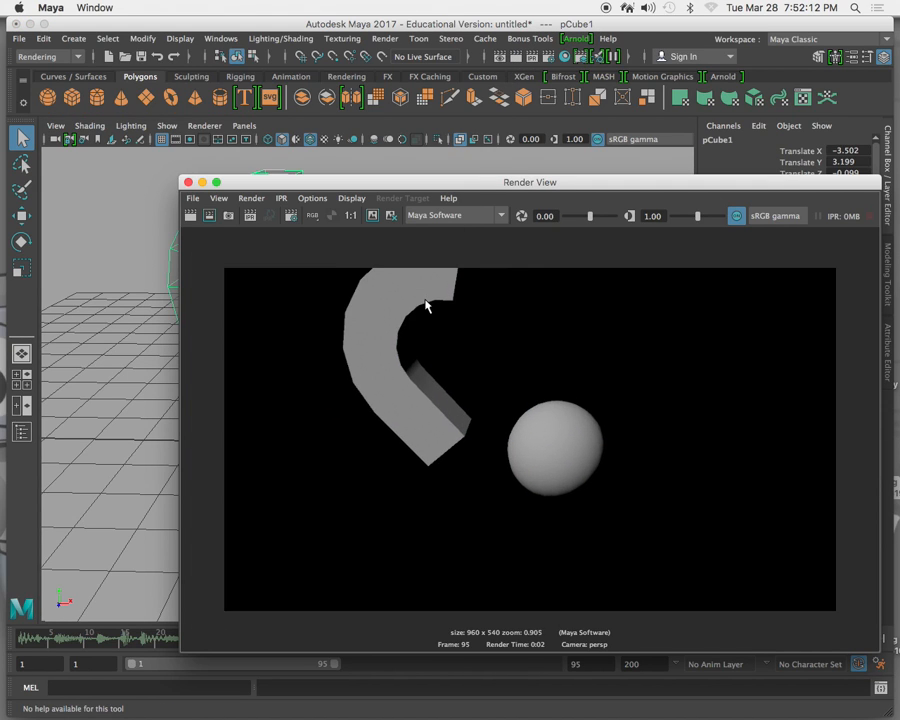
pyautogui.click(187, 182)
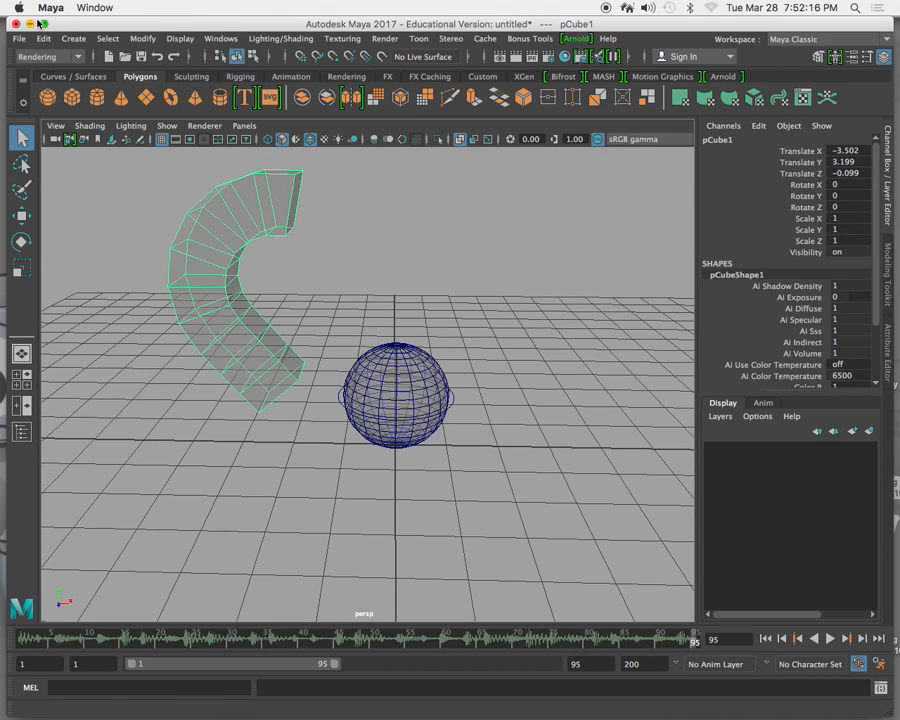
# Smooth the bent cube with exponential divisions at 2 division levels.
pyautogui.click(78, 58)
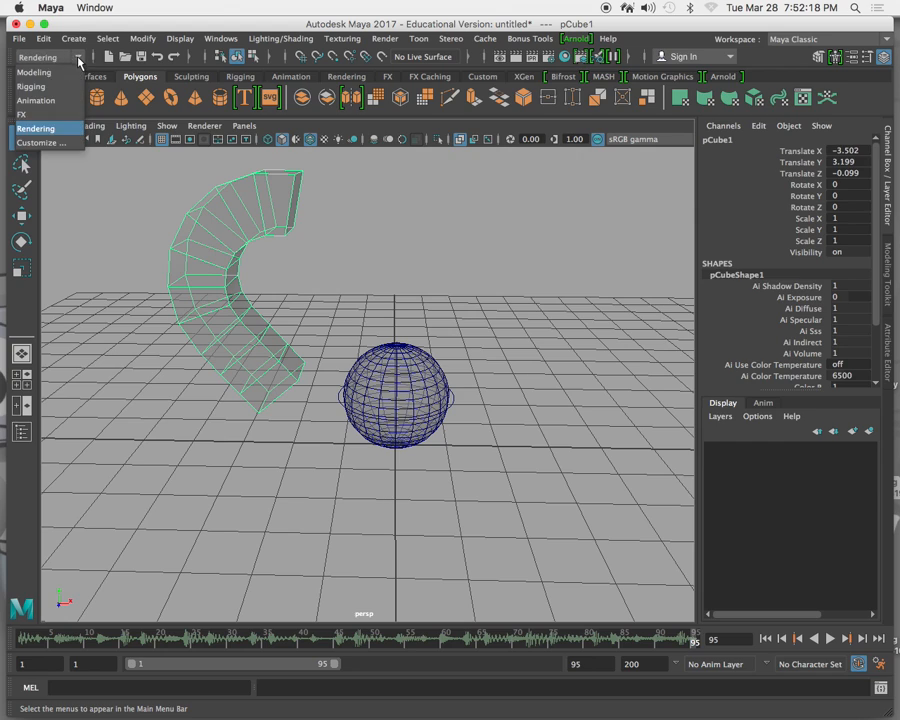
pyautogui.click(58, 72)
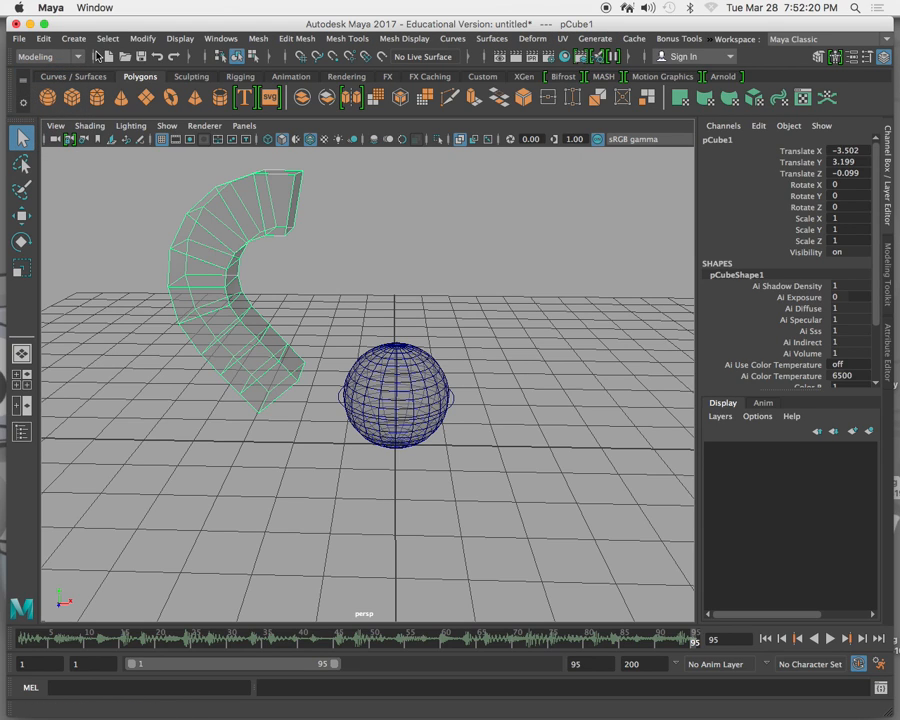
pyautogui.click(256, 39)
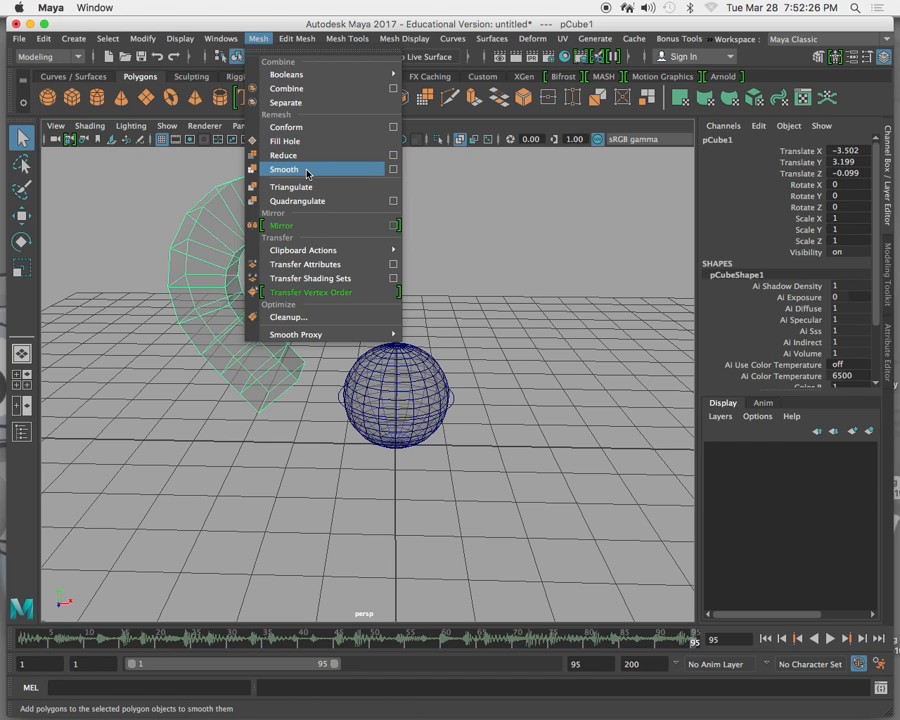
pyautogui.click(393, 169)
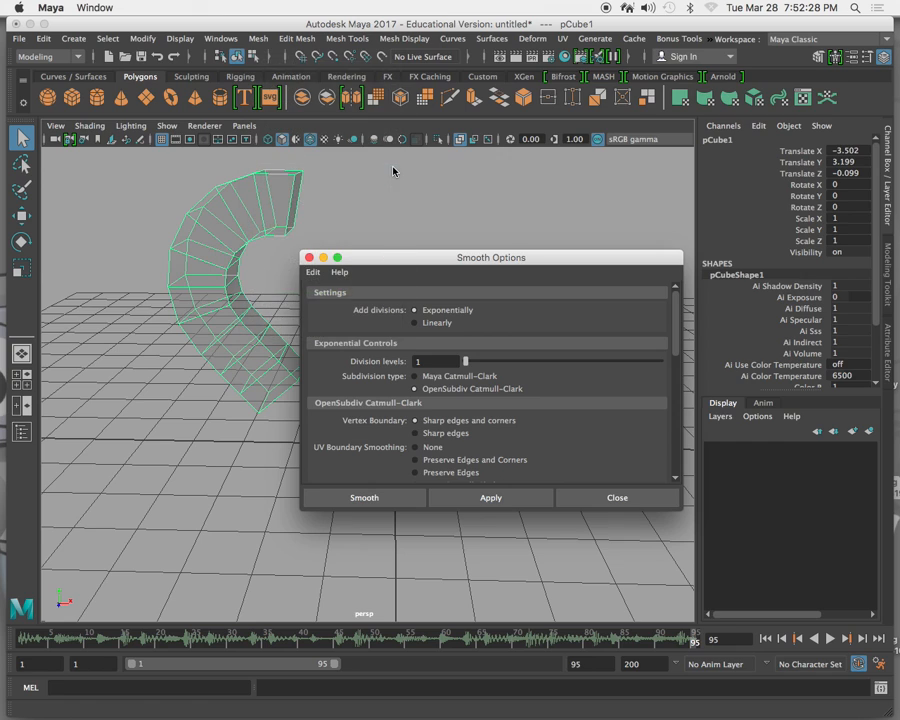
pyautogui.moveTo(496, 265); pyautogui.dragTo(543, 125)
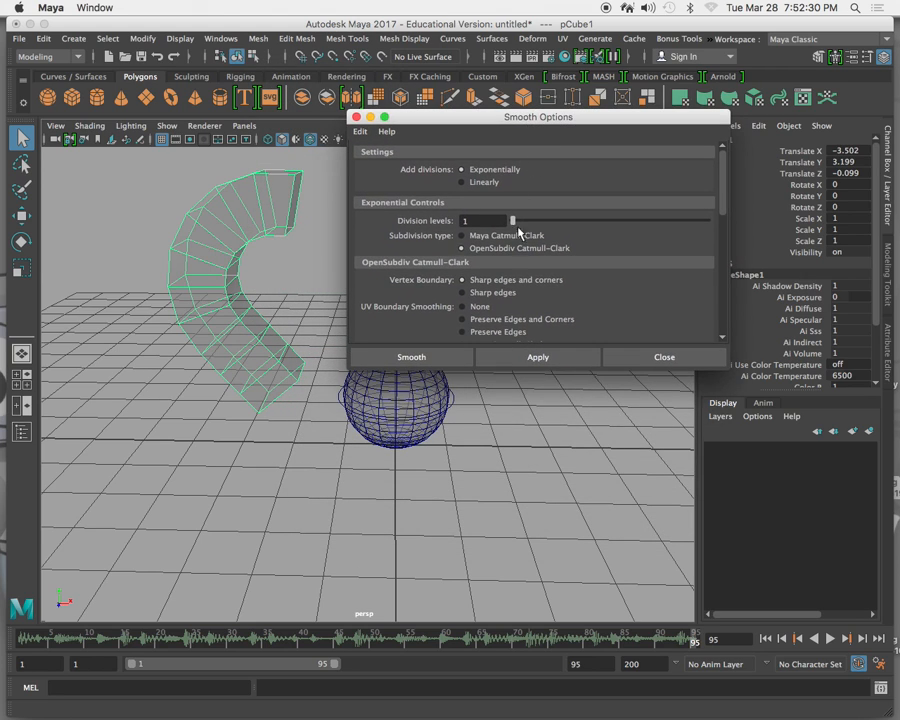
pyautogui.moveTo(540, 230); pyautogui.dragTo(578, 220)
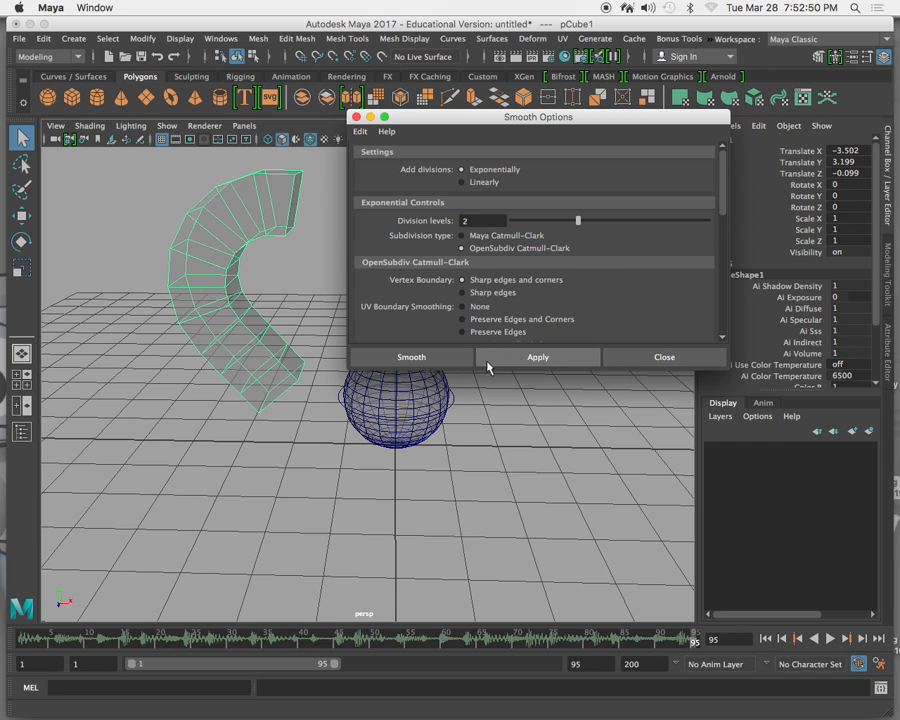
pyautogui.click(452, 360)
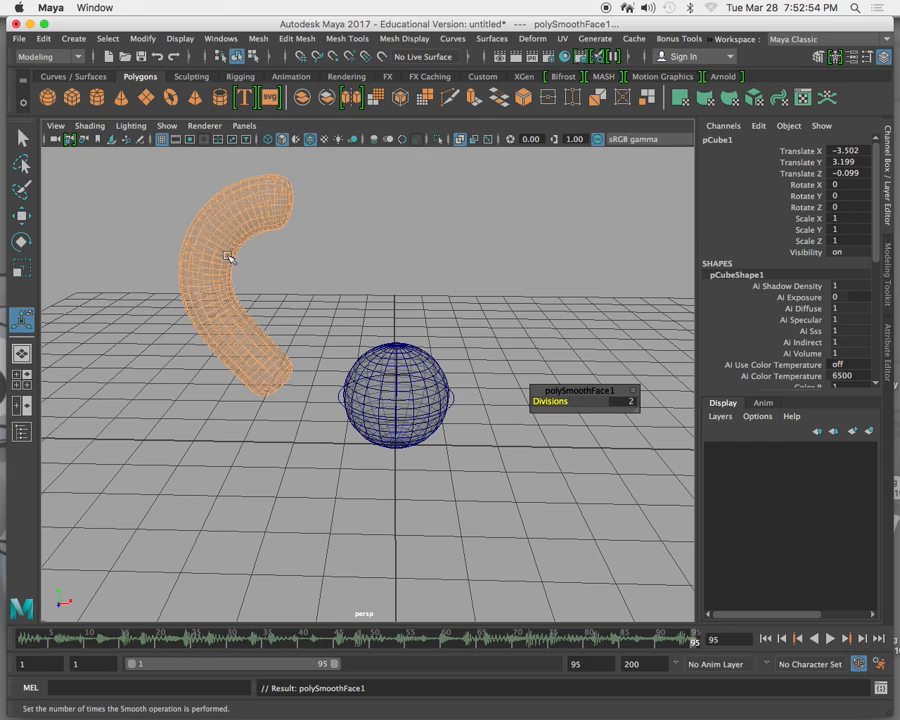
# Deselect the smoothed tube and render the current frame again to check its rounded shape.
pyautogui.click(298, 251)
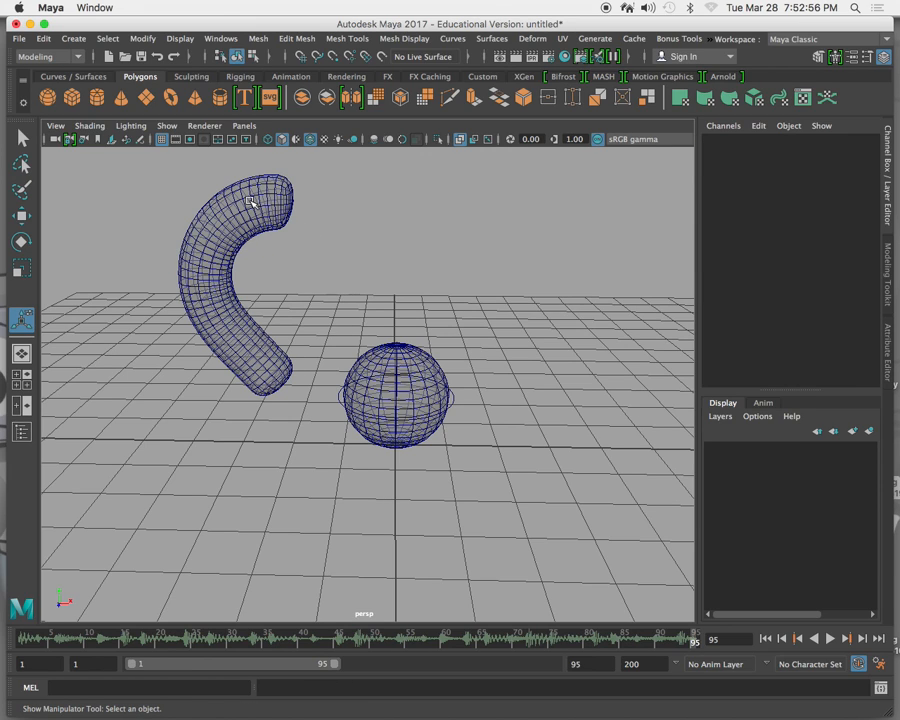
pyautogui.click(517, 60)
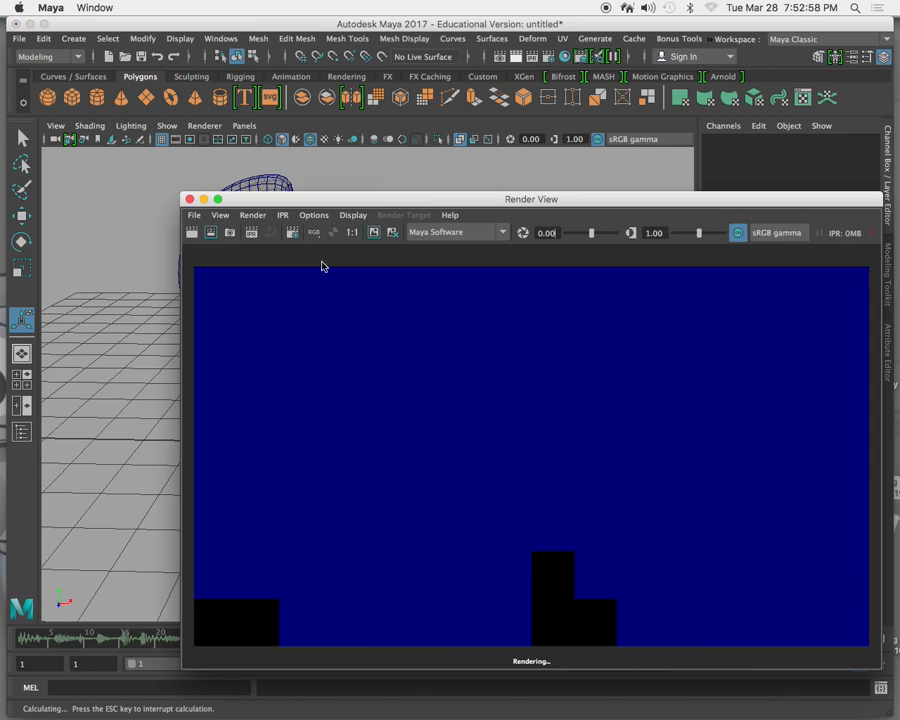
pyautogui.scroll(2, 468, 310)
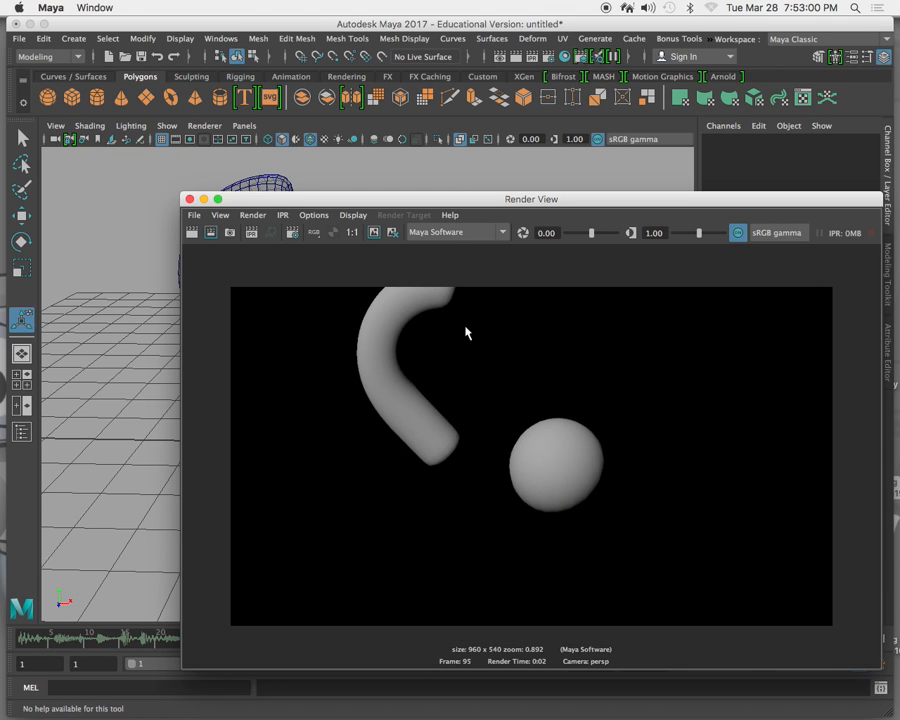
pyautogui.click(189, 199)
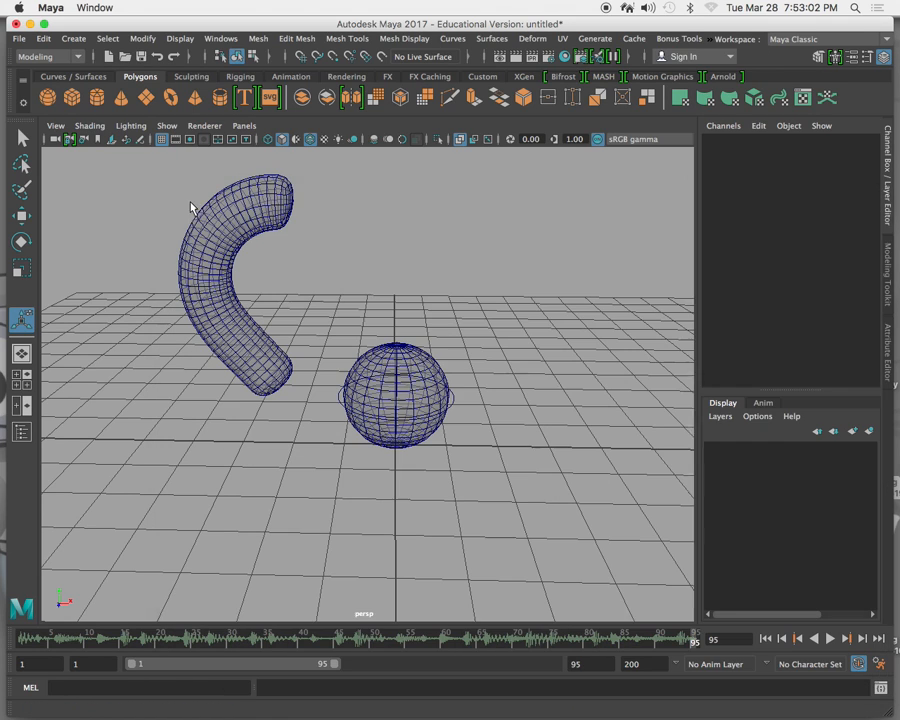
# Assign a new Lambert material to the smoothed tube.
pyautogui.keyDown('alt'); pyautogui.moveTo(317, 247); pyautogui.dragTo(357, 340, button='middle'); pyautogui.keyUp('alt')
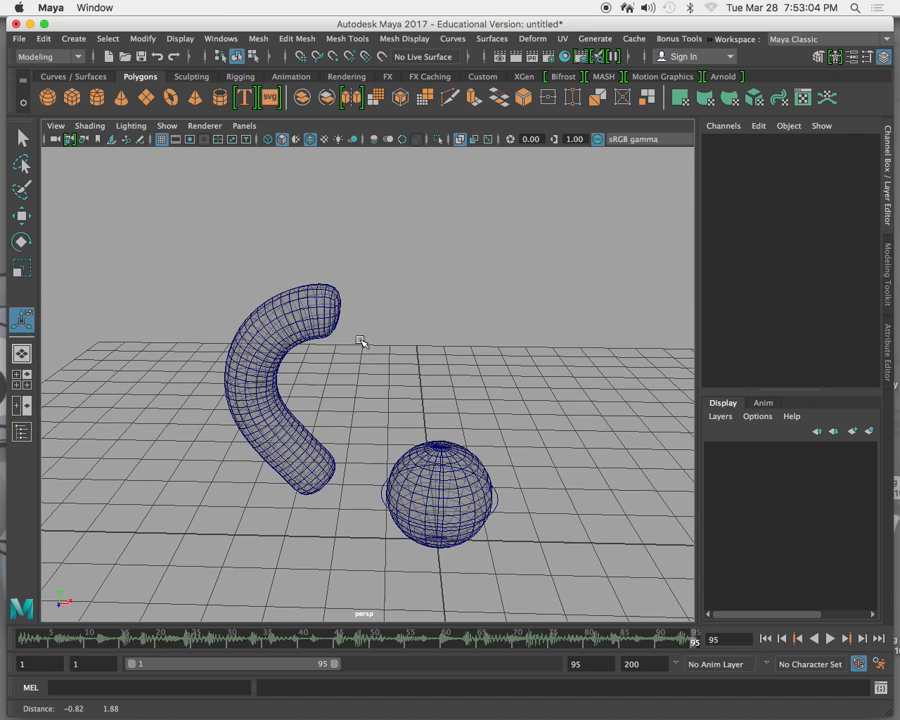
pyautogui.rightClick(311, 313)
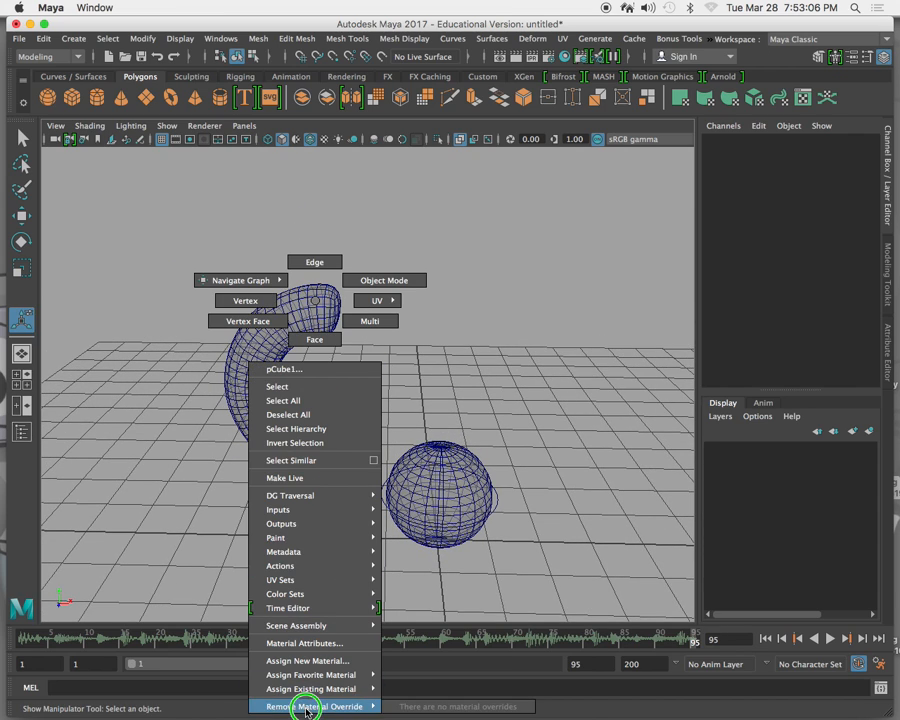
pyautogui.click(312, 662)
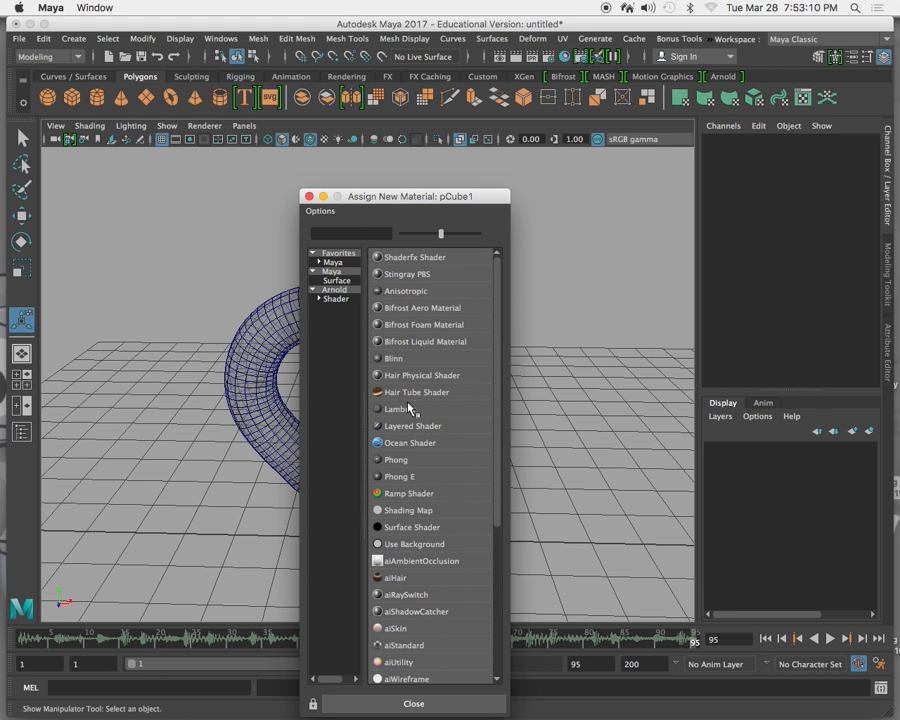
pyautogui.click(400, 409)
# Set the tube's Lambert material color to a light golden yellow and render the current frame to check it.
pyautogui.hotkey('ctrl', 'a')
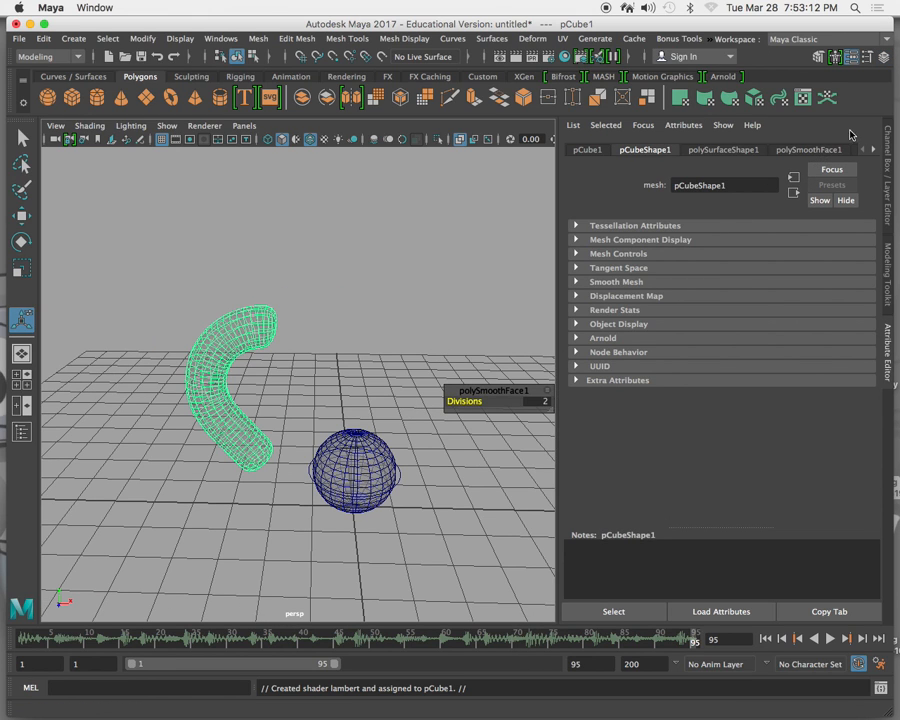
pyautogui.click(872, 150)
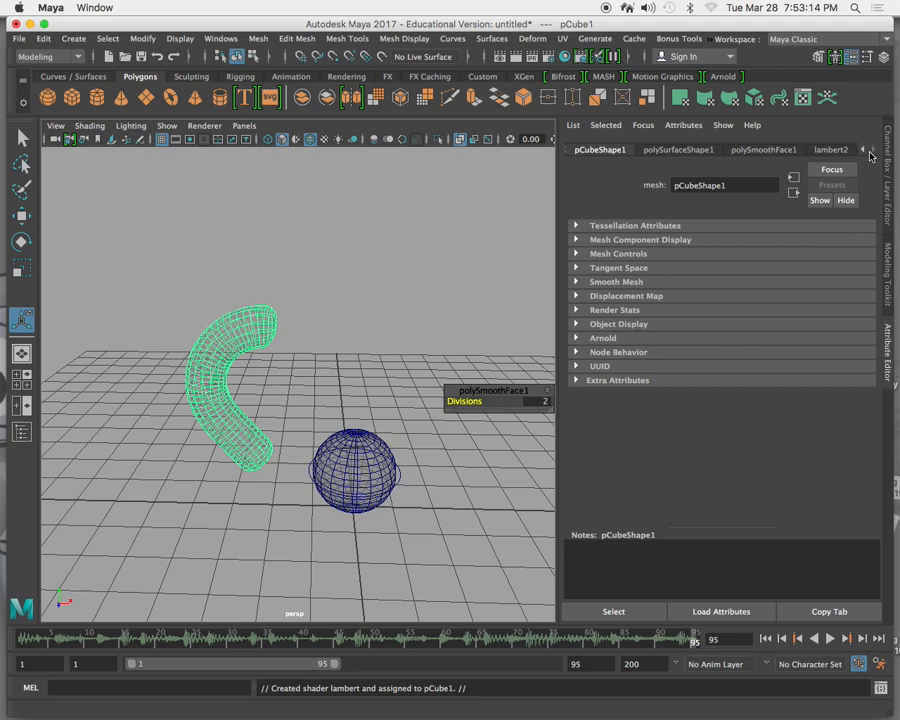
pyautogui.click(834, 150)
pyautogui.click(704, 306)
pyautogui.moveTo(846, 319)
pyautogui.mouseDown()
pyautogui.moveTo(846, 302)
pyautogui.moveTo(813, 332)
pyautogui.moveTo(826, 330)
pyautogui.moveTo(819, 333)
pyautogui.moveTo(838, 291)
pyautogui.mouseUp()
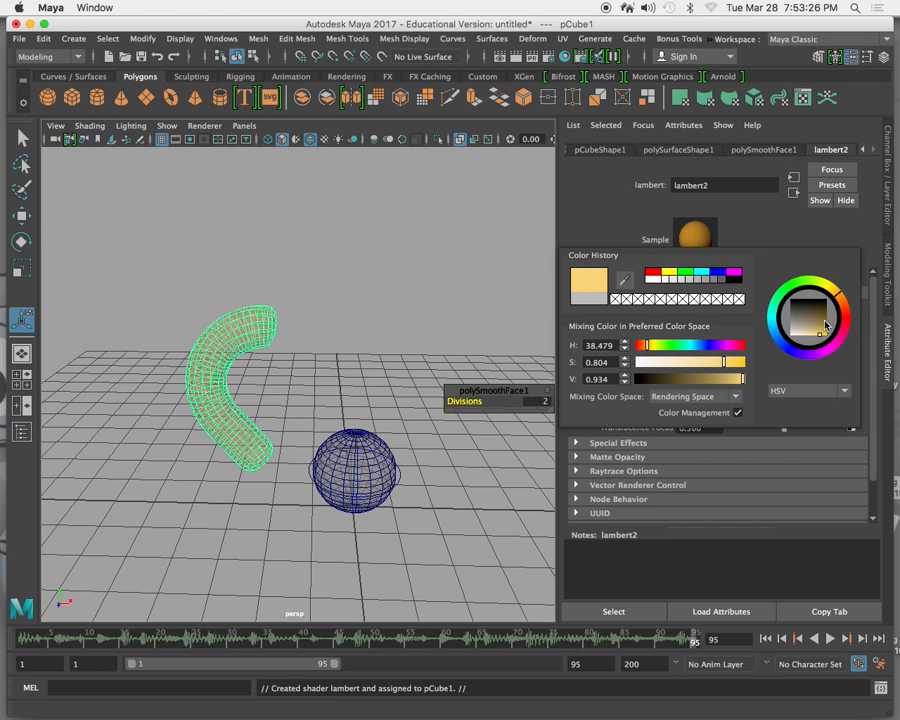
pyautogui.moveTo(829, 341)
pyautogui.mouseDown()
pyautogui.moveTo(836, 330)
pyautogui.moveTo(820, 340)
pyautogui.mouseUp()
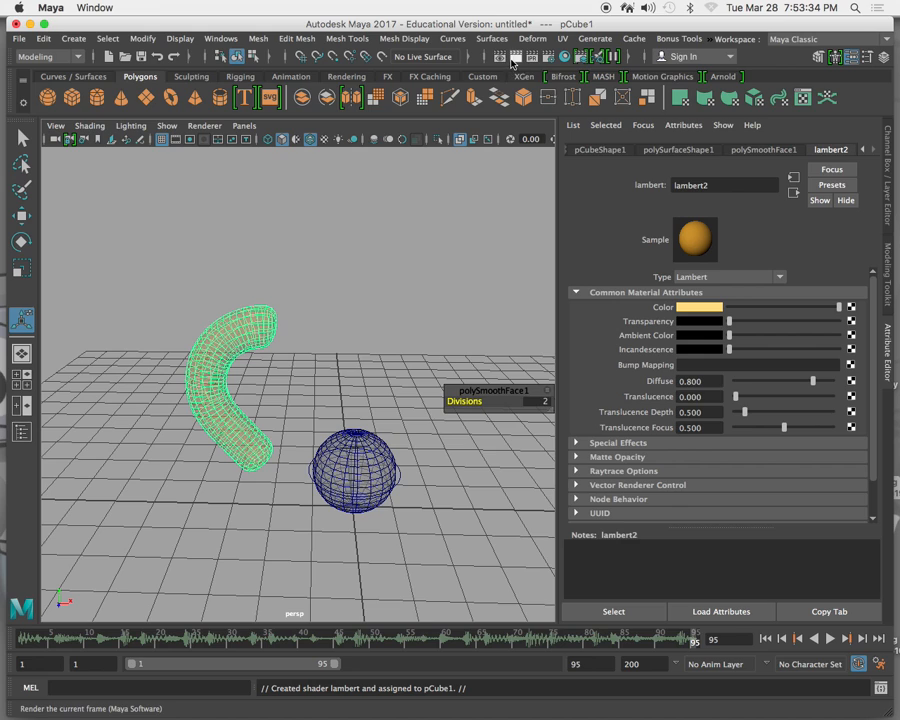
pyautogui.click(511, 58)
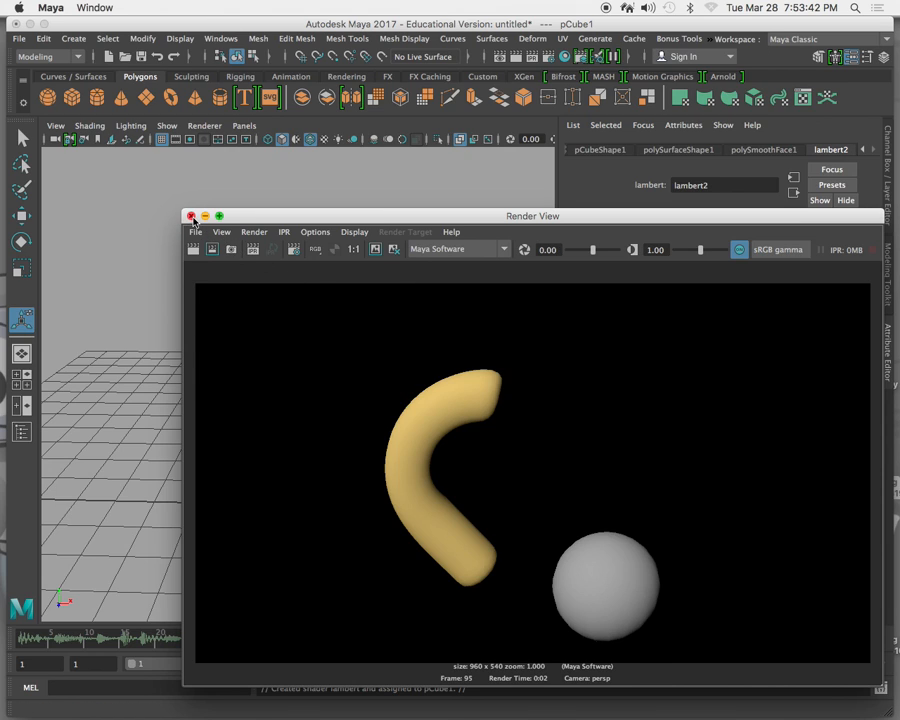
pyautogui.click(191, 217)
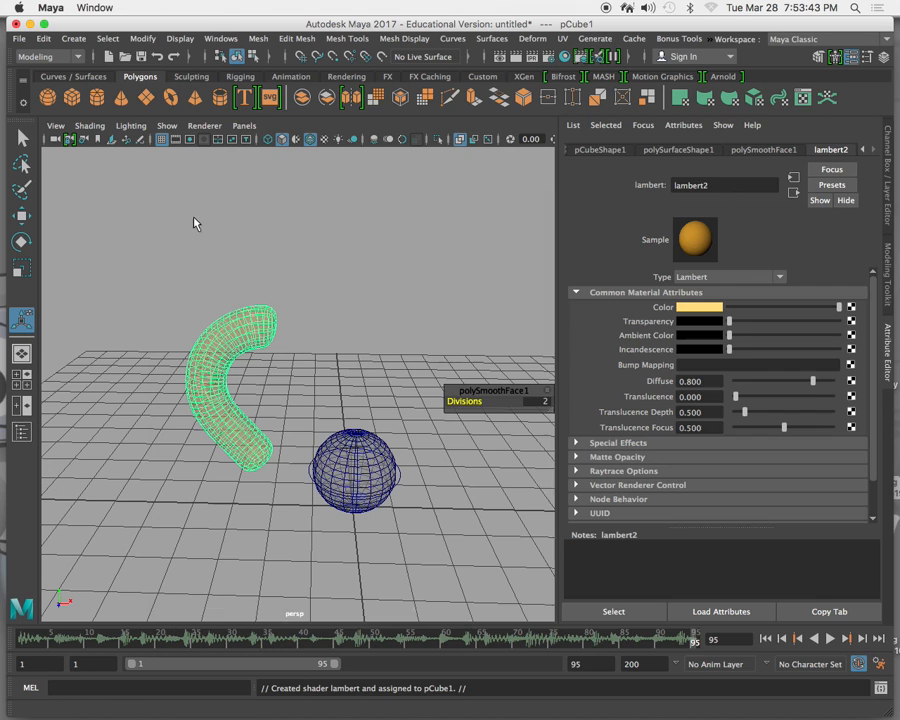
# Lower the tube's smoothing to 1 division.
pyautogui.click(538, 401)
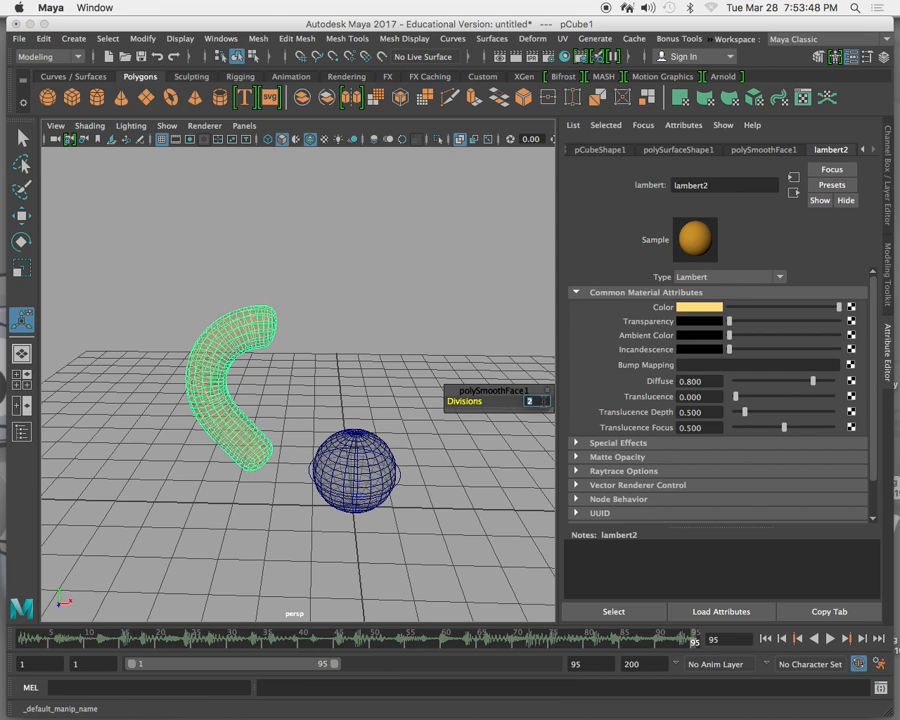
pyautogui.write('1')
pyautogui.press('Return')
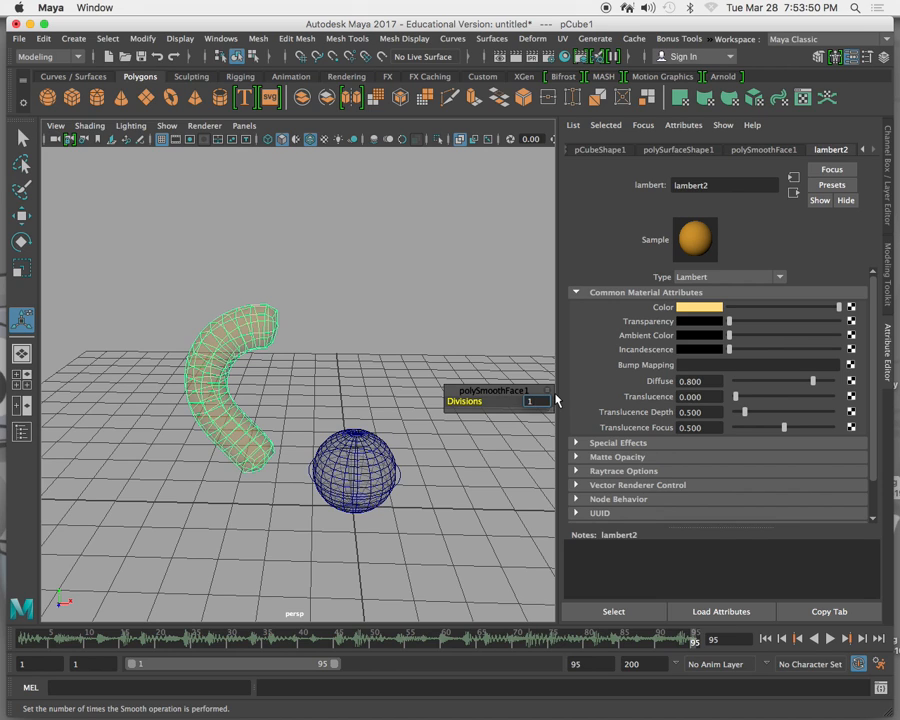
# Set the Divisions of the tube's polySmoothFace1 input to 0 to remove its smoothing.
pyautogui.click(885, 218)
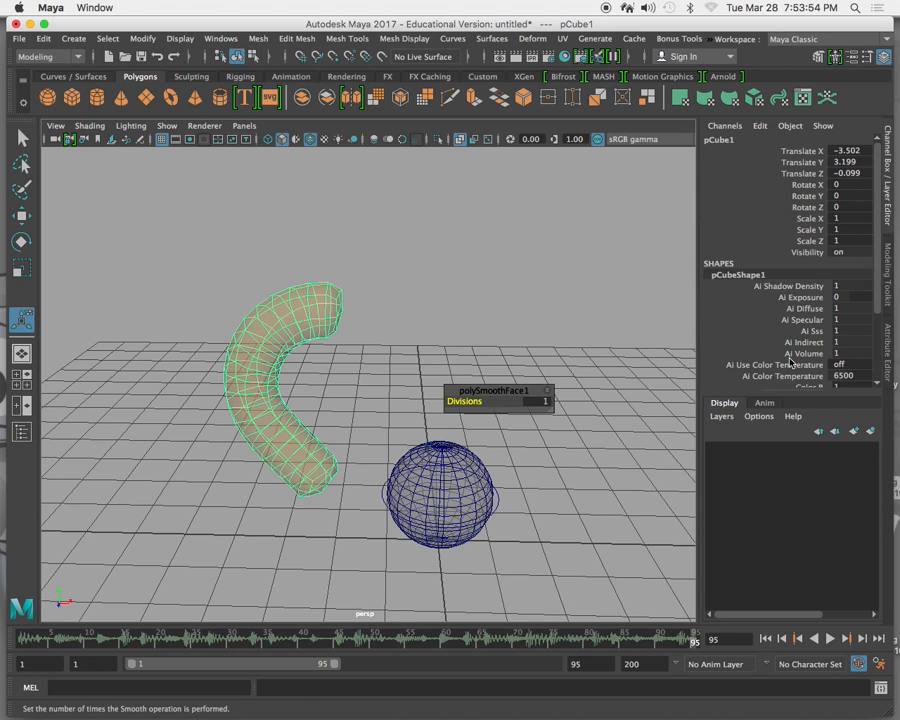
pyautogui.scroll(-3, 765, 375)
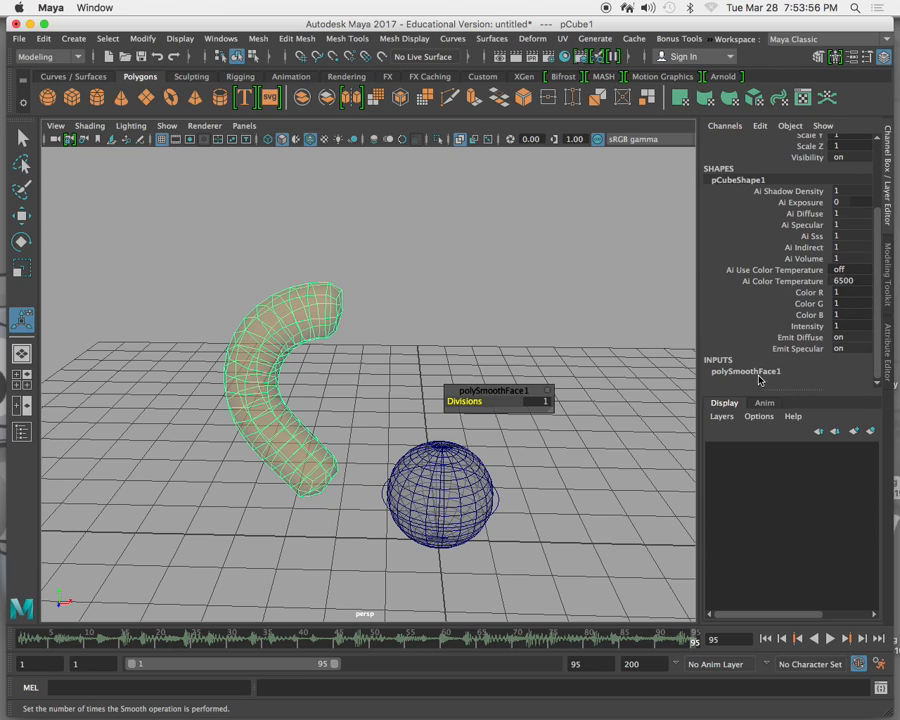
pyautogui.click(768, 370)
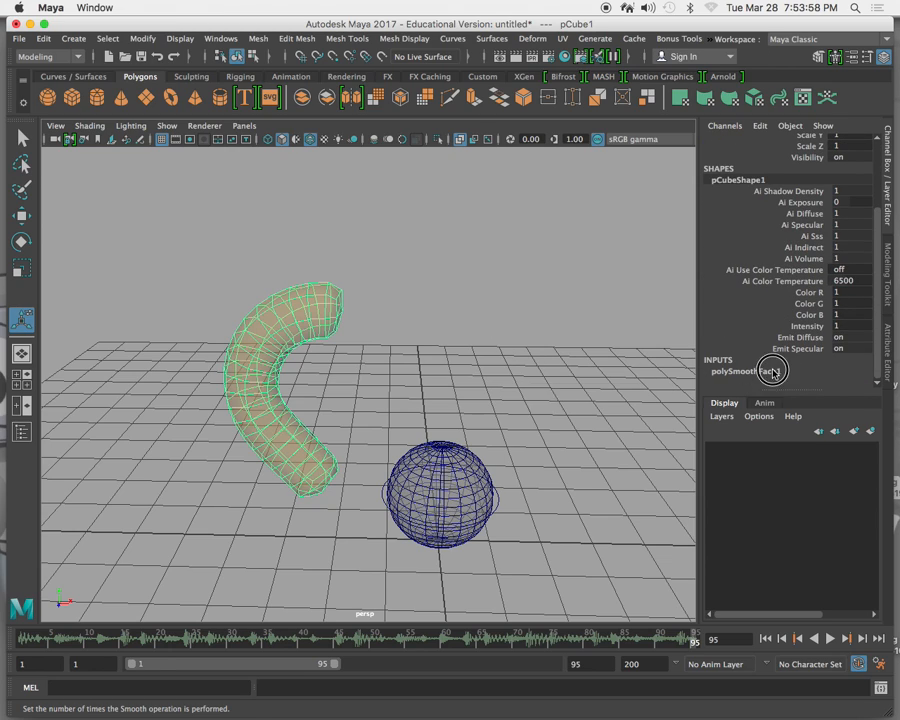
pyautogui.scroll(-2, 790, 386)
pyautogui.scroll(-3, 790, 386)
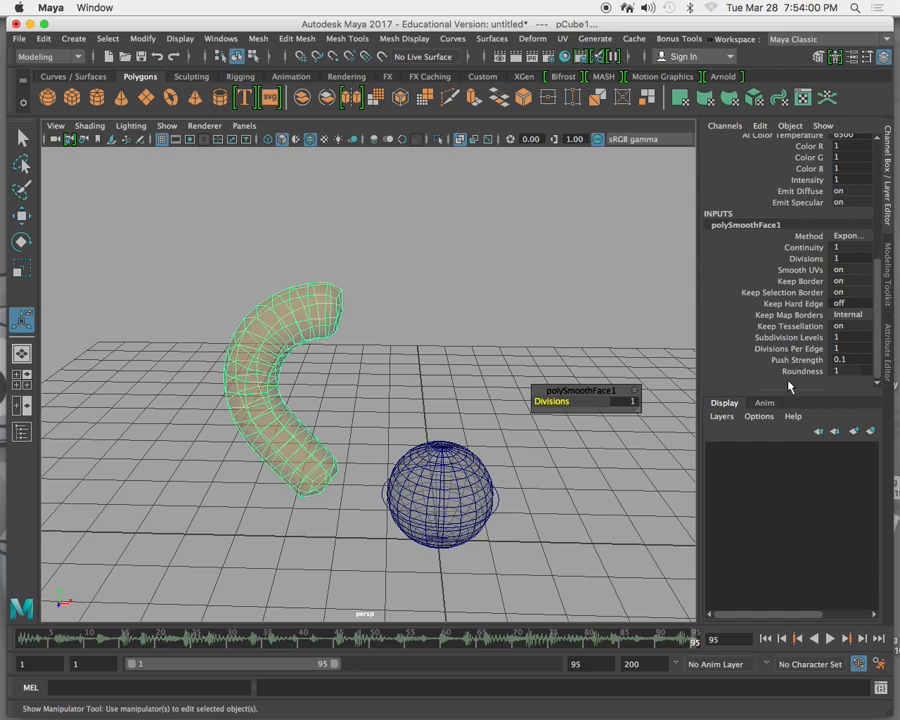
pyautogui.doubleClick(850, 259)
pyautogui.write('0')
pyautogui.press('Return')
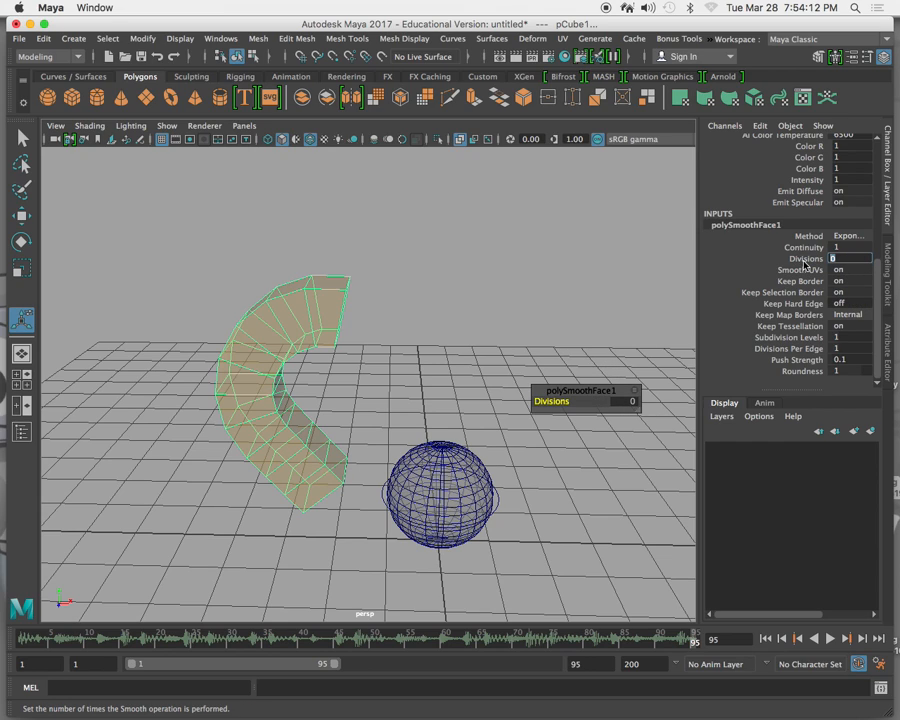
# Raise the tube's smoothing to 4 divisions and render the current frame to examine the denser mesh.
pyautogui.write('4')
pyautogui.press('Return')
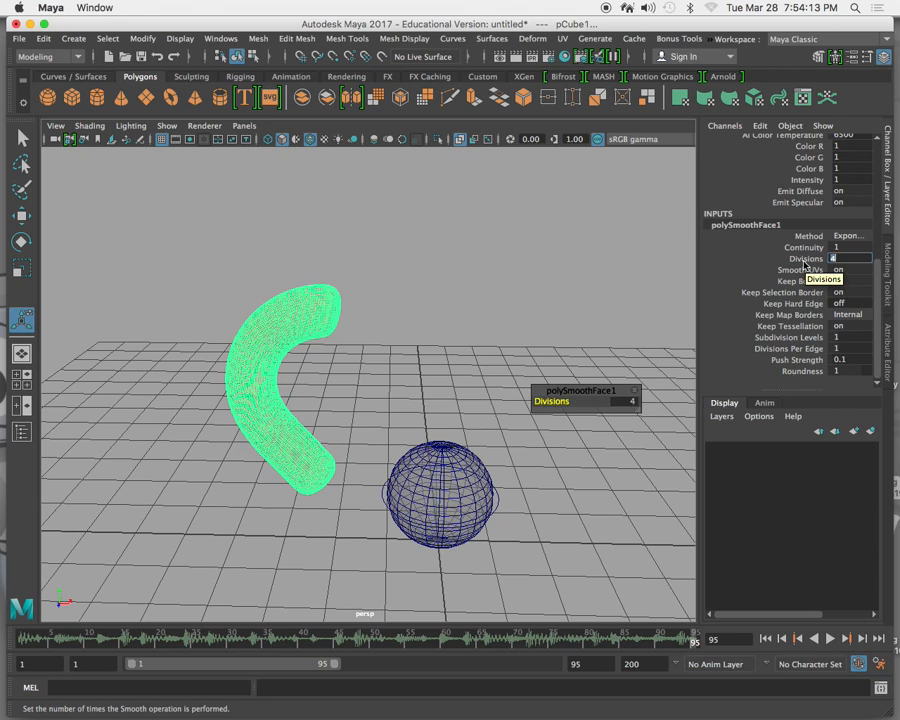
pyautogui.click(523, 58)
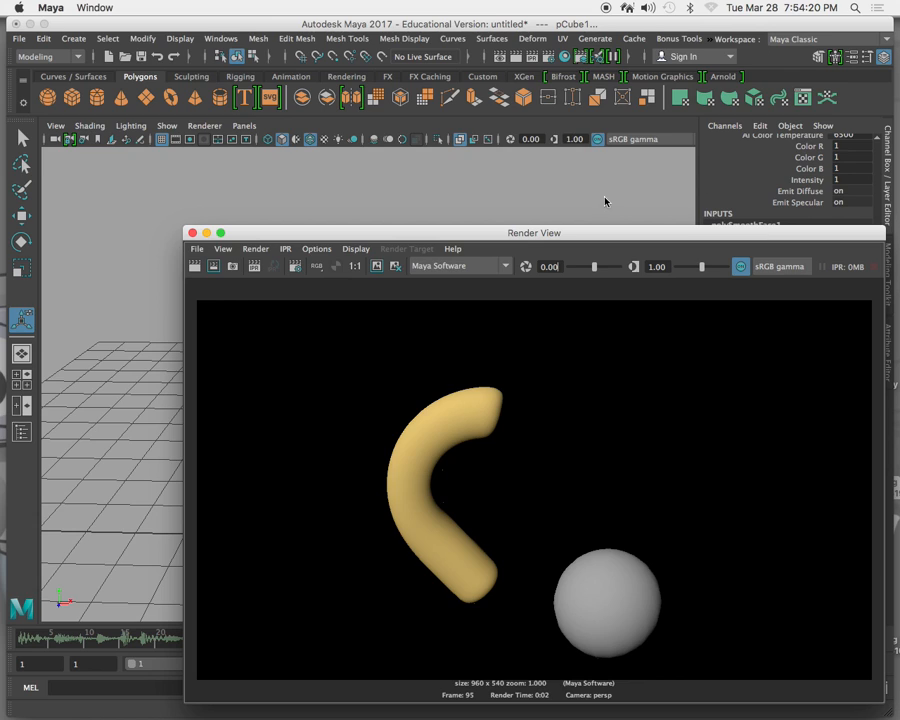
pyautogui.click(206, 233)
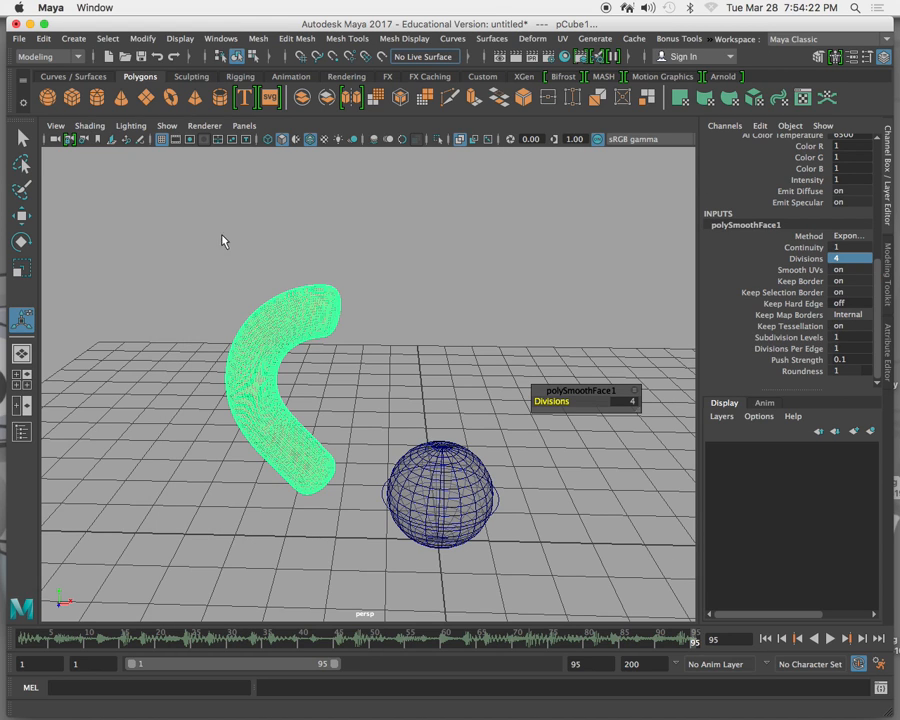
# Set the tube's smoothing to 2 divisions and render the current frame to compare its roundness.
pyautogui.click(630, 401)
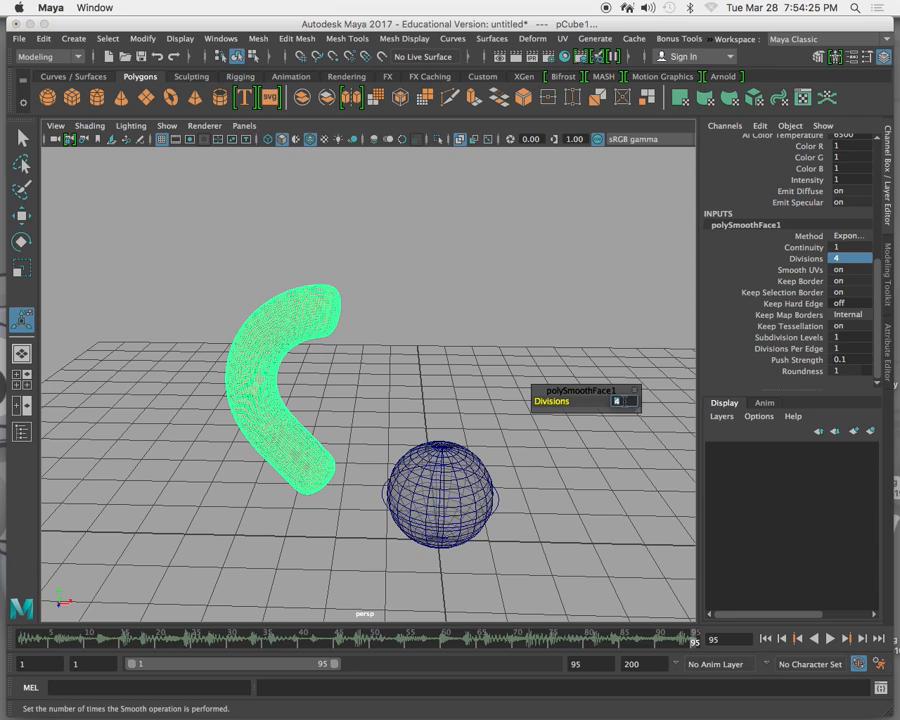
pyautogui.click(591, 399)
pyautogui.moveTo(592, 399)
pyautogui.mouseDown()
pyautogui.moveTo(554, 398)
pyautogui.moveTo(584, 400)
pyautogui.mouseUp()
pyautogui.click(624, 402)
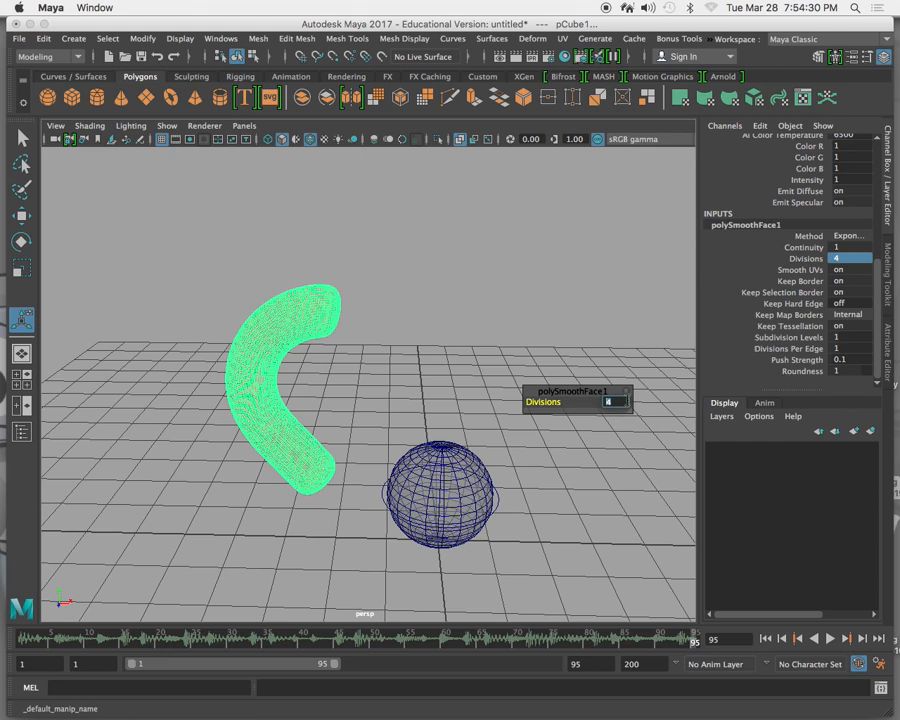
pyautogui.write('2')
pyautogui.press('Return')
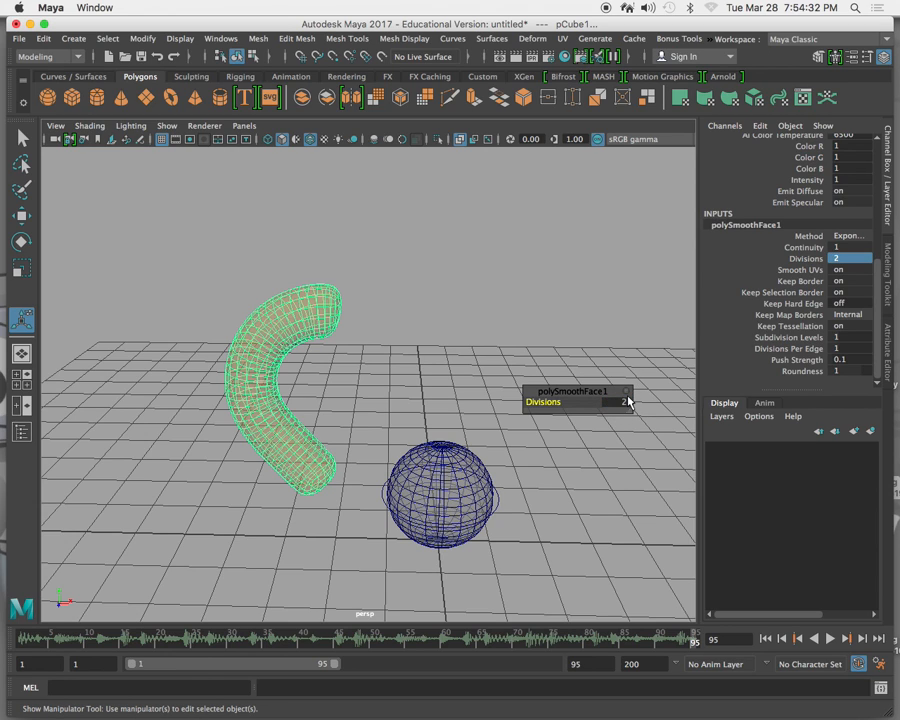
pyautogui.click(531, 56)
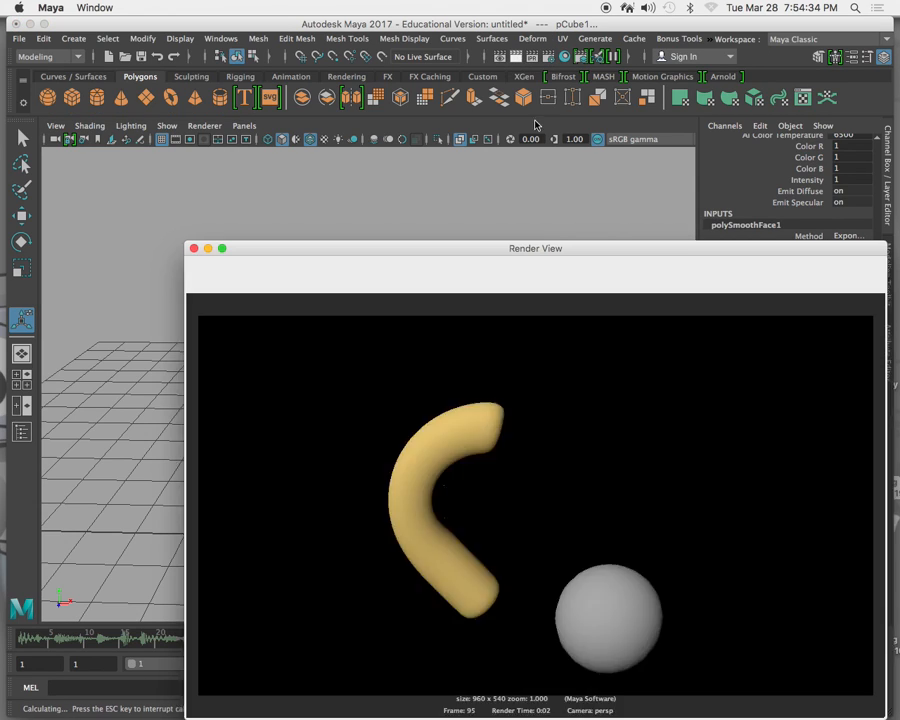